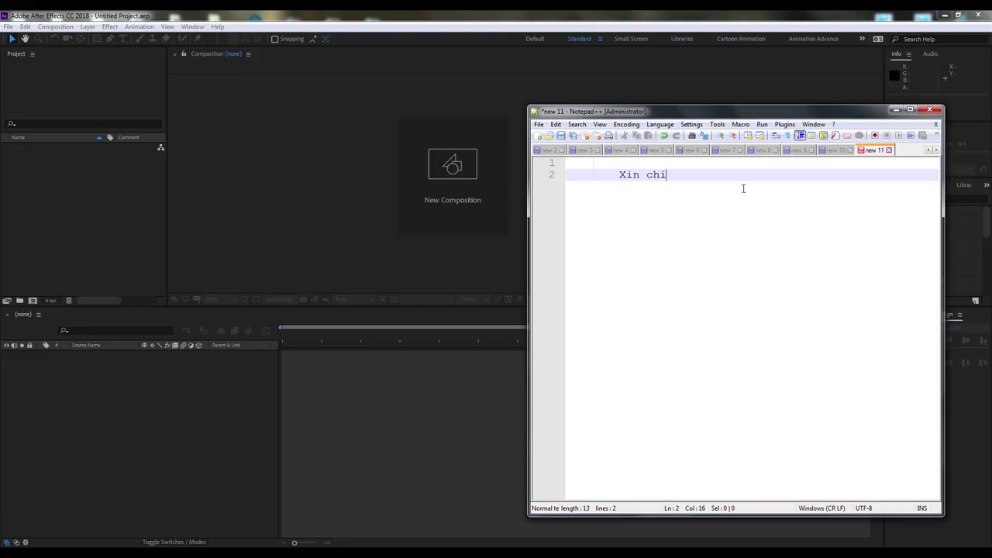
- Write the Vietnamese Shape Layer heading, then the item '1/ Animation with Trim path' on a new line
text(a sẽ về Shape Layer và)
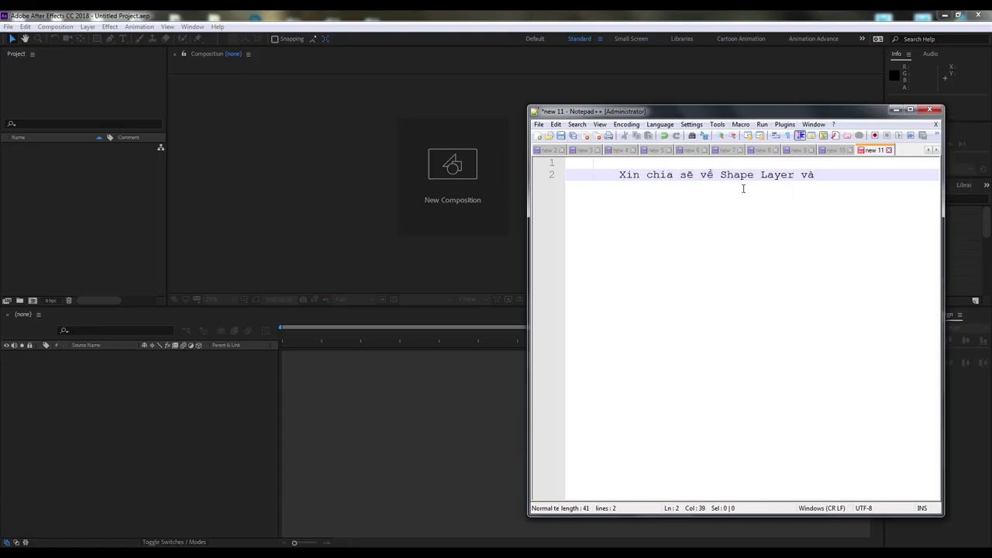
text( Công cụ)
key(Return)
key(Return)
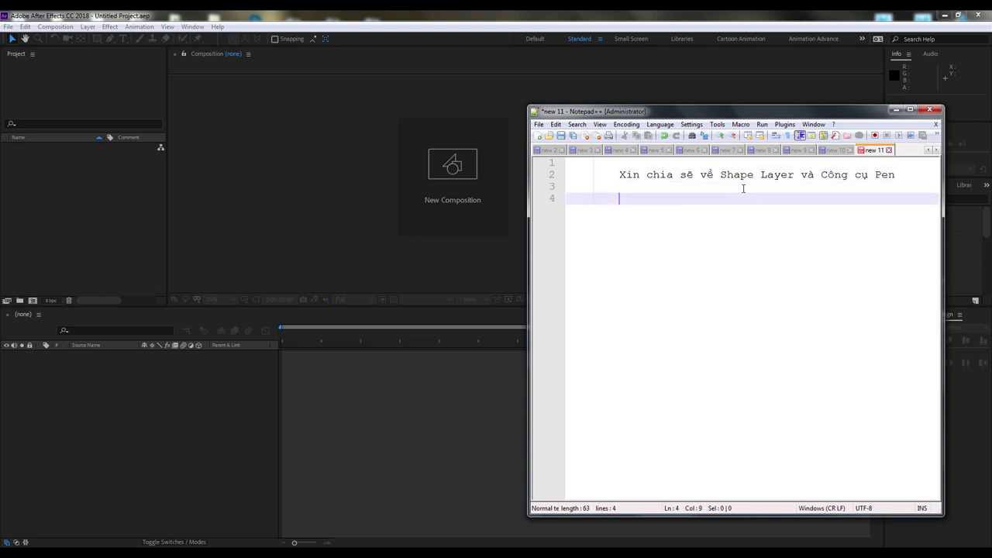
text(1/Animation with Trimpath)
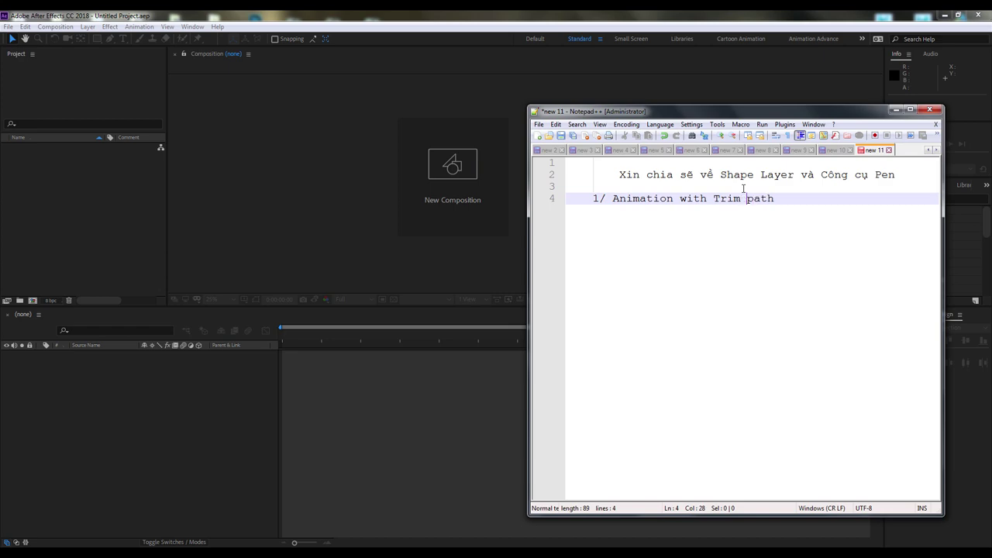
click(741, 199)
click(789, 198)
key(Return)
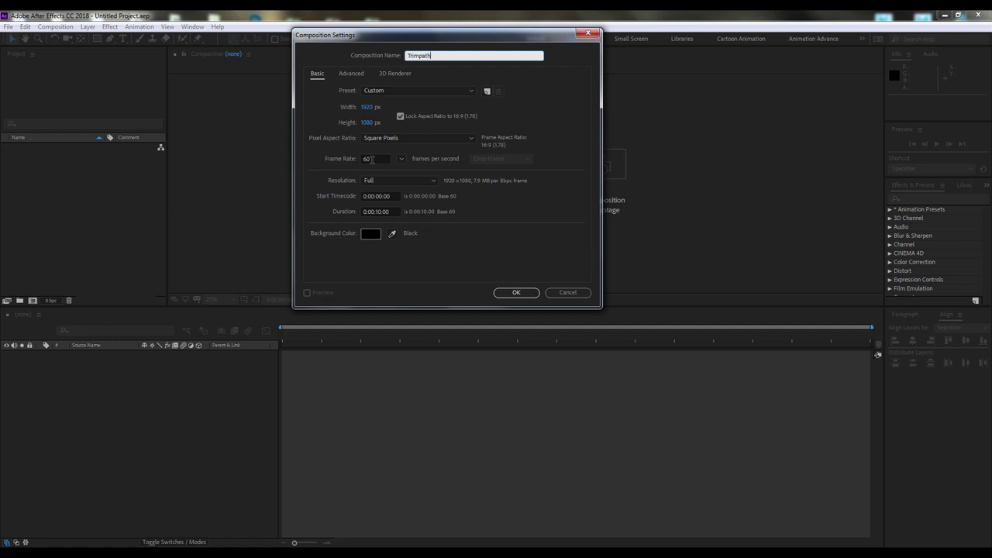
- Set the Trimpath composition to 25 fps with a 0:00:05:00 duration and create it
click(401, 159)
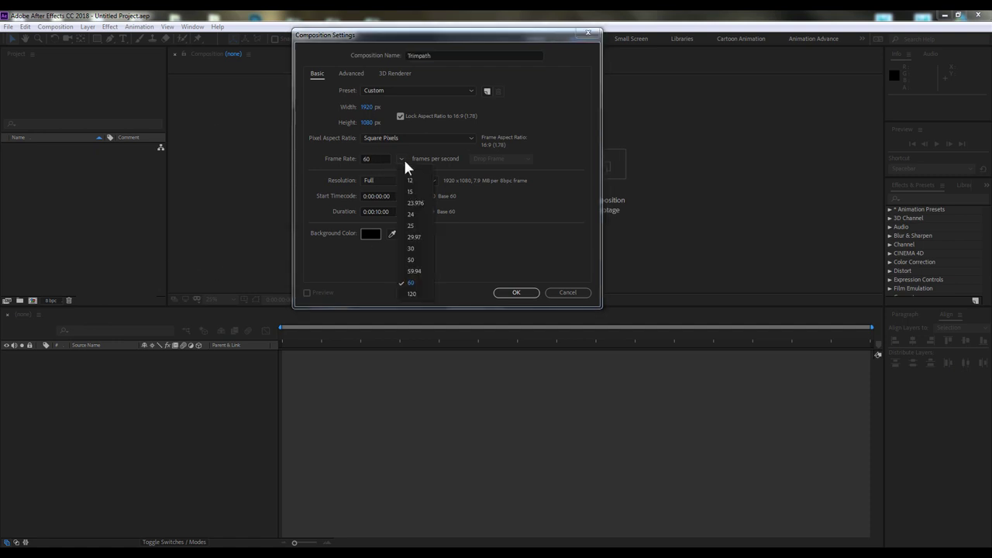
click(416, 247)
click(378, 211)
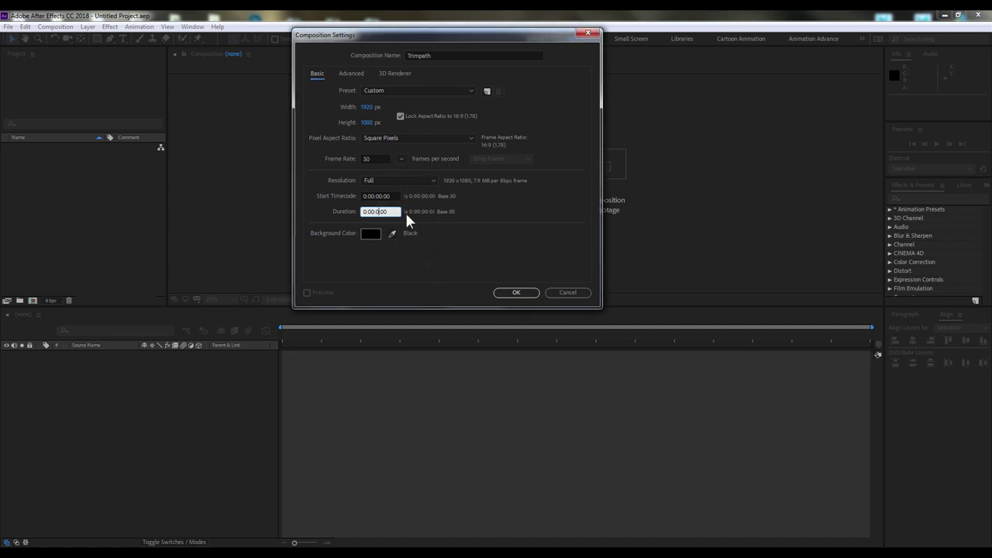
text(5)
click(400, 162)
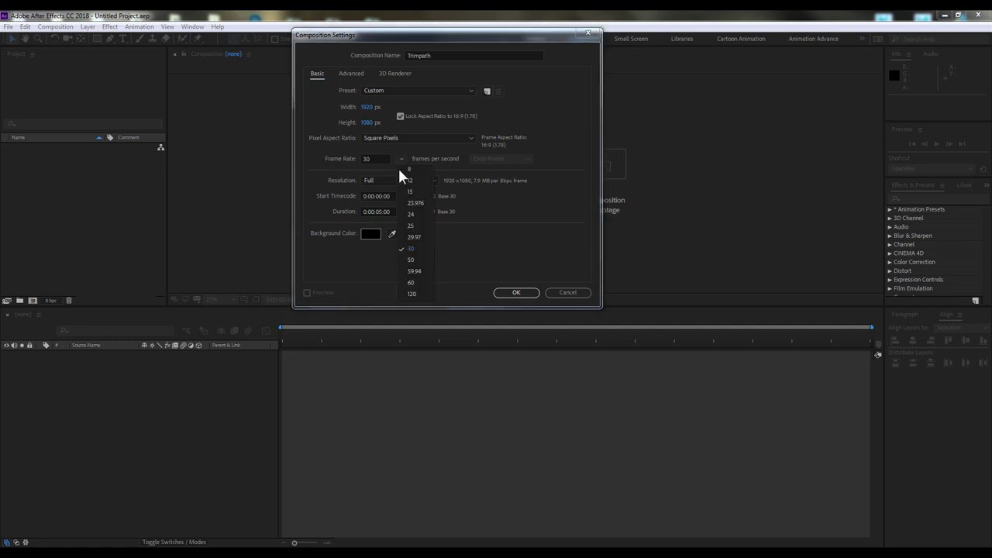
click(412, 226)
click(524, 291)
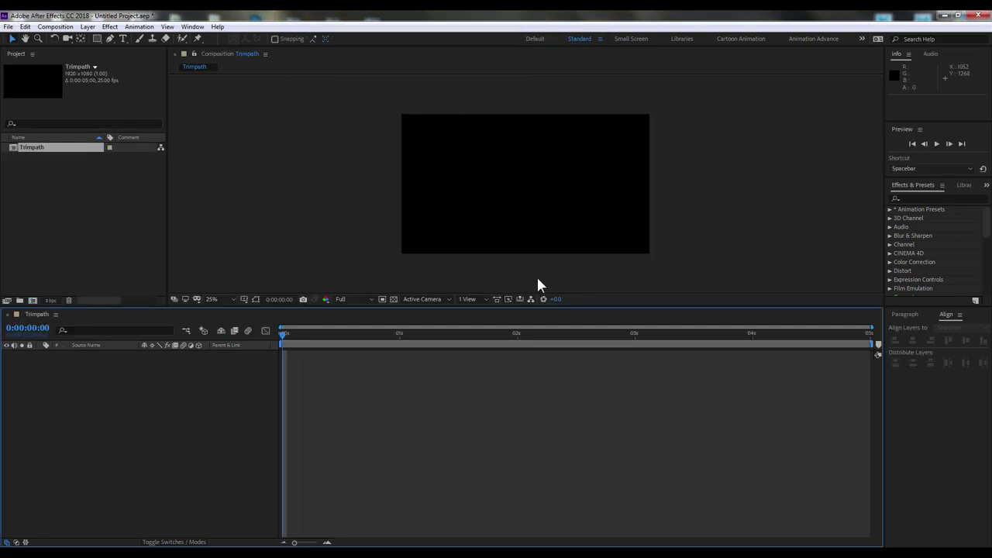
- Fit the viewer magnification and add a new Shape Layer to Trimpath
click(220, 301)
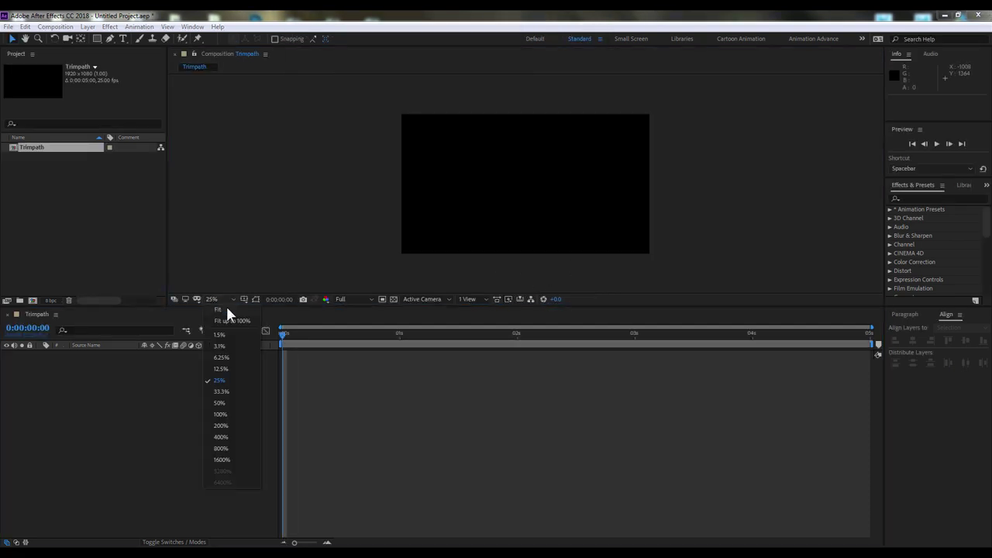
click(225, 314)
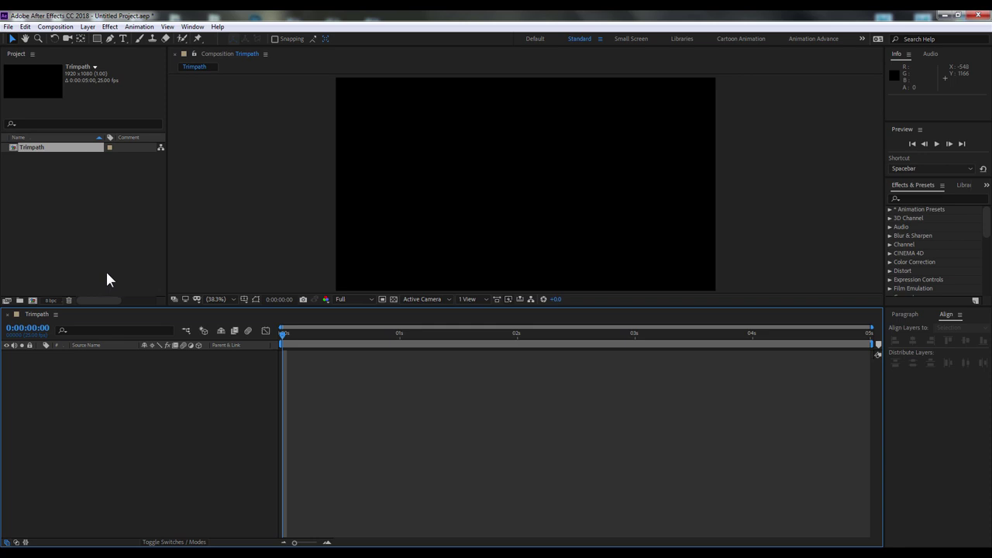
right_click(115, 372)
mouse_move(147, 379)
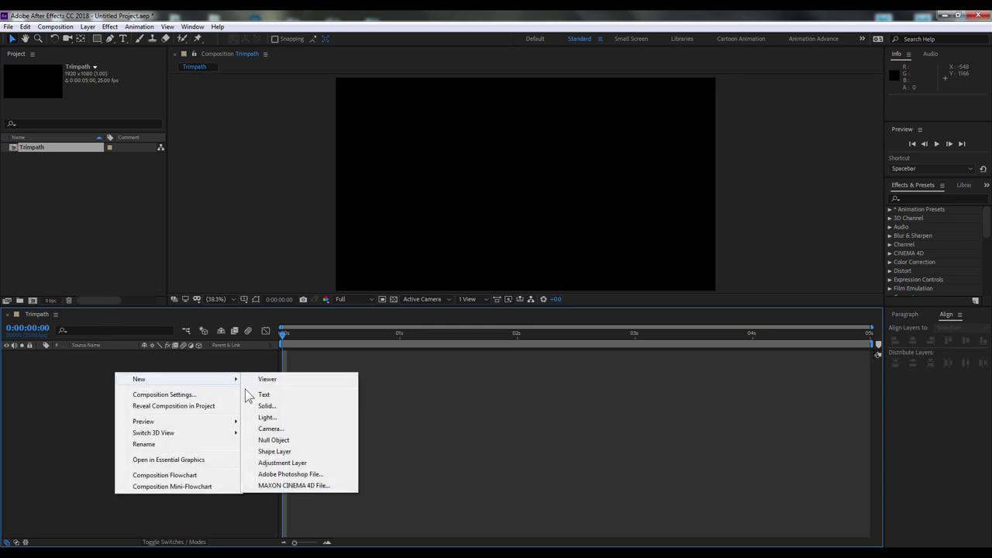
click(297, 451)
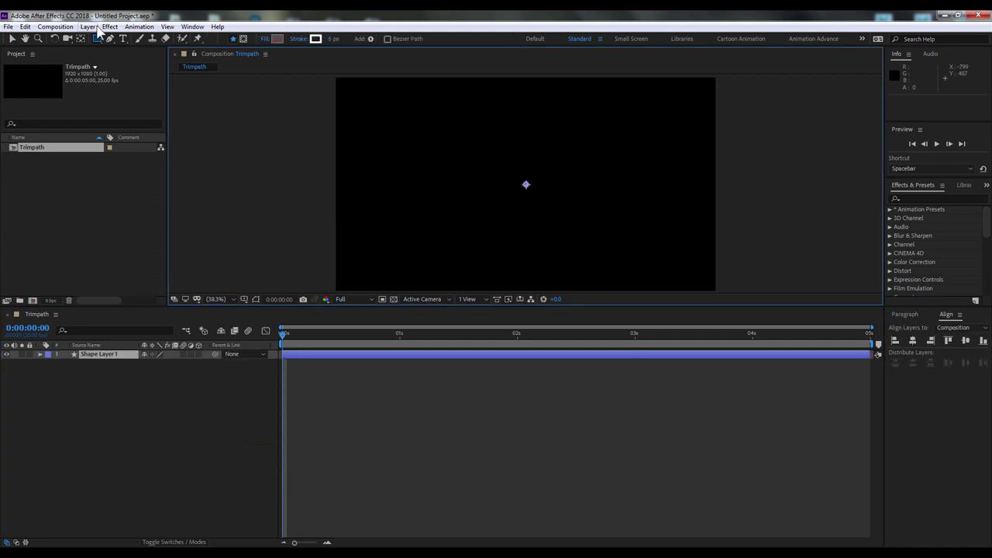
- Choose the Ellipse Tool and set its fill colour to white
click(98, 40)
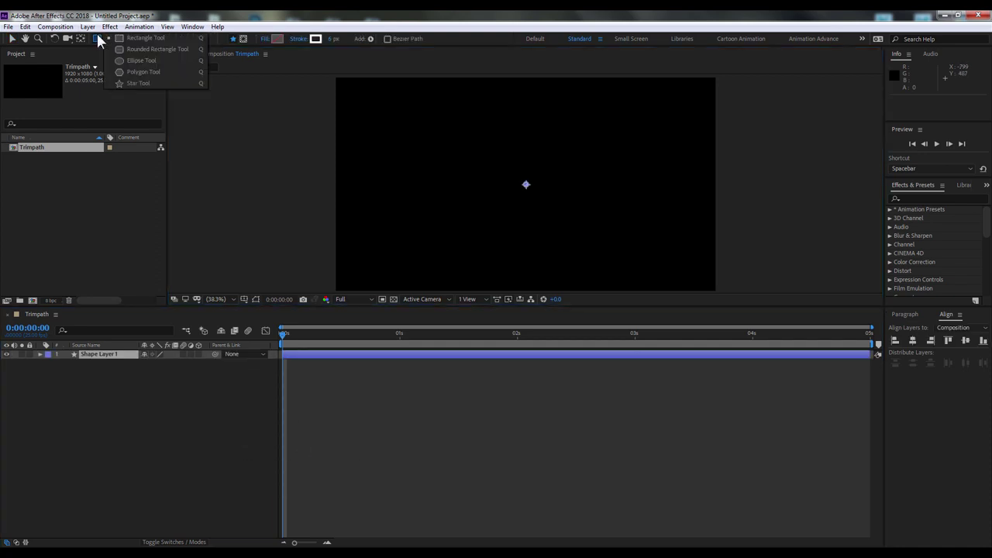
click(149, 60)
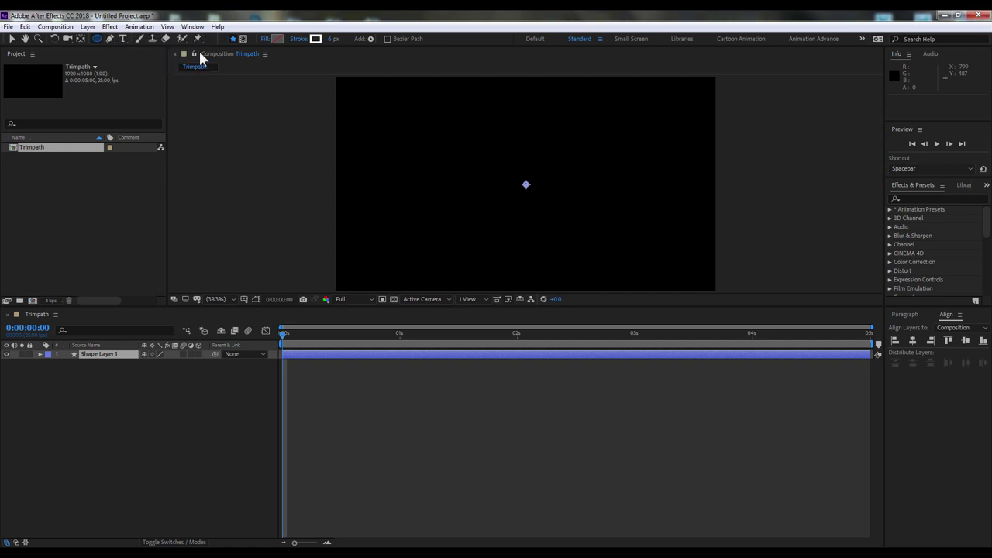
click(277, 39)
click(241, 37)
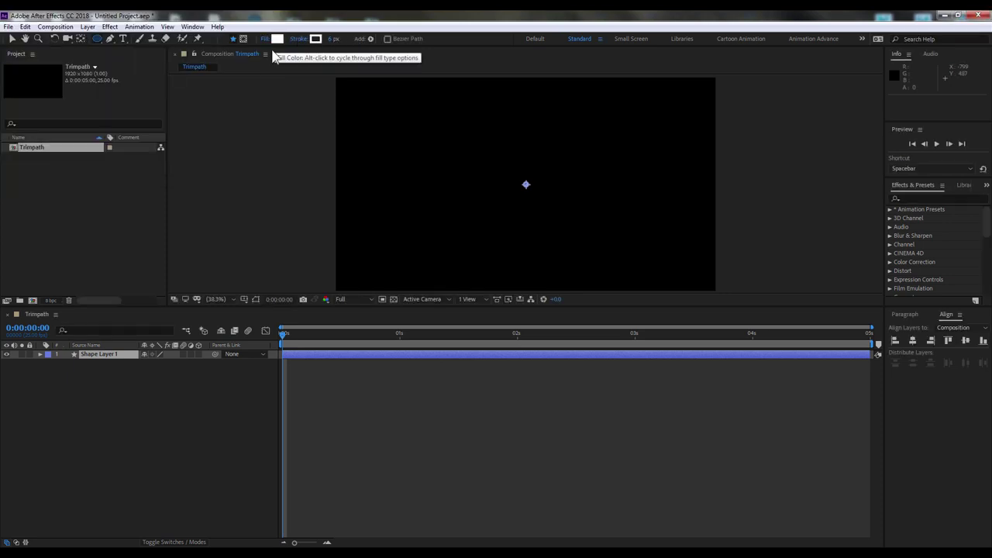
- Draw a white circle, reposition it, and move its anchor point to the circle's centre
mouse_move(484, 133)
mouse_down()
mouse_move(620, 260)
mouse_move(612, 253)
mouse_up()
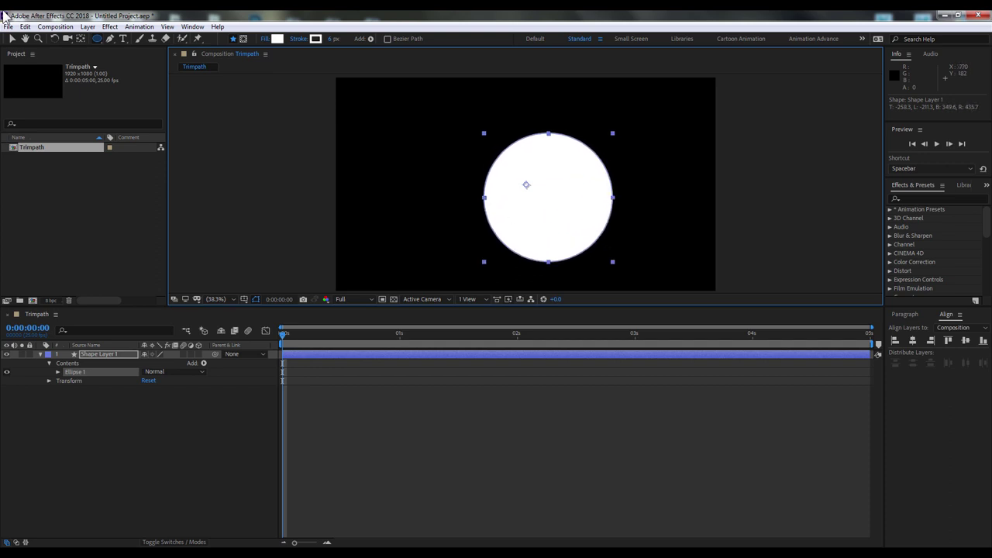
click(12, 38)
click(712, 190)
click(552, 227)
drag(532, 210, 503, 181)
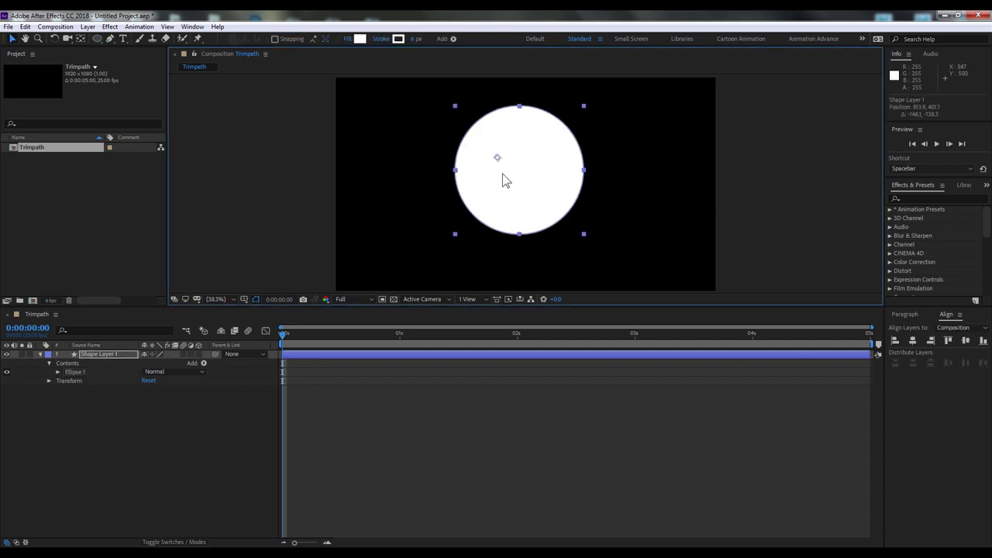
click(81, 39)
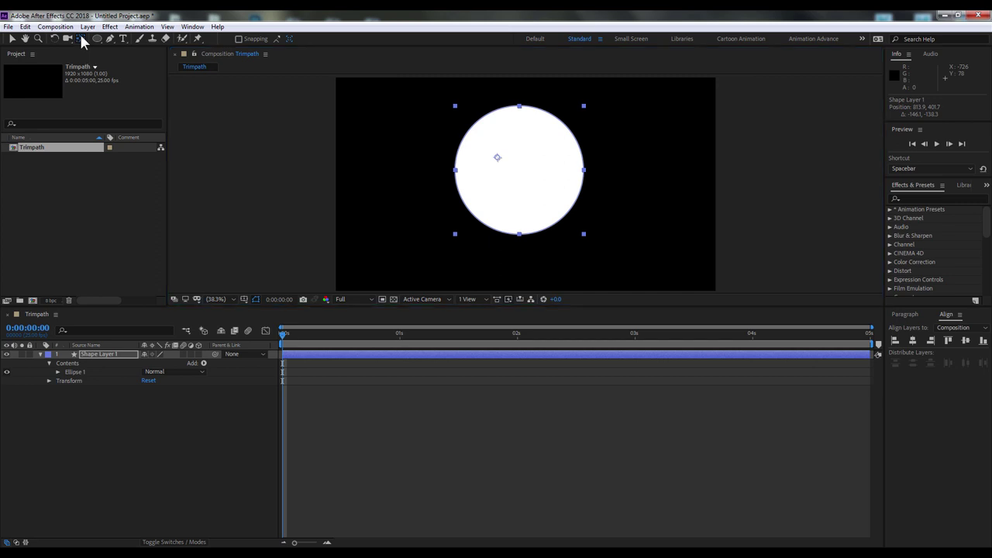
drag(504, 162, 526, 174)
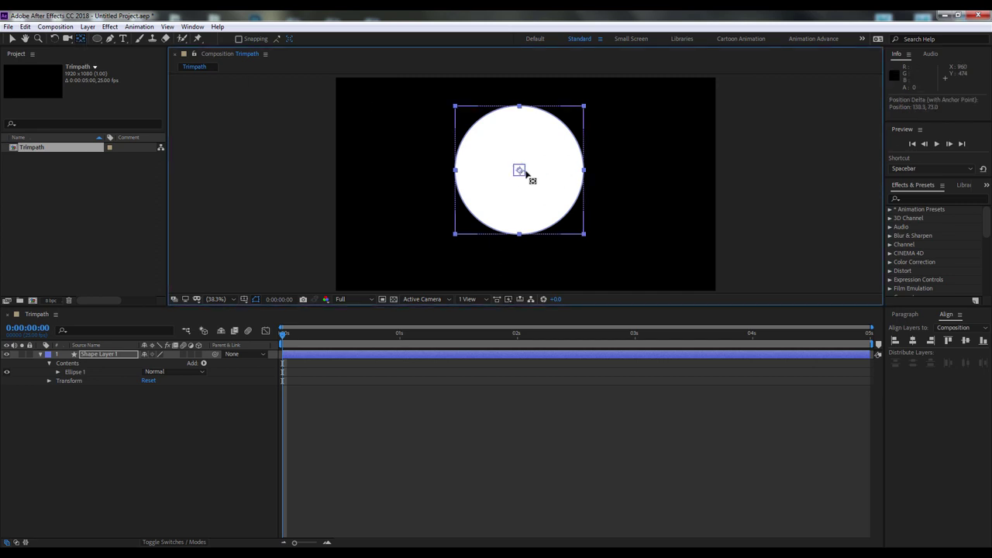
key(v)
- Align the circle horizontally and vertically to the centre of the composition
click(192, 26)
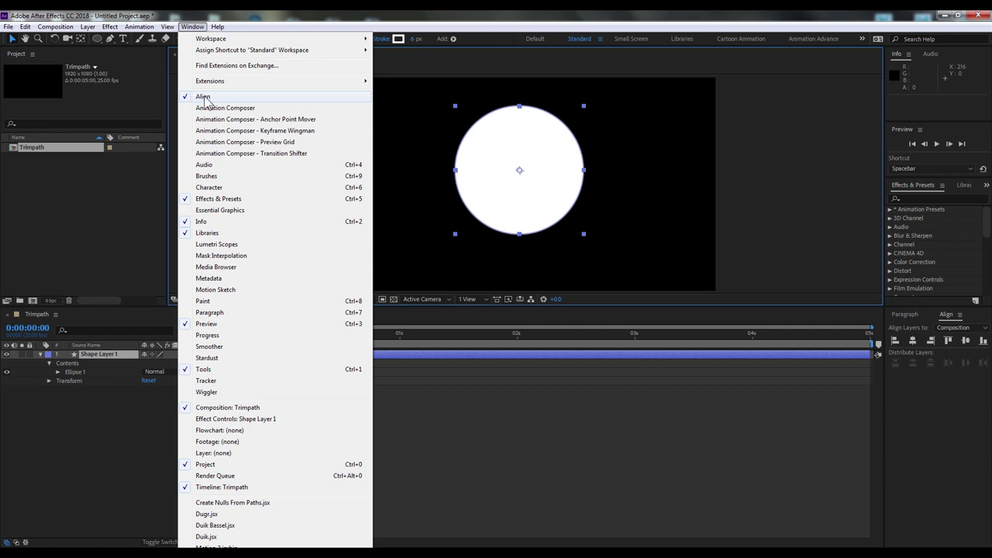
click(532, 191)
click(962, 328)
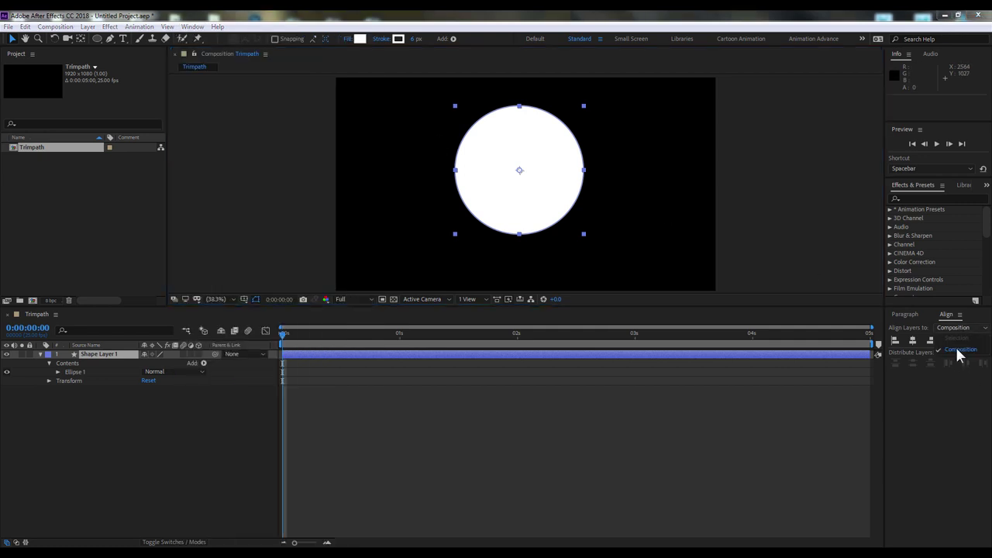
click(959, 351)
click(912, 341)
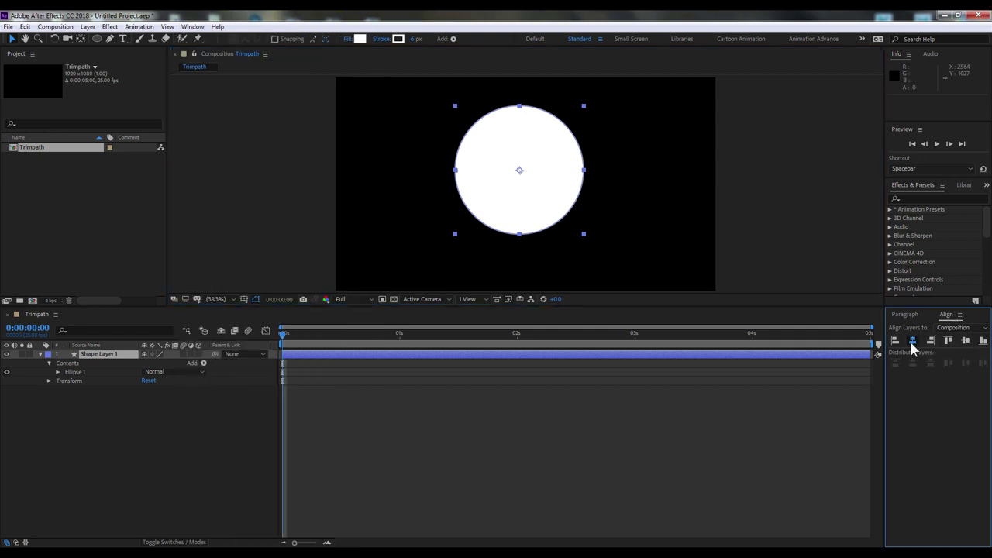
click(966, 342)
- Show the title/action safe guides to check centring, then hide them
click(261, 265)
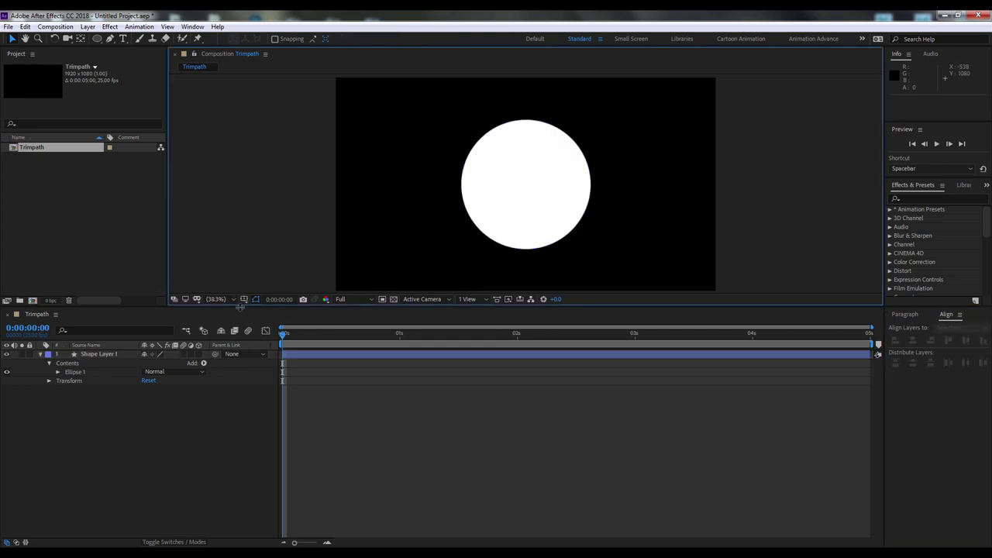
click(243, 299)
click(267, 313)
click(519, 220)
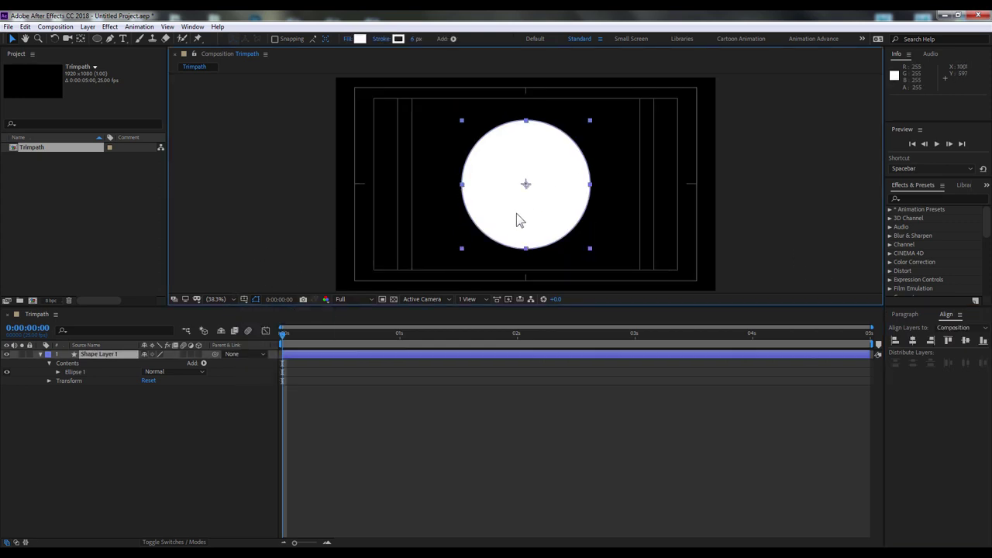
click(232, 299)
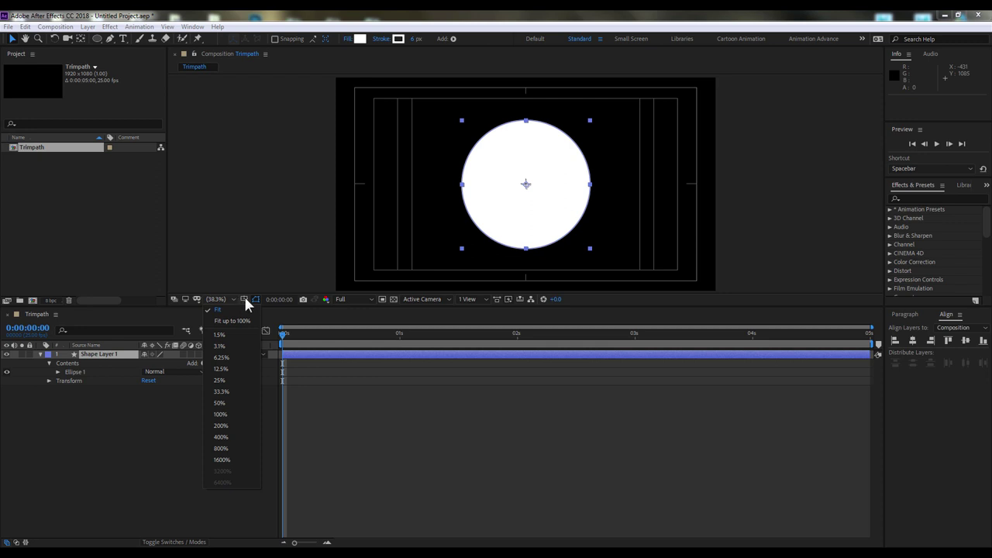
click(244, 299)
click(256, 311)
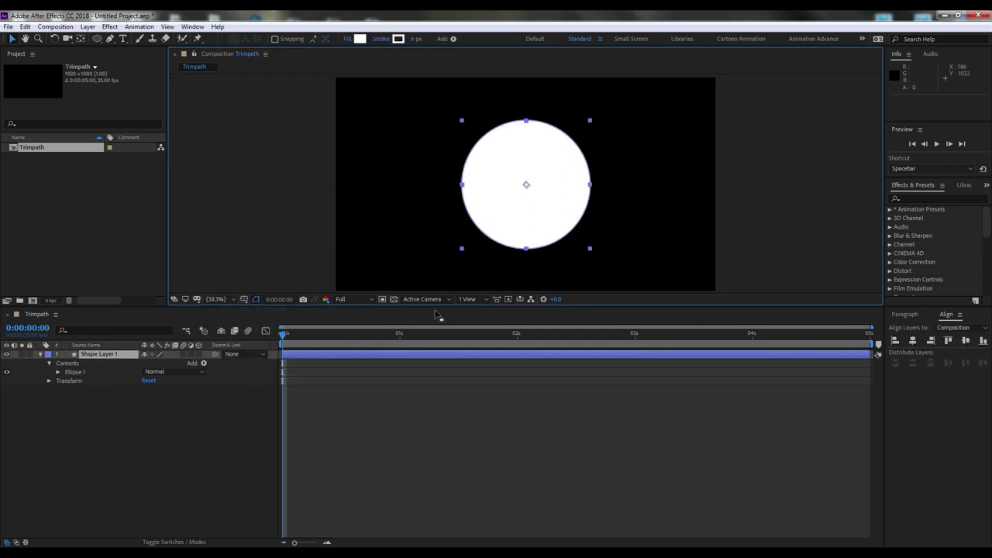
- Remove the circle's fill so only its outline remains
click(591, 202)
click(563, 183)
click(346, 40)
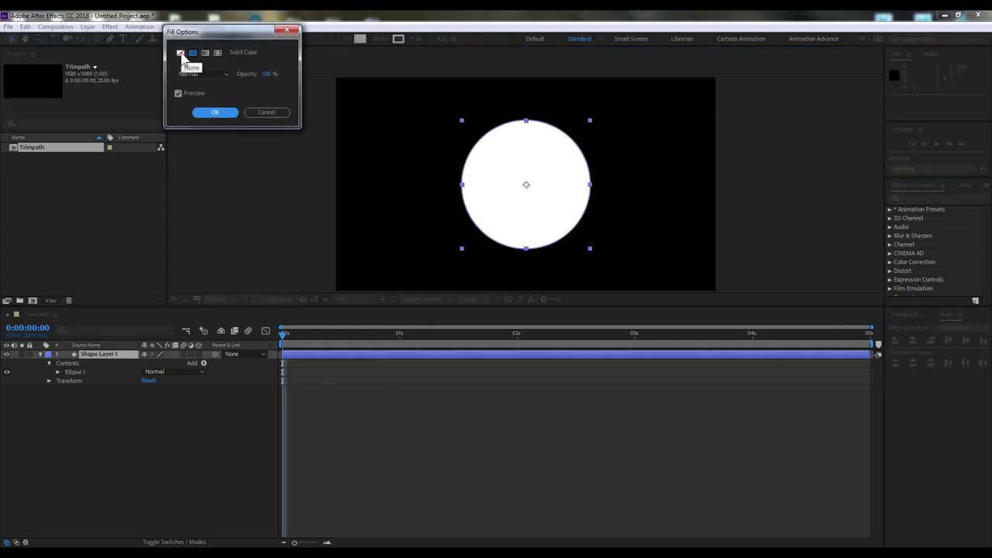
click(181, 53)
click(215, 112)
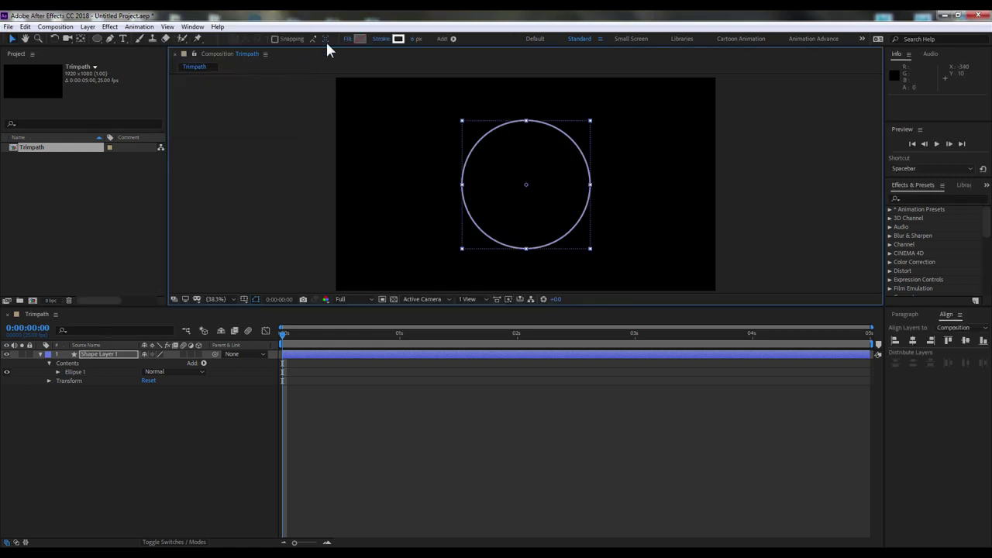
- Give the ring a white stroke 17 px thick
click(398, 39)
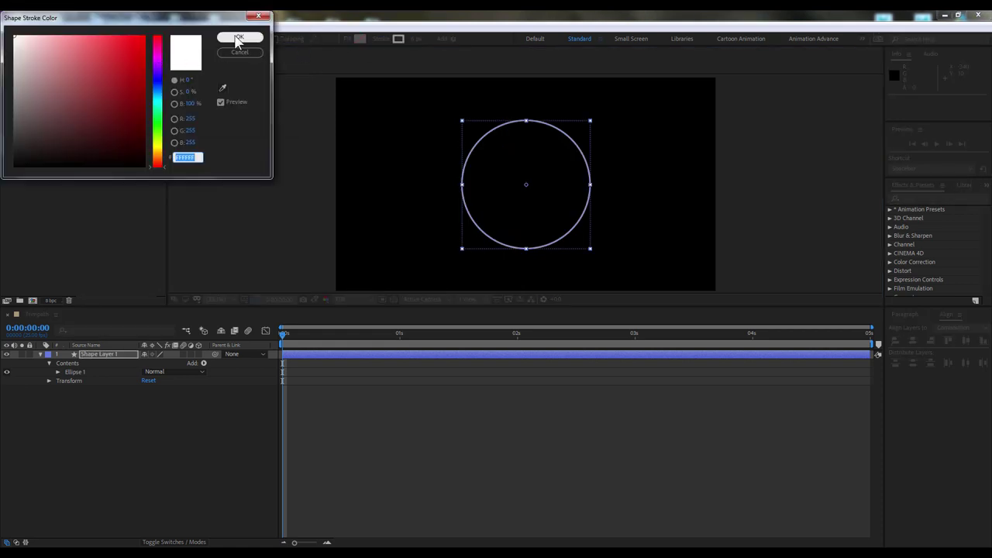
drag(93, 41, 13, 34)
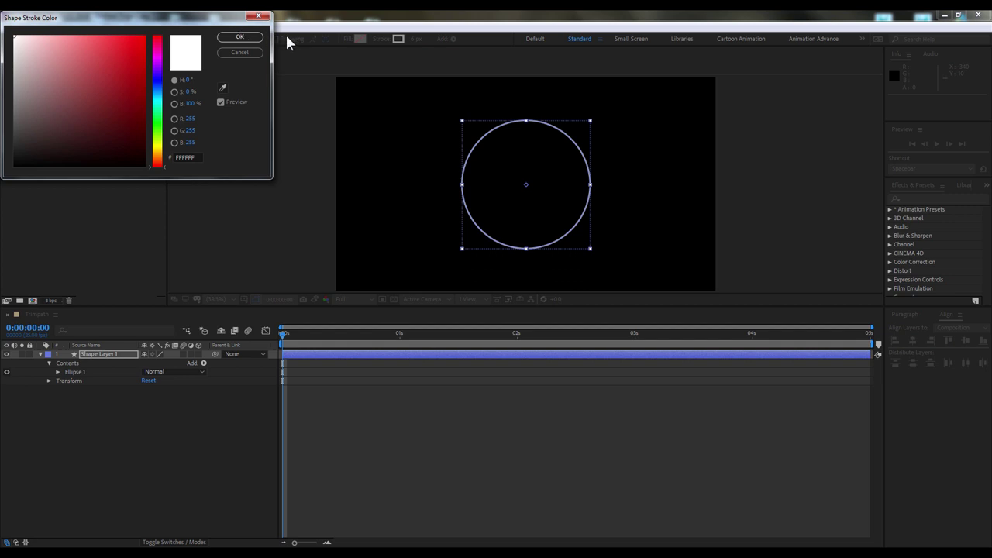
click(240, 37)
drag(416, 43, 427, 42)
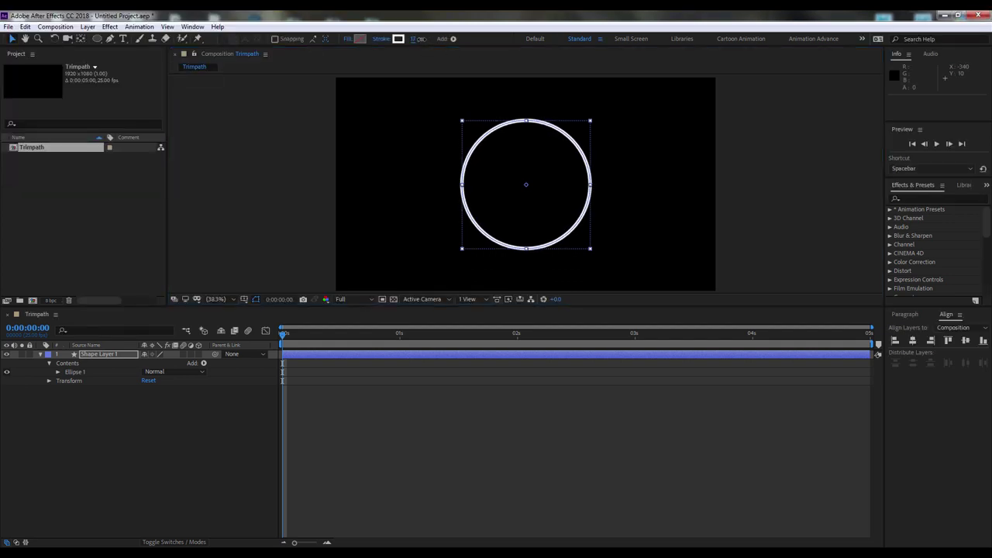
click(705, 174)
key(ctrl+a)
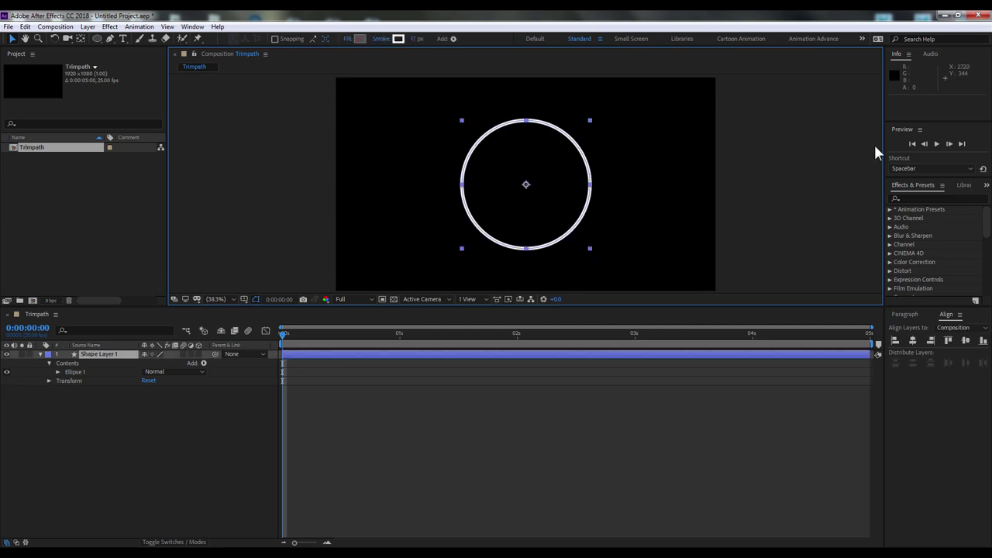
- Add Trim Paths to the ring's shape layer and expand its settings
click(454, 39)
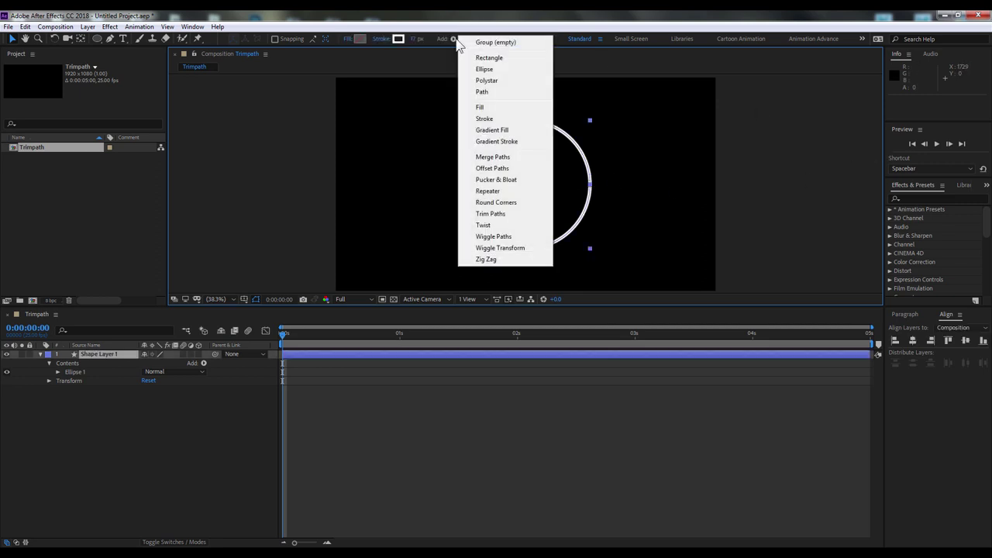
click(514, 214)
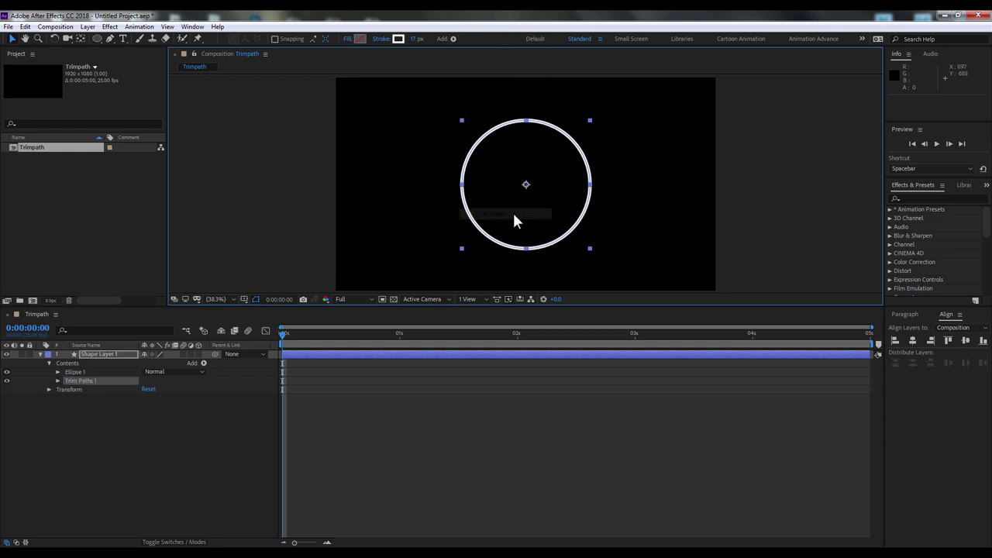
click(58, 380)
click(77, 439)
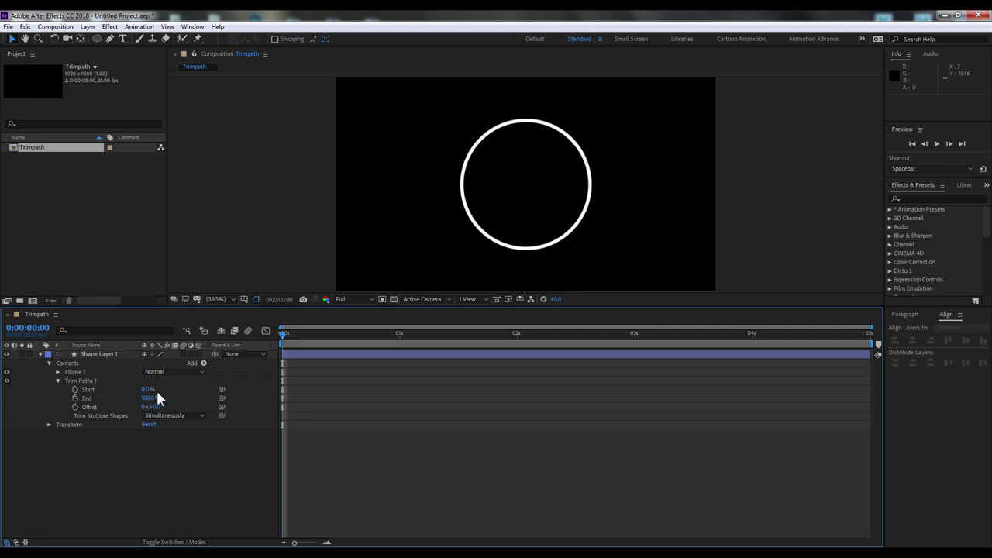
- Keyframe Trim Paths Start at 100% at 0 s and 0% at 1 s
click(134, 388)
drag(147, 388, 281, 300)
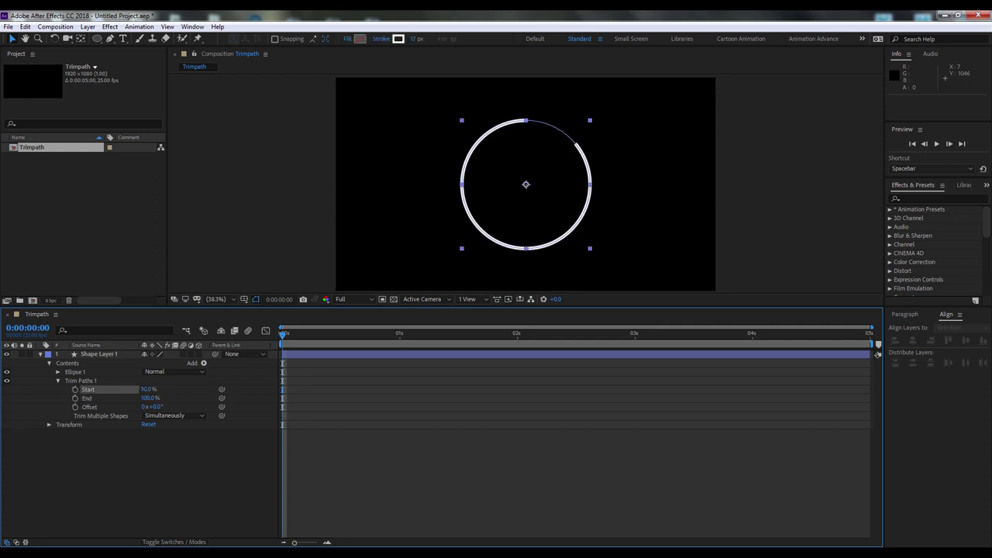
click(255, 299)
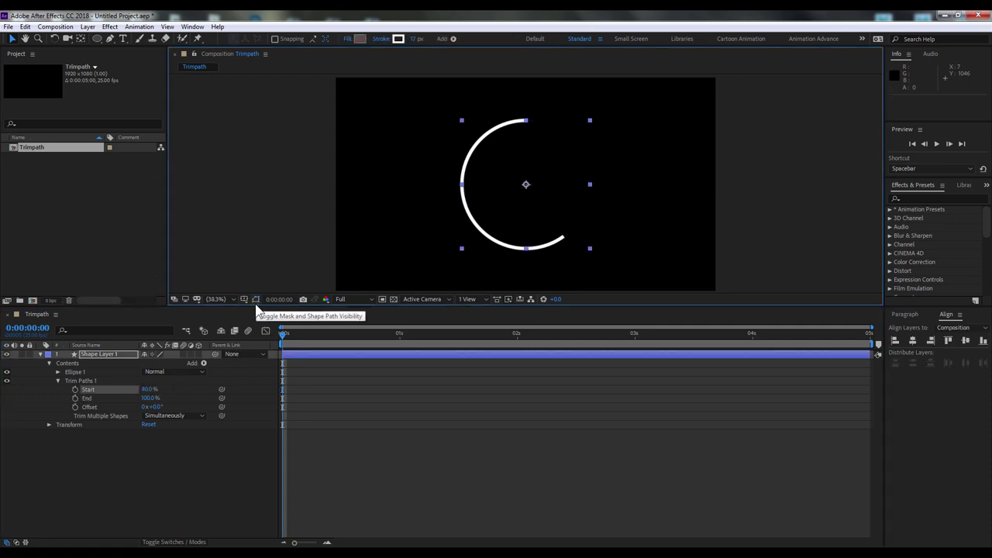
mouse_move(150, 393)
mouse_down()
mouse_move(153, 381)
mouse_move(180, 378)
mouse_up()
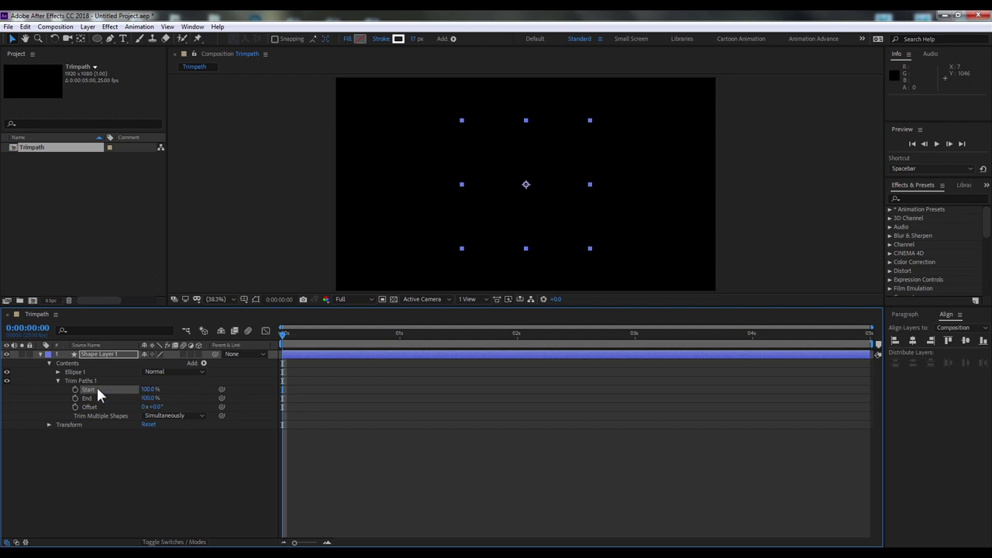
click(399, 341)
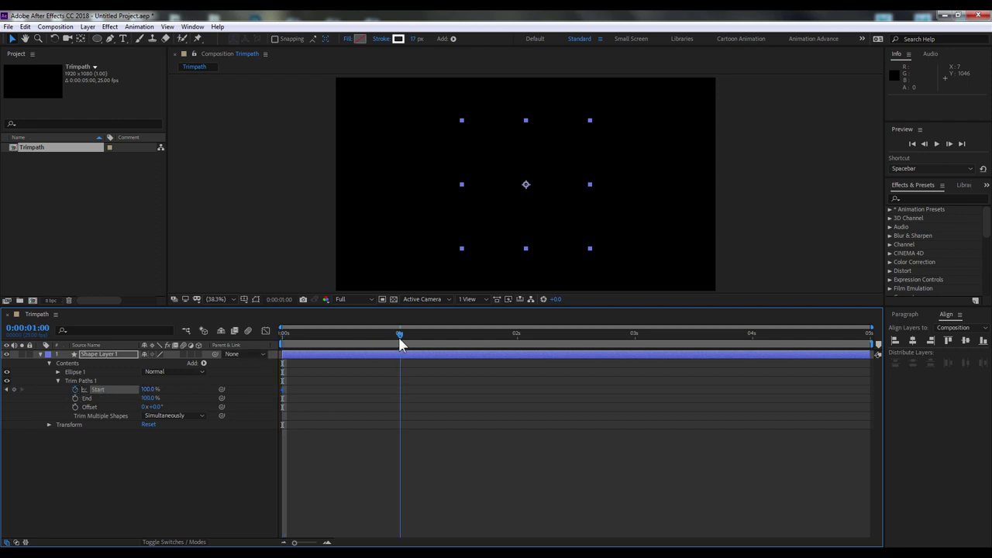
drag(150, 389, 62, 381)
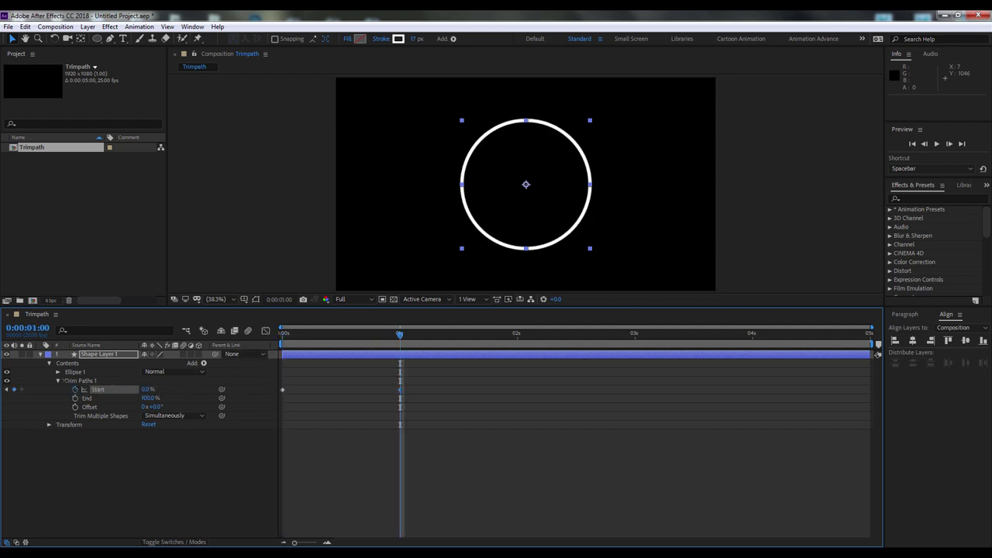
click(107, 461)
- Apply Easy Ease to both Start keyframes and preview the draw-on
click(285, 333)
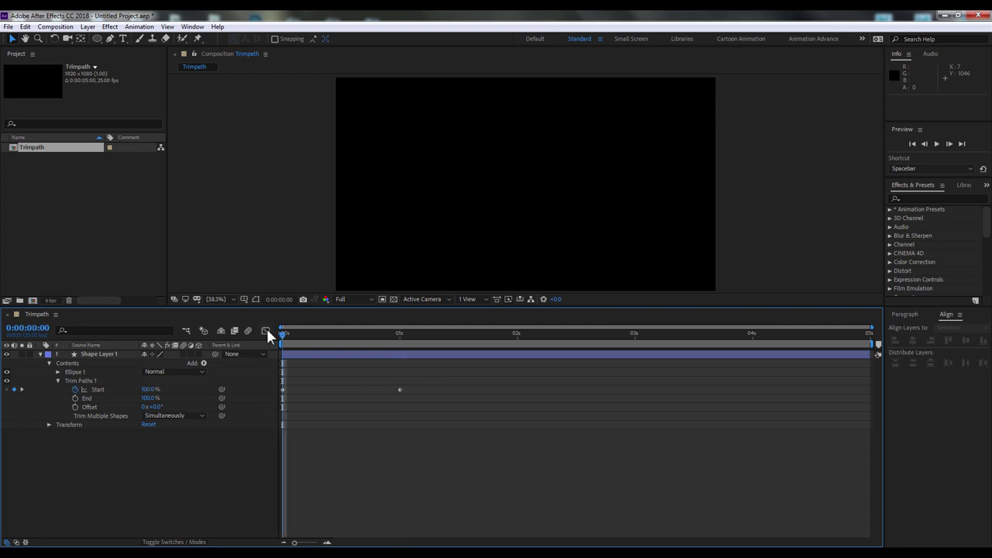
drag(418, 384, 293, 397)
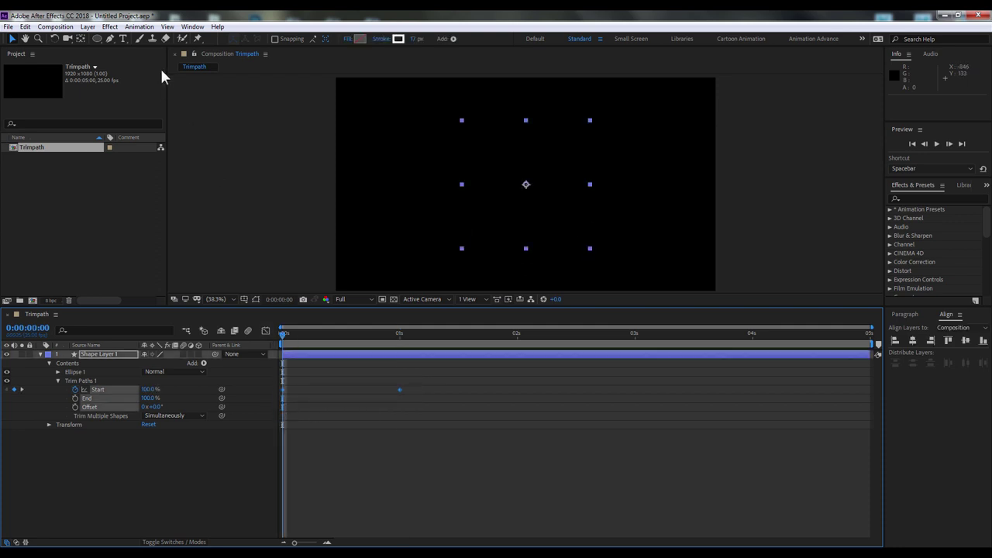
click(137, 27)
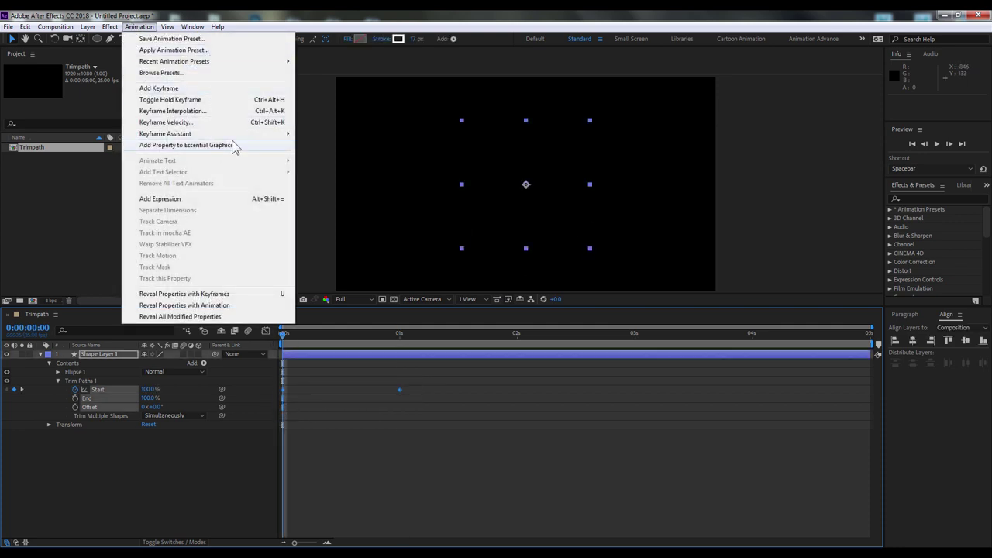
mouse_move(280, 139)
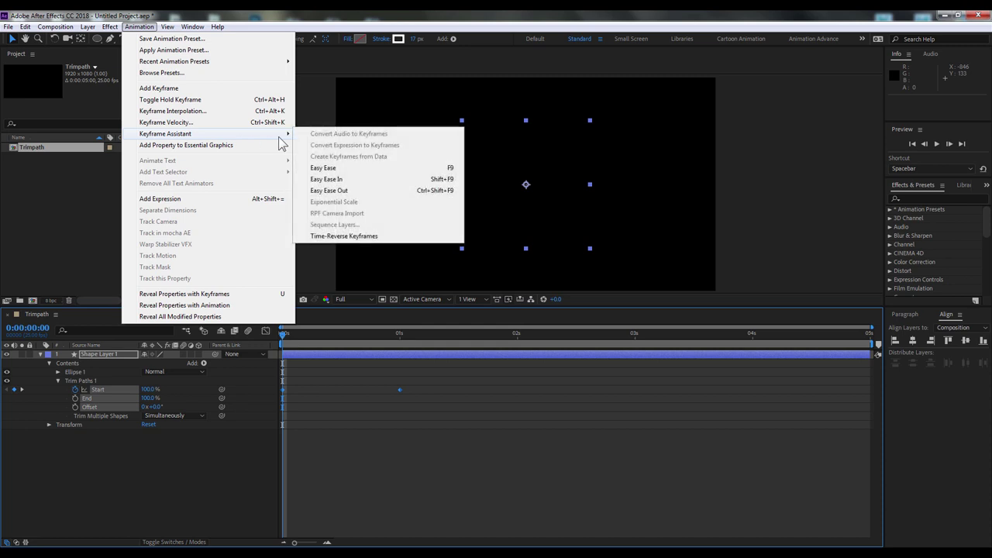
click(427, 169)
click(338, 441)
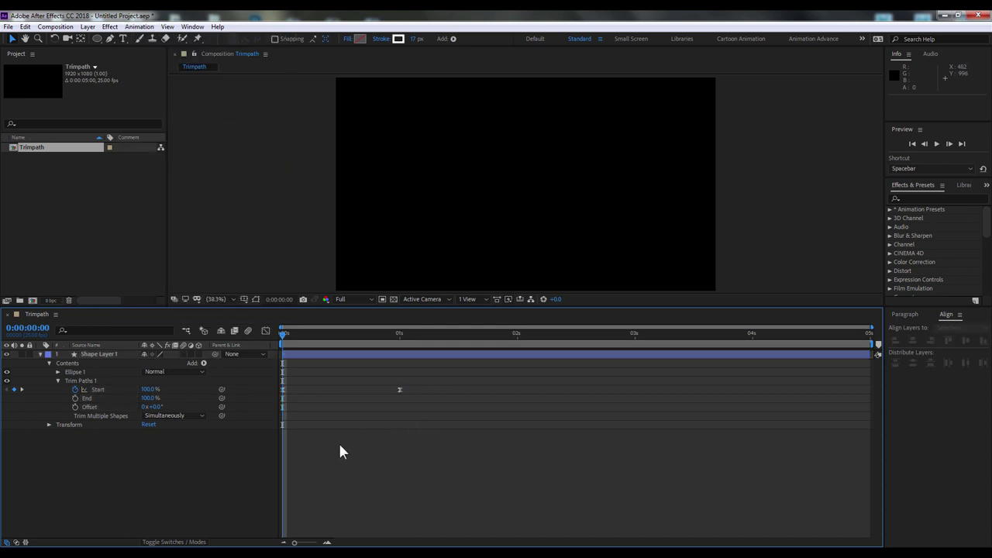
click(281, 334)
key(space)
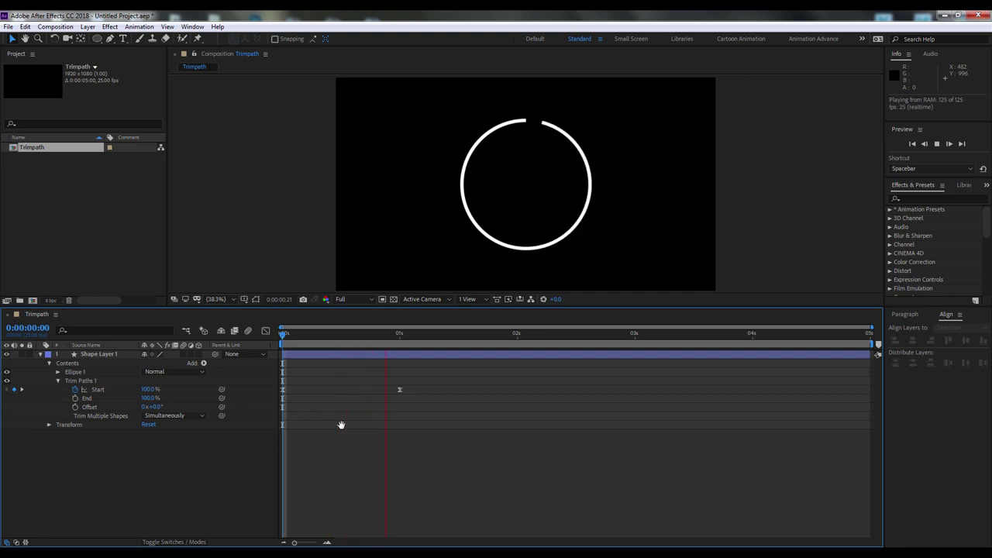
click(400, 335)
- Move the final Start keyframe from 1 s to 0:00:00:15
click(400, 389)
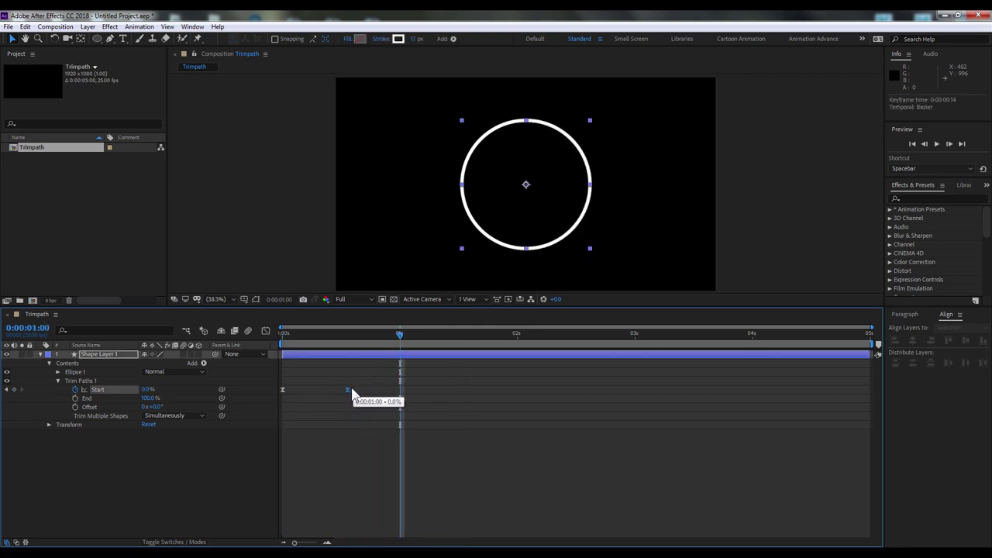
drag(400, 389, 347, 389)
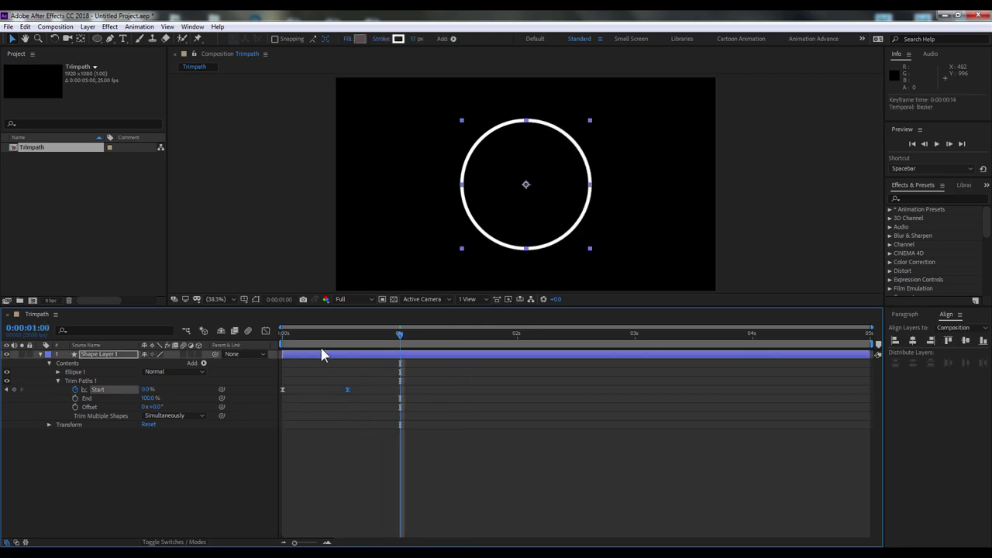
click(285, 333)
key(space)
key(space)
scroll(321, 395, up, 3)
drag(387, 333, 443, 333)
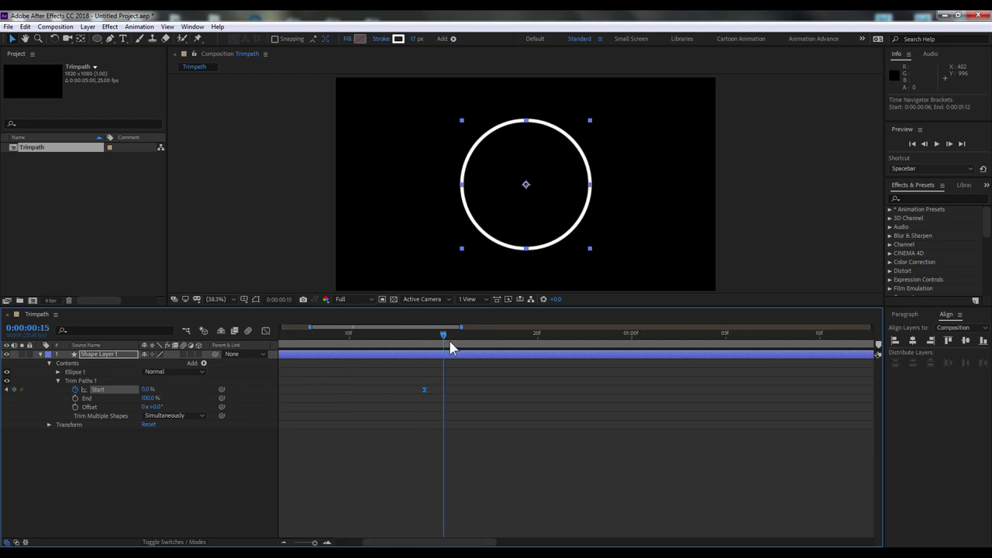
click(428, 397)
click(425, 389)
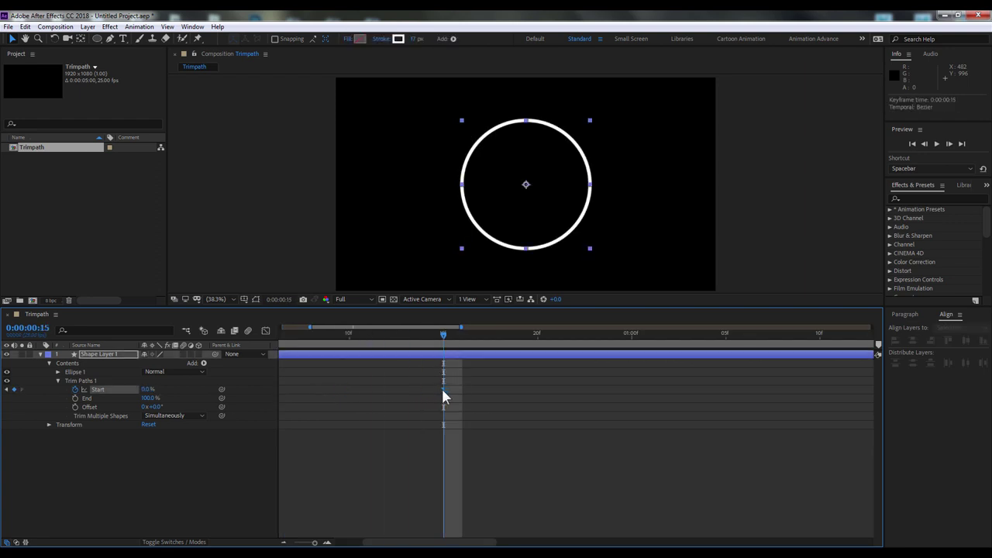
scroll(424, 403, down, 3)
- Preview and scrub the retimed ring animation, checking the partly drawn ring near 7 frames
click(285, 334)
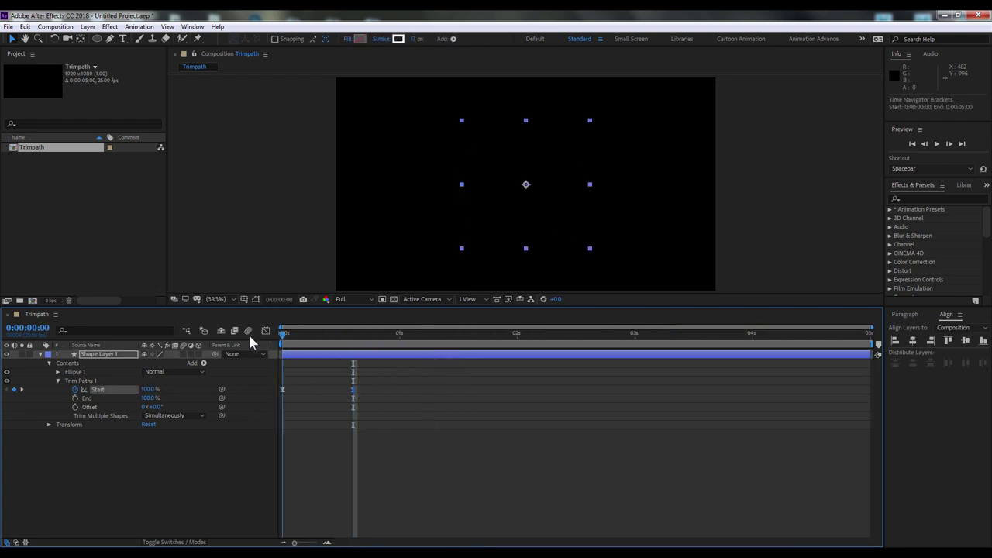
click(303, 420)
key(space)
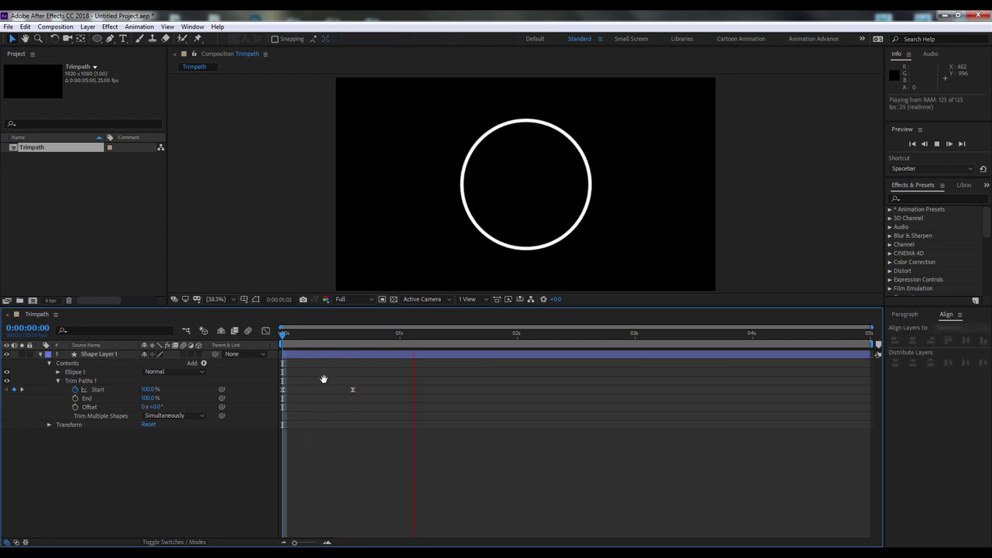
drag(339, 334, 320, 335)
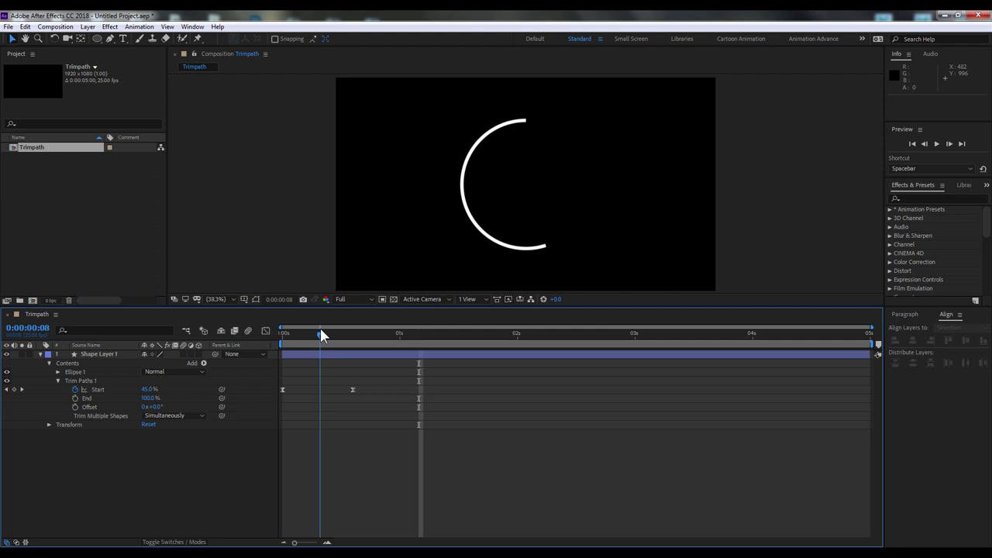
click(130, 389)
click(155, 471)
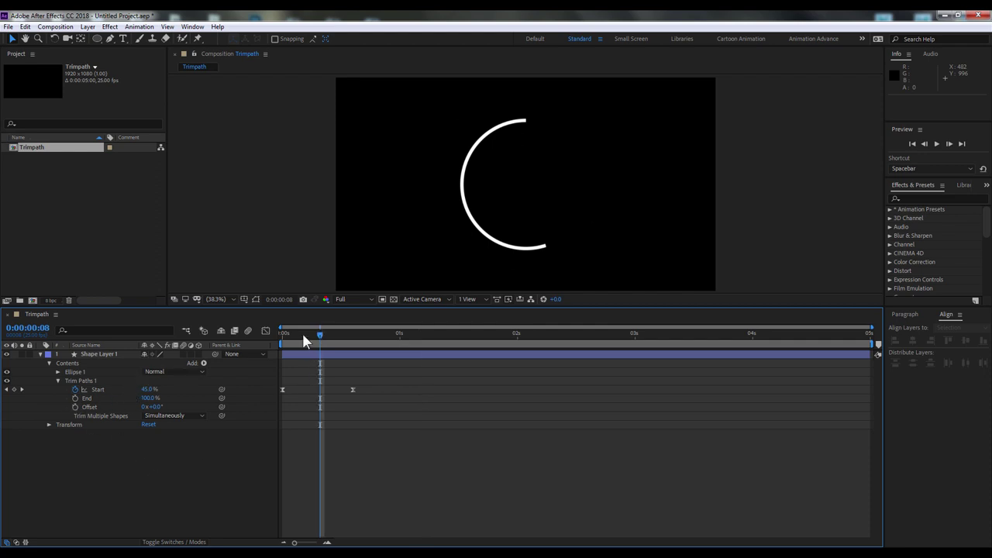
drag(302, 331, 352, 335)
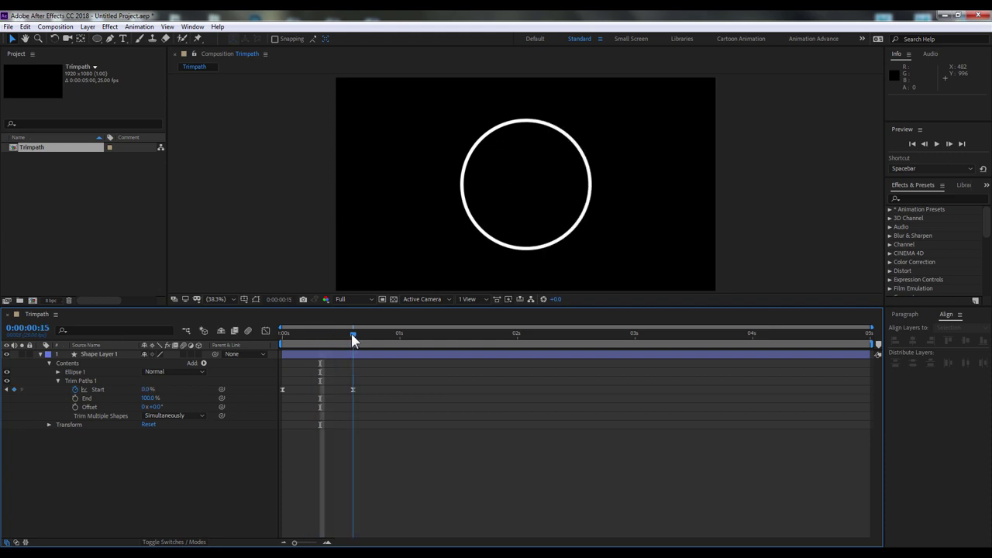
click(116, 391)
- Remove the Start keyframes and set Trim Paths End to 0% at frame 0
click(76, 389)
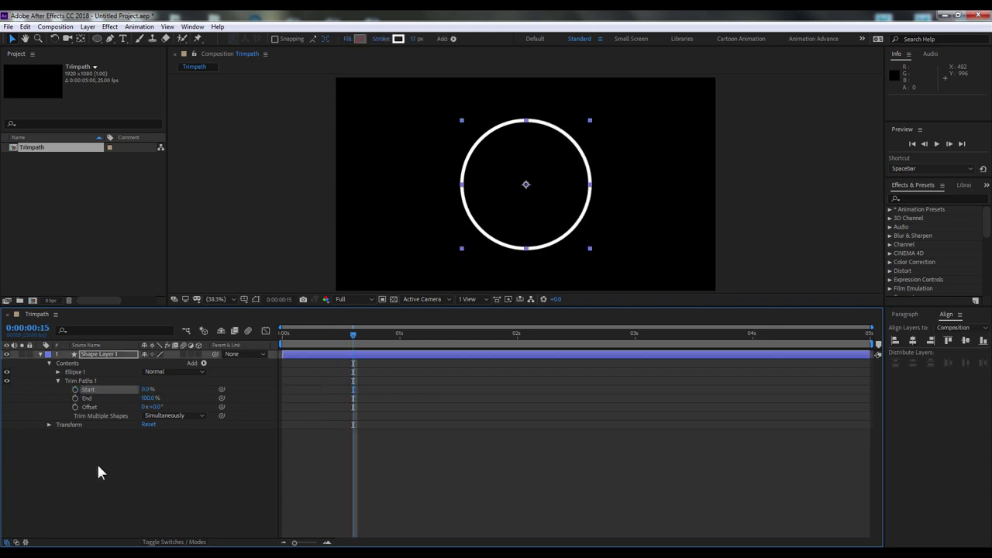
click(96, 461)
click(129, 393)
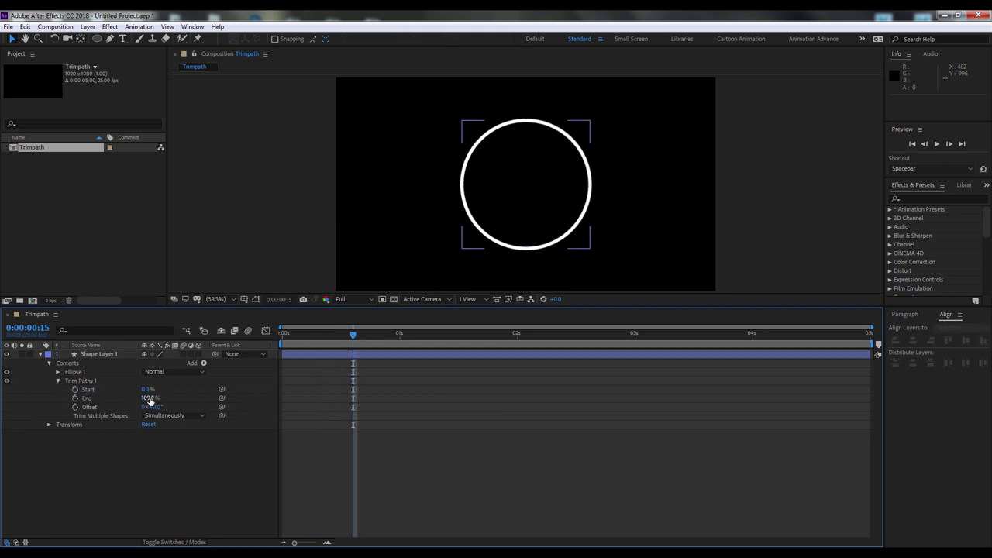
drag(294, 328, 231, 321)
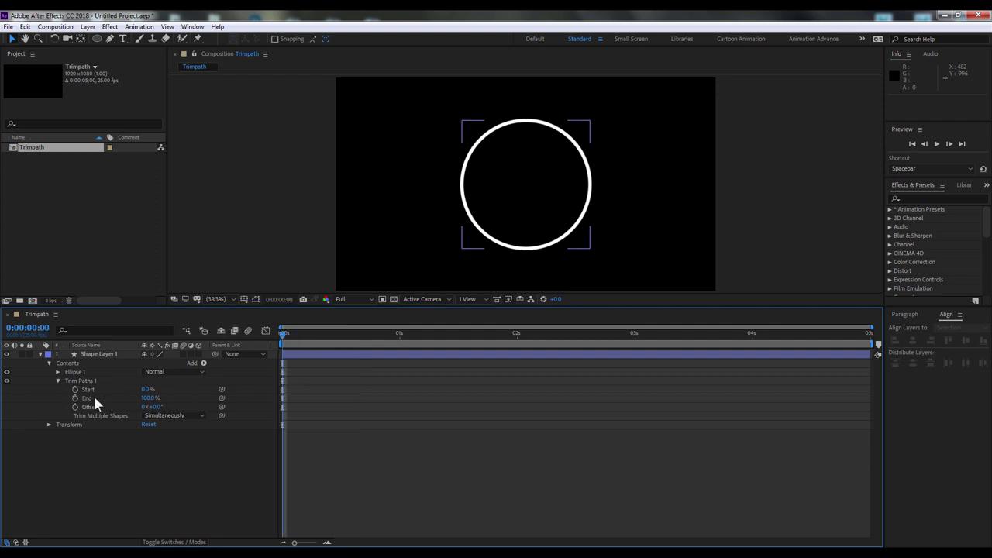
click(149, 398)
text(7)
key(Return)
drag(148, 398, 75, 399)
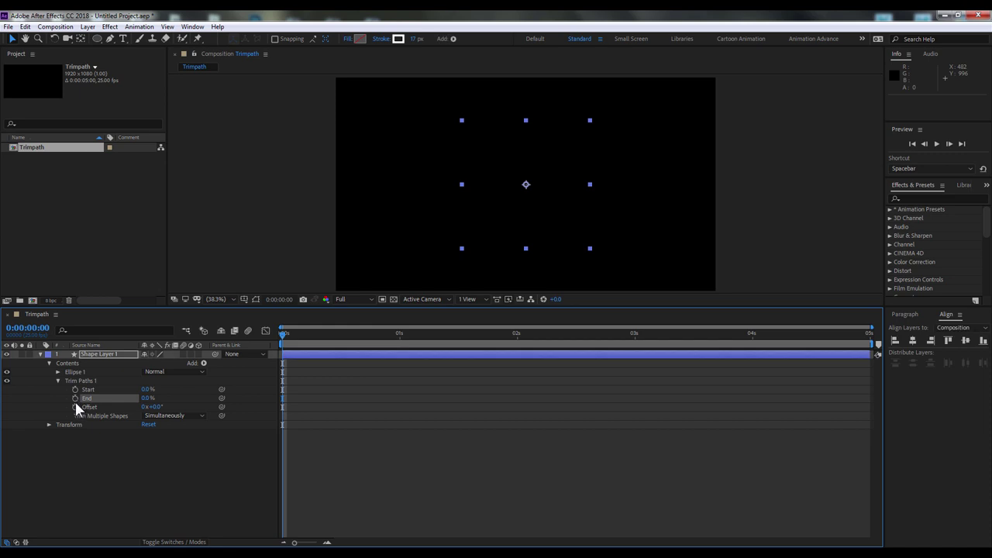
- Keyframe End from 0% at frame 0 to 100% at 16 frames, then preview it
click(358, 339)
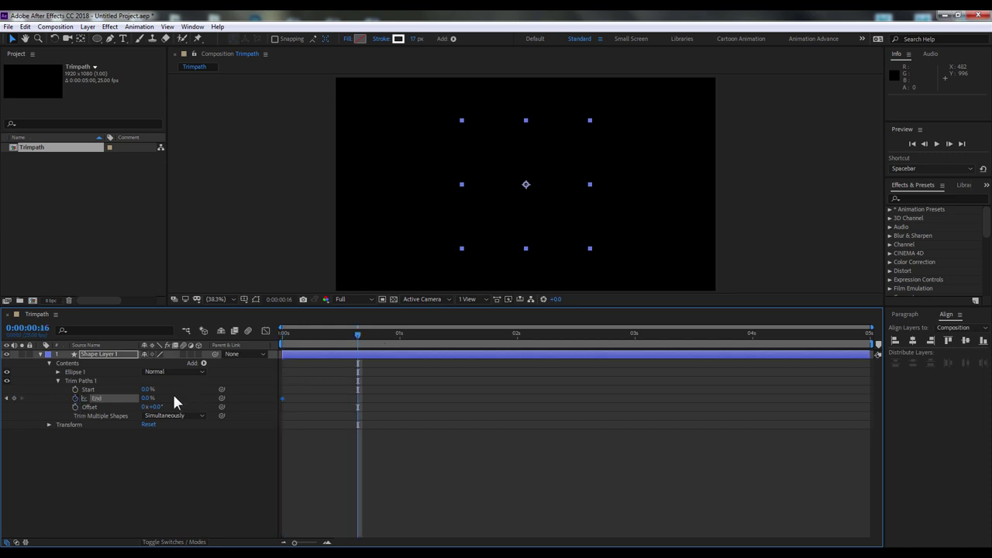
click(147, 397)
text(100)
key(Return)
click(320, 408)
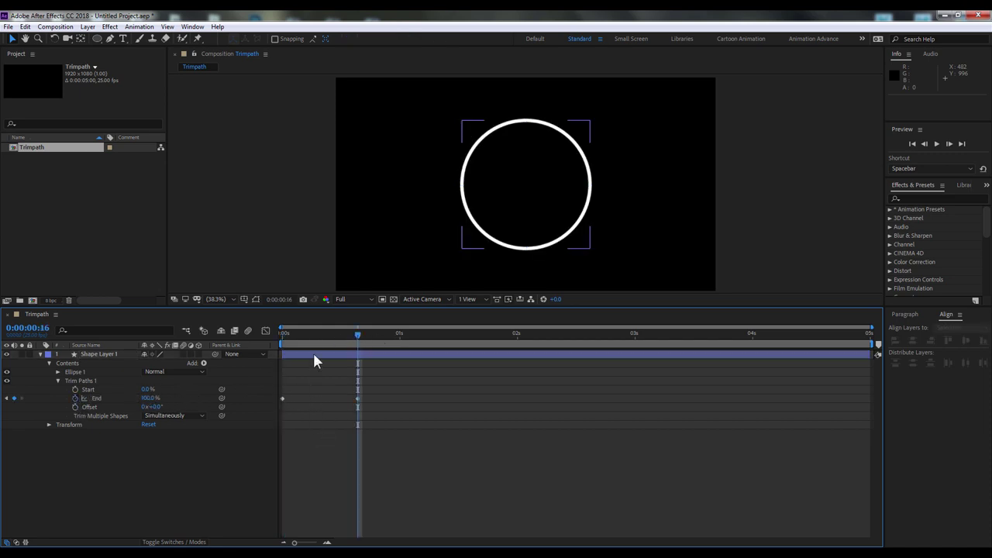
key(space)
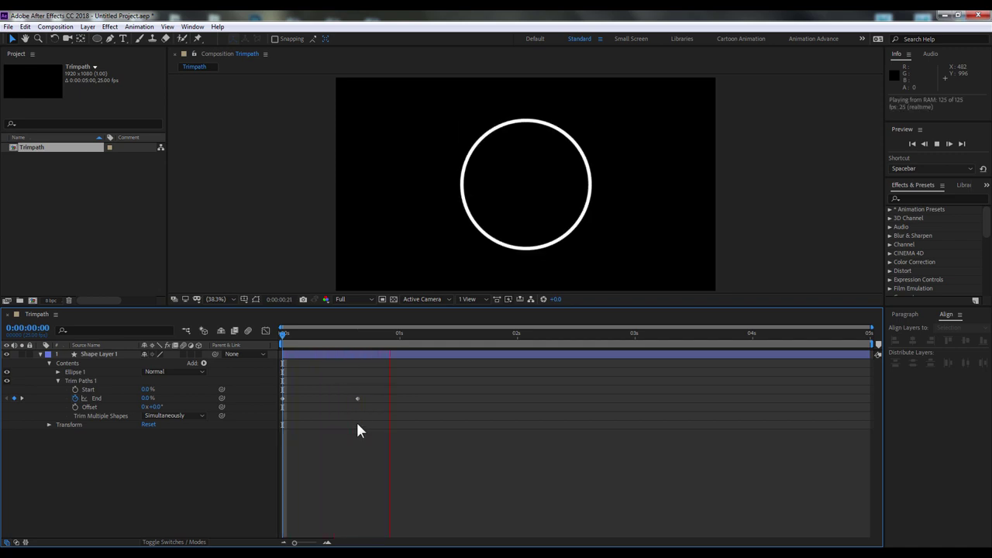
click(348, 354)
drag(348, 335, 284, 335)
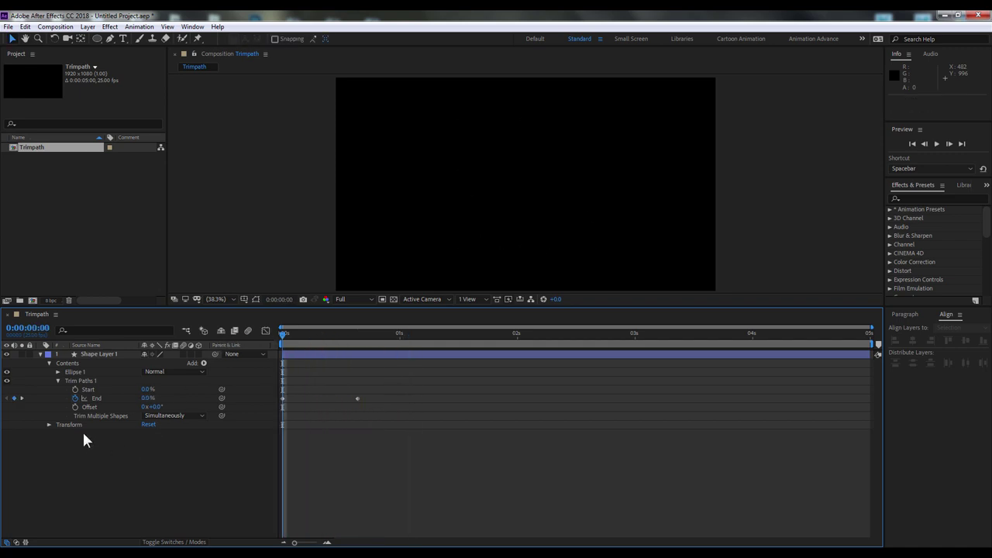
- Remove the End keyframes and keyframe Start from 100% at 0 s to 0% at 1 s
click(75, 398)
drag(145, 390, 78, 411)
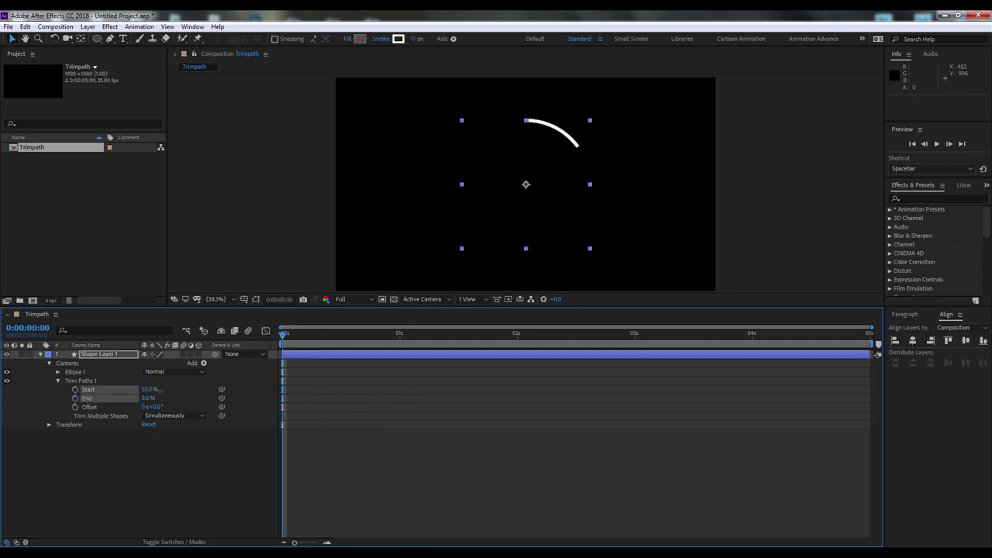
drag(145, 400, 241, 387)
click(156, 475)
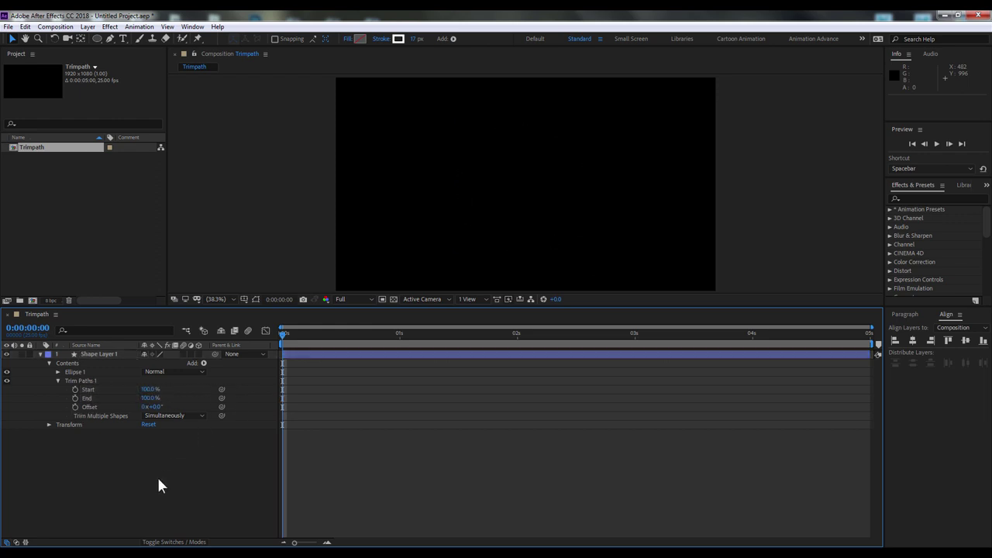
click(75, 389)
drag(283, 335, 401, 338)
drag(145, 389, 41, 388)
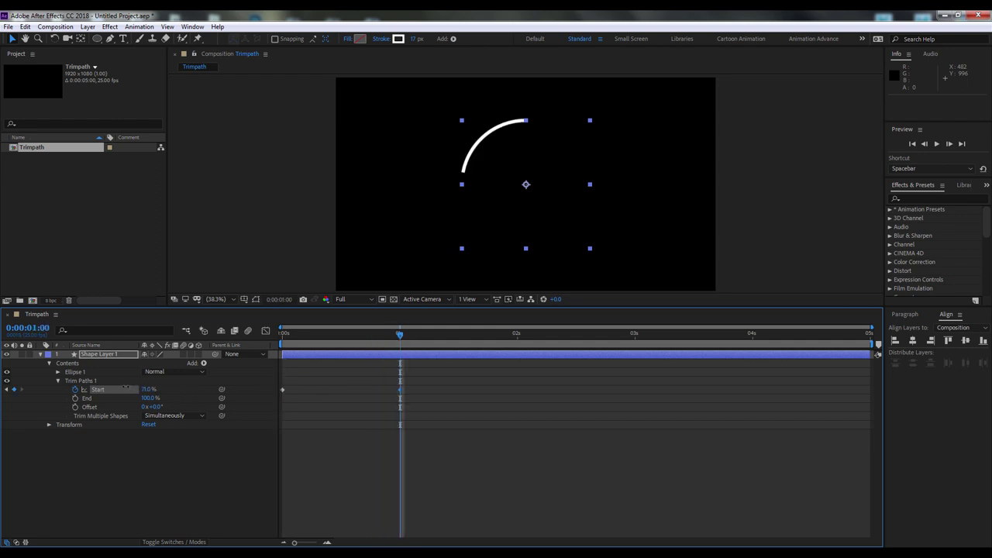
drag(337, 336, 357, 338)
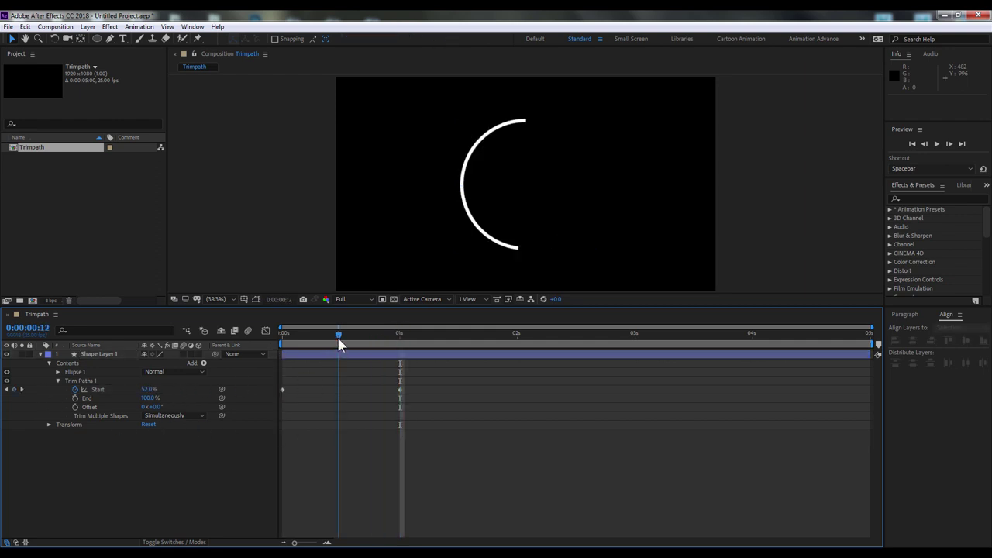
- Keyframe End from 100% down to 0% around 1:11, nudging the last keyframe earlier
click(75, 397)
drag(448, 341, 452, 341)
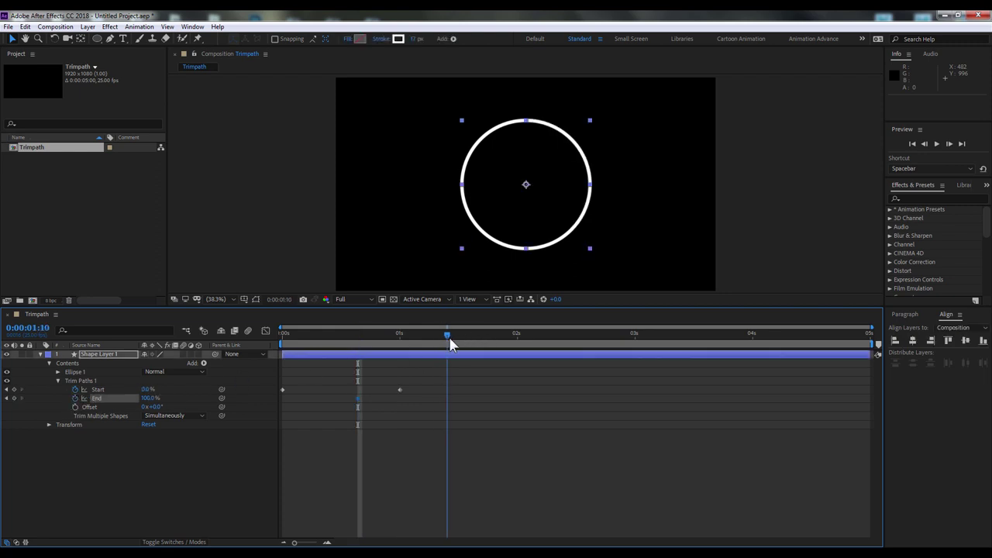
drag(144, 398, 70, 398)
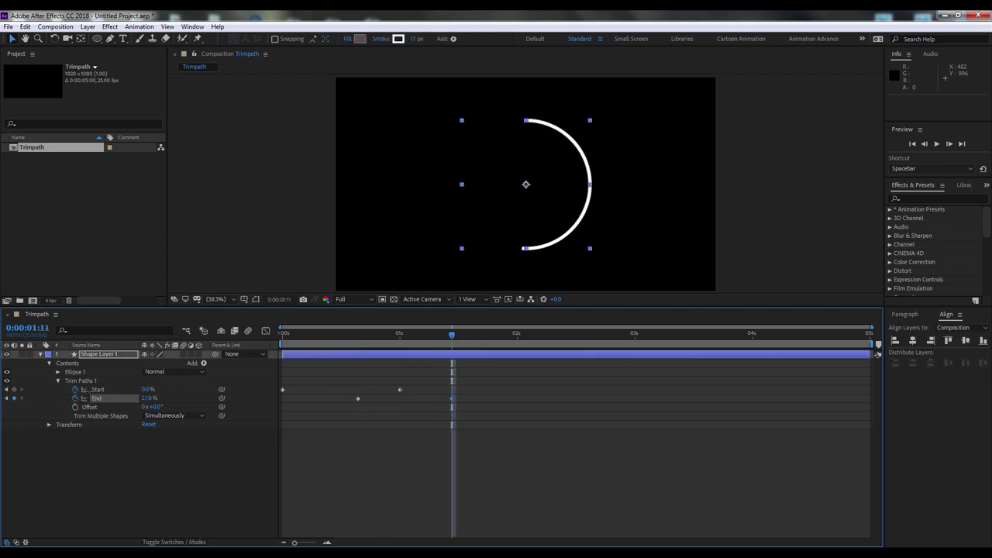
drag(407, 338, 237, 337)
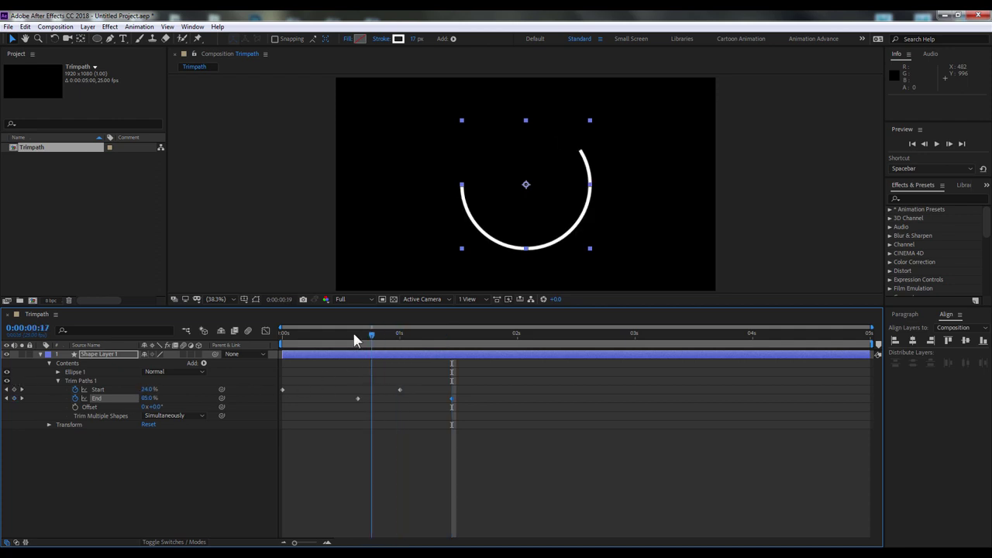
drag(358, 398, 338, 399)
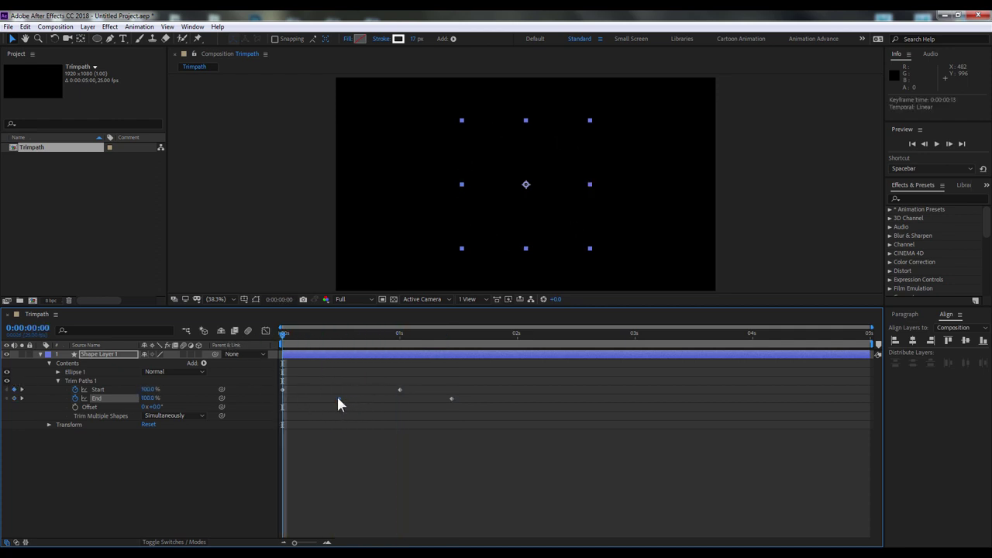
- Preview and scrub the draw-on and erase timing of the ring
click(341, 480)
key(space)
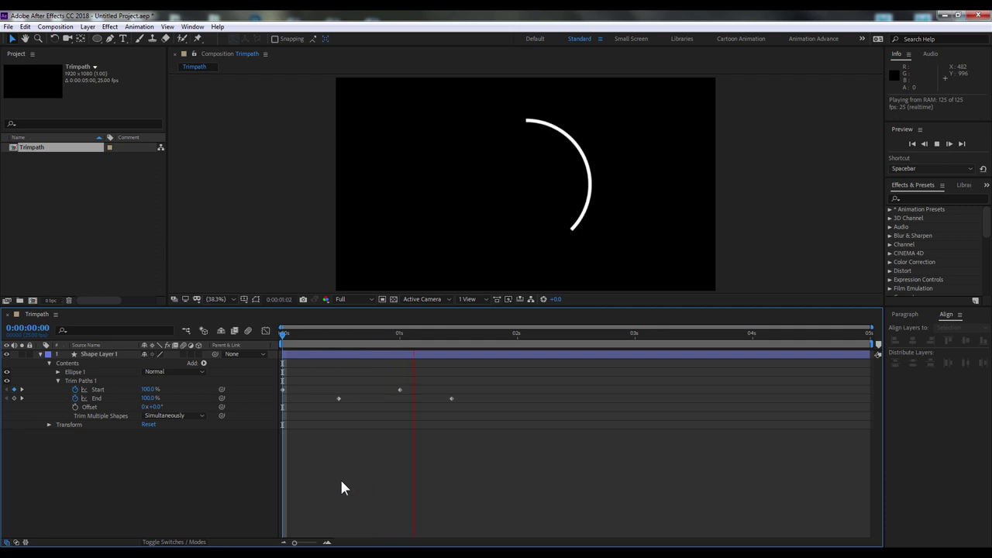
key(space)
click(380, 338)
mouse_move(382, 340)
mouse_down()
mouse_move(439, 341)
mouse_move(275, 327)
mouse_move(393, 331)
mouse_up()
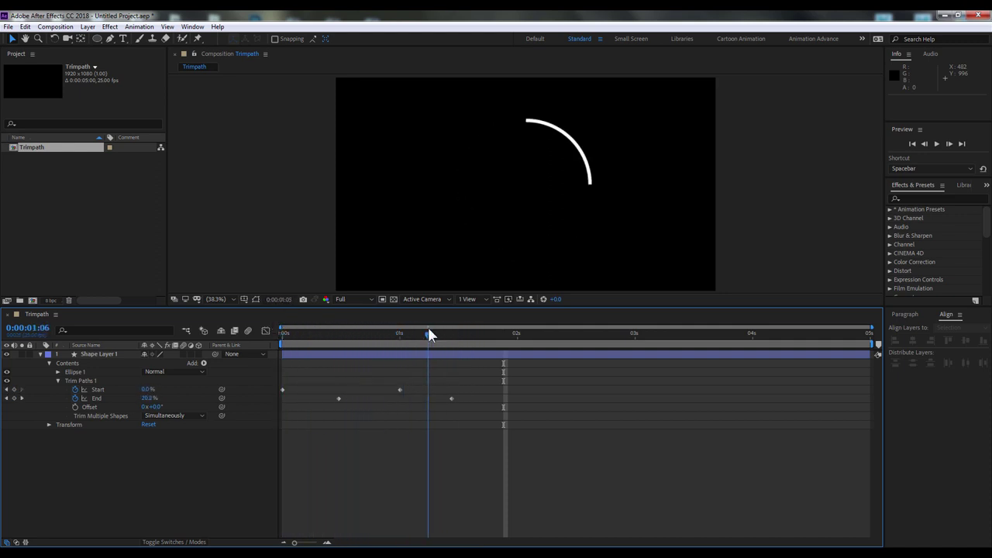
mouse_move(393, 331)
mouse_down()
mouse_move(416, 334)
mouse_move(239, 323)
mouse_up()
click(105, 356)
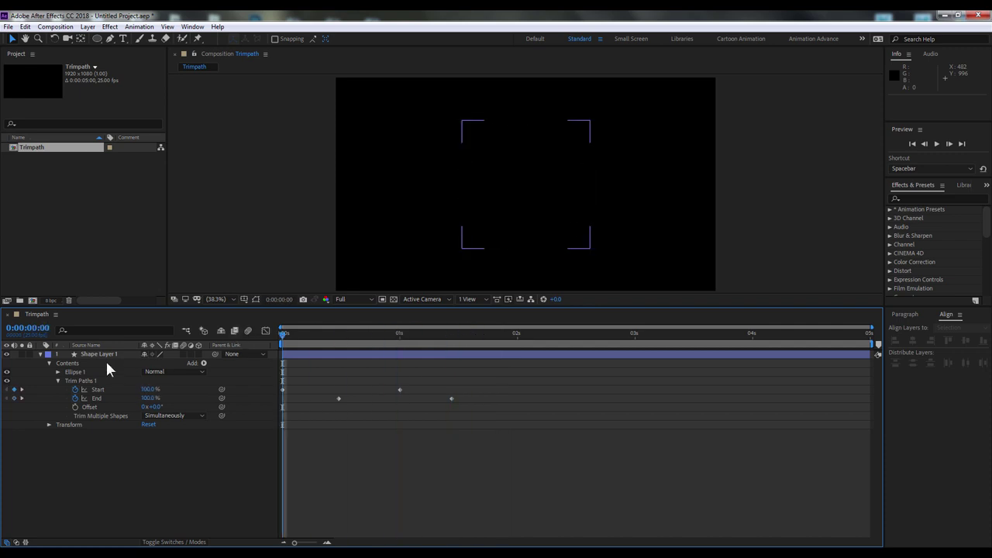
- Duplicate the ring and expand Shape Layer 2's Contents, Trim Paths and Transform at frame 12
click(55, 26)
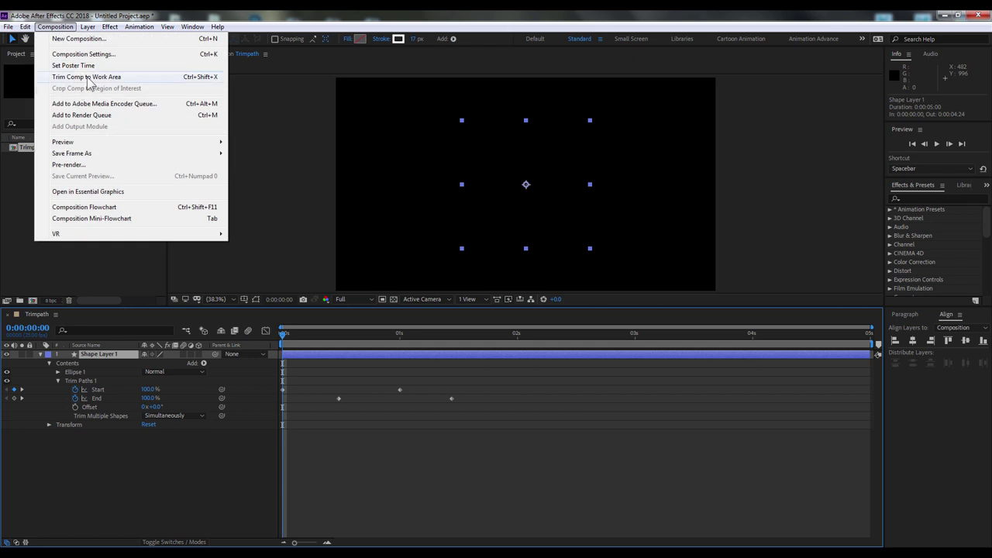
mouse_move(26, 26)
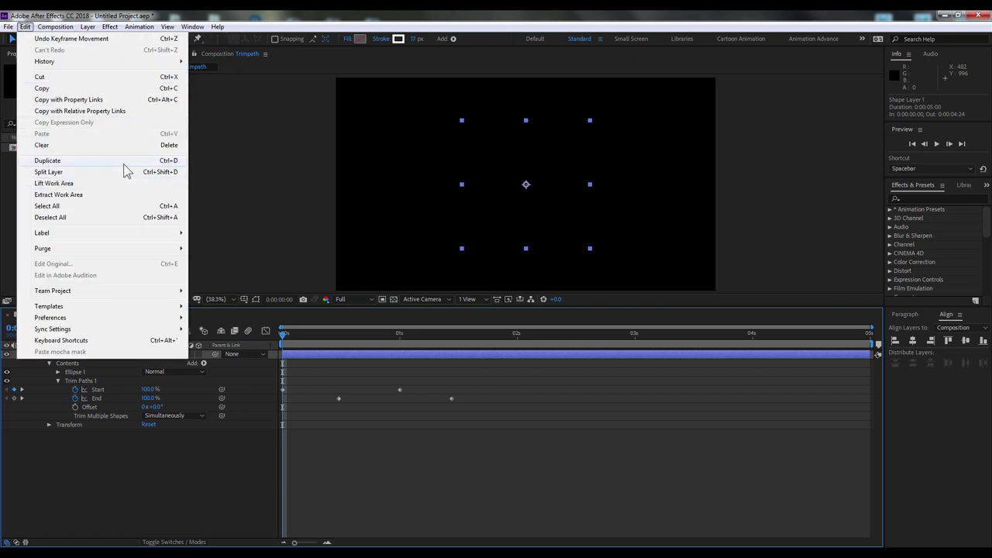
click(156, 162)
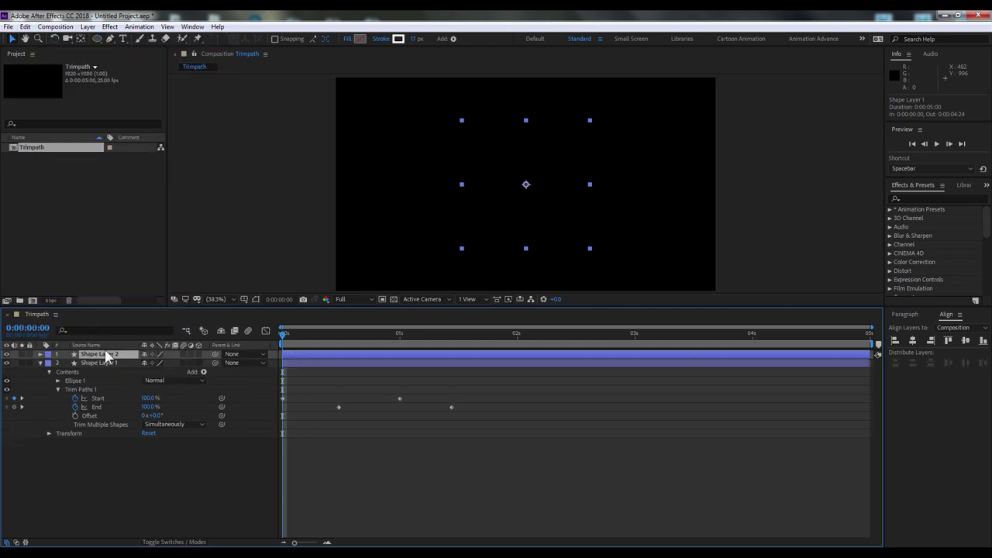
click(40, 354)
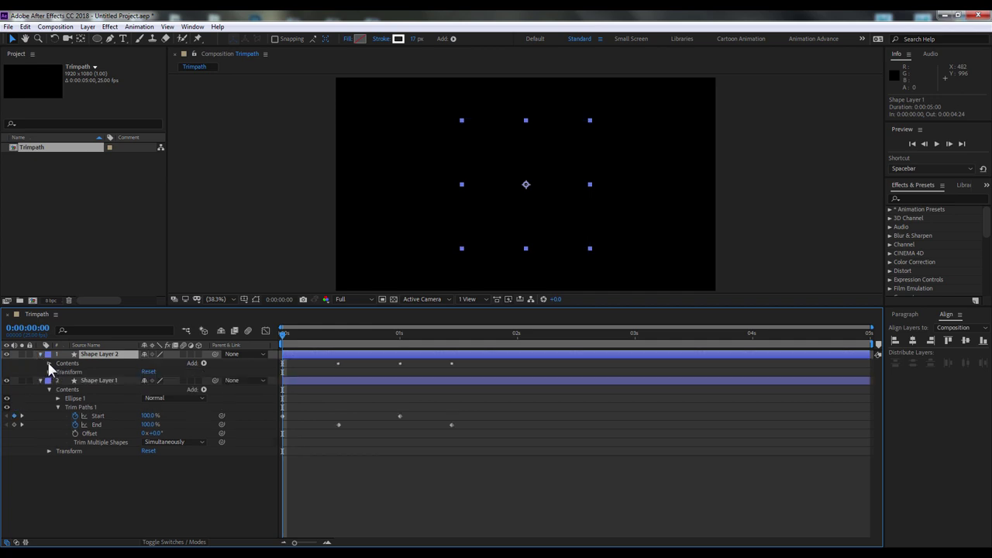
click(49, 363)
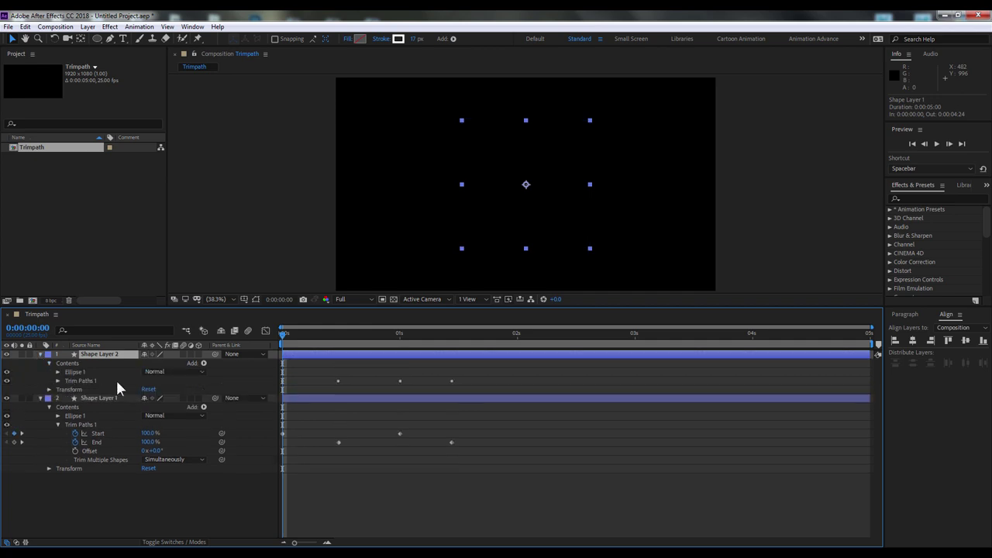
click(57, 380)
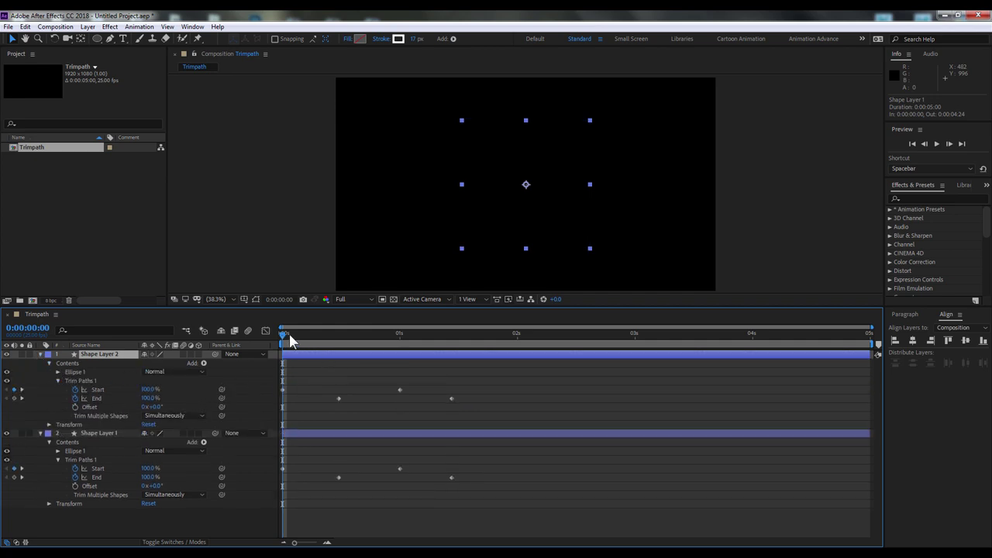
drag(288, 339, 339, 335)
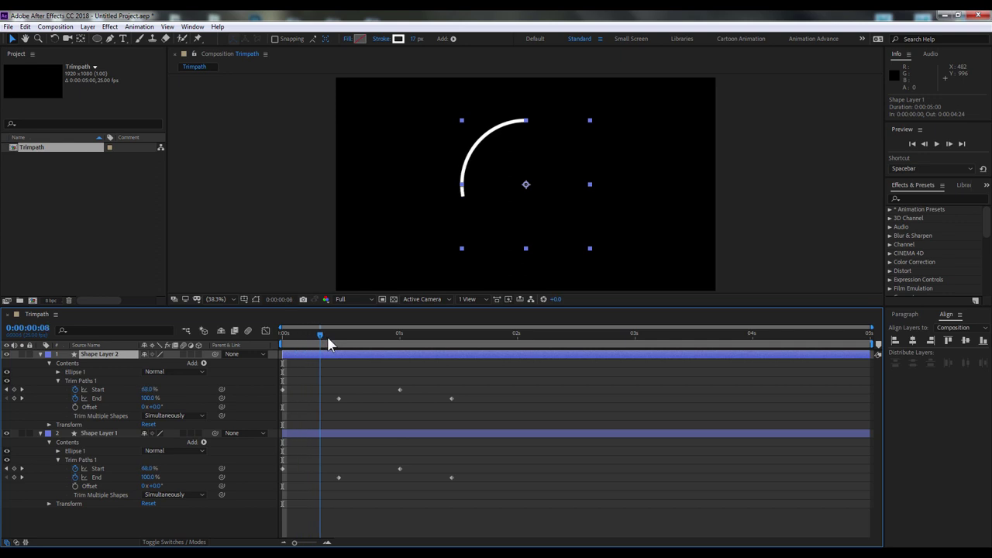
click(49, 426)
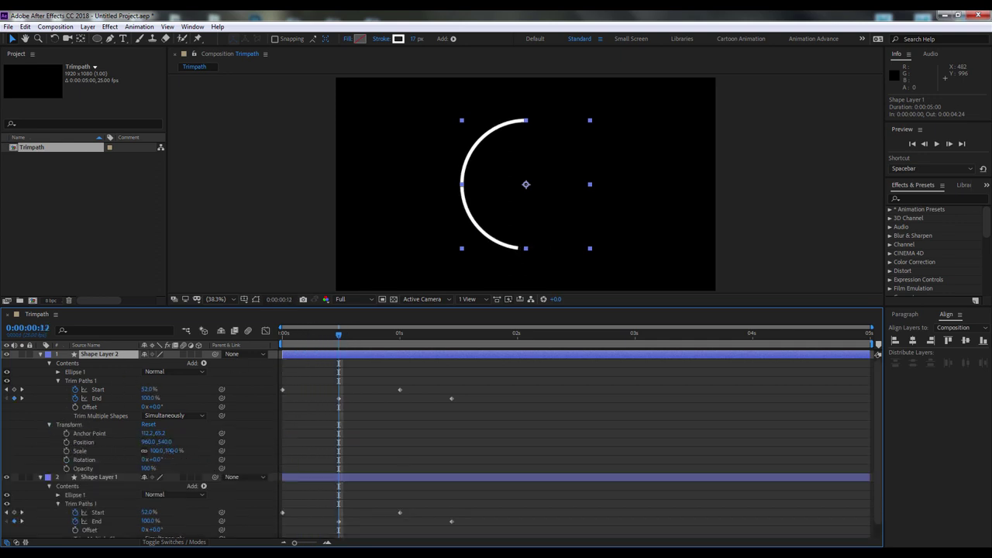
- Scrub Shape Layer 2 to about 83% scale and thicken its stroke from 25 px to about 54 px
drag(165, 450, 152, 451)
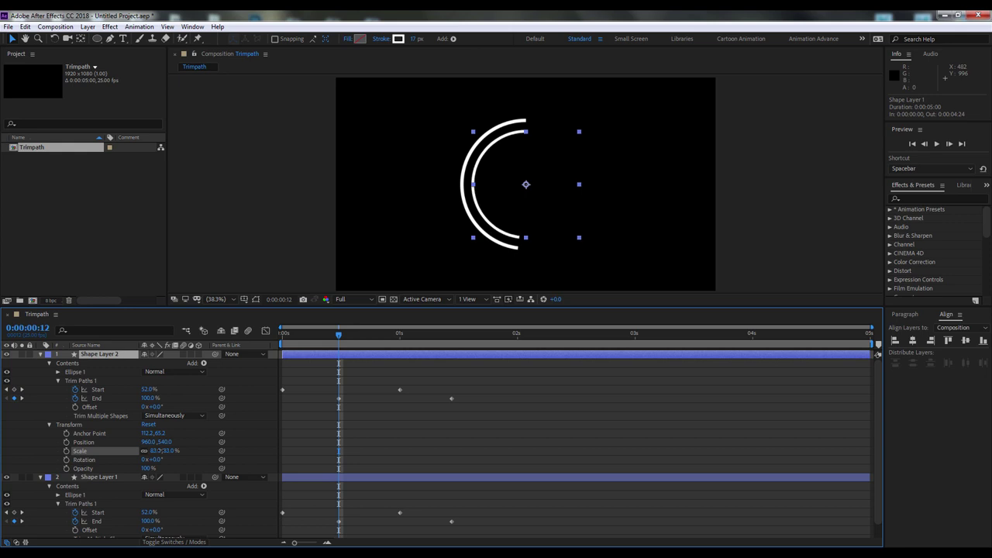
click(413, 38)
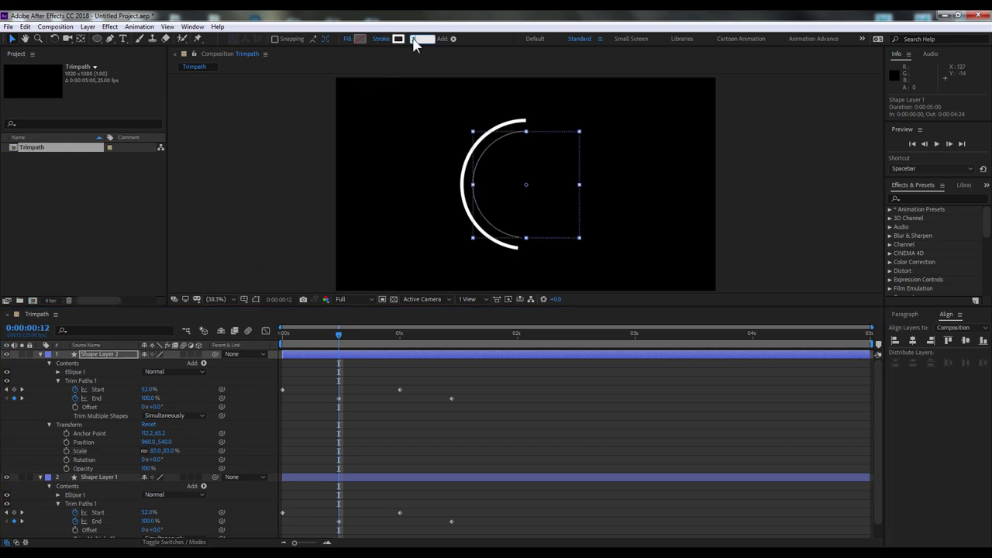
text(25)
key(Return)
drag(416, 39, 428, 39)
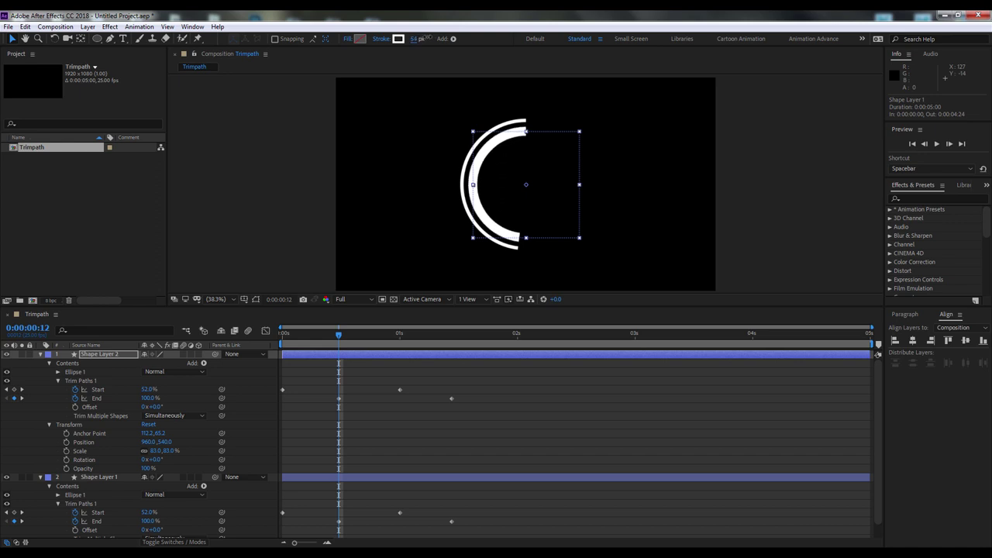
- Set Shape Layer 2's Scale to 75% and scrub the timeline to review both rings
click(170, 450)
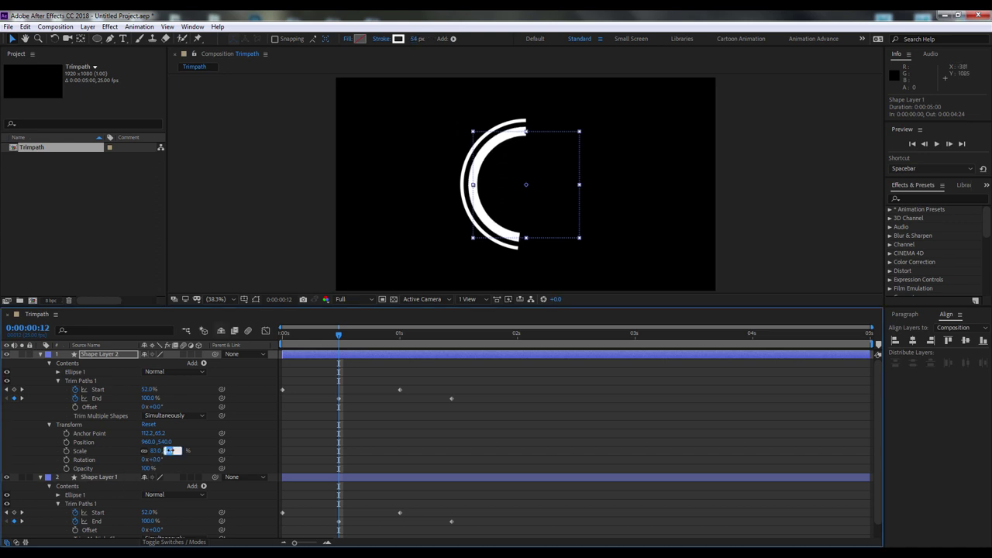
text(75)
key(Return)
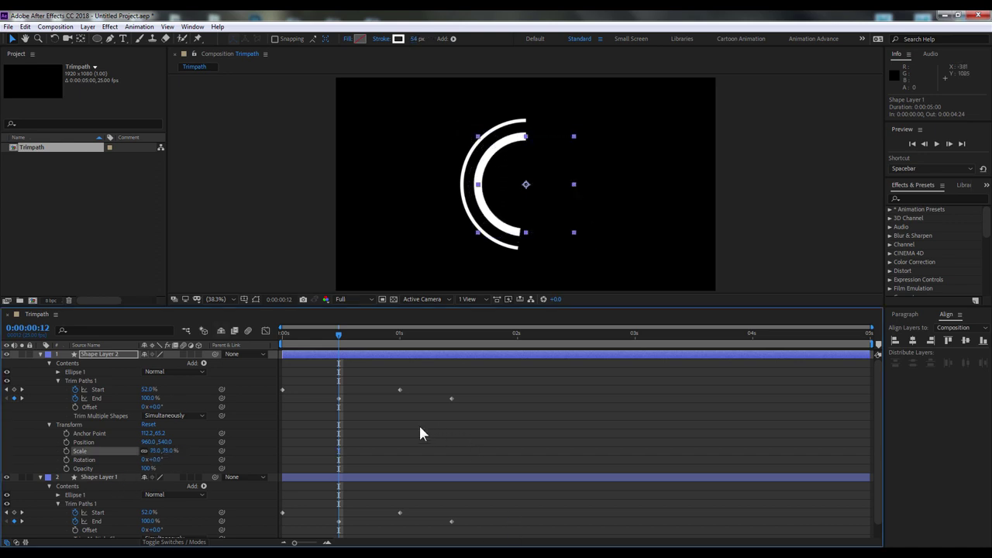
click(418, 424)
drag(313, 332, 344, 327)
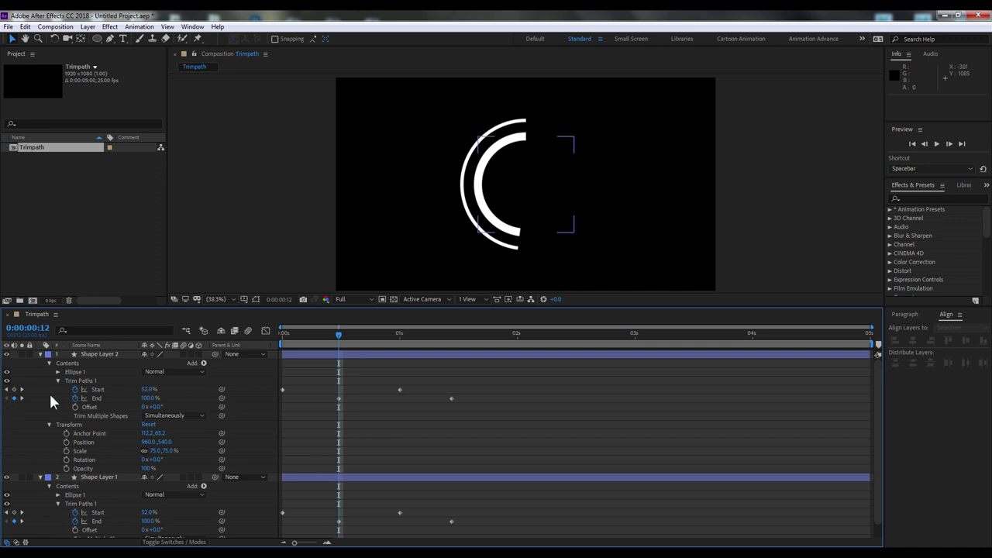
- Clear Shape Layer 2's Start and End keyframes and reset its trim Start to 0% at the beginning
text(100)
key(Return)
click(75, 389)
click(75, 398)
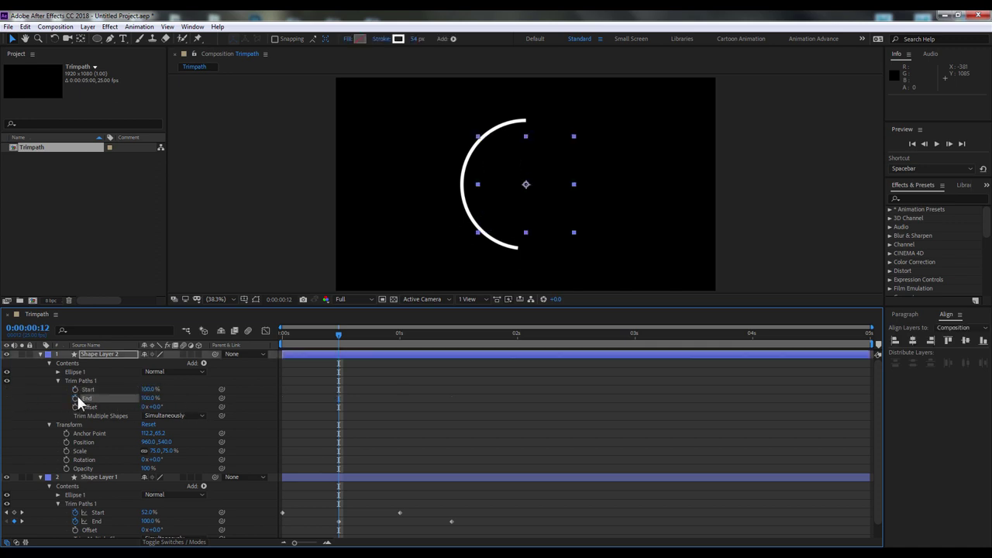
click(393, 397)
drag(331, 335, 268, 328)
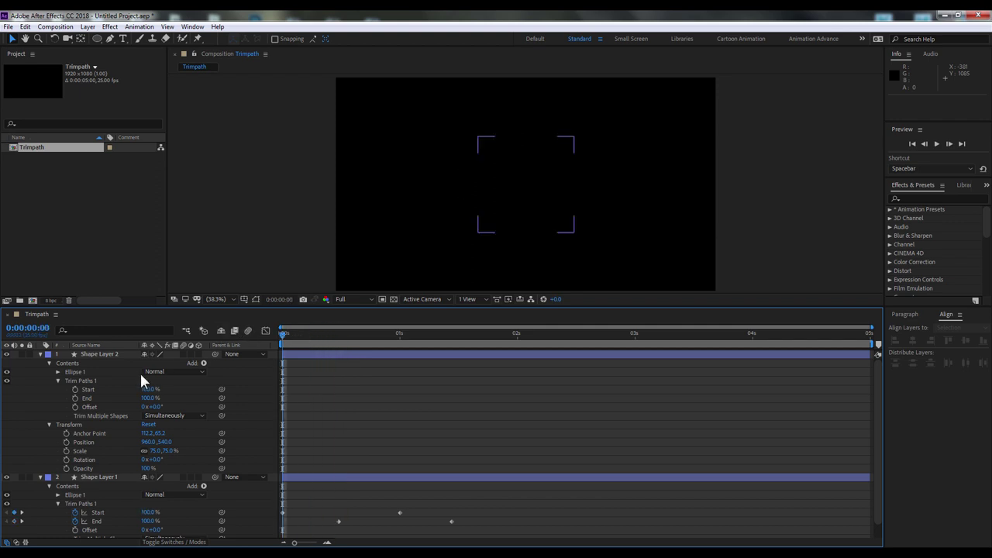
drag(147, 389, 70, 389)
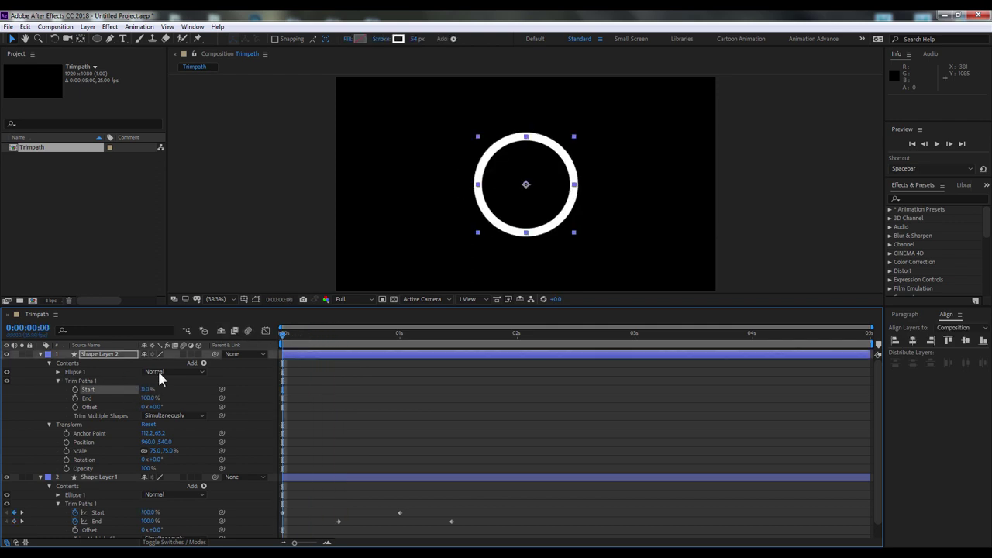
click(363, 370)
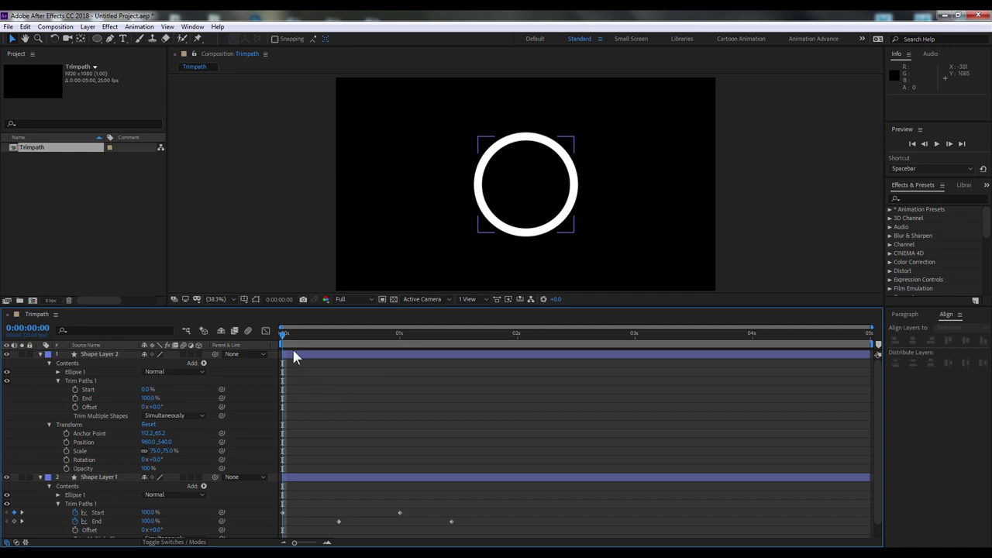
- At frame 12, set the inner ring's trim Start and End to 50% and keyframe both
drag(284, 334, 331, 335)
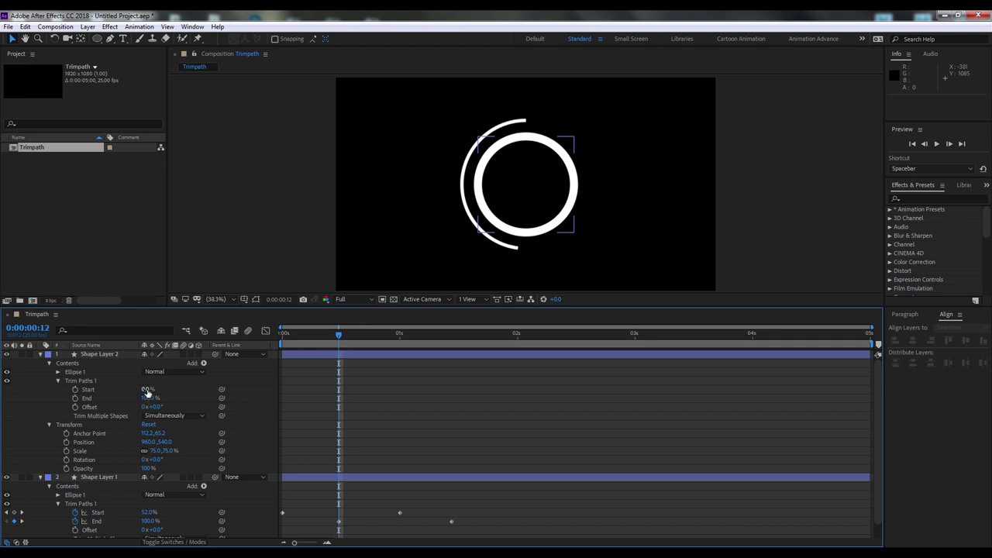
drag(146, 390, 157, 403)
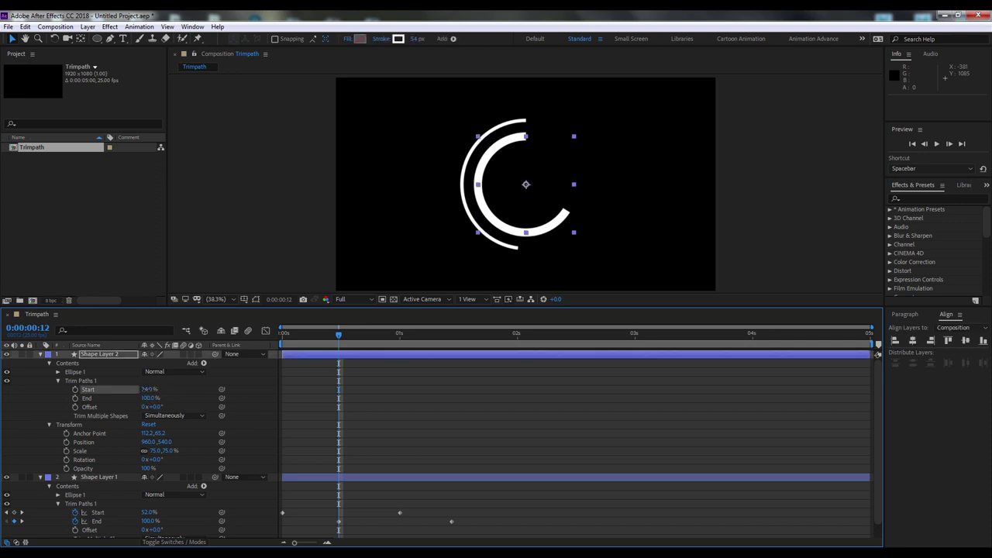
click(151, 398)
text(50)
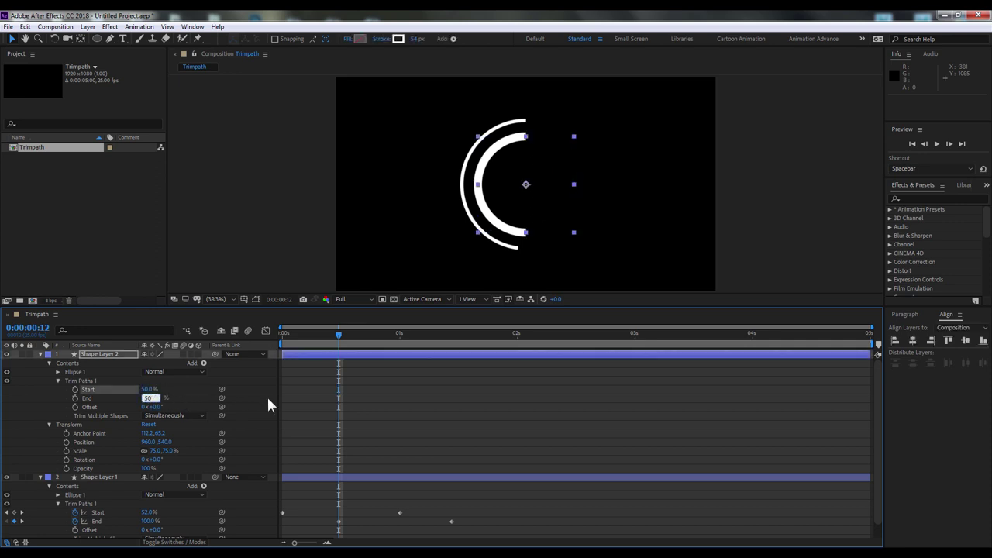
click(329, 395)
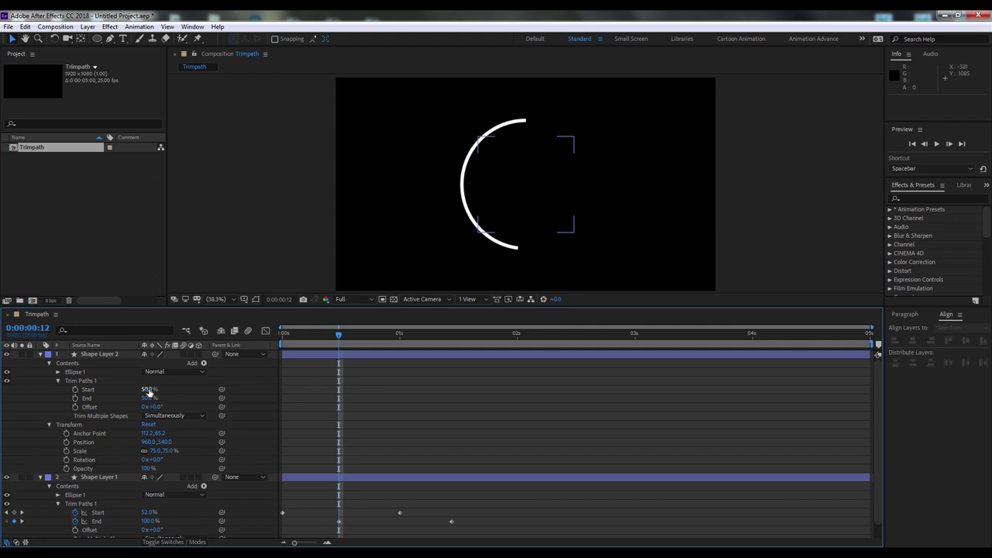
mouse_move(150, 389)
mouse_down()
mouse_move(192, 391)
mouse_move(166, 391)
mouse_up()
key(ctrl+z)
click(75, 389)
click(75, 398)
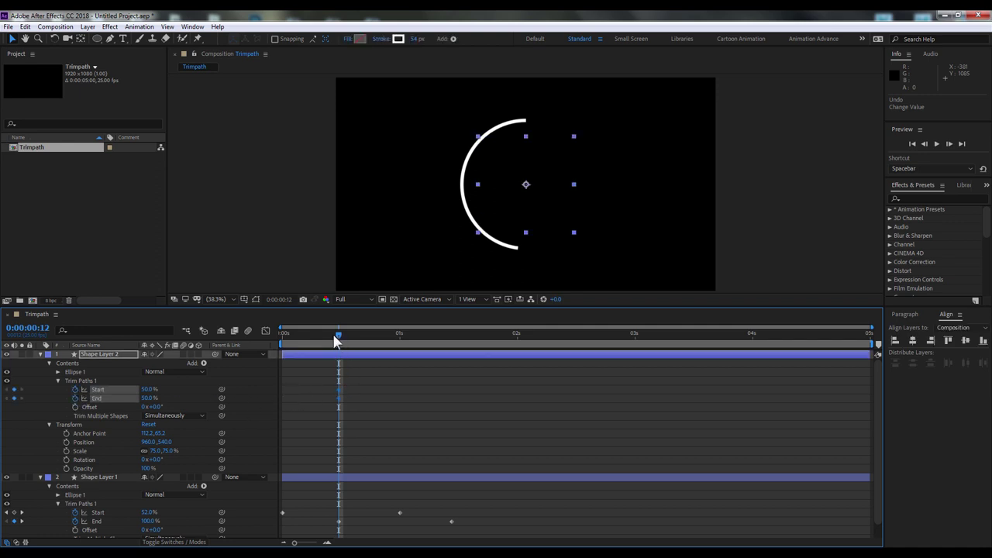
drag(336, 341, 399, 341)
- Set the inner ring's trim Start to 0% and End to 100% so the full ring shows
click(177, 403)
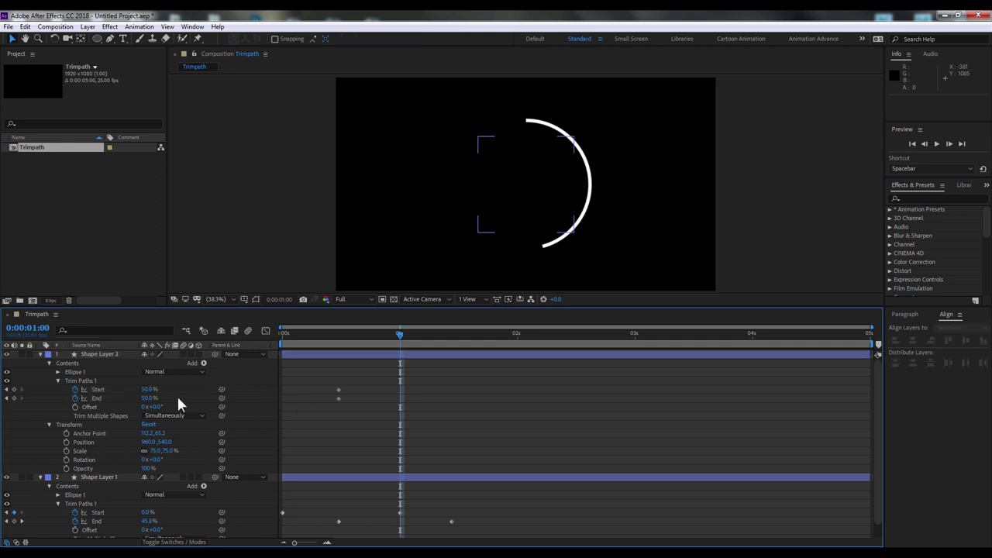
mouse_move(145, 393)
mouse_down()
mouse_move(130, 393)
mouse_move(366, 399)
mouse_up()
click(421, 413)
drag(342, 333, 400, 336)
drag(144, 397, 318, 397)
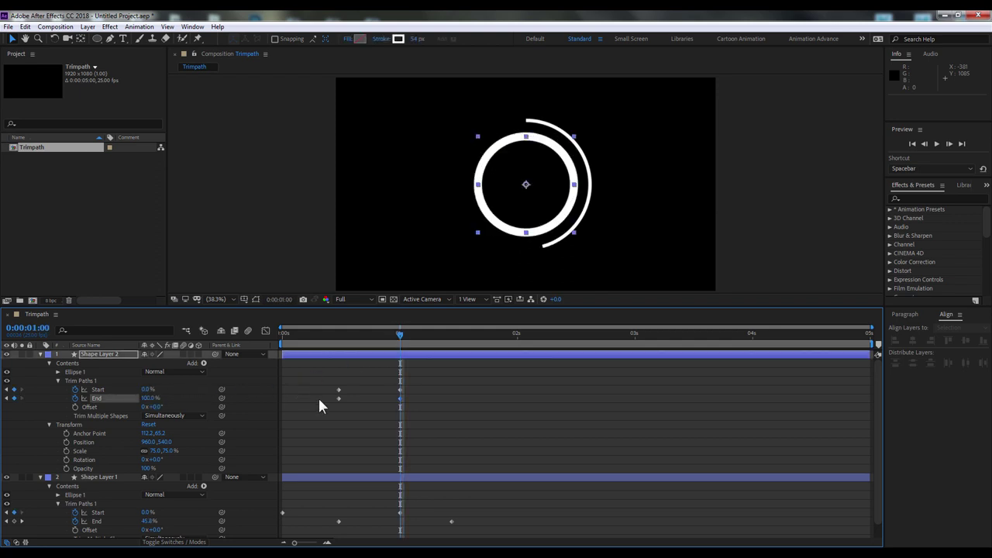
click(341, 331)
mouse_move(341, 331)
mouse_down()
mouse_move(439, 342)
mouse_move(377, 333)
mouse_move(404, 322)
mouse_up()
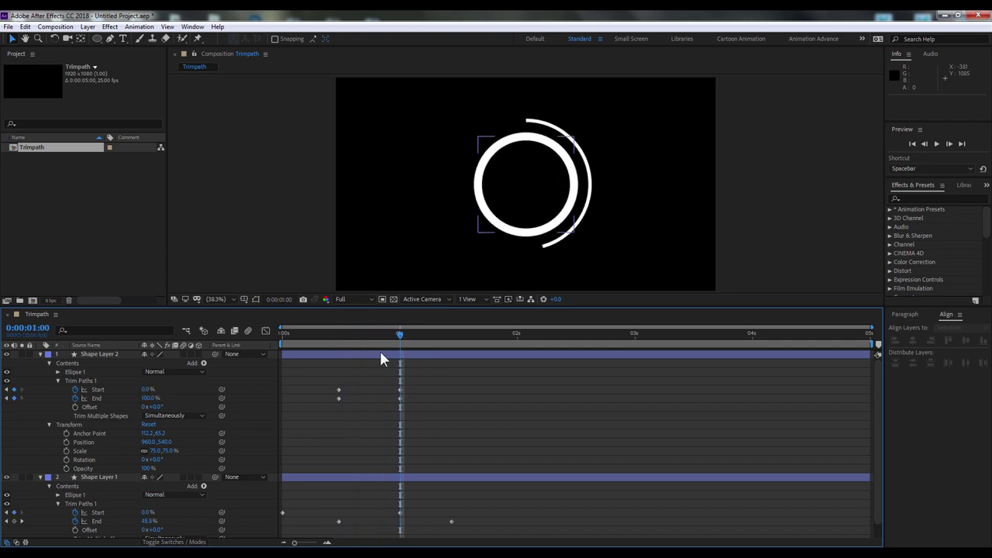
click(368, 332)
- Shift the inner ring's selected keyframes earlier so they line up at frame 12
mouse_move(415, 370)
mouse_down()
mouse_move(326, 403)
mouse_move(328, 389)
mouse_move(301, 392)
mouse_up()
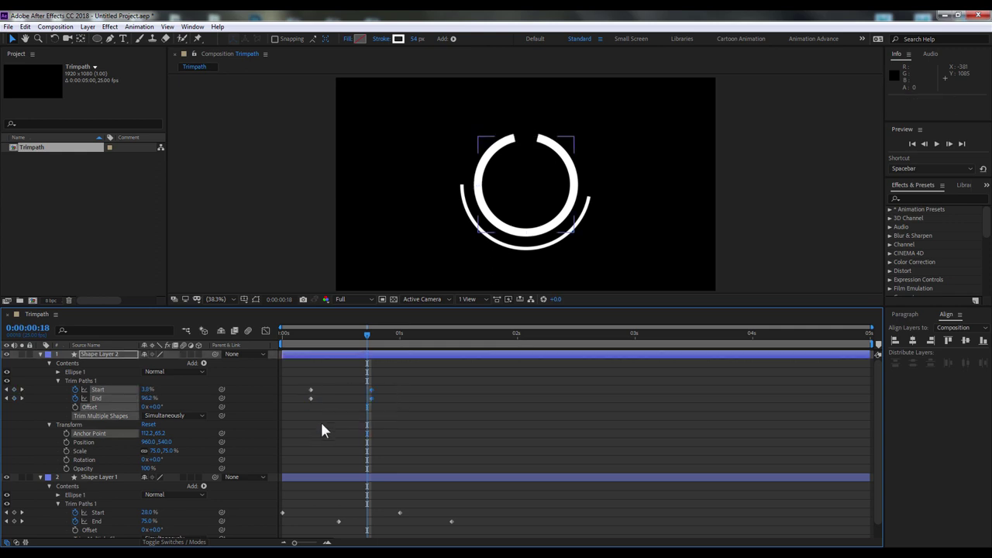
click(346, 334)
click(343, 332)
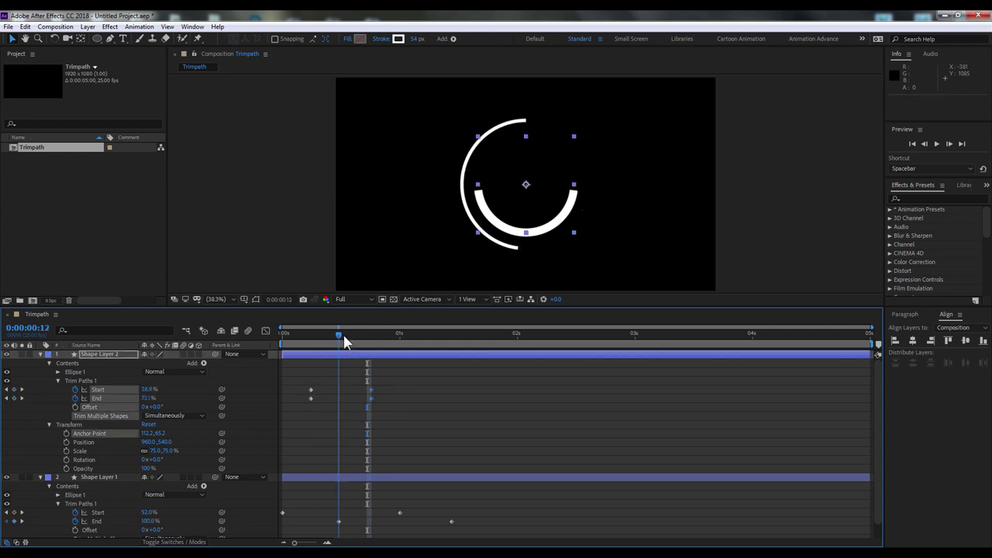
drag(350, 393, 338, 393)
drag(305, 343, 372, 342)
- At frame 19, set the inner ring's trim End and Start both to 50%, then preview
click(359, 379)
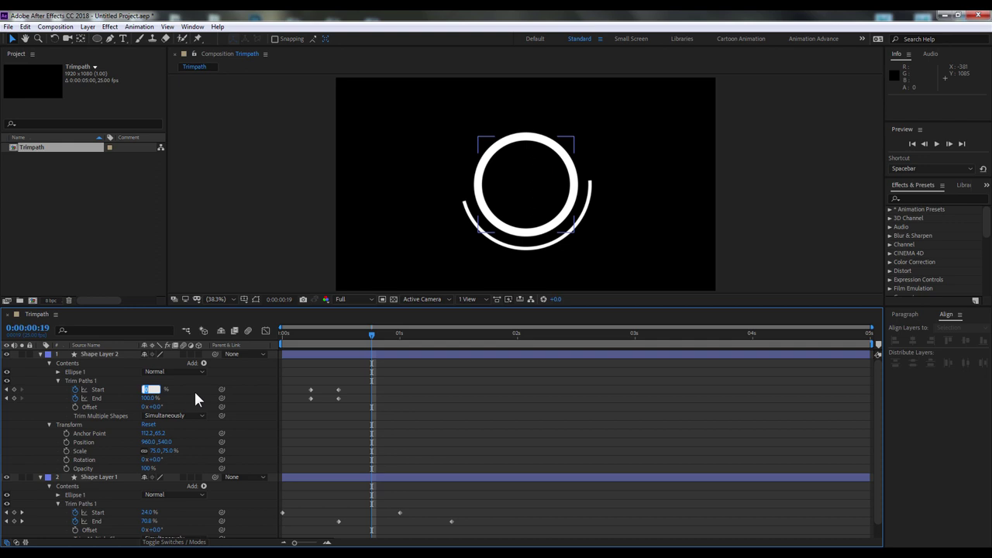
key(Tab)
text(50)
key(Return)
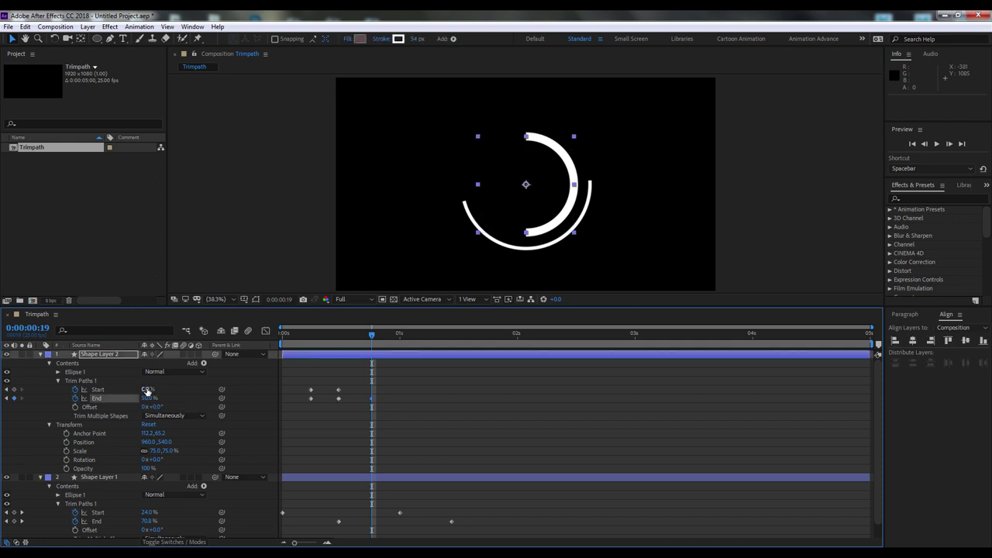
click(147, 390)
text(50)
key(Return)
click(423, 411)
click(339, 334)
mouse_move(340, 335)
mouse_down()
mouse_move(326, 342)
mouse_move(373, 348)
mouse_move(334, 355)
mouse_move(371, 357)
mouse_up()
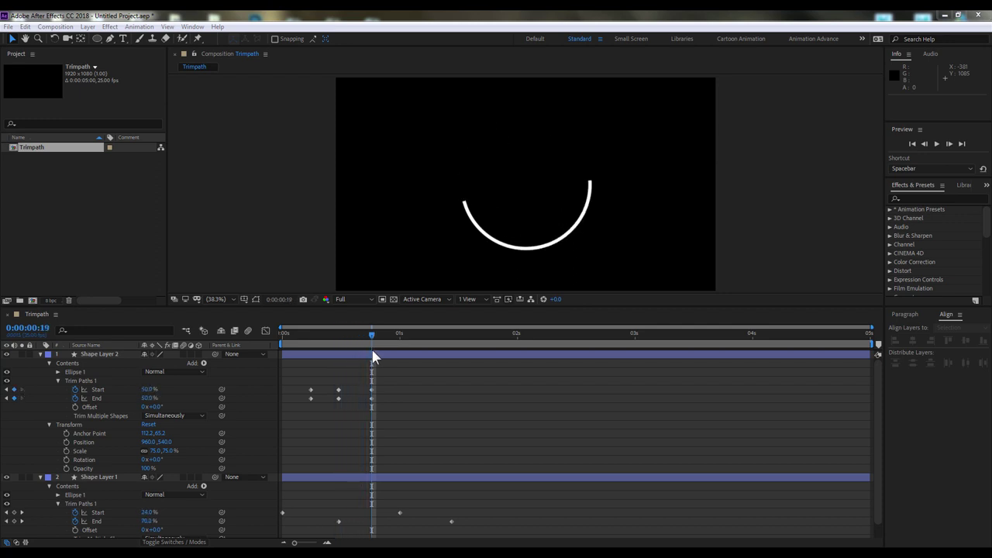
- Delete the inner ring's Start and End keyframes at frame 19 and re-key its trim Start there
click(373, 357)
drag(393, 381, 361, 421)
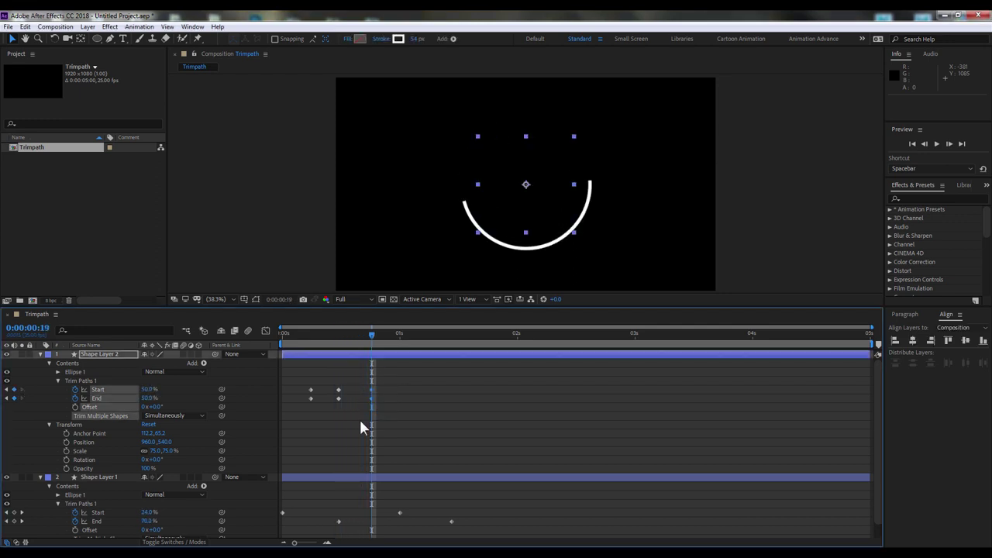
key(Delete)
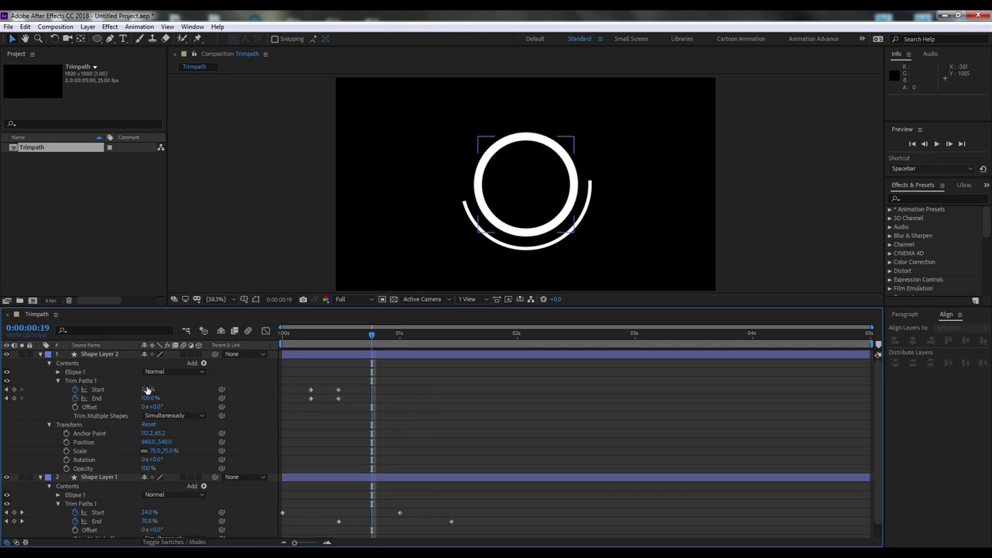
drag(146, 390, 157, 389)
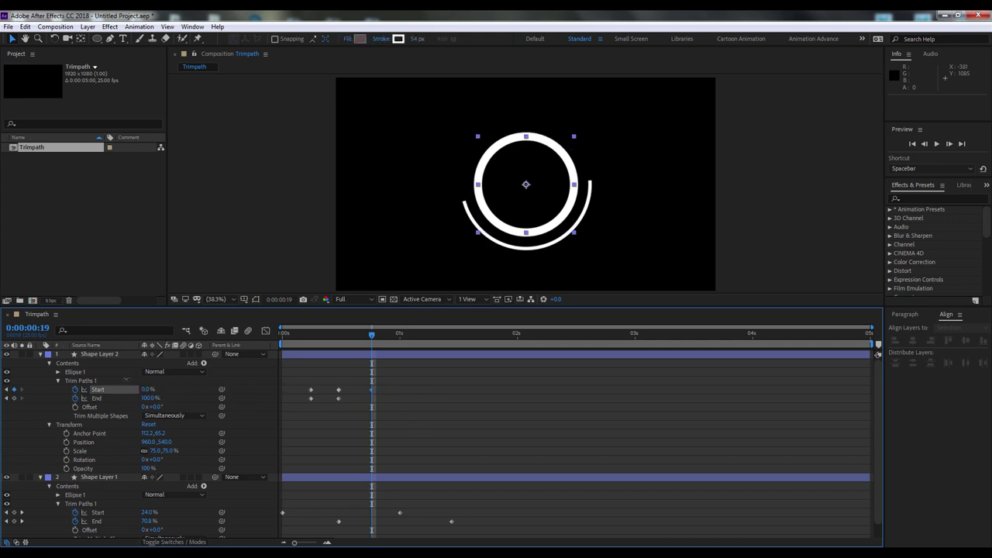
click(133, 396)
drag(145, 400, 68, 400)
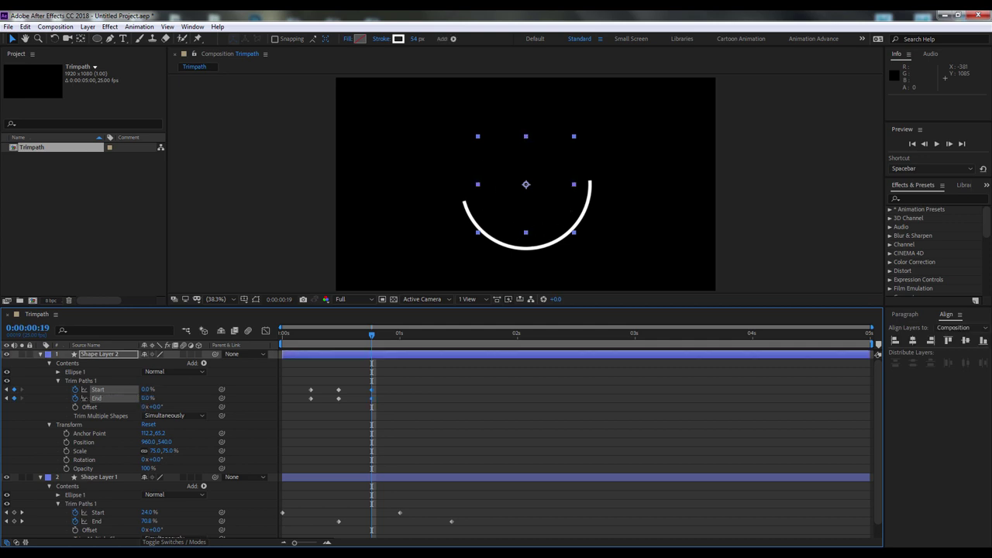
key(ctrl+z)
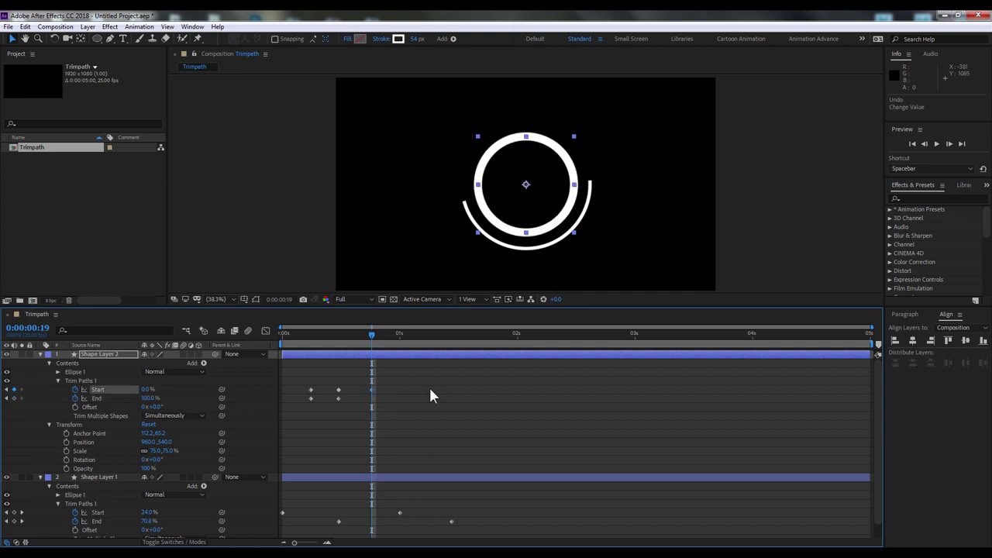
- Lower the inner ring's trim End to 50% at frame 19 and preview the half arc
click(425, 390)
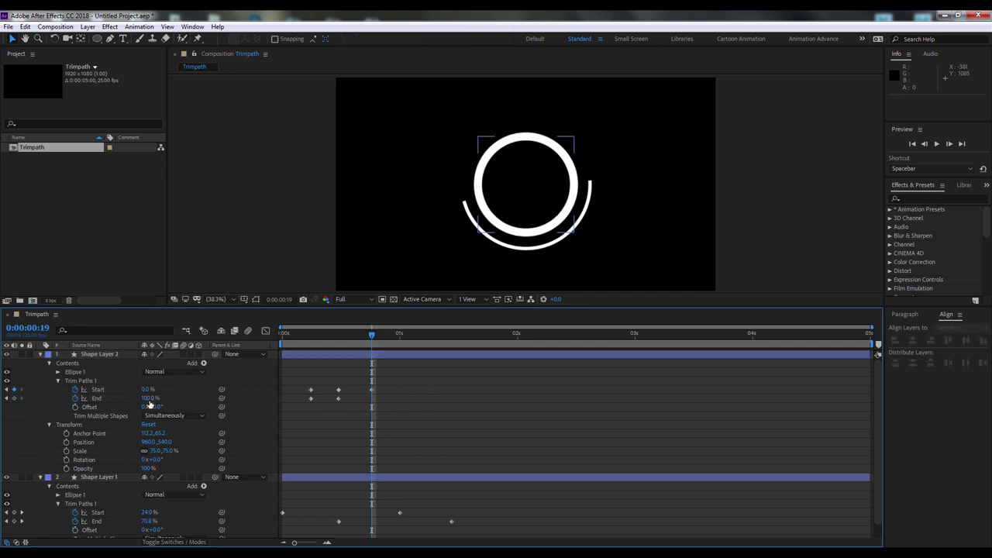
drag(149, 404, 60, 393)
click(329, 343)
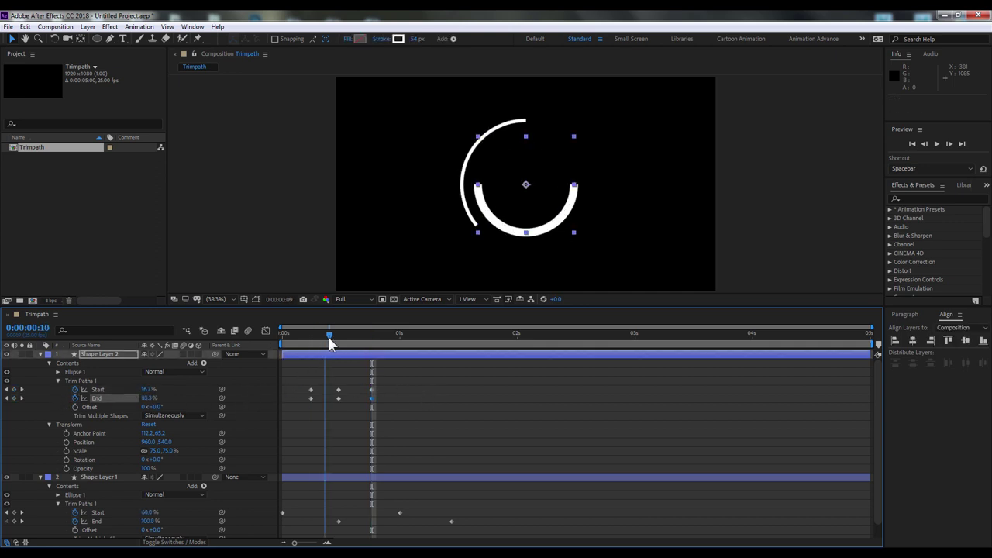
drag(330, 344, 372, 343)
click(401, 393)
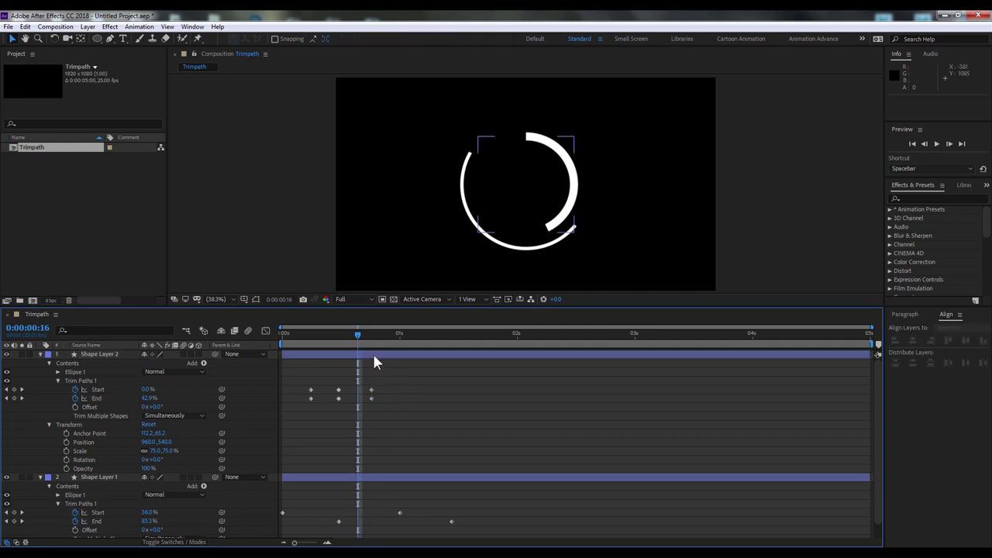
click(217, 394)
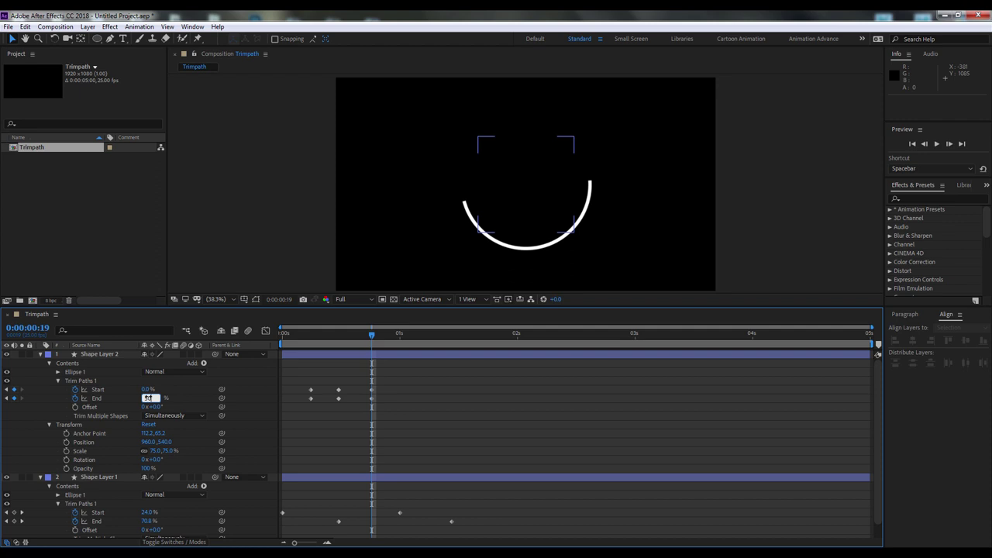
key(Return)
drag(316, 338, 374, 350)
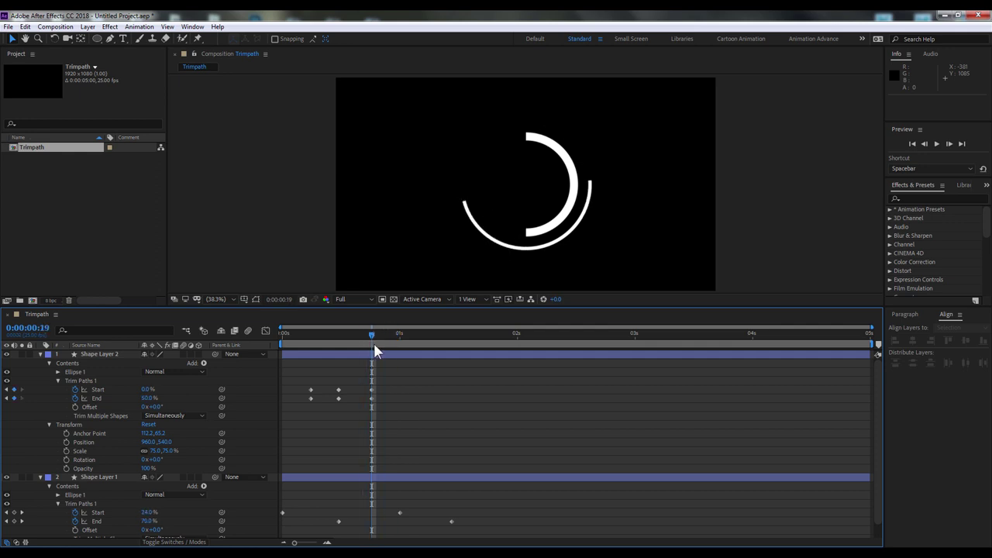
- Keyframe the inner ring's Offset at 0x and set it to 1x at 1:11 for one full spin
click(74, 407)
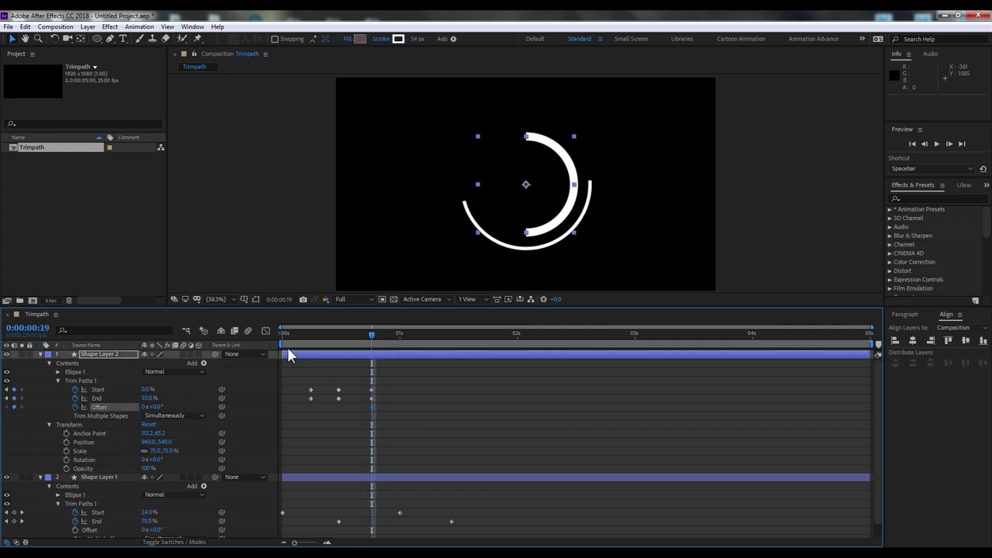
drag(372, 345, 444, 347)
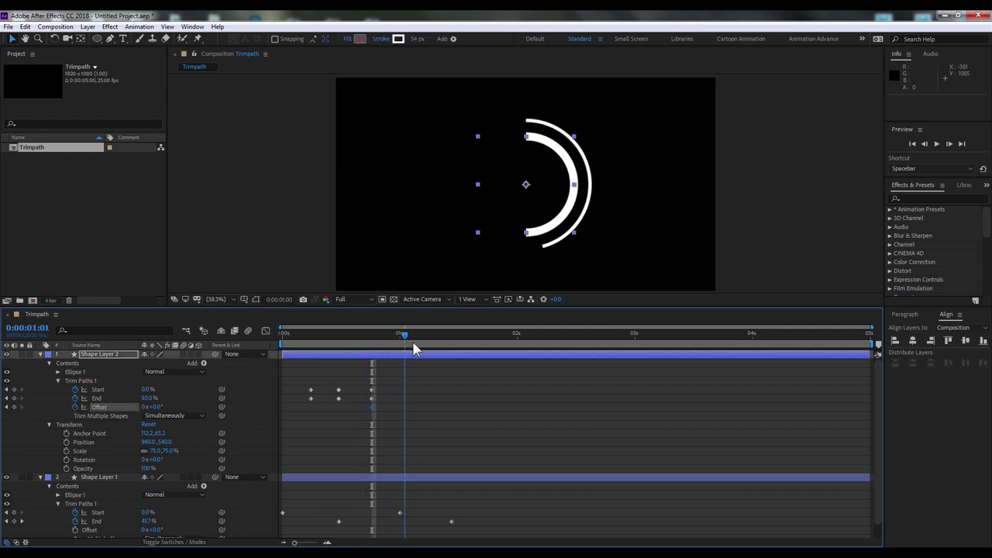
click(143, 407)
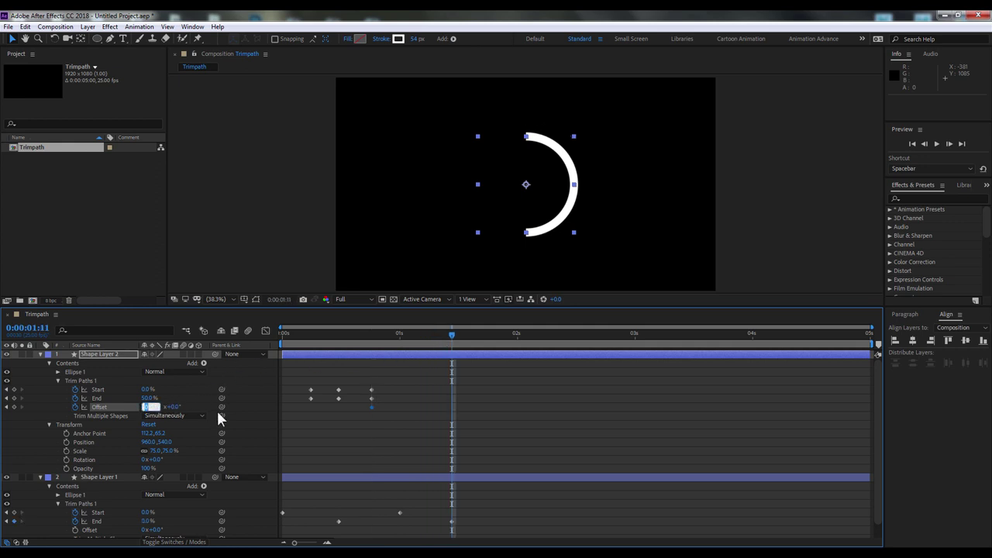
text(2)
key(Return)
click(147, 407)
text(1)
key(Return)
click(392, 433)
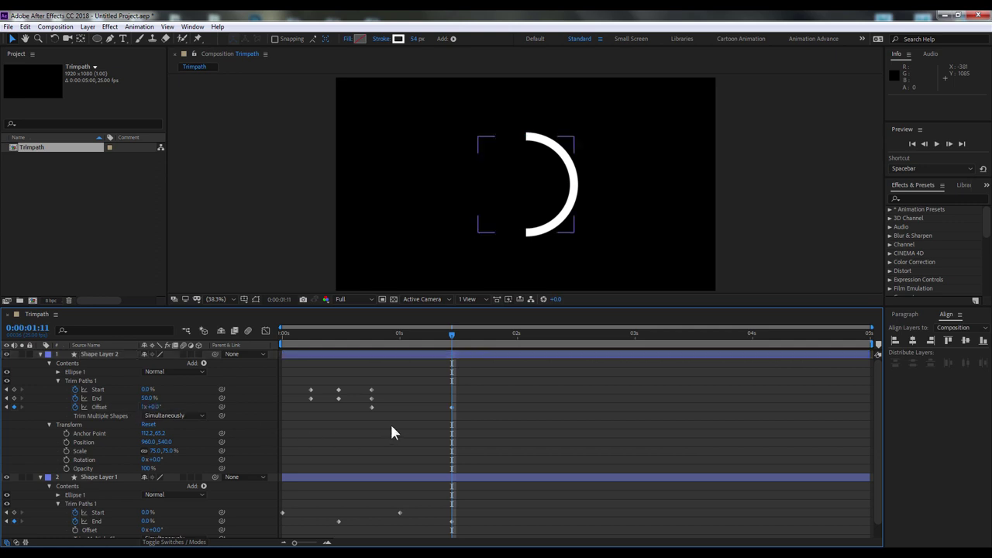
mouse_move(383, 335)
mouse_down()
mouse_move(395, 354)
mouse_move(452, 353)
mouse_up()
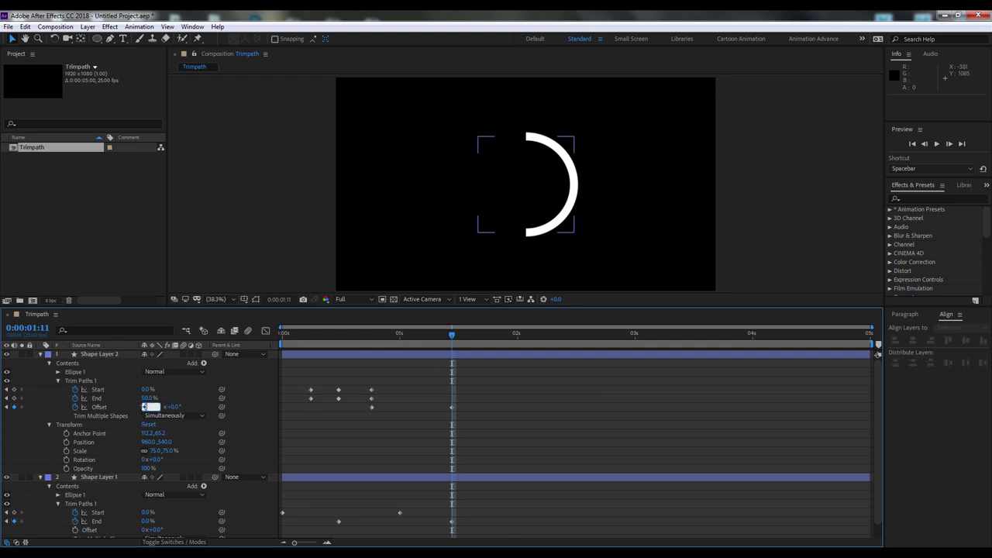
key(Return)
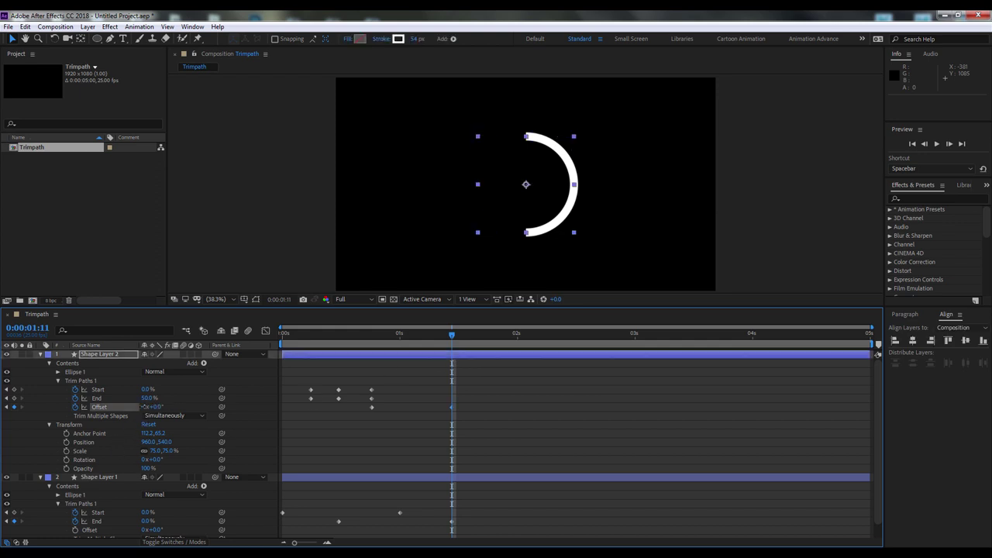
mouse_move(361, 336)
mouse_down()
mouse_move(462, 353)
mouse_move(424, 355)
mouse_up()
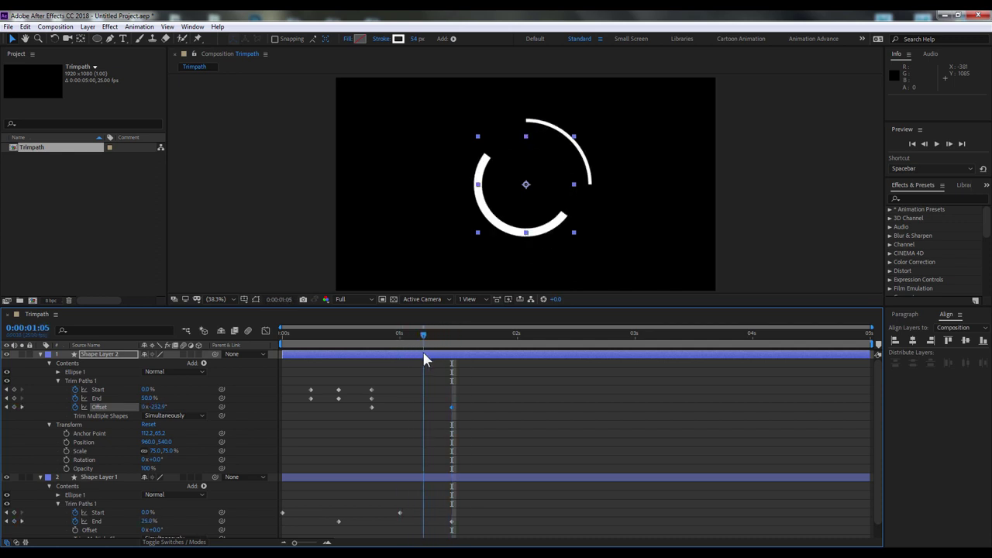
- Keyframe the trim End and drop it to 0% at 1:11, then end the work area near 1:15
key(Return)
key(ctrl+z)
click(147, 398)
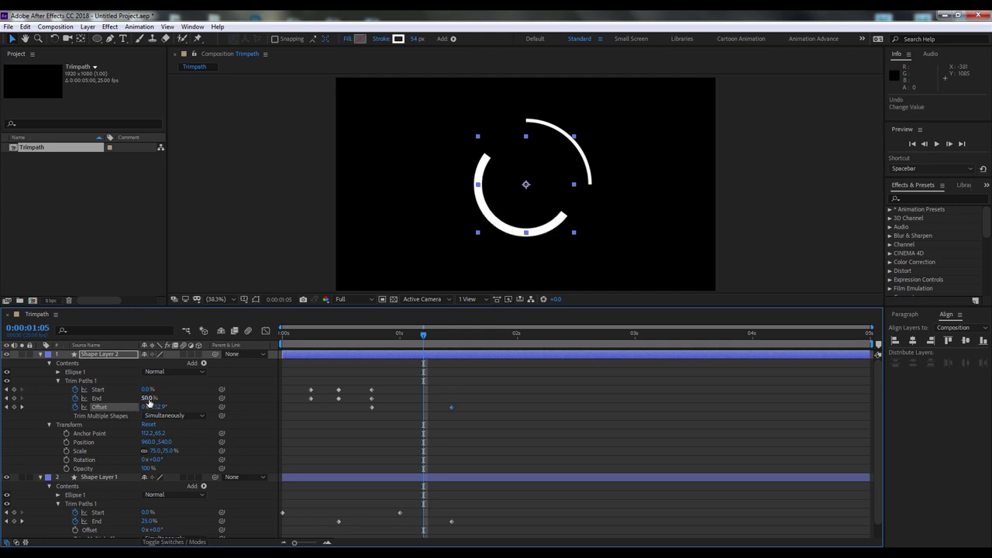
text(37)
key(Return)
key(ctrl+z)
click(99, 407)
click(14, 398)
drag(424, 334, 451, 335)
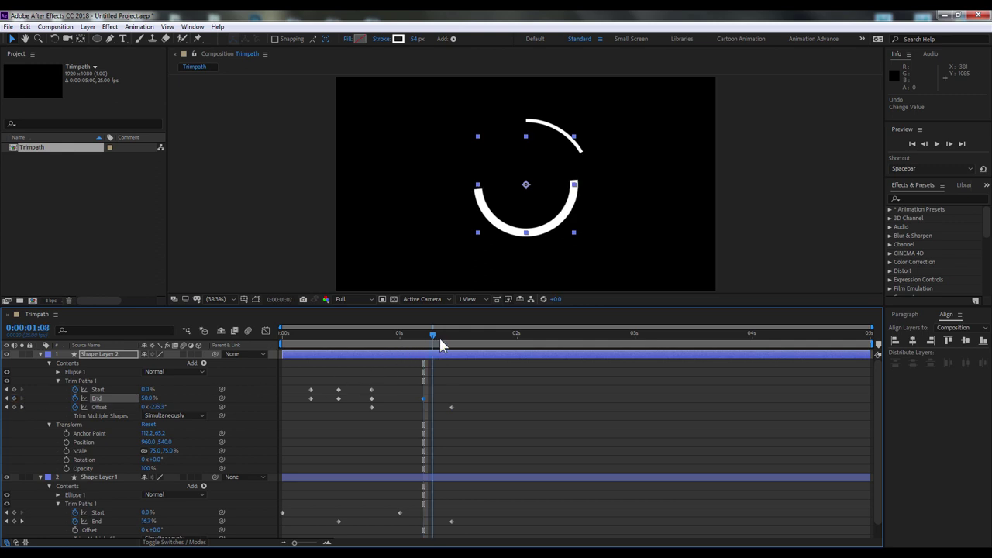
drag(150, 398, 49, 390)
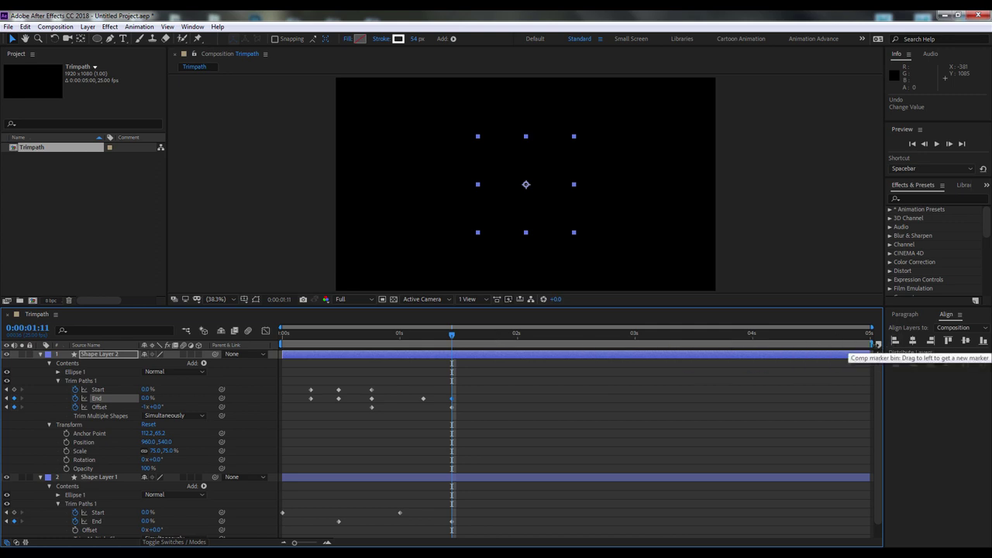
drag(872, 343, 806, 343)
drag(707, 352, 476, 343)
- Play a preview of the two-ring animation
key(space)
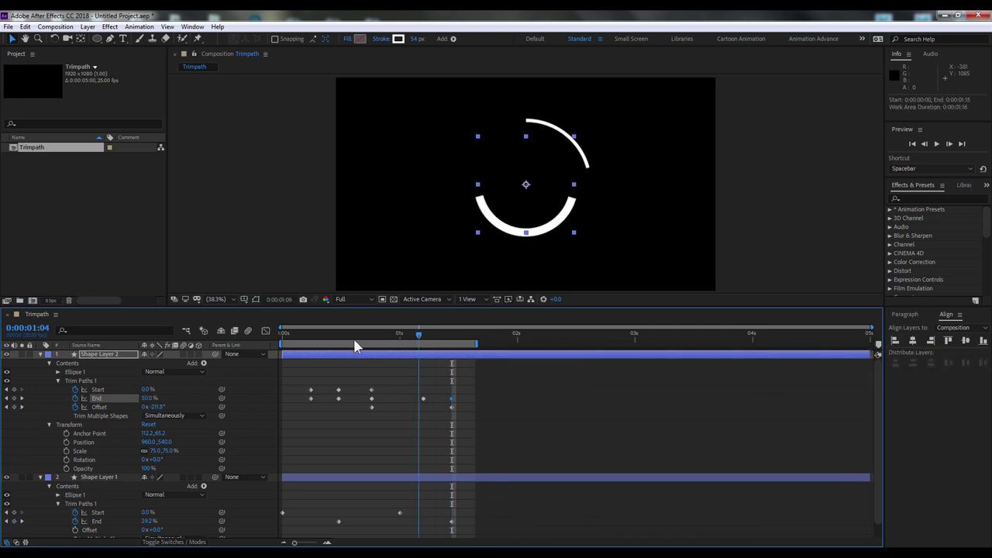
click(286, 364)
key(space)
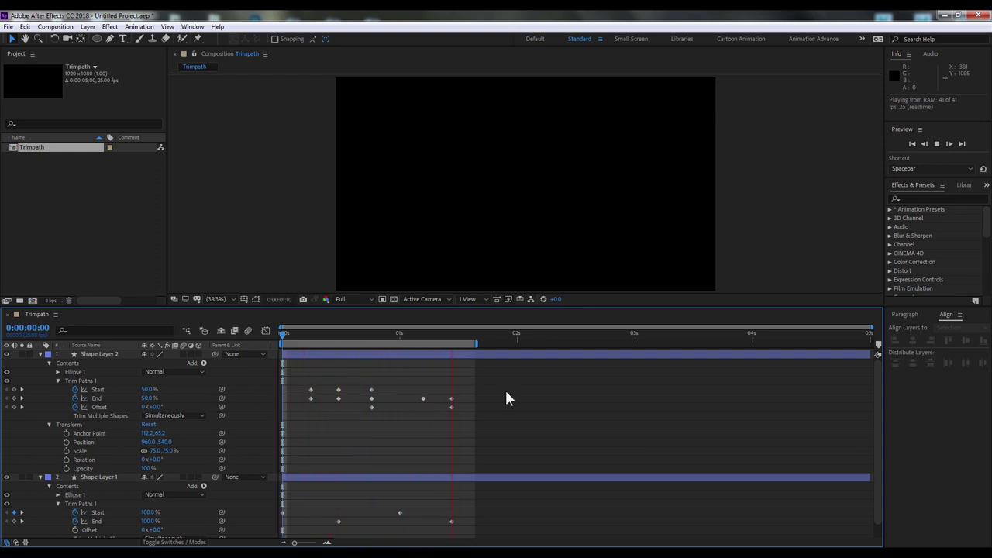
key(space)
- Apply Easy Ease to all keyframes on both ring layers and preview the result
drag(511, 370, 234, 543)
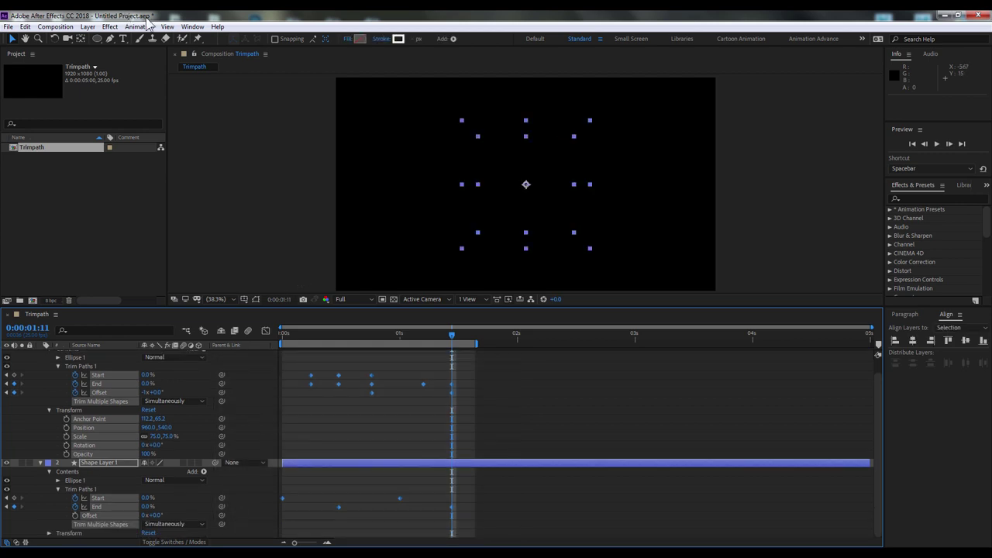
click(145, 25)
mouse_move(193, 134)
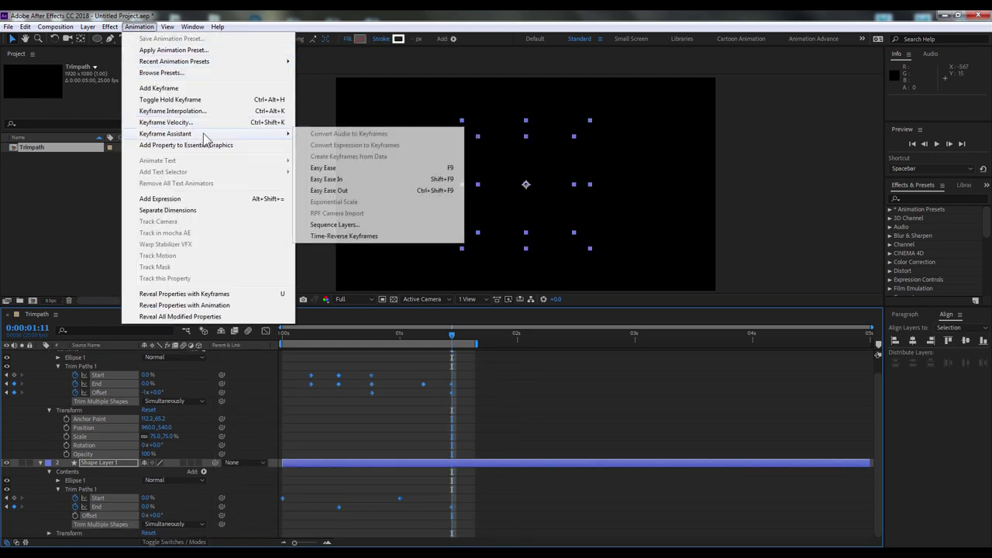
click(350, 169)
click(418, 394)
click(284, 343)
key(space)
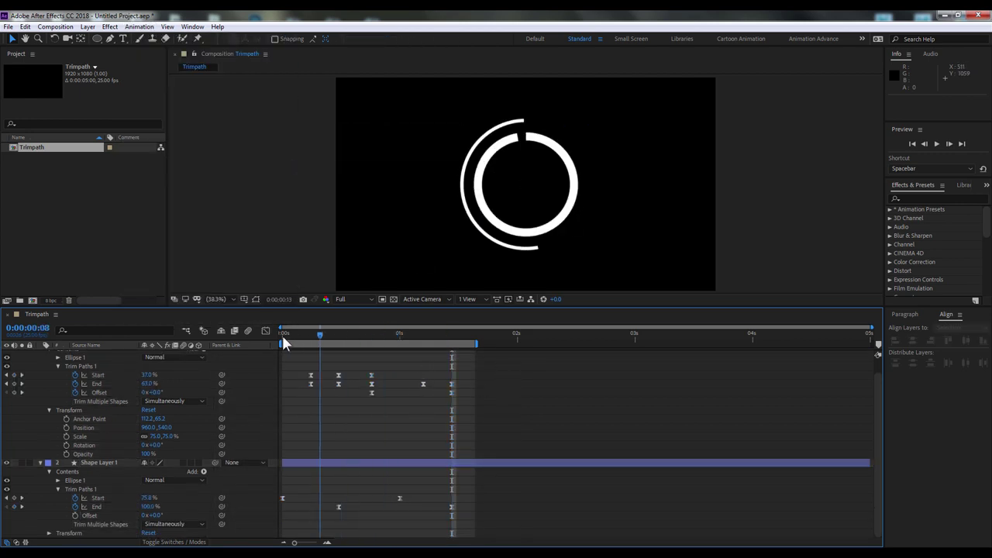
scroll(337, 436, up, 1)
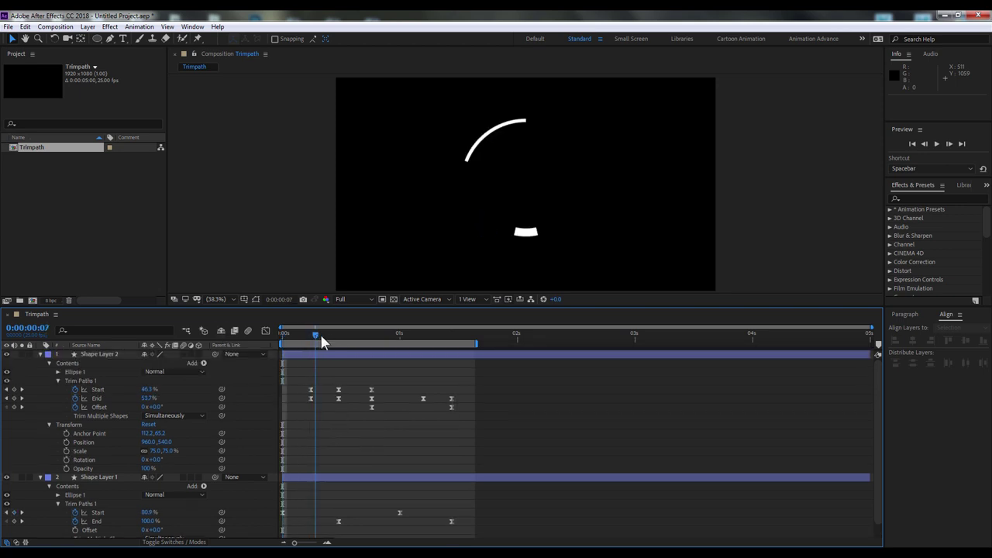
click(352, 340)
click(536, 246)
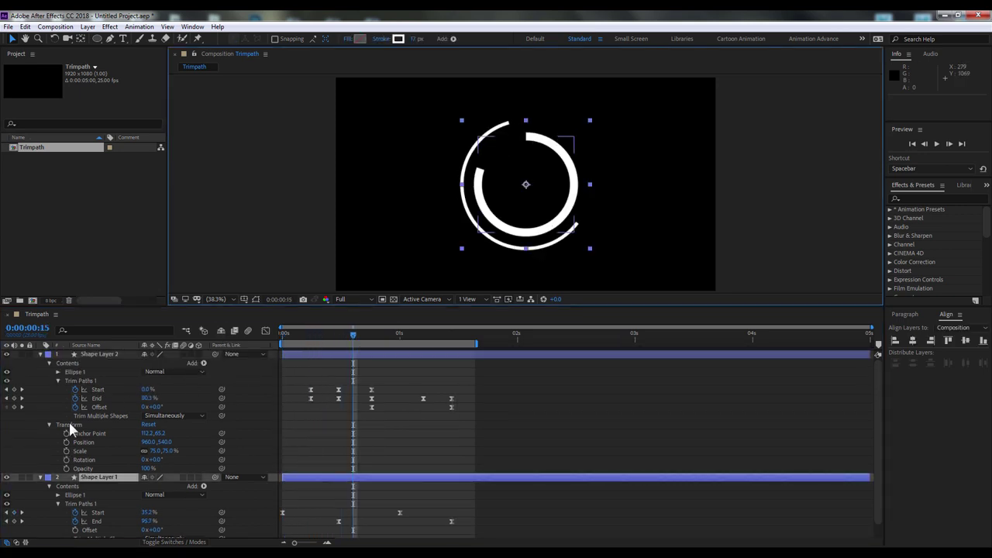
- Duplicate Shape Layer 1 via Edit > Duplicate to create Shape Layer 3
click(99, 477)
click(27, 26)
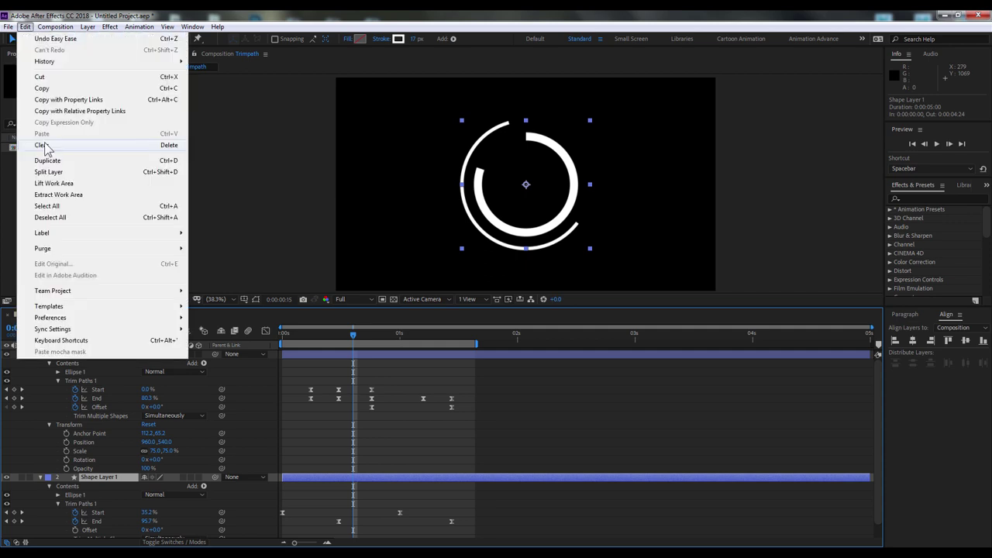
click(55, 155)
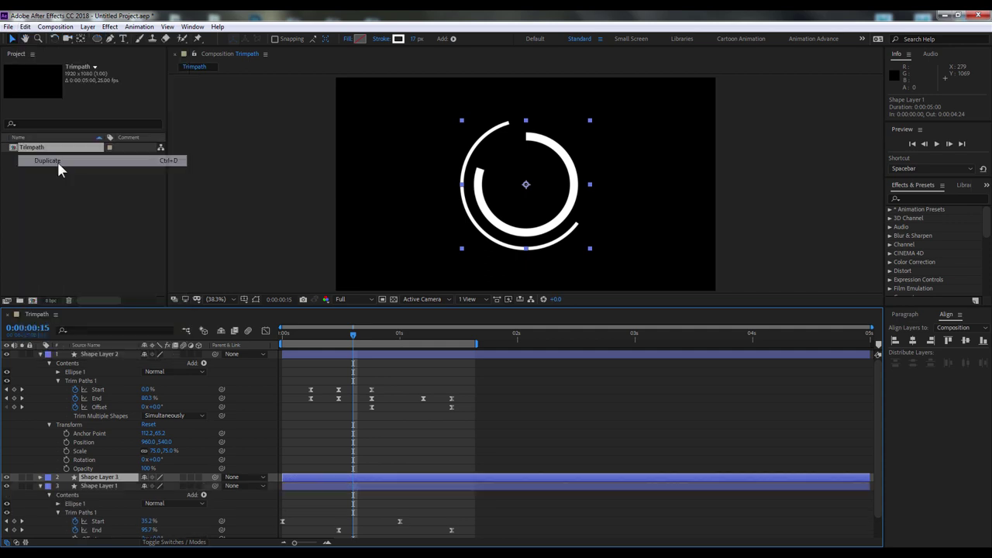
click(117, 477)
- Time-reverse all of Shape Layer 3's Start and End keyframes with the Keyframe Assistant
key(u)
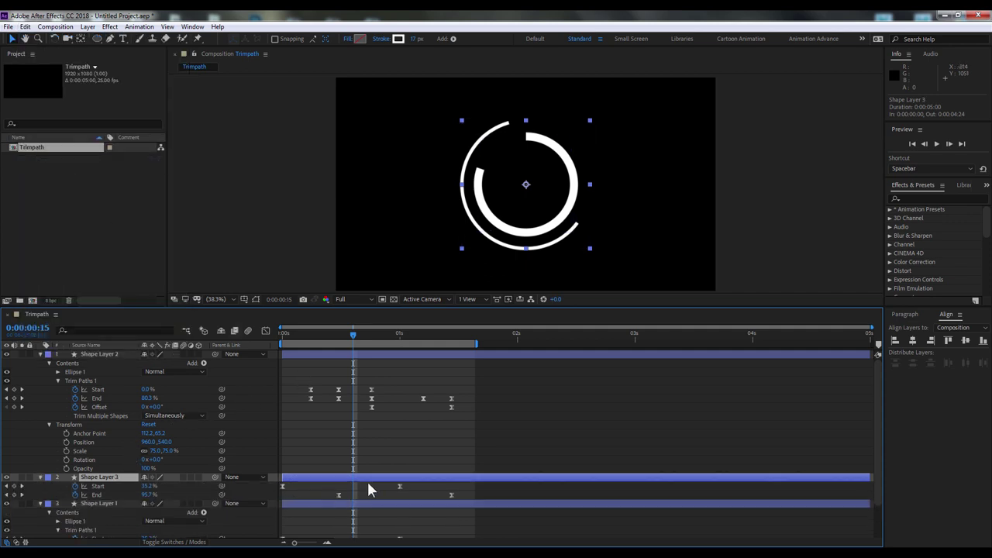
drag(467, 486, 284, 518)
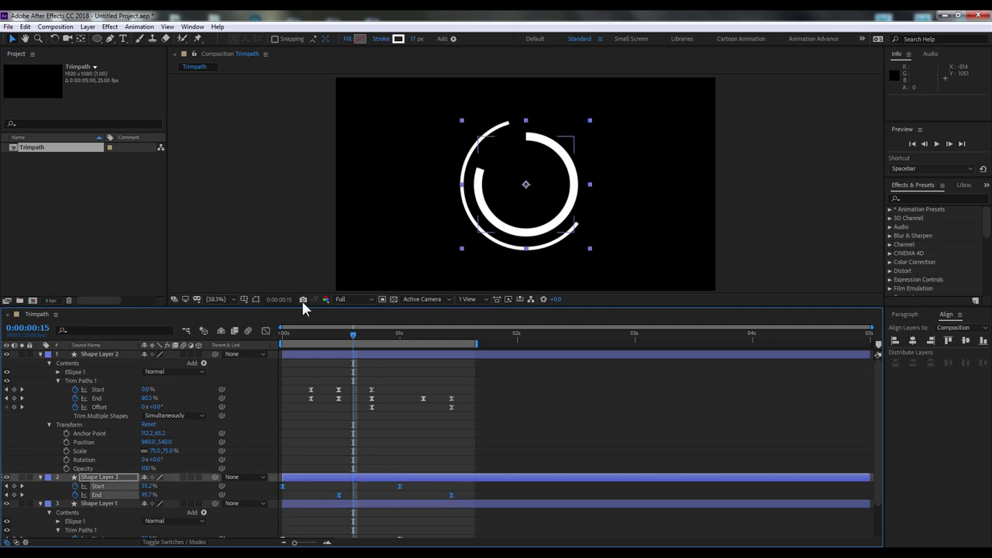
click(140, 26)
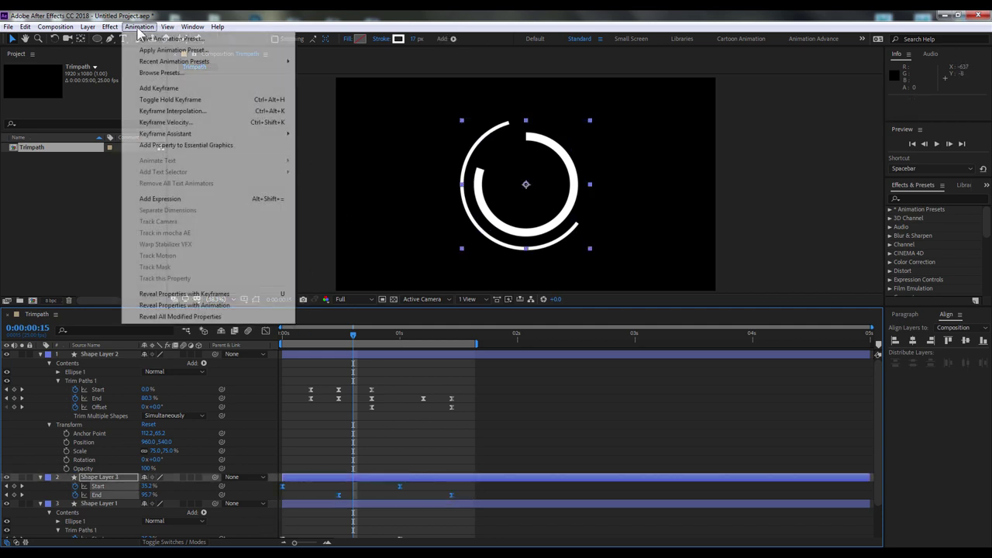
mouse_move(190, 135)
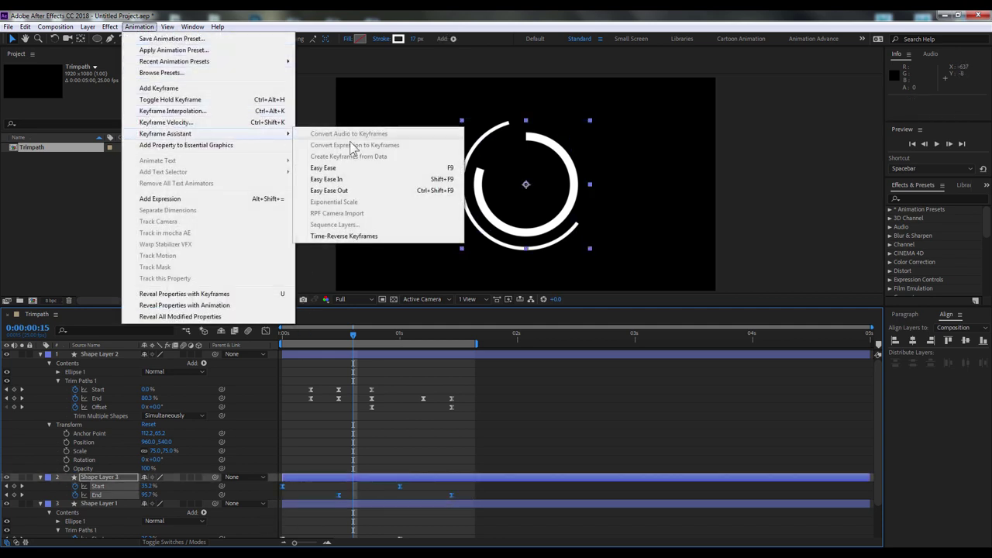
click(358, 236)
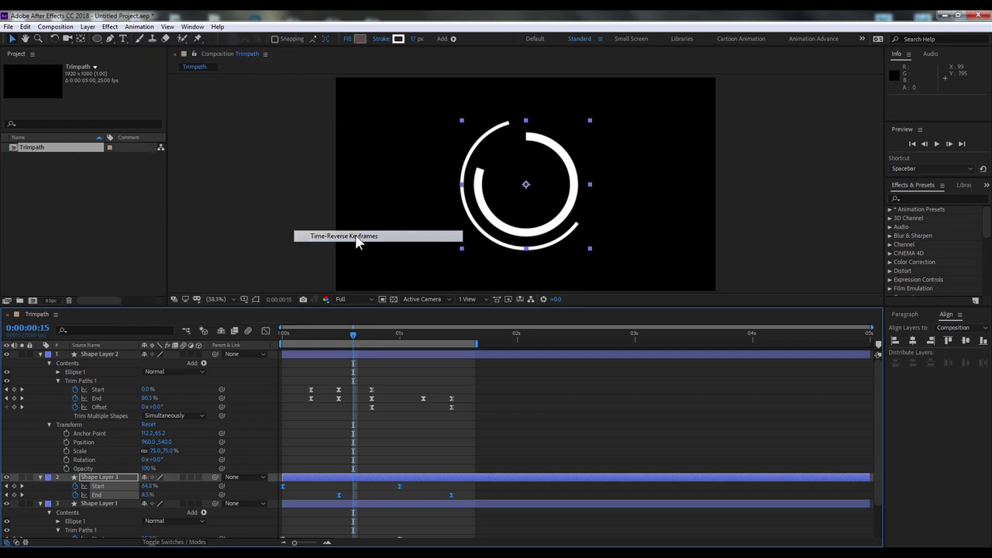
click(281, 334)
- Scale Shape Layer 3 down to 57% so its ring sits inside the others
drag(267, 333, 395, 335)
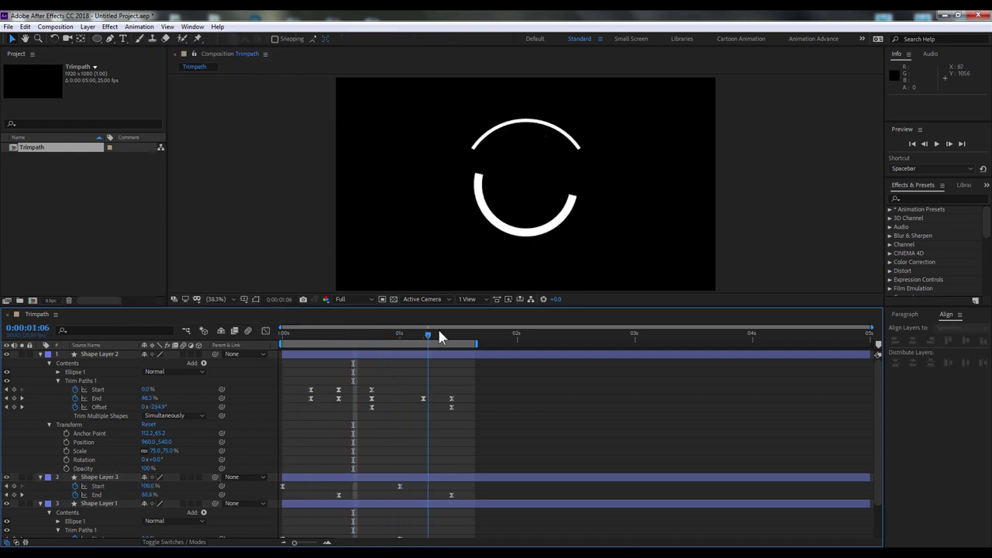
click(85, 503)
click(100, 478)
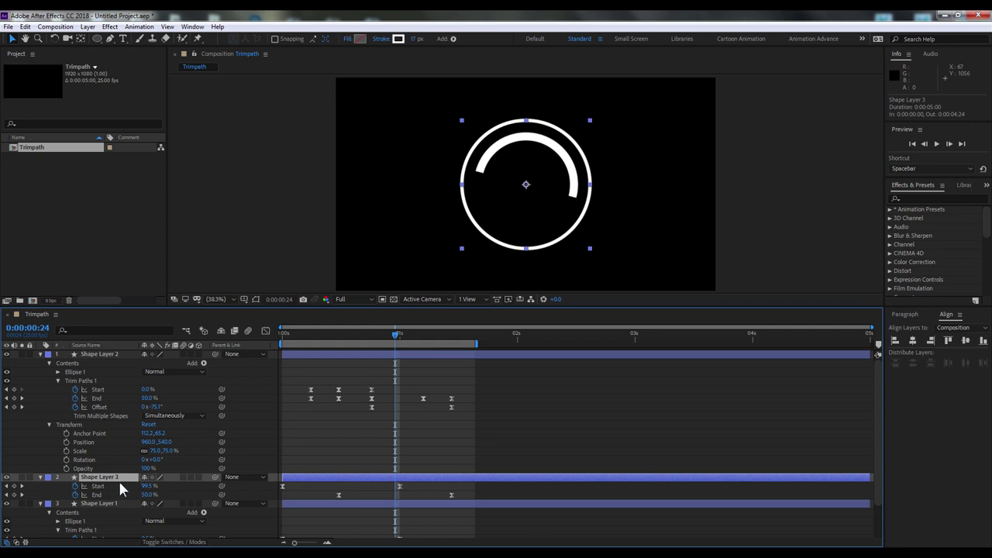
key(s)
drag(153, 486, 147, 486)
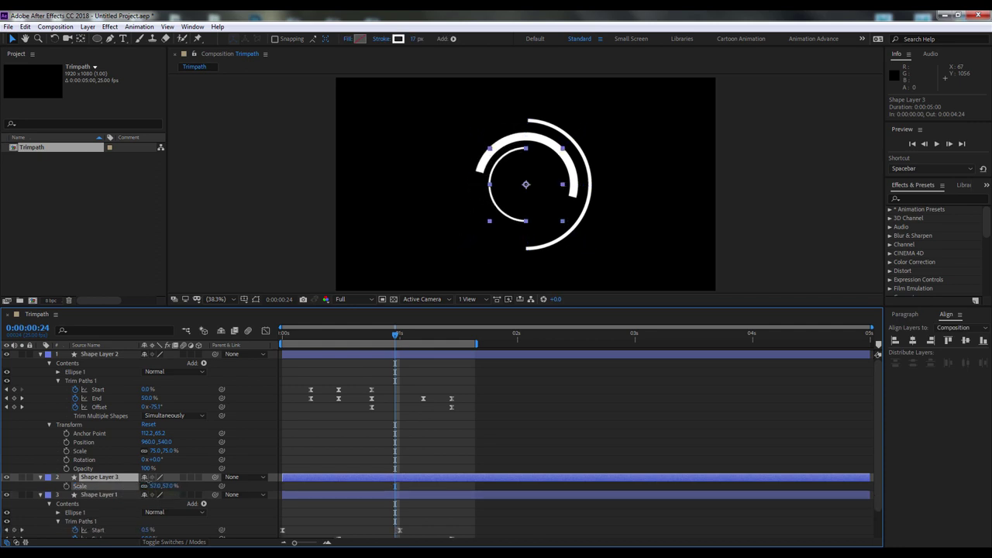
click(284, 440)
- Preview the three-ring animation from frame 0, then stop playback
drag(396, 333, 282, 335)
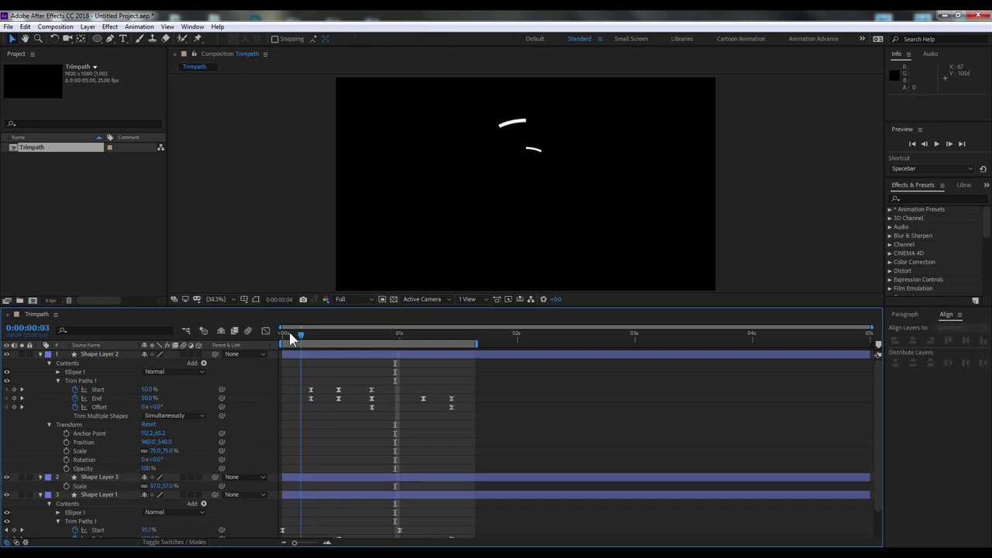
key(space)
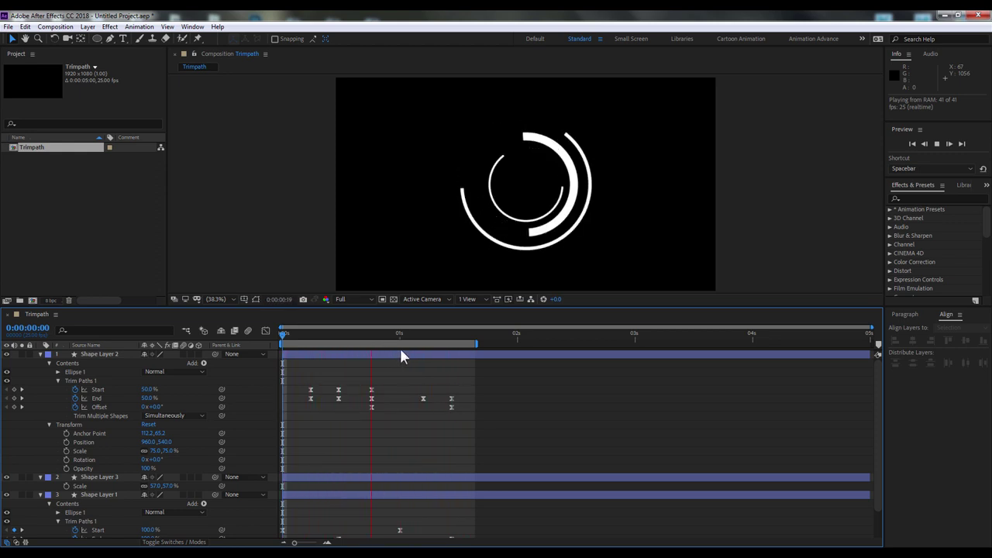
key(space)
key(Page_Up)
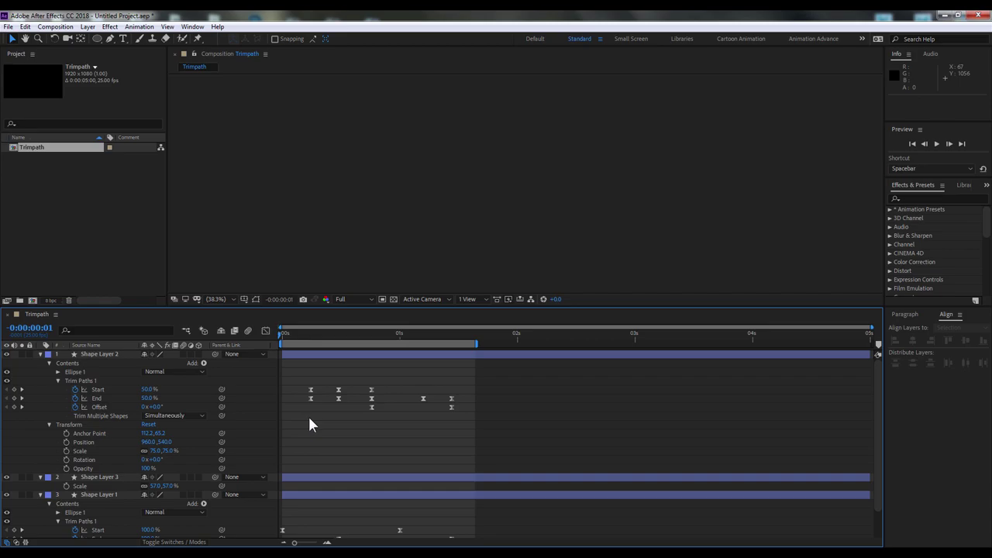
- Type the note that Trim Paths applies to Shape layer strokes, then begin the Radial transition line
text(uT)
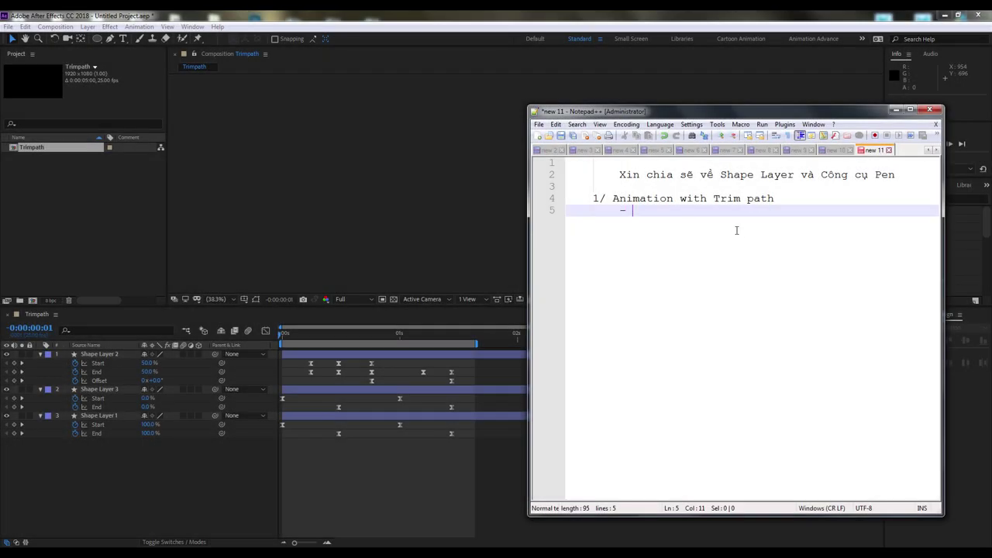
text(rimpa)
key(BackSpace)
key(BackSpace)
text(Paths animation chỉ dùng đ)
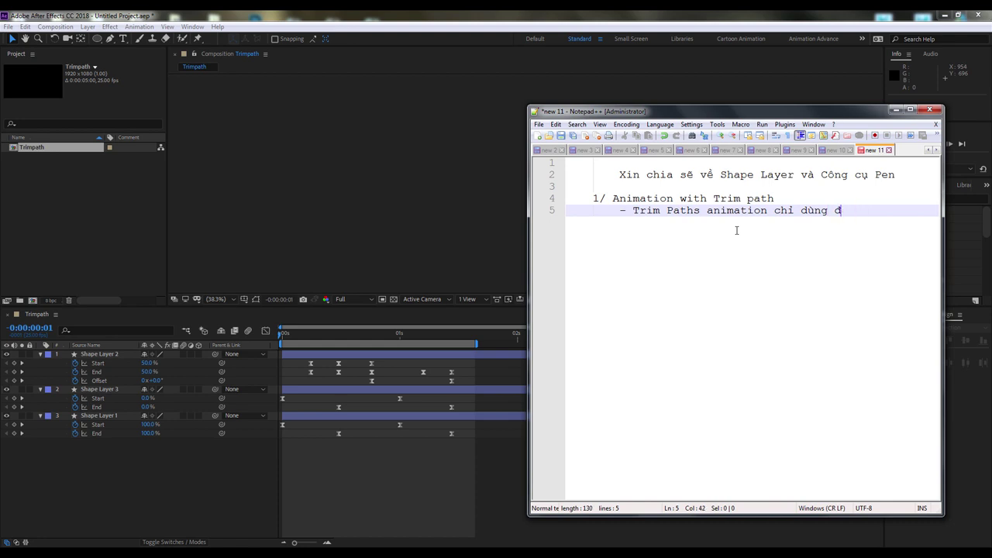
text(í đối với)
key(Return)
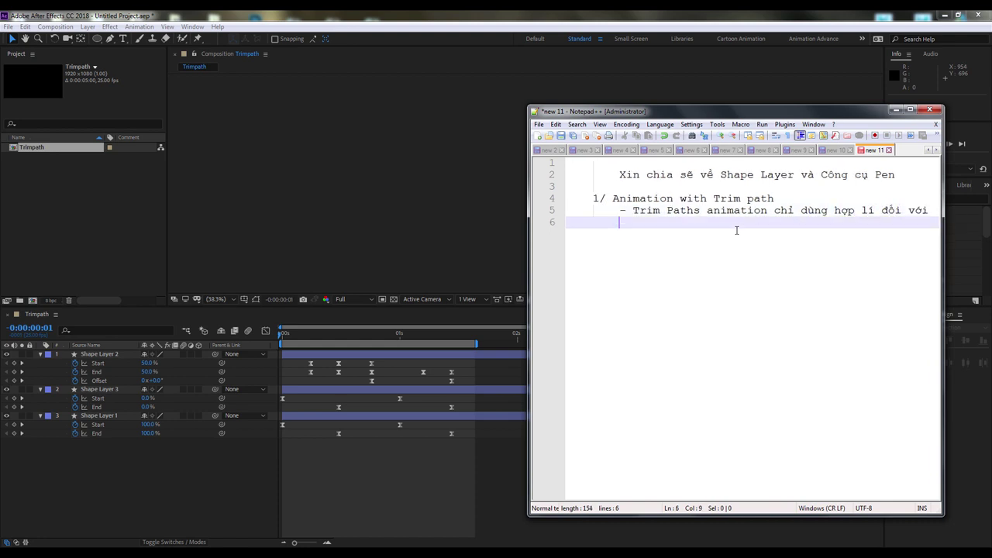
text(stroke của Shape)
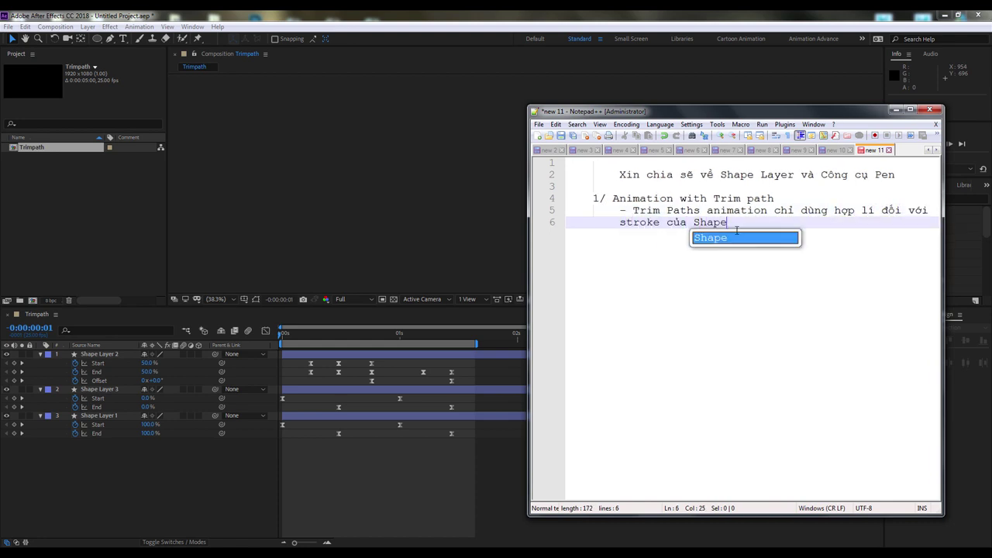
text( layer.)
key(Return)
text(- Các)
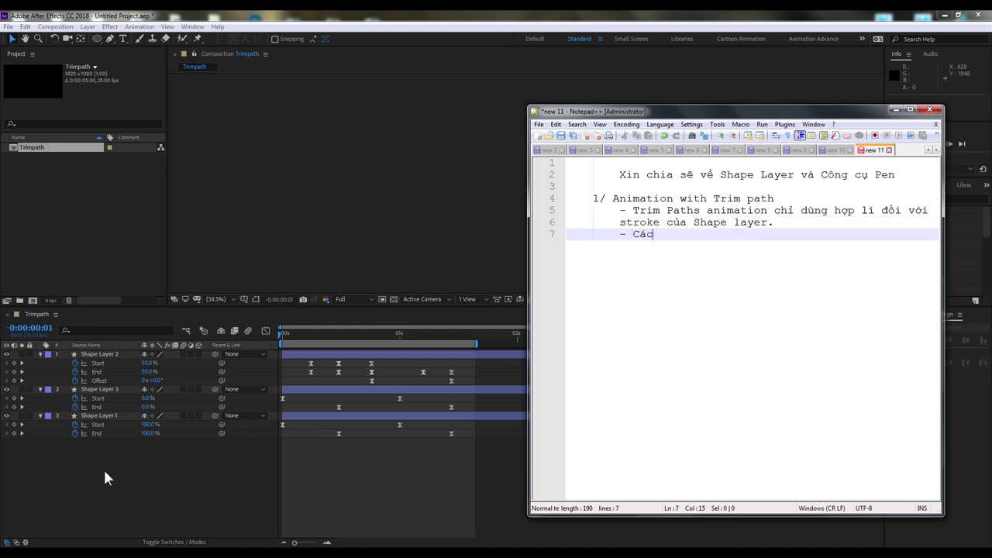
text(bạn dùng thêm transition Radial)
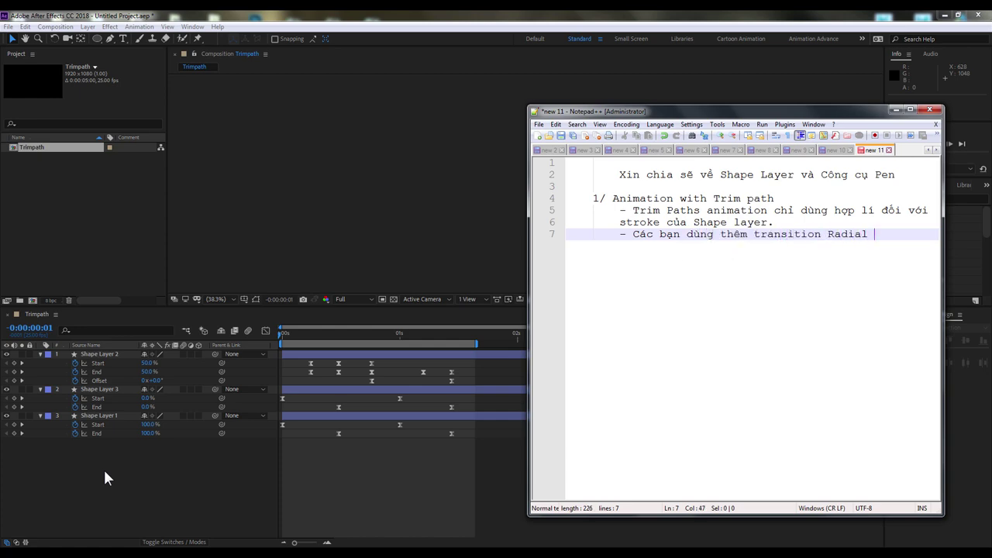
text(ipe)
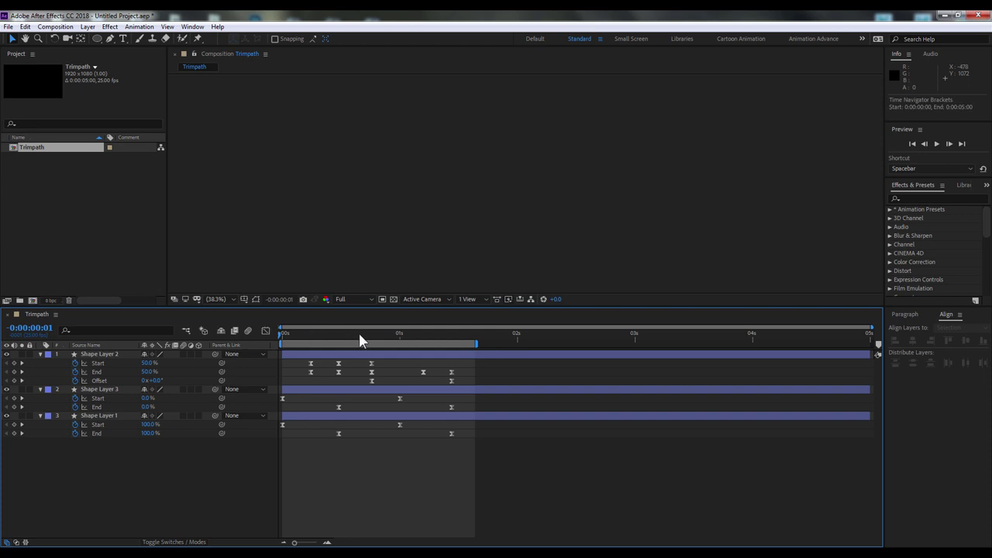
- Duplicate Shape Layer 2 to create Shape Layer 4
drag(359, 339, 344, 341)
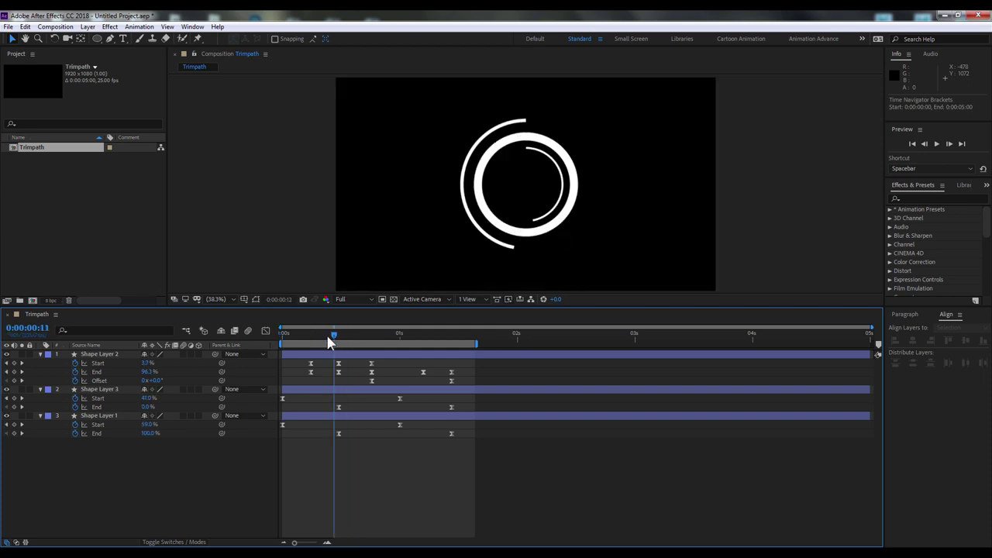
click(543, 160)
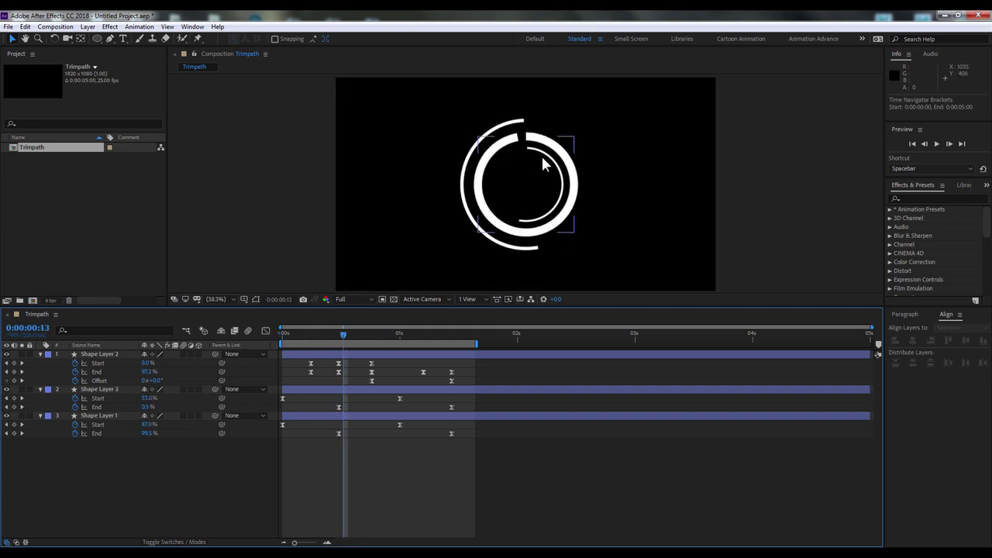
click(117, 355)
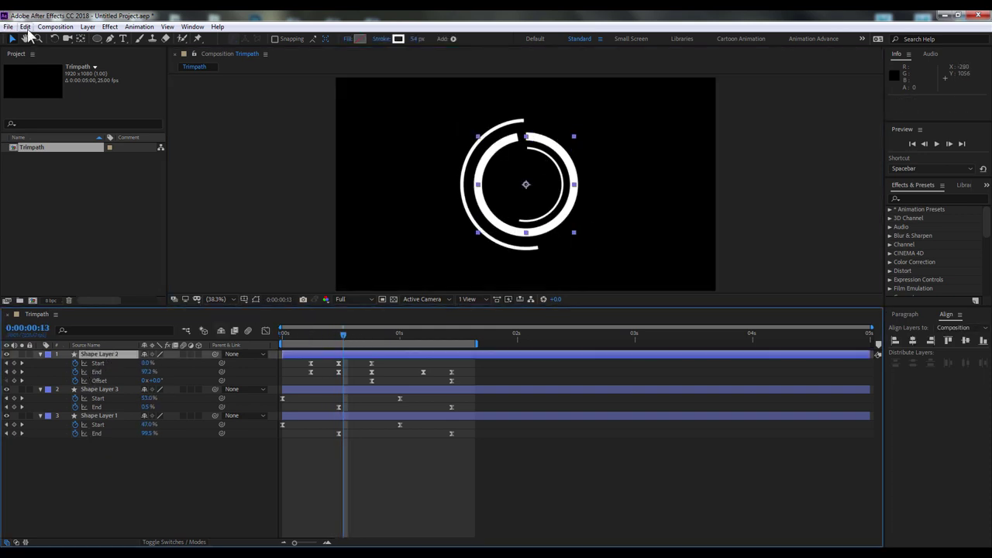
click(25, 26)
click(103, 162)
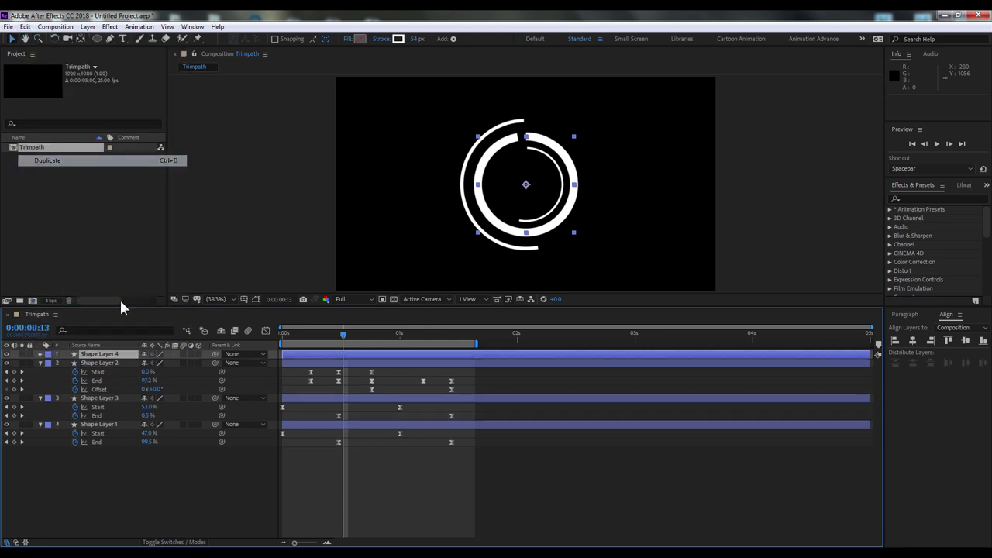
- Delete Trim Paths 1 from Shape Layer 4's contents
click(109, 353)
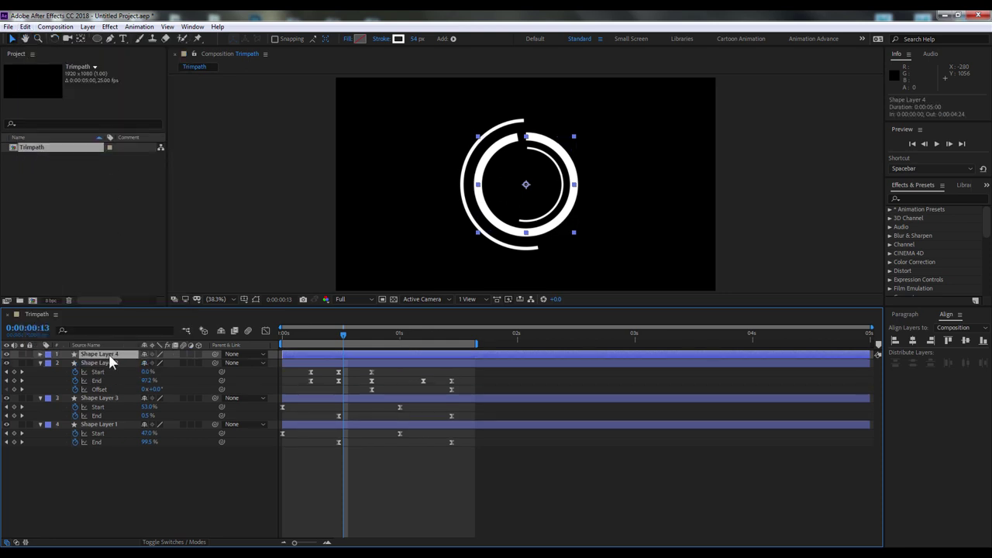
click(40, 354)
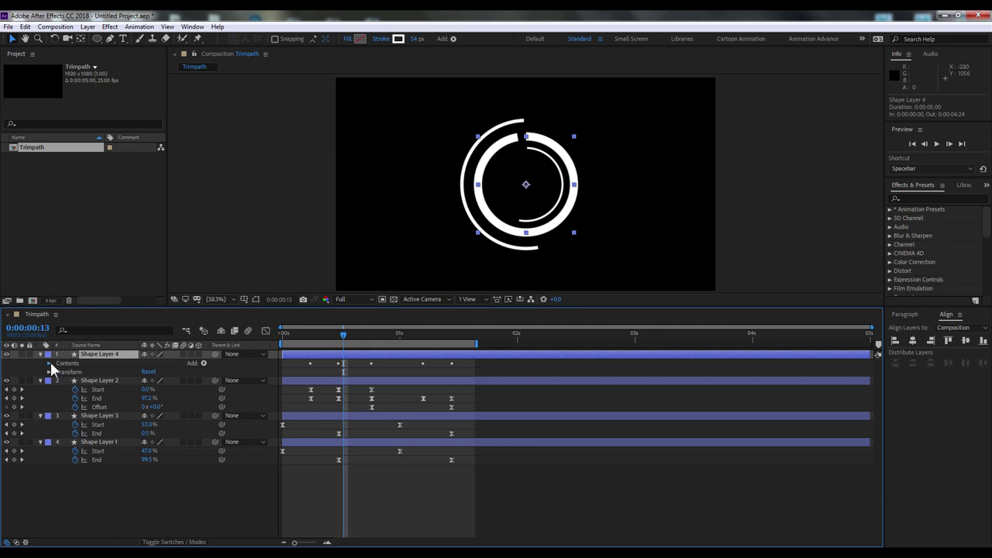
click(50, 363)
click(75, 381)
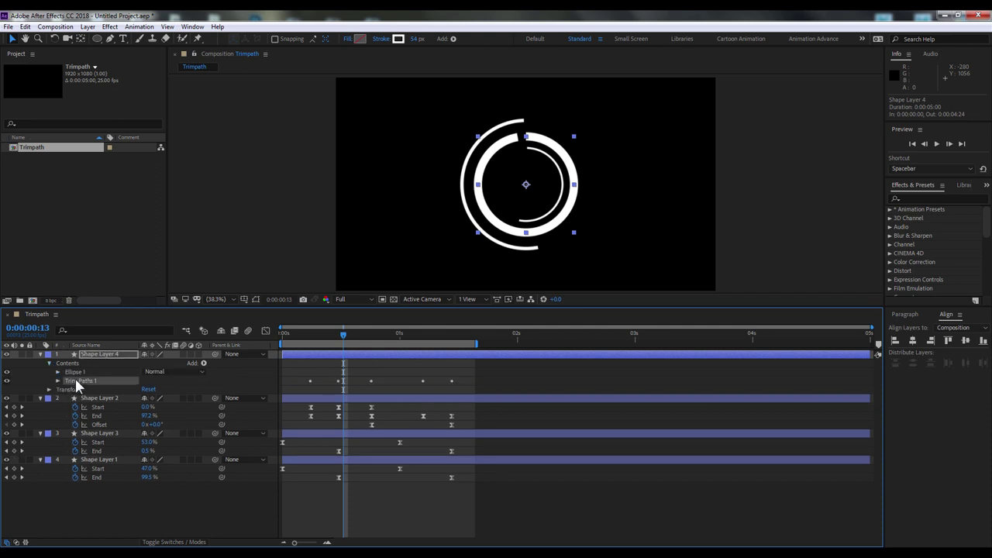
click(26, 27)
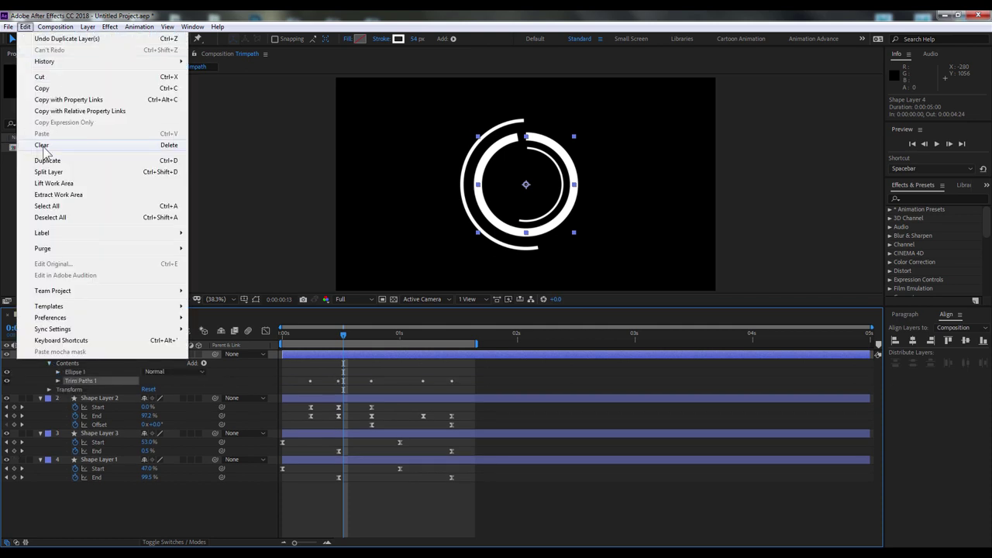
click(43, 146)
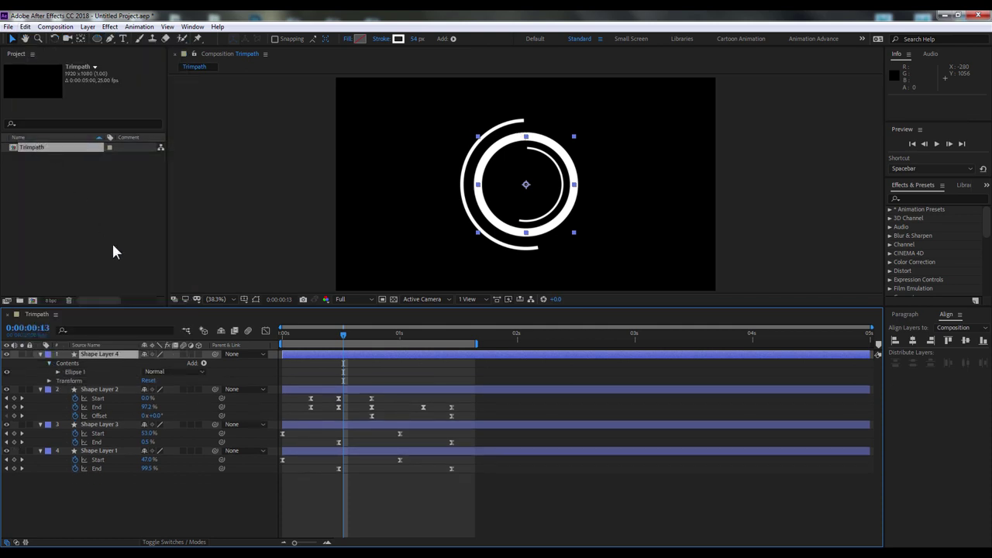
click(49, 381)
- Scale Shape Layer 4 to 43%, set its stroke width to 0 px, and give it a solid white fill
drag(166, 407, 143, 407)
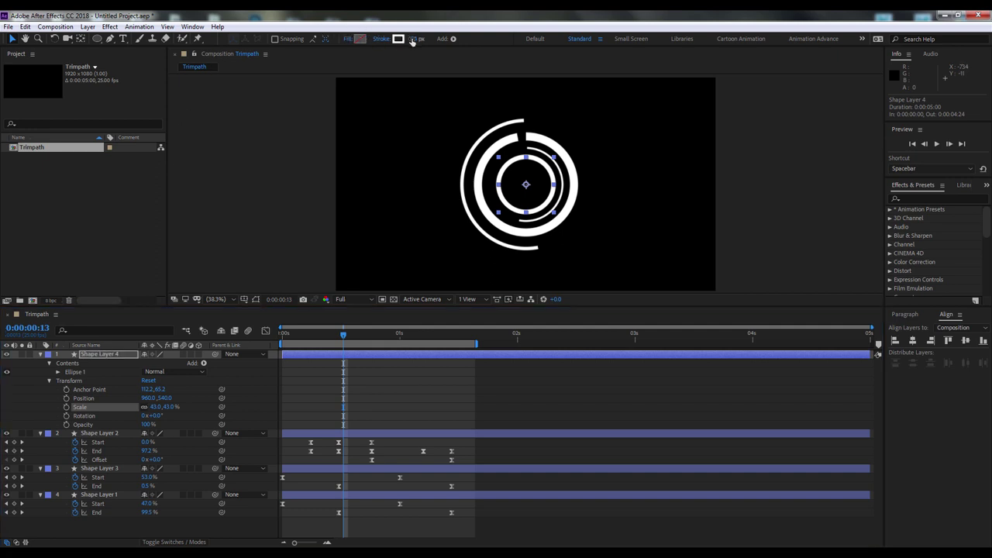
drag(415, 39, 410, 44)
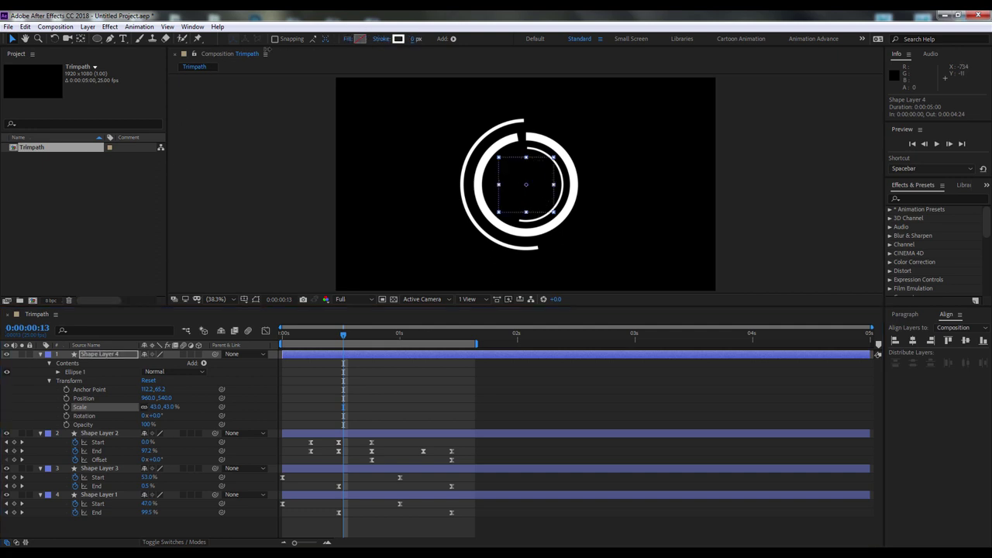
click(349, 39)
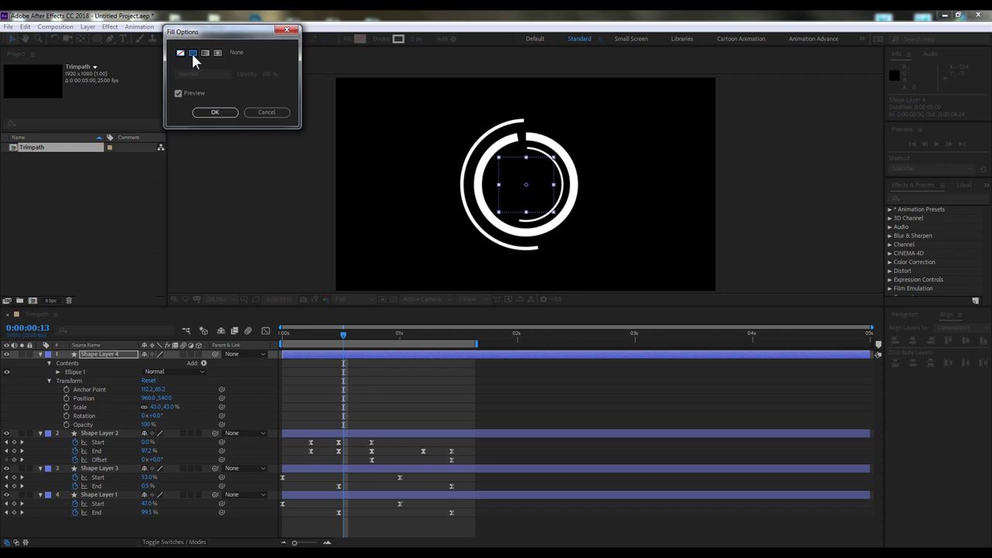
click(192, 53)
click(214, 113)
click(359, 39)
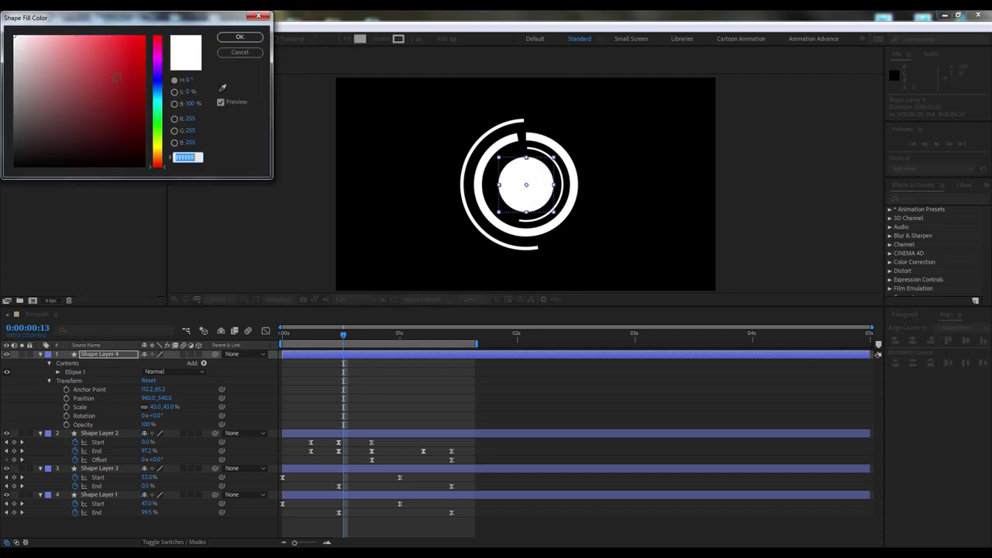
click(242, 36)
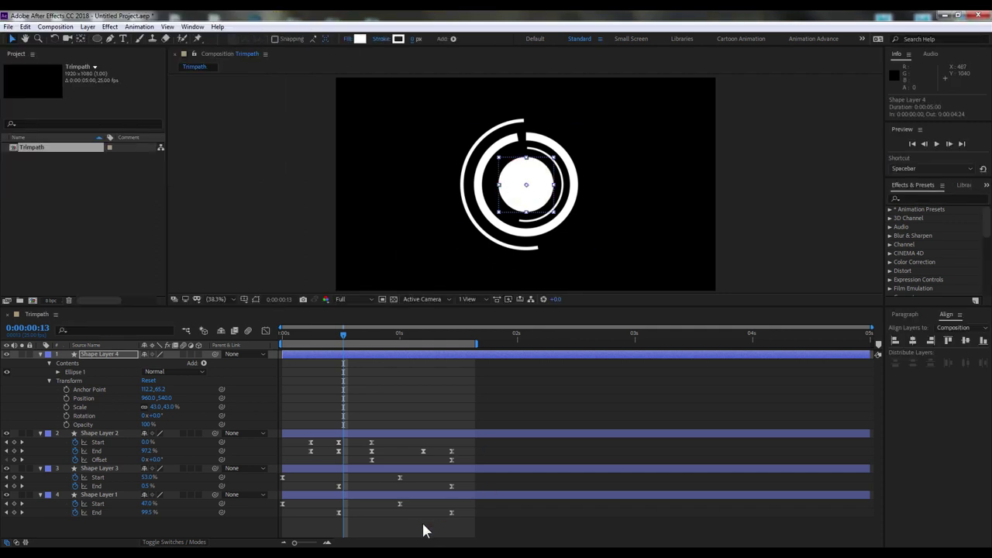
click(411, 479)
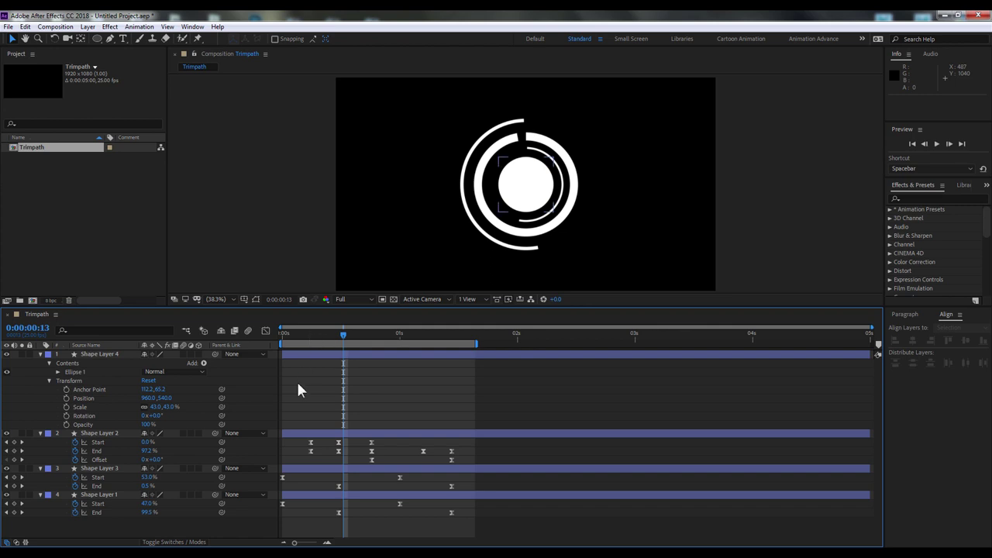
- Add the Transition > Radial Wipe effect to Shape Layer 4's white centre circle
drag(290, 335, 381, 335)
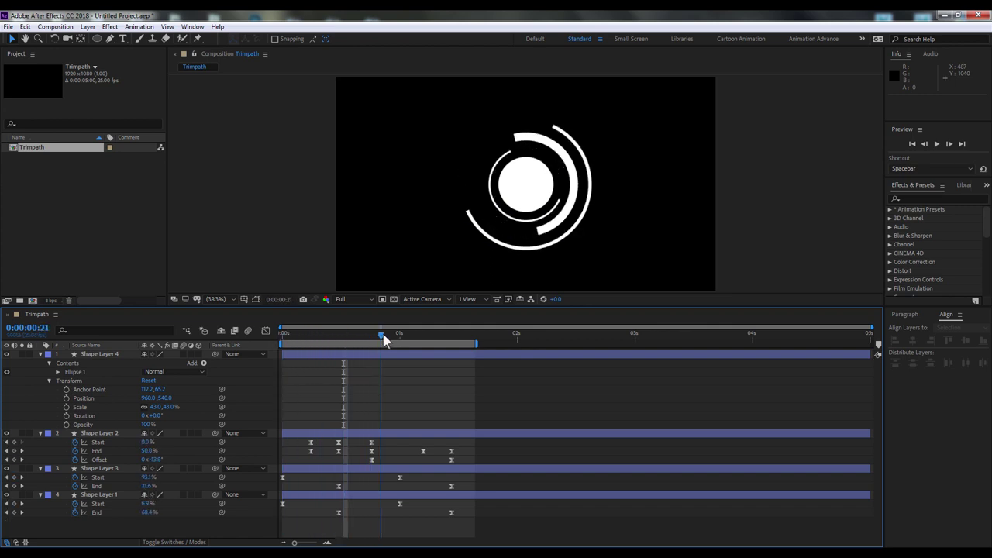
click(524, 193)
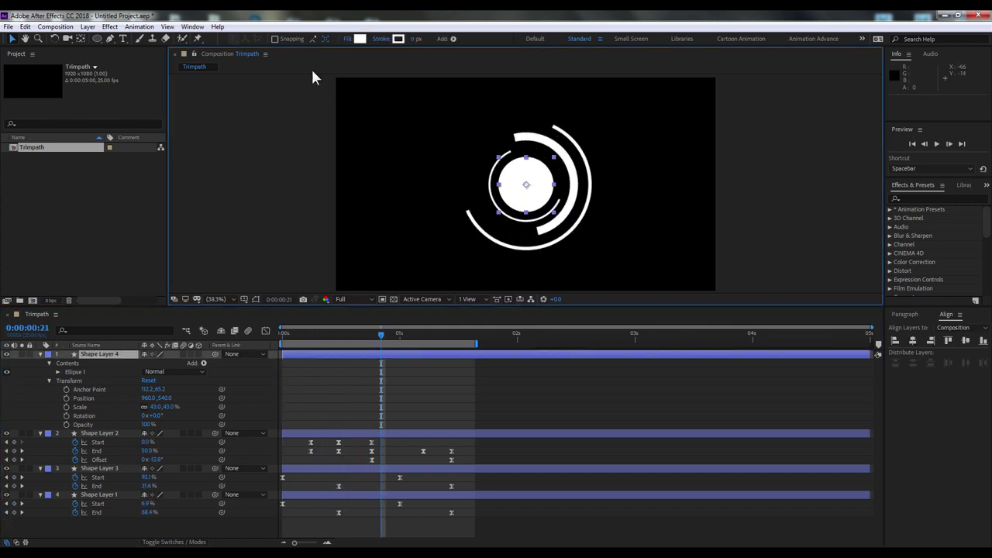
click(109, 27)
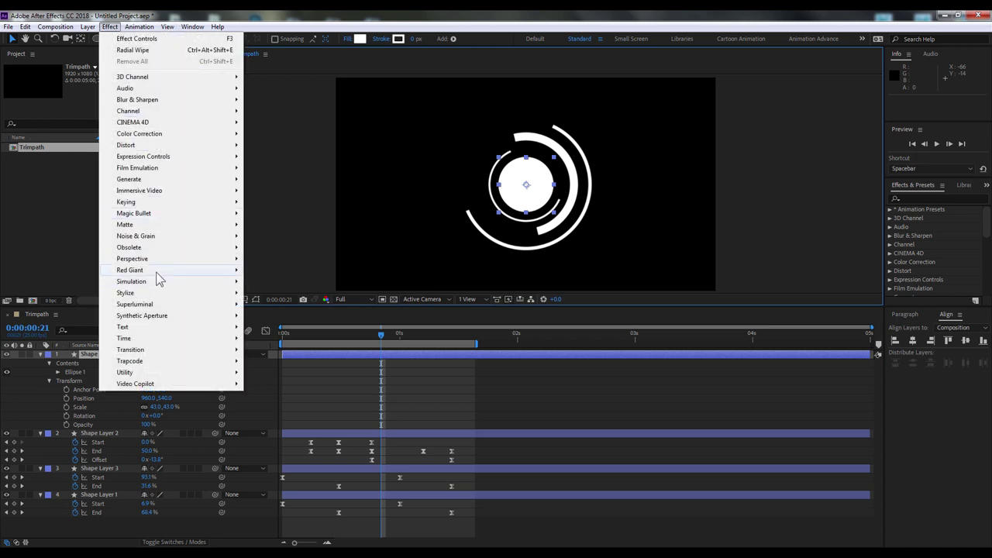
mouse_move(148, 351)
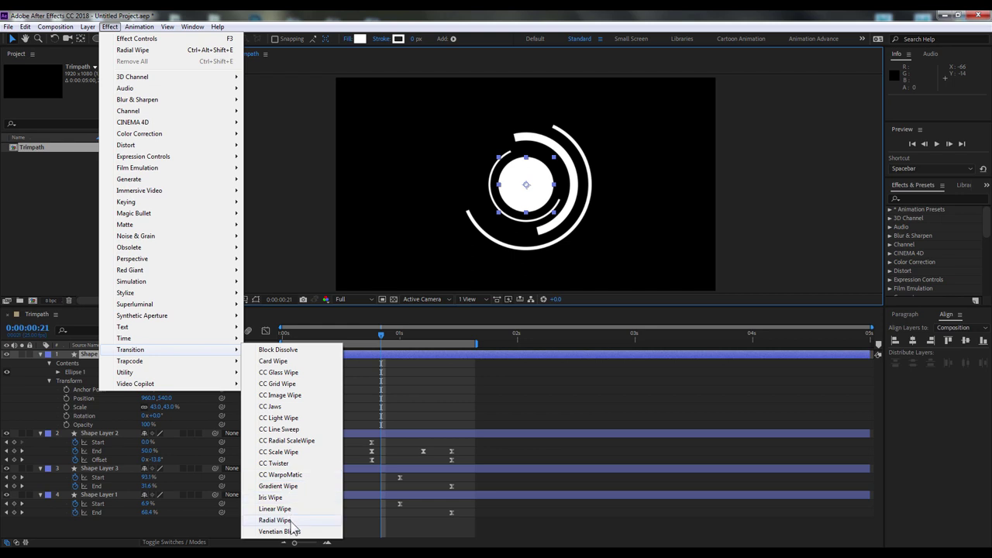
click(276, 520)
click(343, 406)
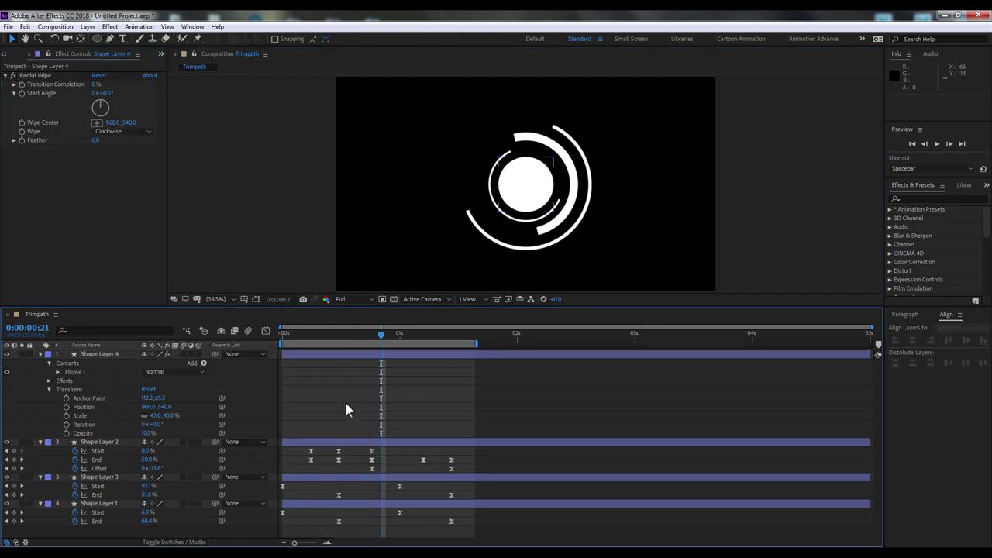
- Test the Radial Wipe by scrubbing Transition Completion up to about 90%
drag(315, 335, 373, 337)
drag(381, 379, 369, 379)
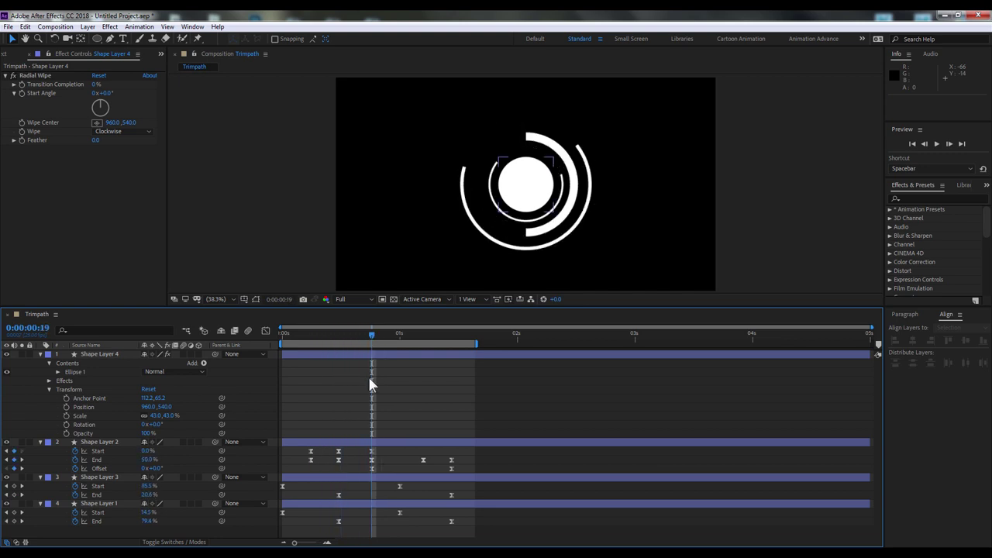
mouse_move(95, 85)
mouse_down()
mouse_move(131, 85)
mouse_move(99, 82)
mouse_up()
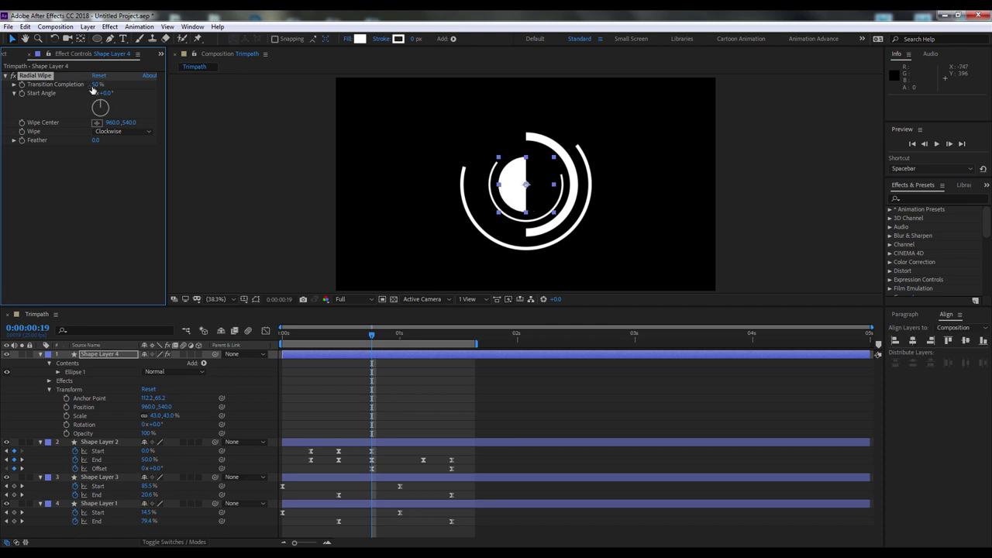
click(98, 84)
click(350, 374)
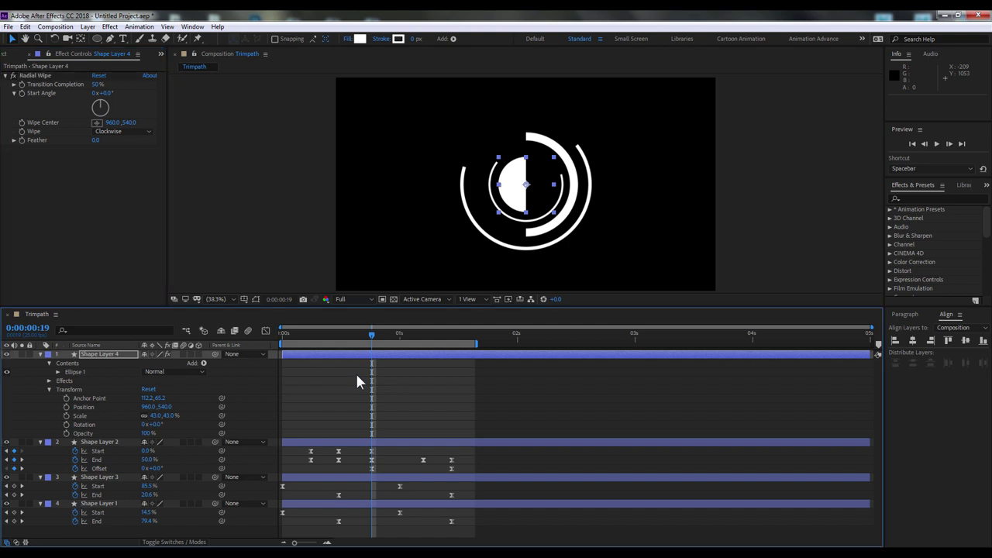
click(106, 356)
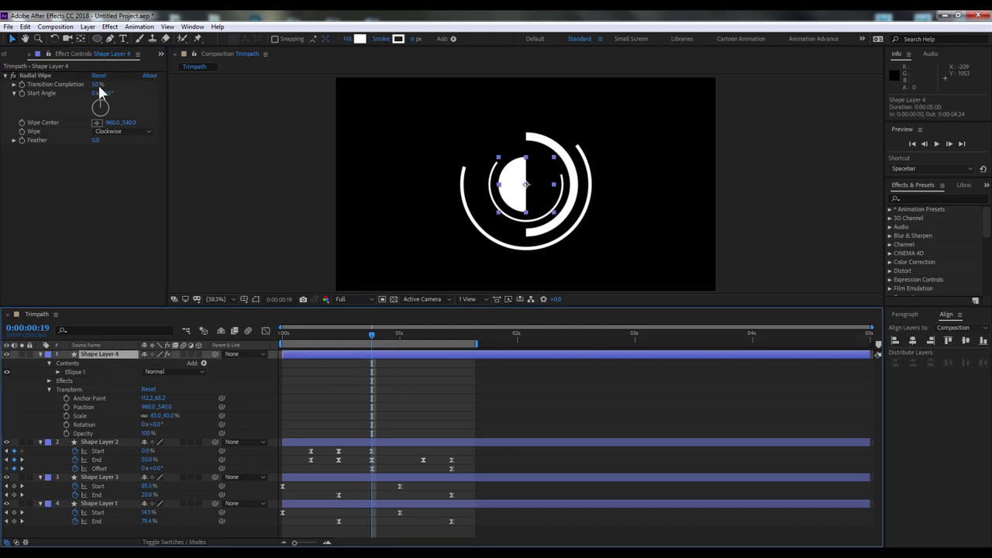
drag(99, 85, 121, 93)
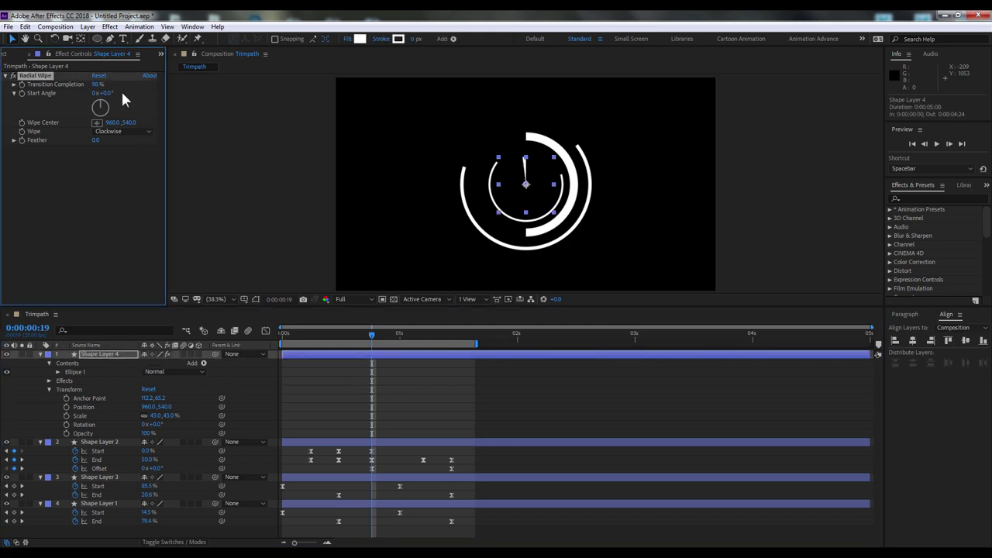
- Set the Radial Wipe direction to Both and lower Transition Completion to about 77%
click(118, 132)
click(121, 164)
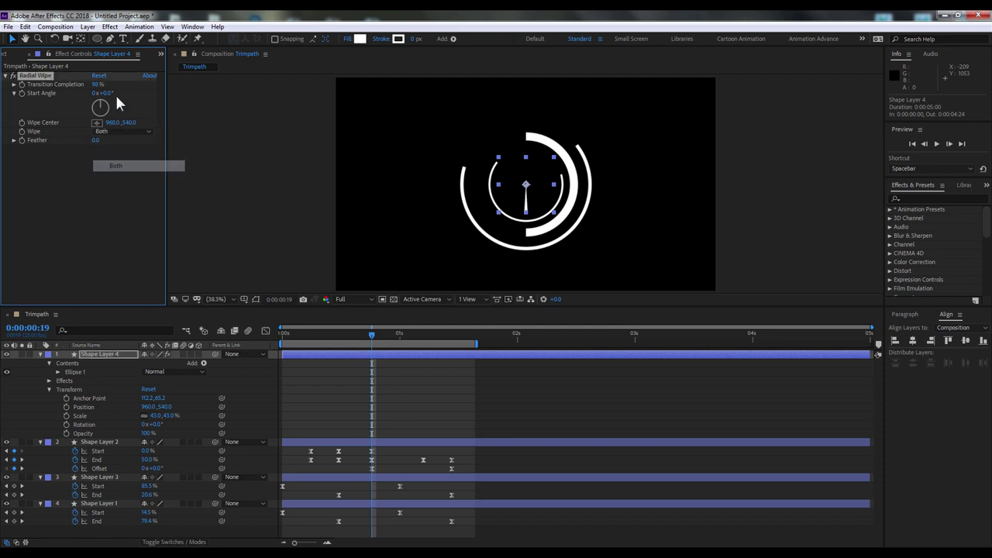
drag(113, 89, 93, 84)
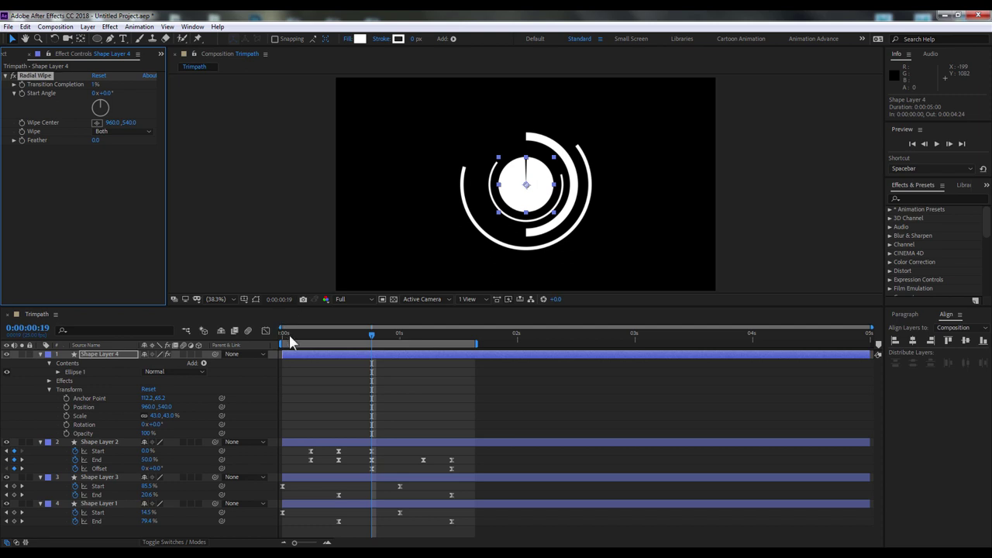
- Test wiping the circle away at 100%, then restore Transition Completion to 0% at frame 12
key(Home)
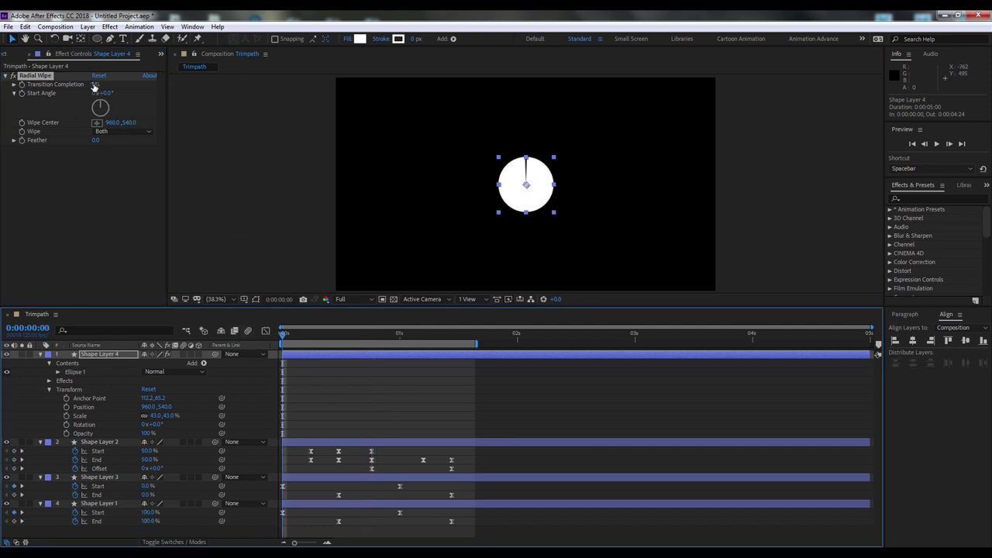
drag(94, 86, 154, 87)
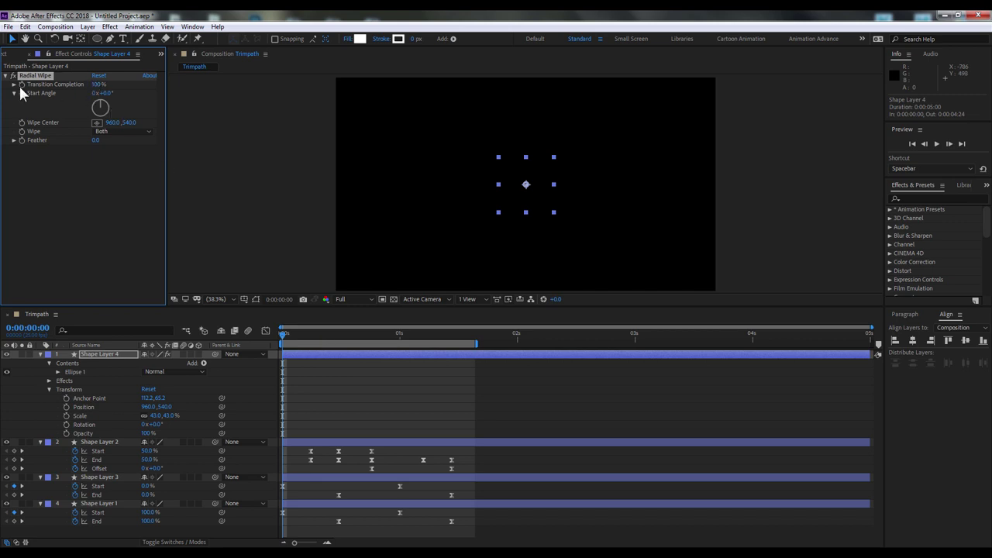
click(307, 344)
key(space)
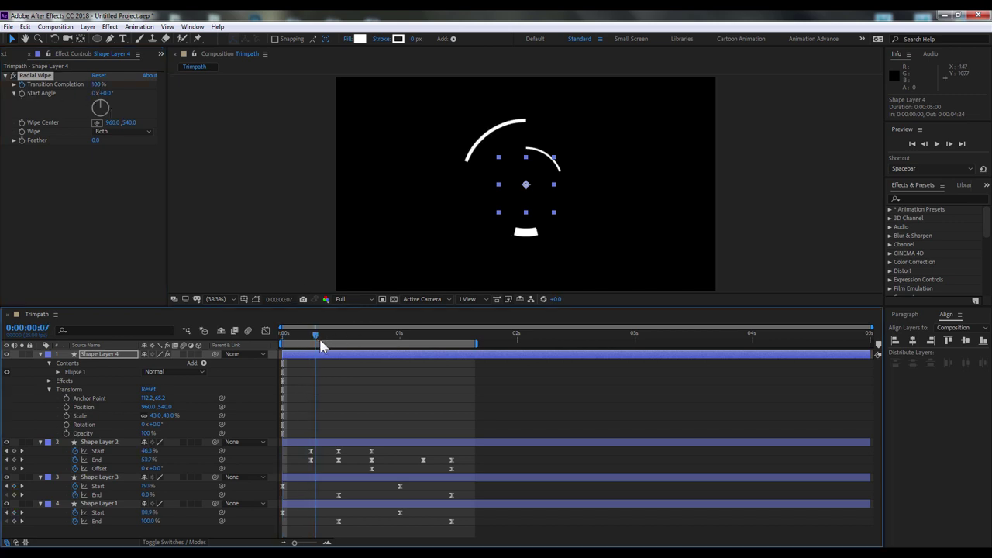
key(space)
click(98, 86)
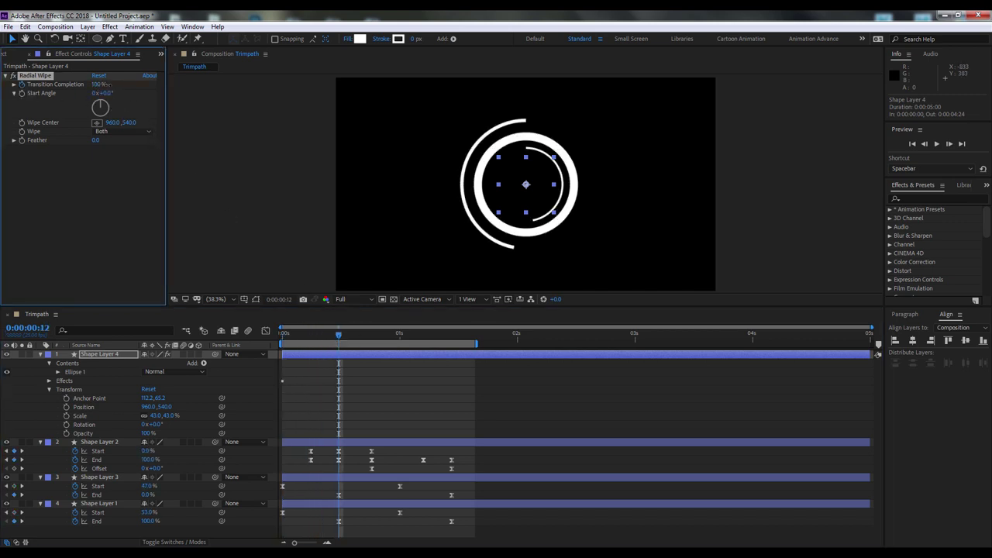
drag(97, 86, 38, 86)
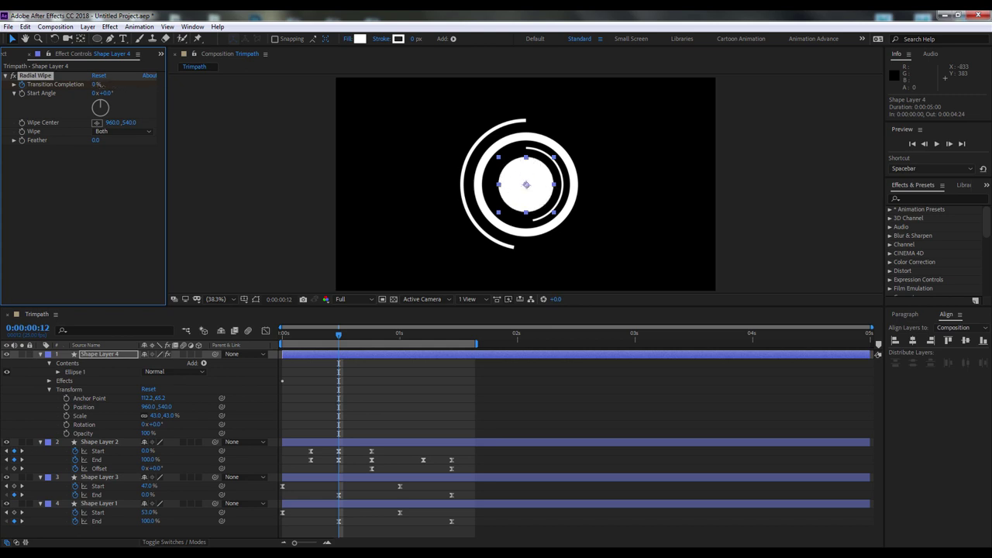
click(313, 368)
drag(304, 329, 259, 333)
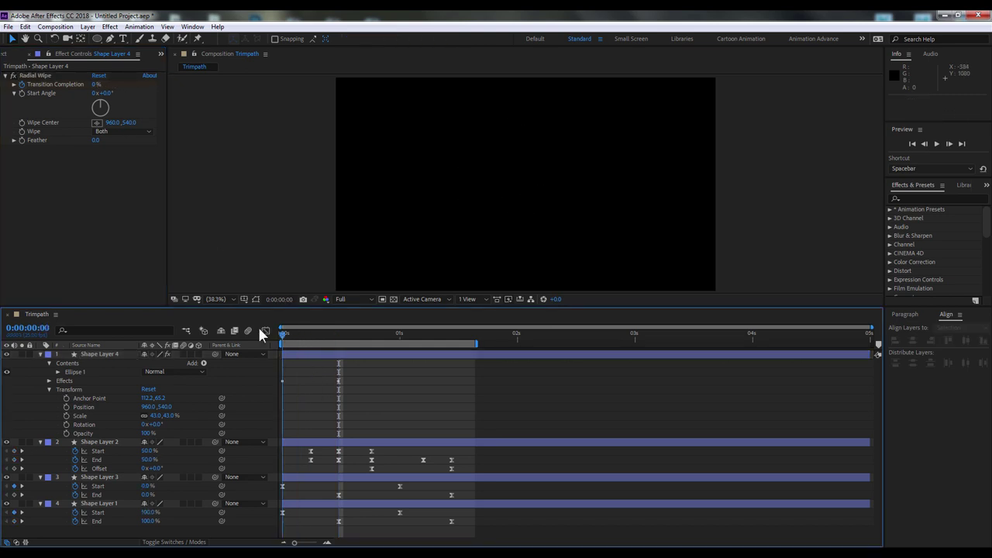
- Expand Radial Wipe in the timeline and set a Transition Completion keyframe
click(48, 381)
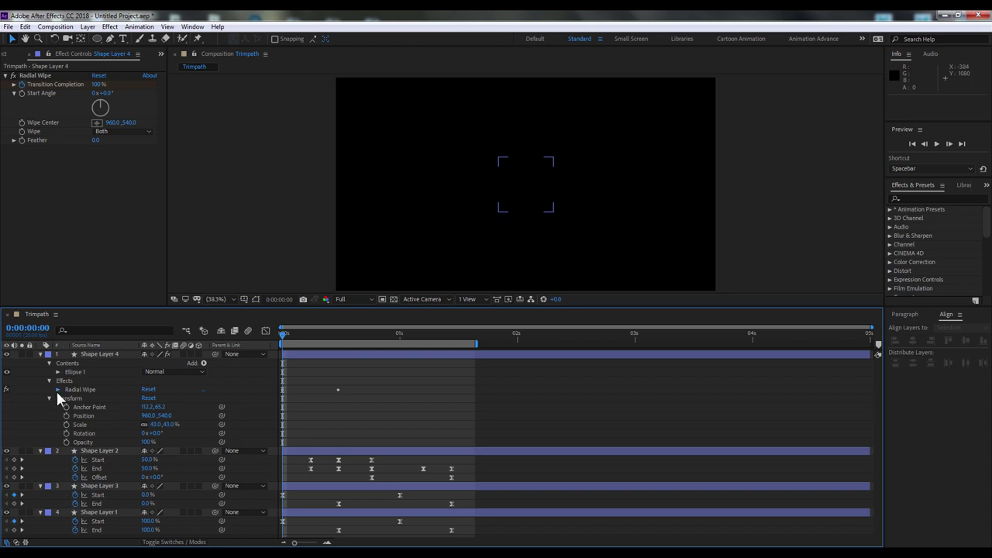
drag(291, 336, 335, 339)
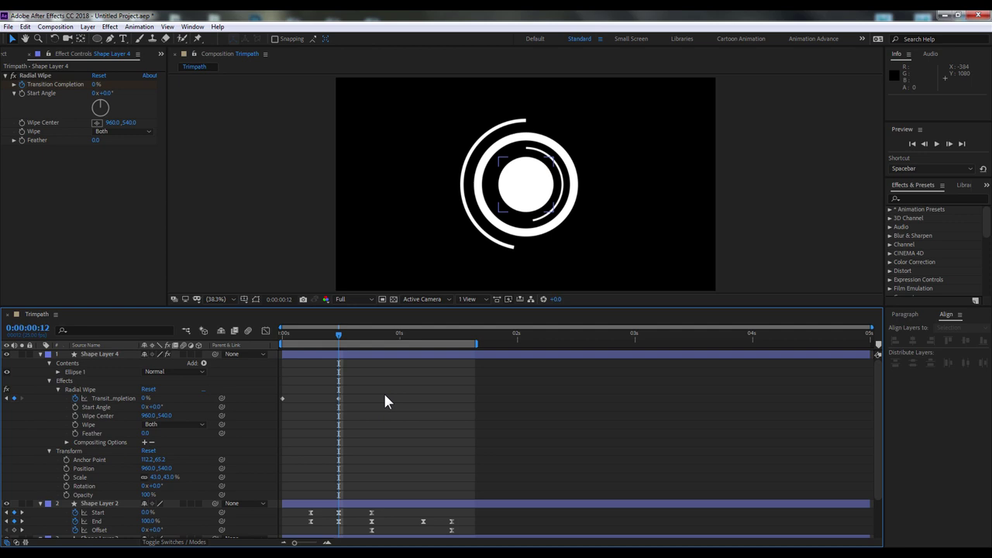
click(22, 131)
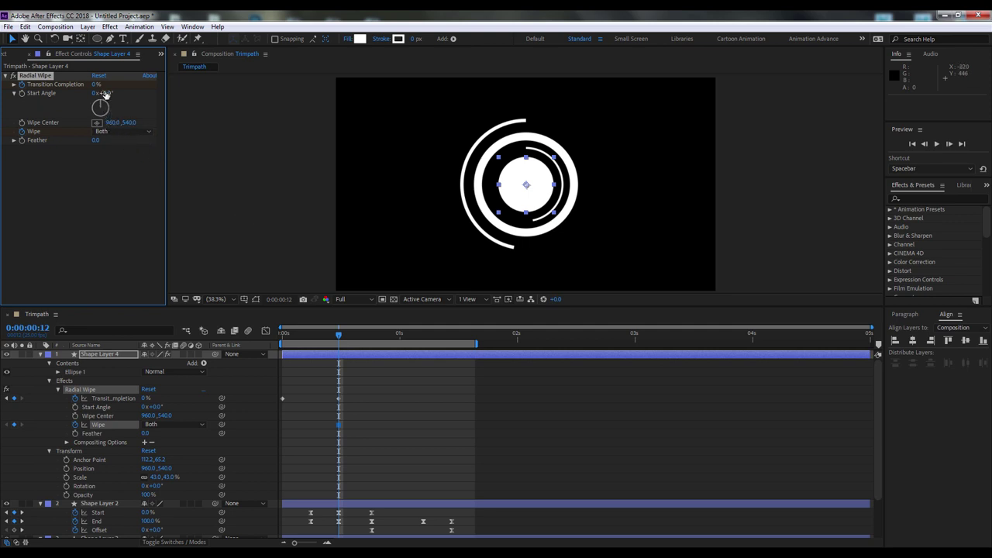
drag(104, 93, 115, 93)
key(ctrl+z)
click(356, 418)
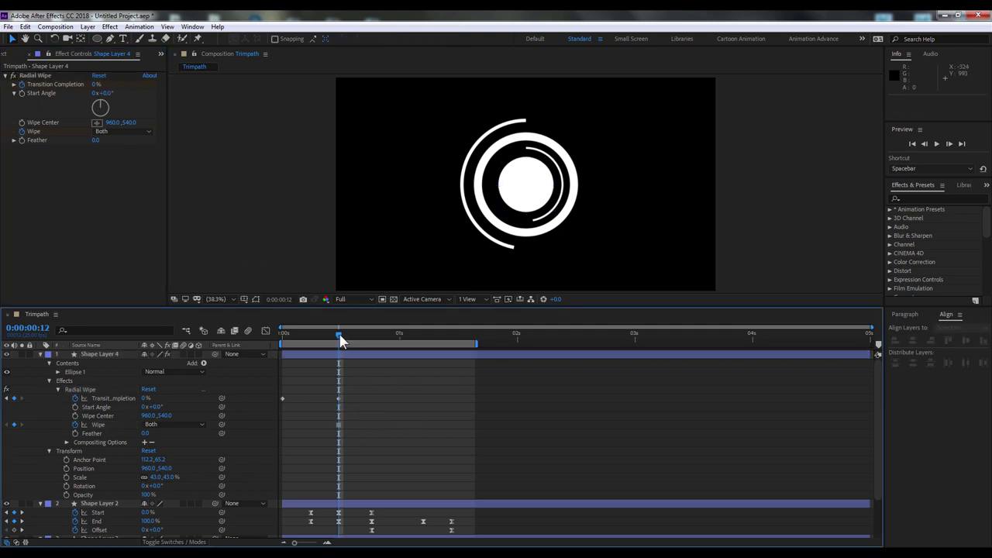
click(24, 135)
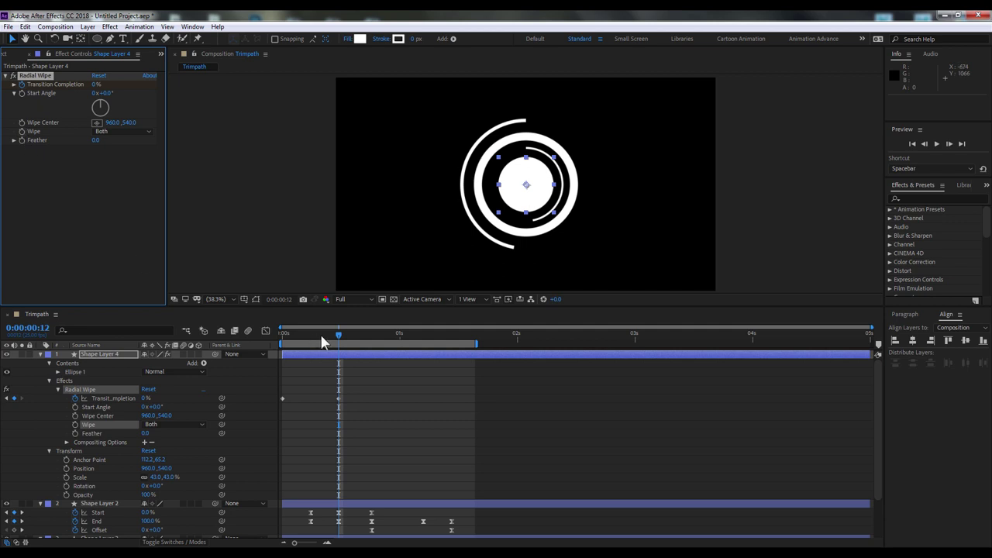
drag(310, 338, 348, 341)
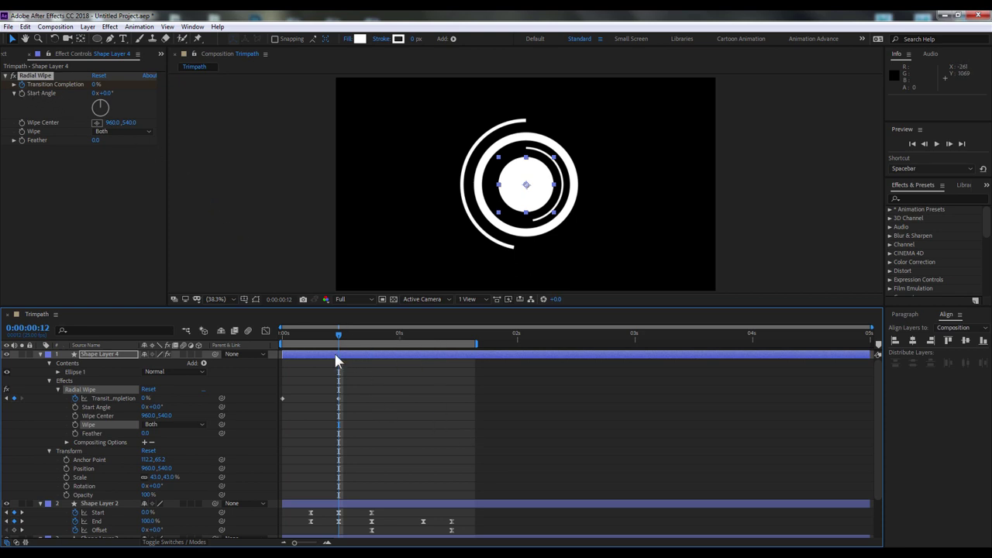
- Keyframe the wipe's Start Angle at 90° and try Transition Completion at 40%, then 0%
click(22, 93)
mouse_move(343, 332)
mouse_down()
mouse_move(351, 344)
mouse_move(371, 339)
mouse_up()
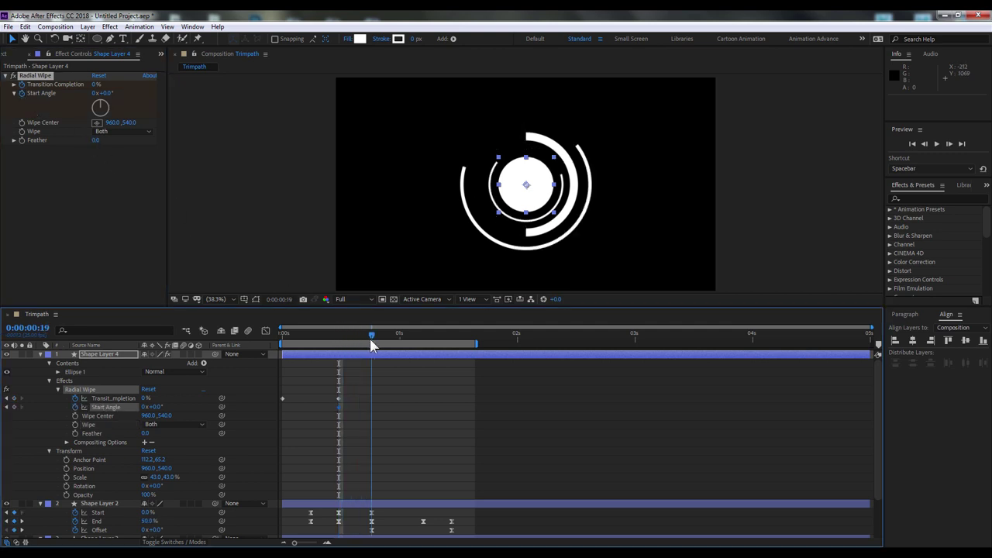
click(107, 93)
text(90)
key(Return)
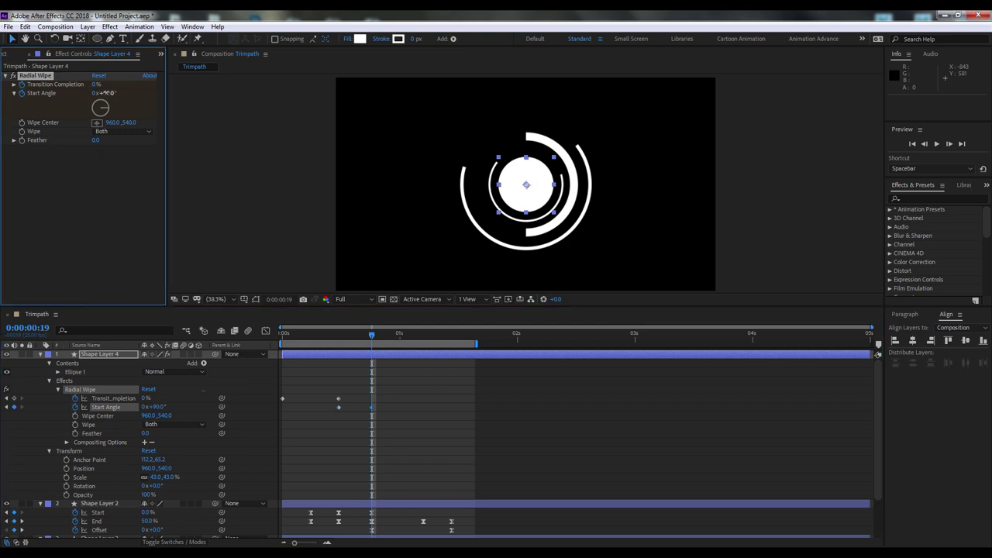
click(97, 82)
text(40)
key(Return)
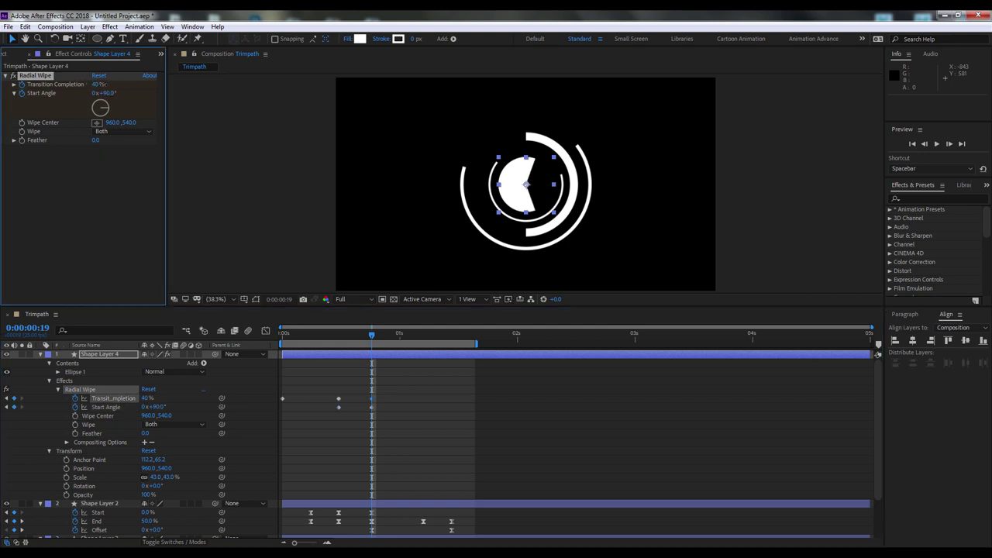
mouse_move(97, 84)
mouse_down()
mouse_move(71, 79)
mouse_move(112, 77)
mouse_move(51, 76)
mouse_up()
- Set Start Angle to -180°, raise Transition Completion, and scrub to check the wipe
click(107, 93)
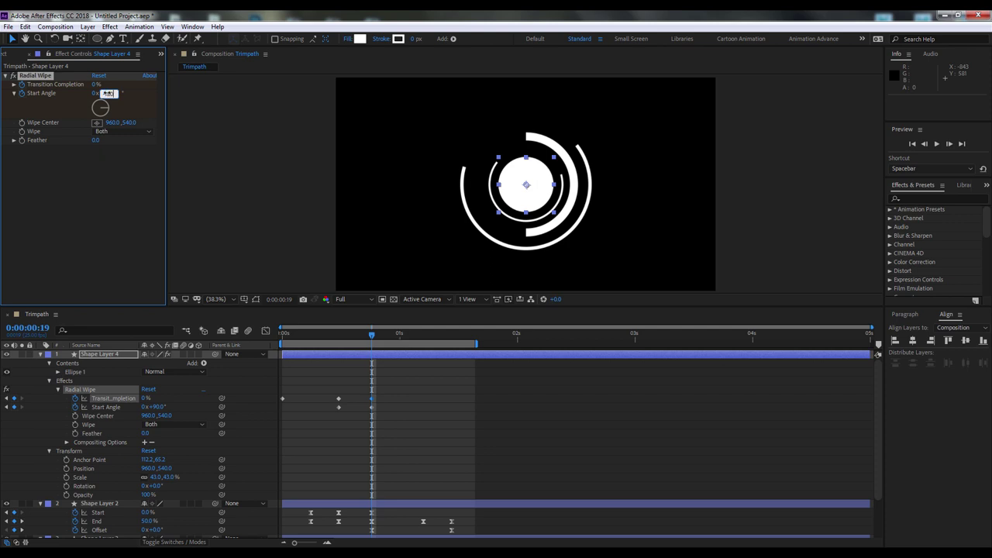
text(-180)
key(Return)
drag(96, 83, 152, 83)
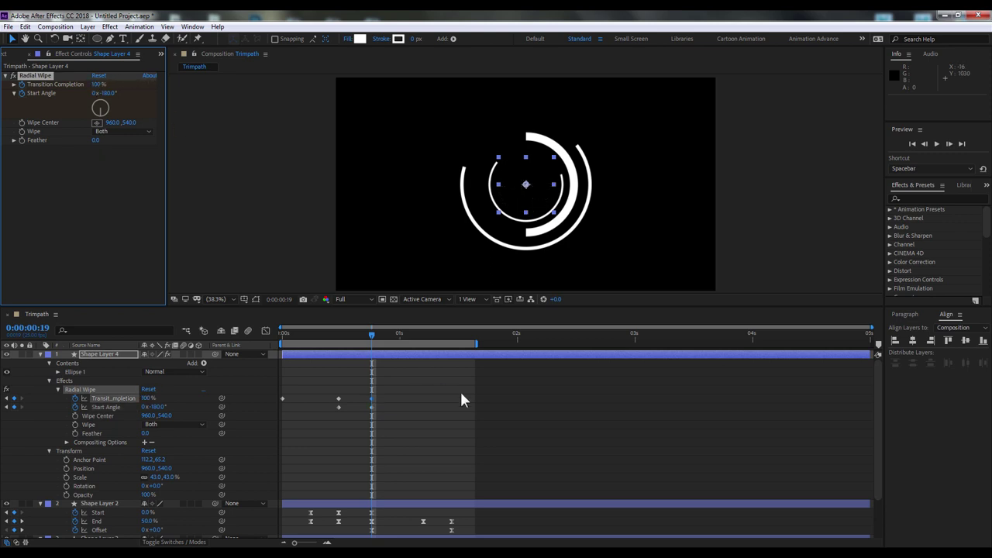
click(419, 399)
mouse_move(361, 334)
mouse_down()
mouse_move(279, 333)
mouse_move(365, 353)
mouse_up()
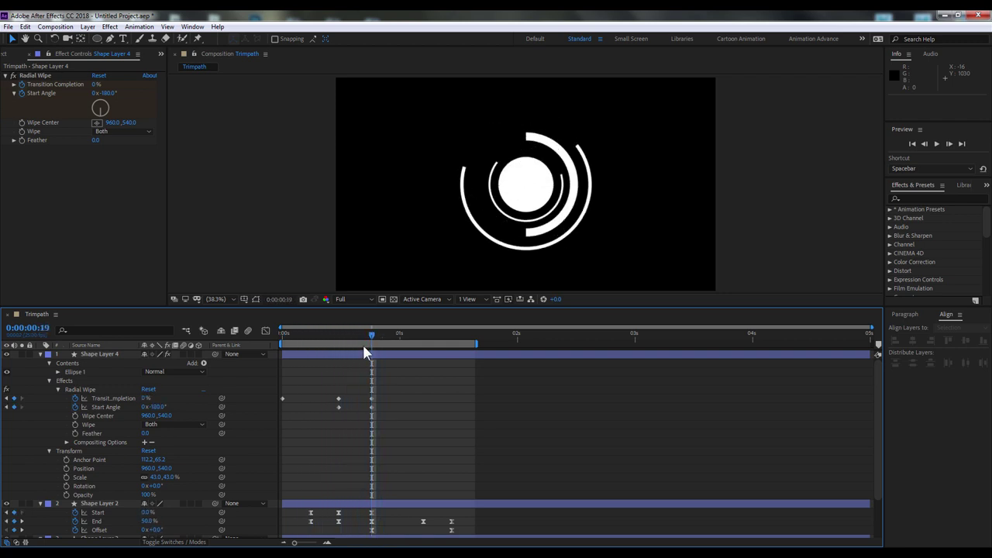
- Raise Transition Completion at 1 second 5 frames to hide the circle
click(366, 353)
drag(403, 336, 424, 338)
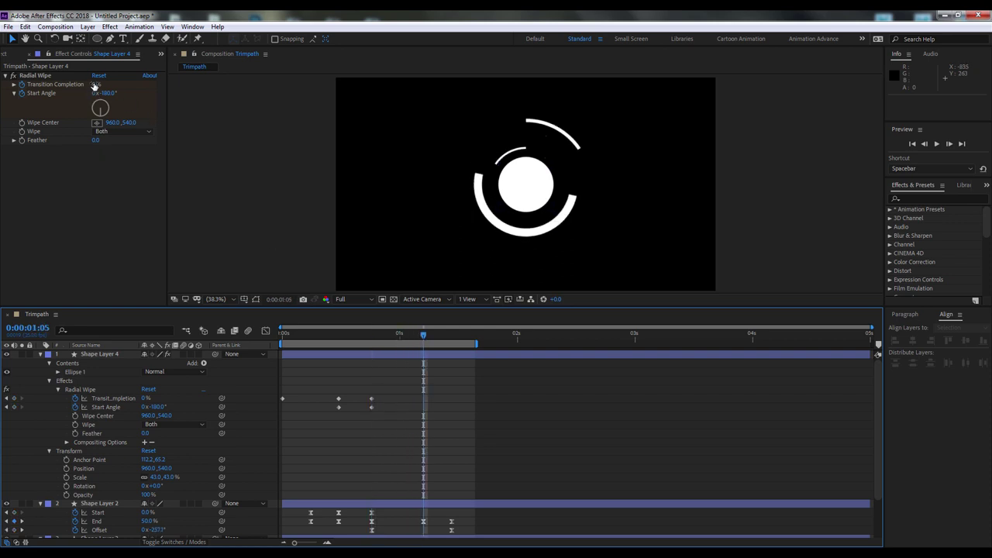
drag(93, 84, 165, 93)
click(333, 395)
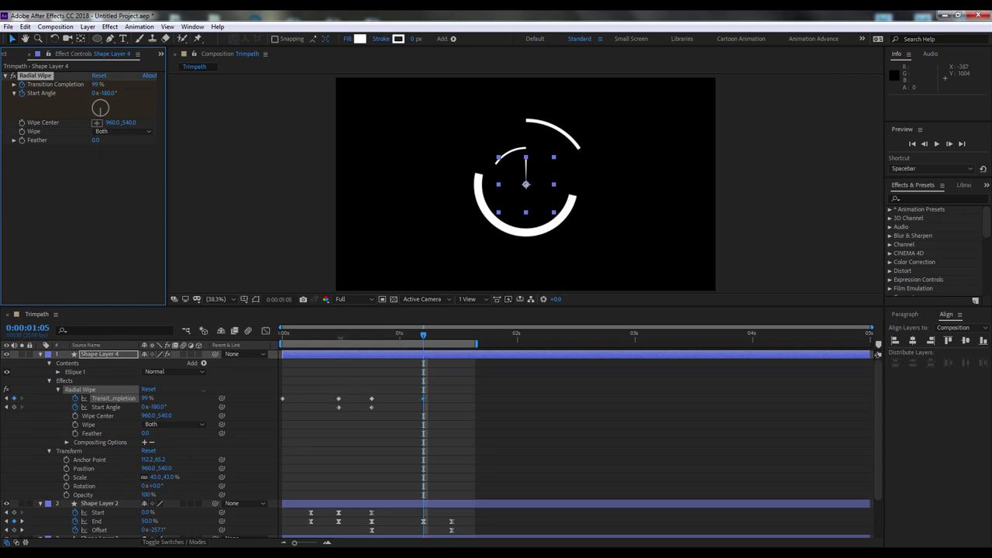
mouse_move(283, 333)
mouse_down()
mouse_move(394, 340)
mouse_move(346, 338)
mouse_up()
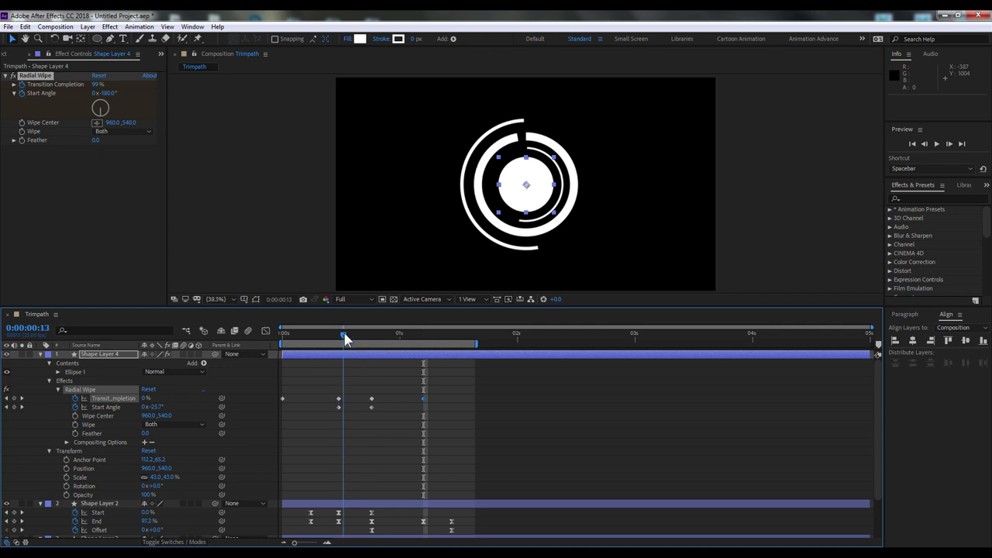
- Shift the Radial Wipe keyframes around frame 13 slightly earlier and preview
drag(394, 392, 352, 422)
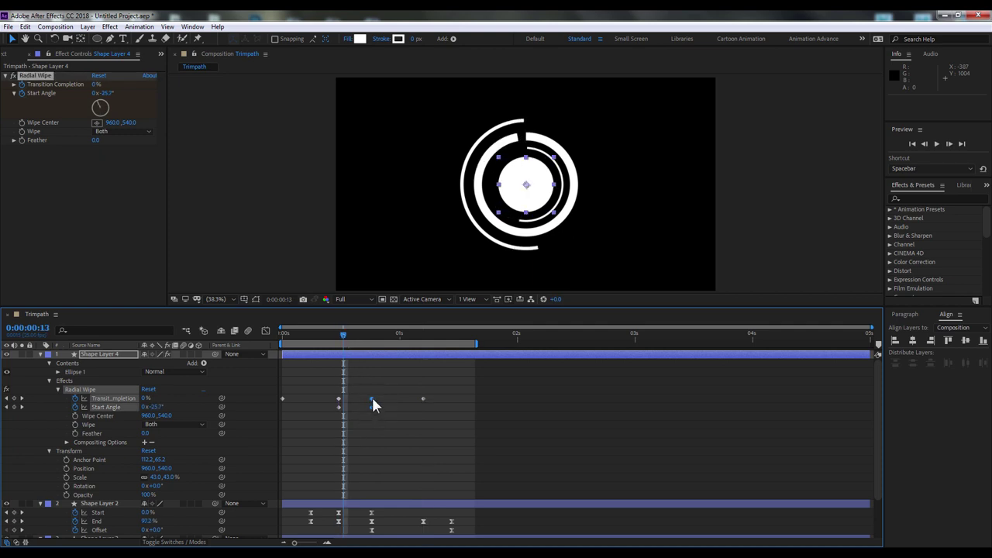
click(424, 400)
mouse_move(424, 394)
mouse_down()
mouse_move(369, 411)
mouse_move(343, 399)
mouse_up()
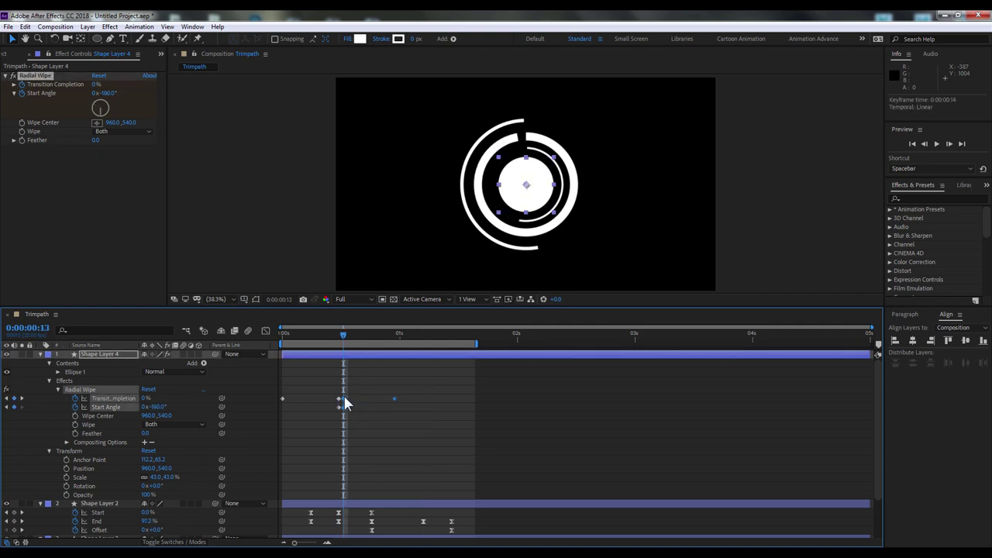
drag(343, 335, 283, 337)
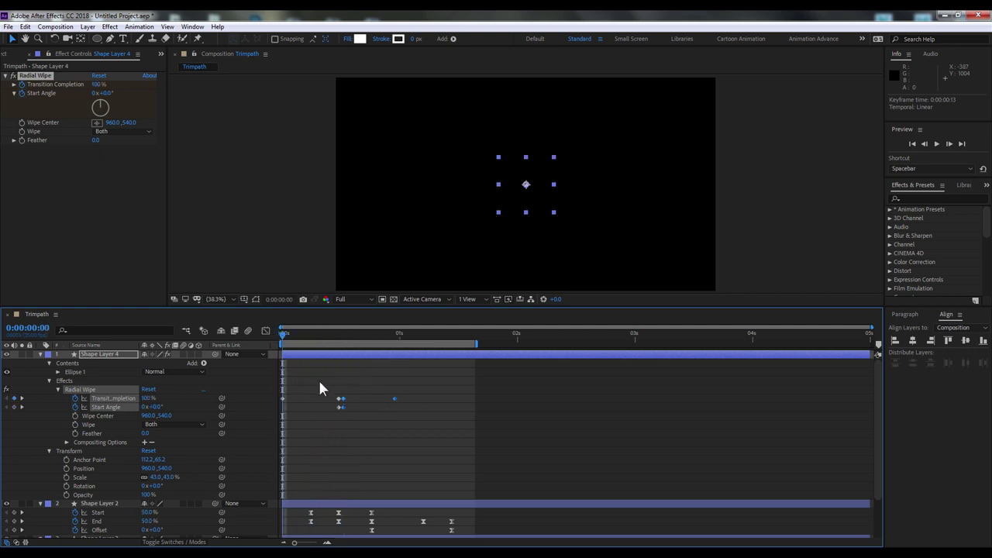
click(321, 388)
key(space)
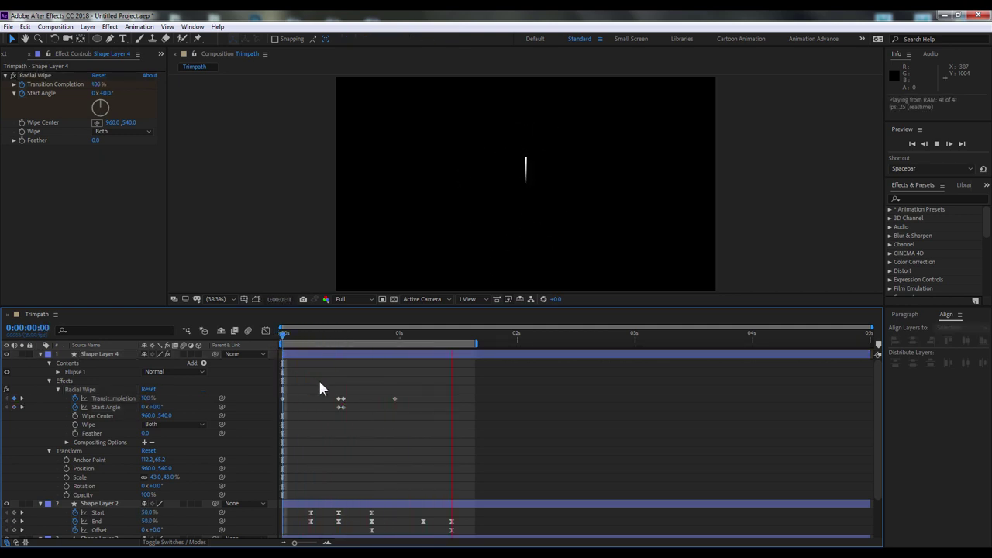
click(398, 334)
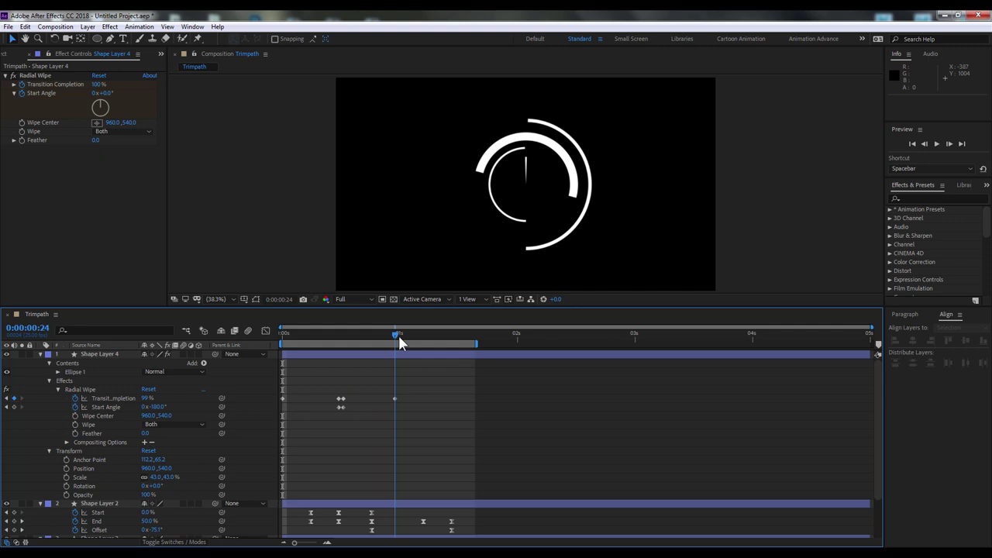
- Set Transition Completion to 100% at frame 24 and move the Radial Wipe keyframes to frame 19
click(98, 84)
text(100)
key(Return)
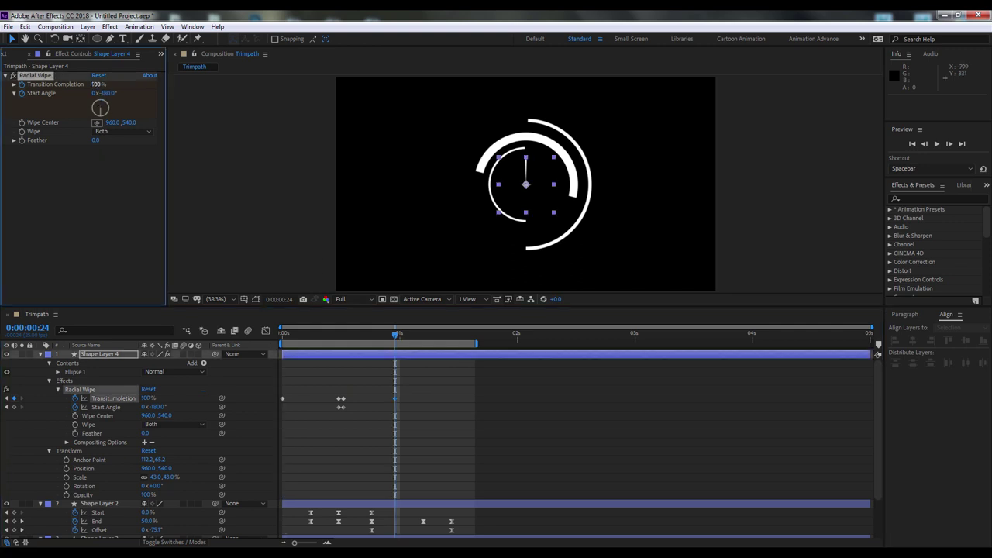
drag(403, 371, 313, 446)
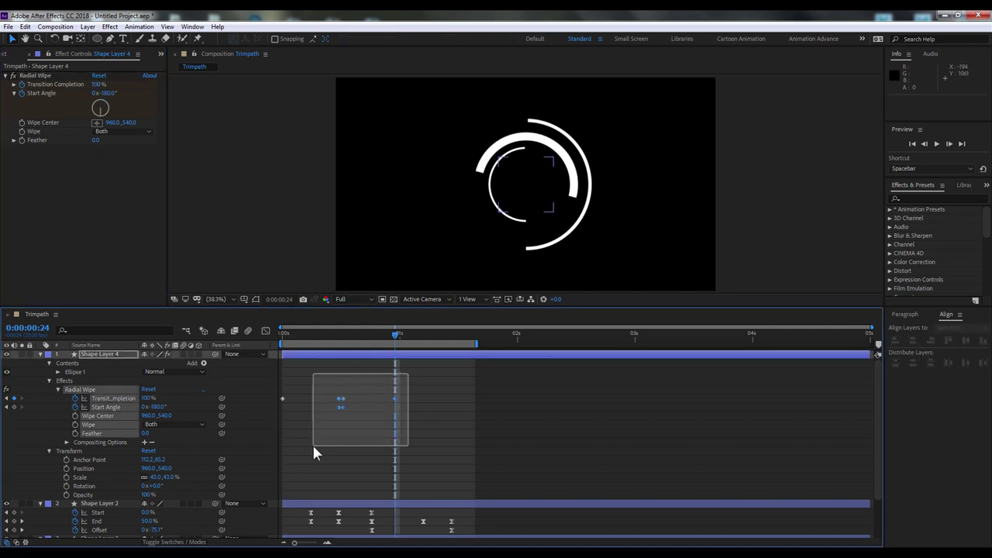
click(370, 335)
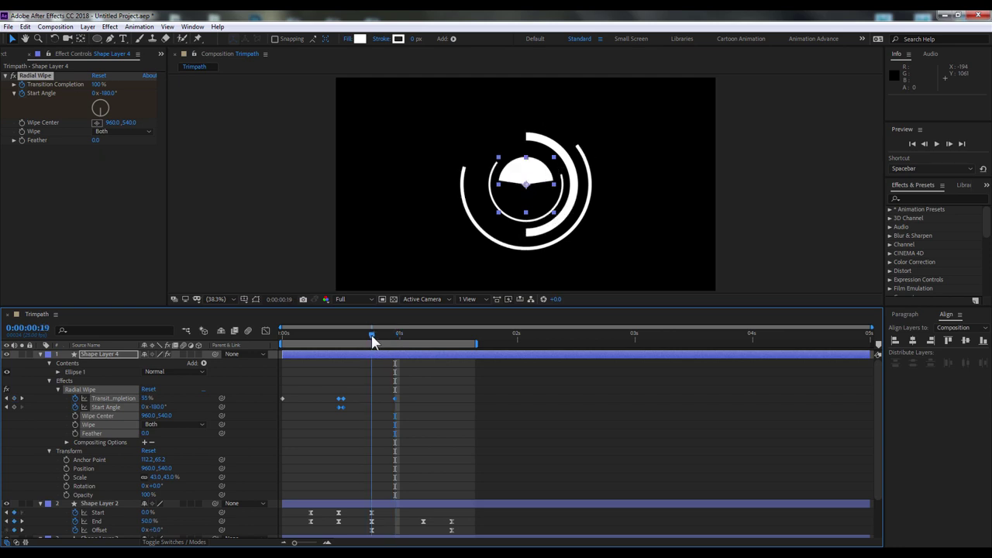
drag(341, 398, 368, 401)
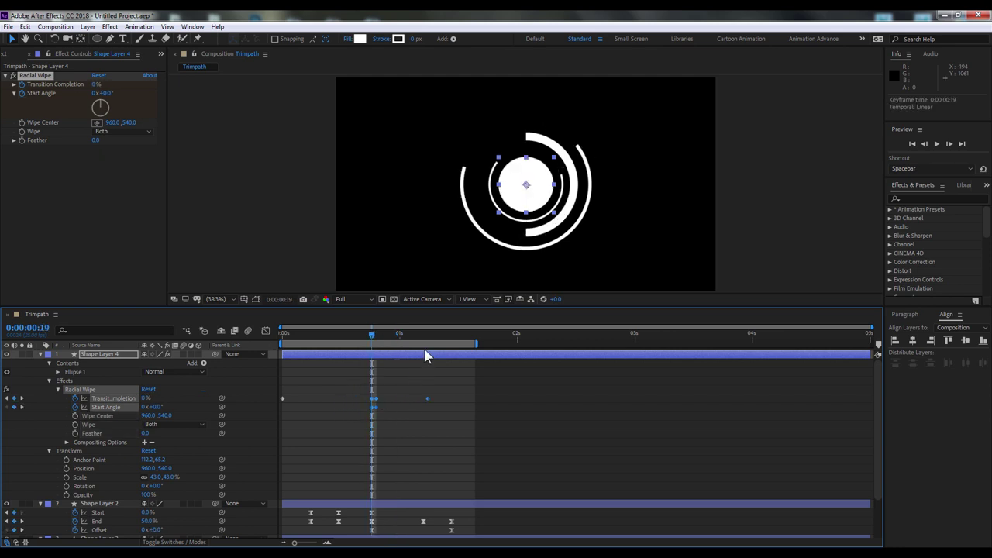
- Apply Easy Ease to all the Radial Wipe keyframes
click(449, 338)
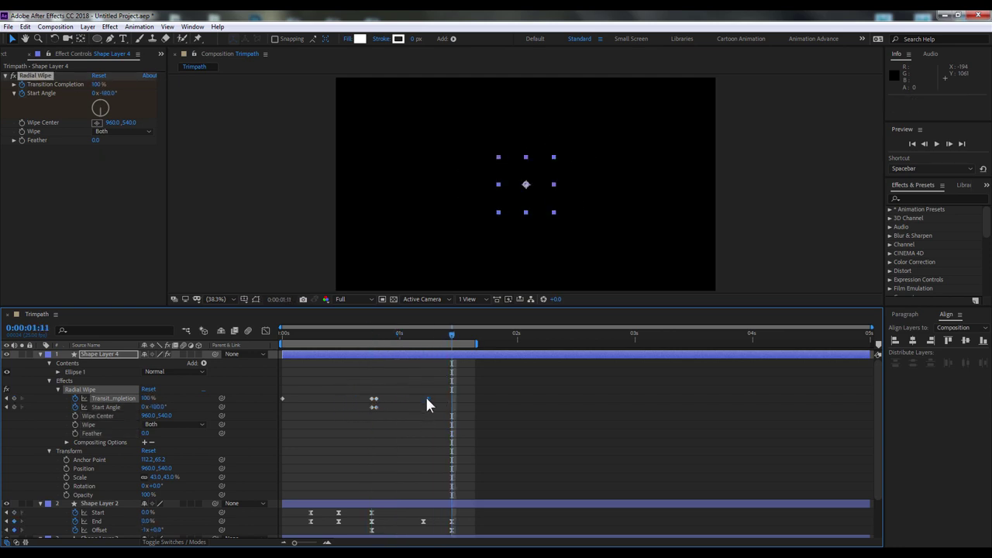
click(454, 398)
drag(435, 409, 269, 424)
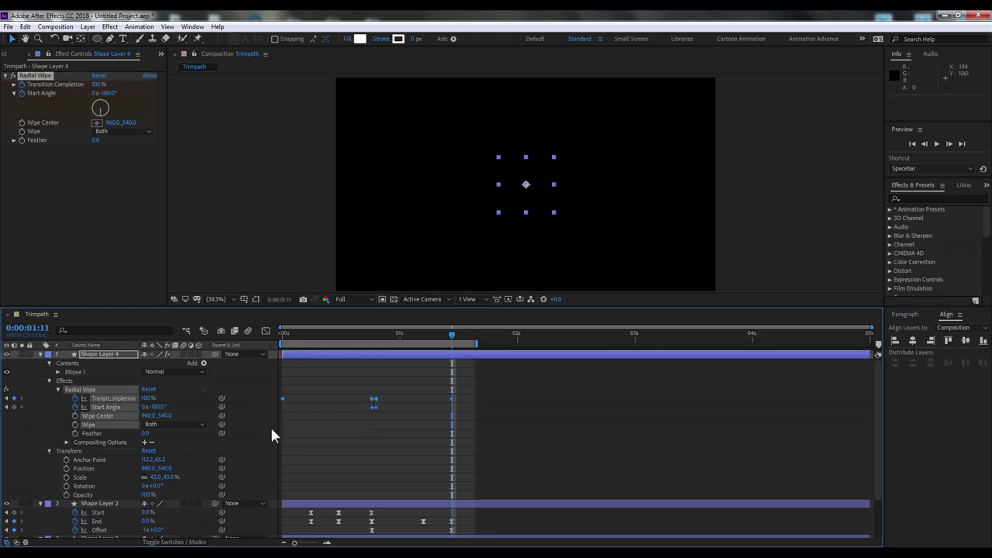
key(F9)
key(ctrl+shift+a)
drag(314, 335, 282, 334)
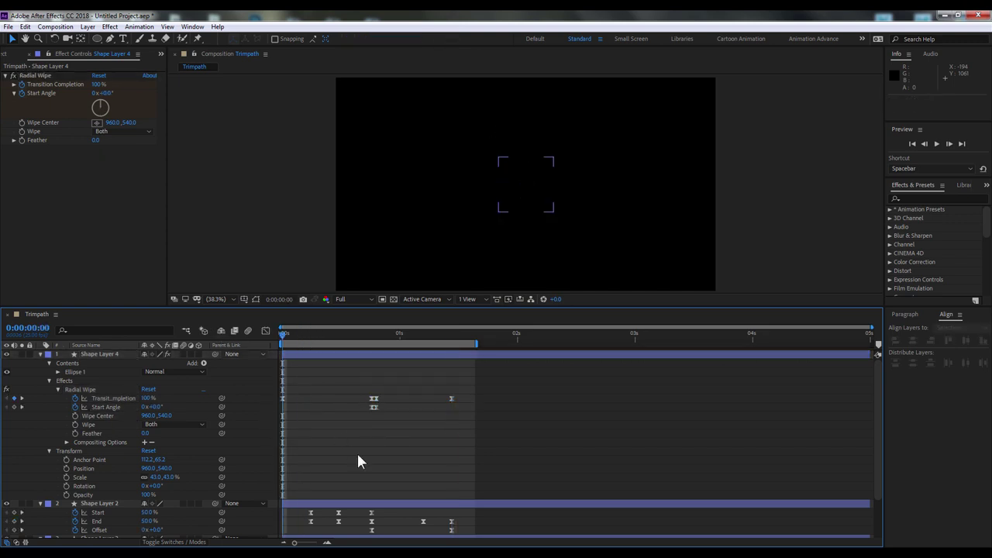
- Preview, show only keyframed properties for all four layers with U, then replay
key(space)
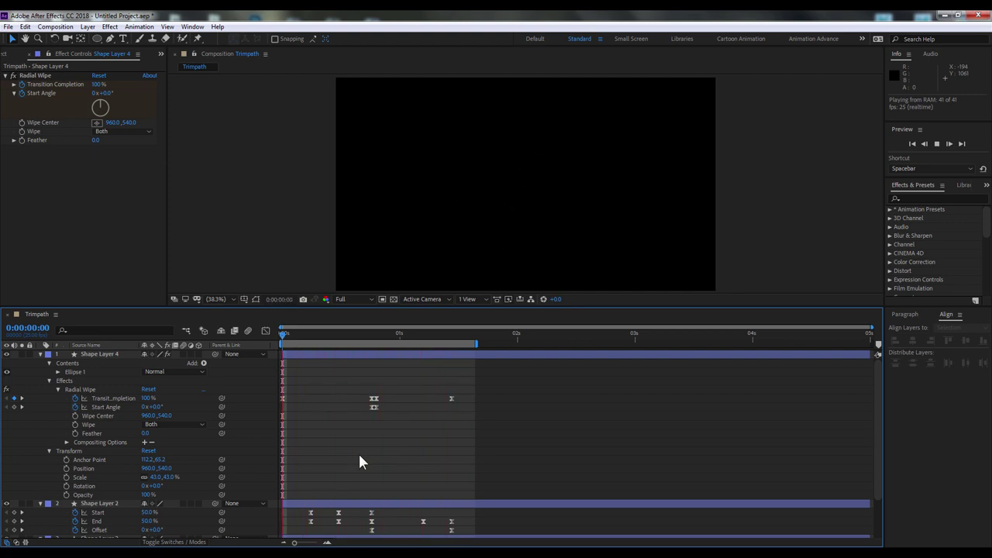
key(space)
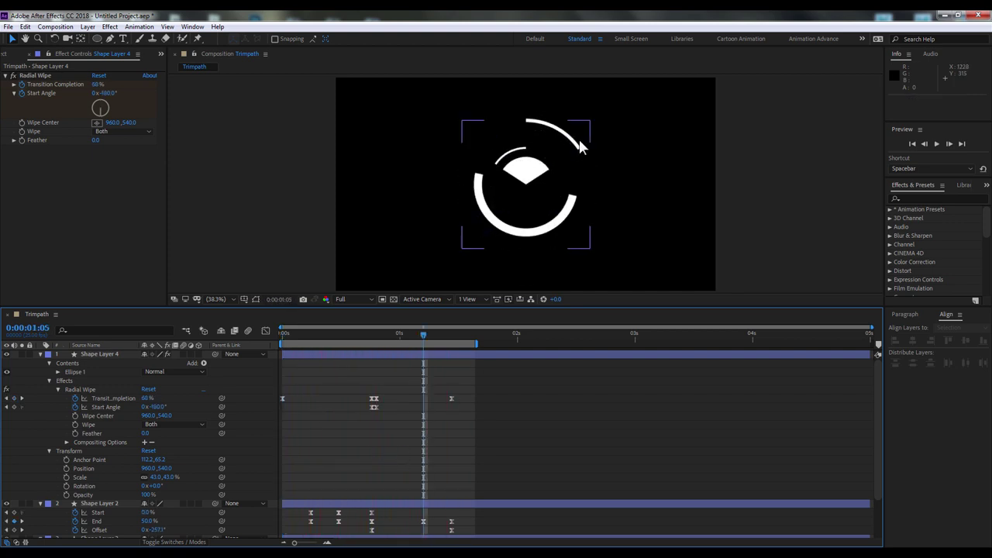
click(580, 148)
click(305, 423)
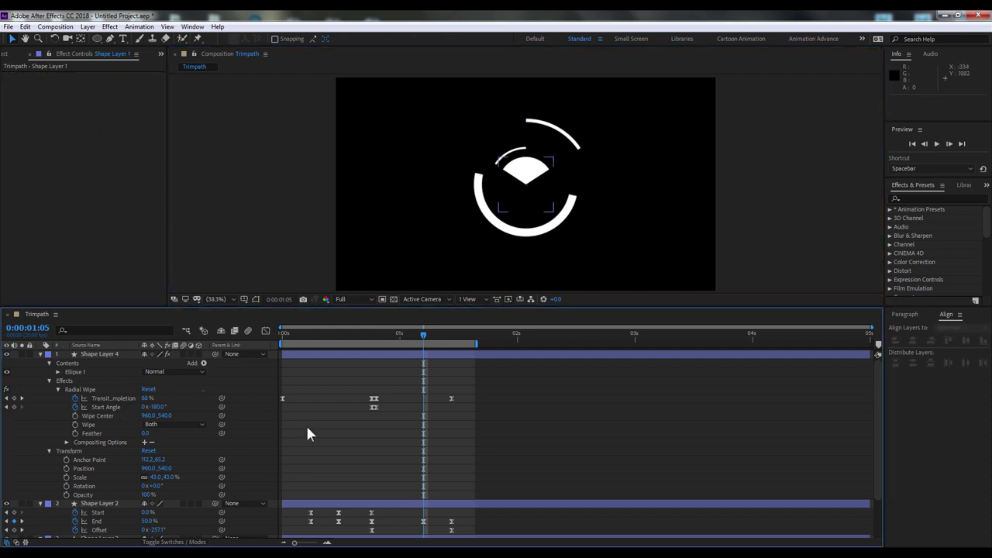
key(u)
key(space)
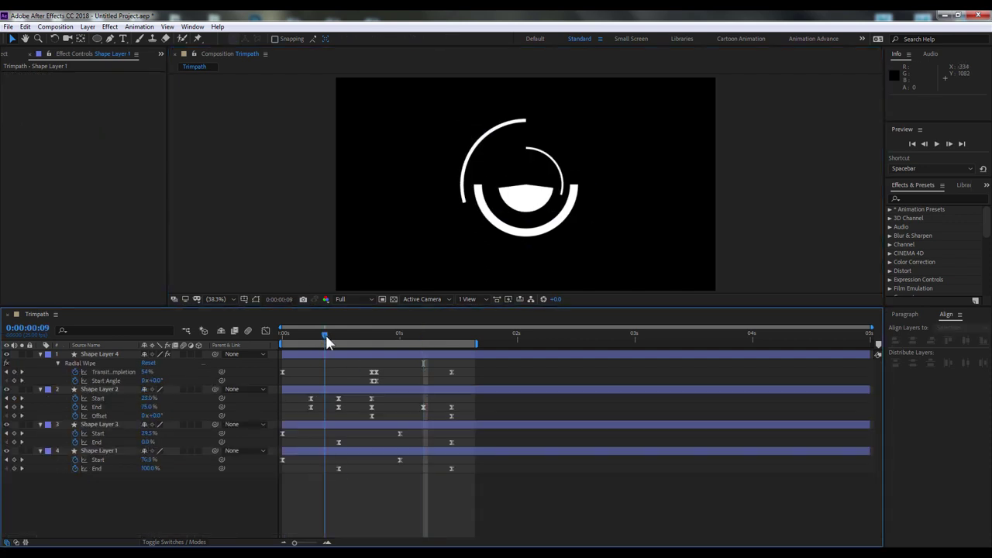
- Note that Radial Wipe is an Effect animated via its properties, then begin '- làm nét đứt cho đường tròn'
key(alt+Tab)
key(BackSpace)
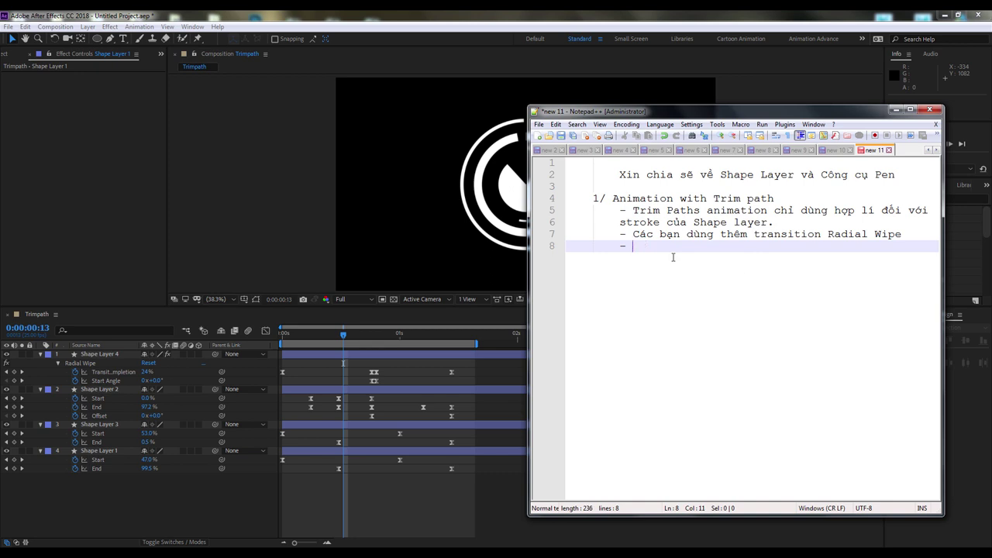
text(Radial W)
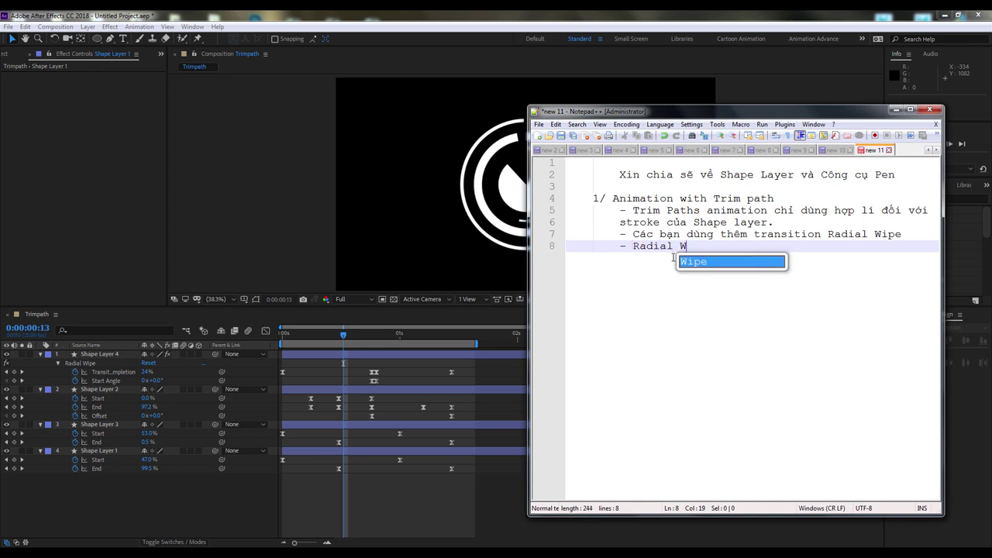
text(ipe thuộc về Effect)
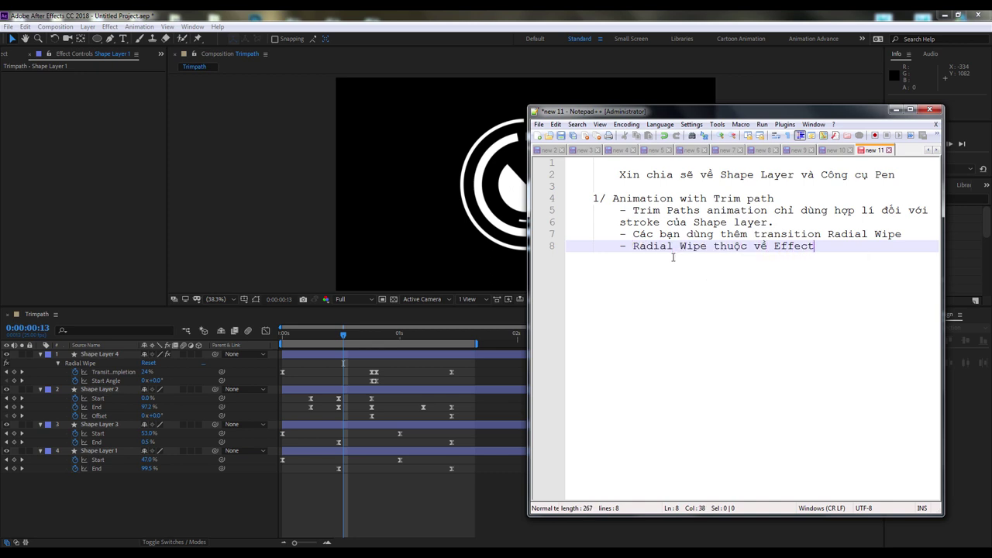
text(, nên các bạn)
key(Return)
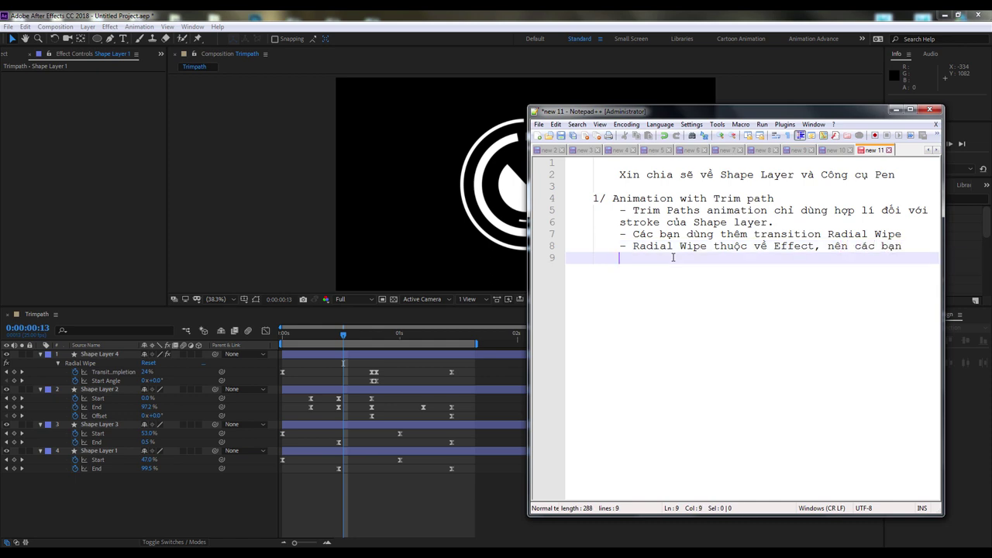
text(mở thuộc tính Effect để )
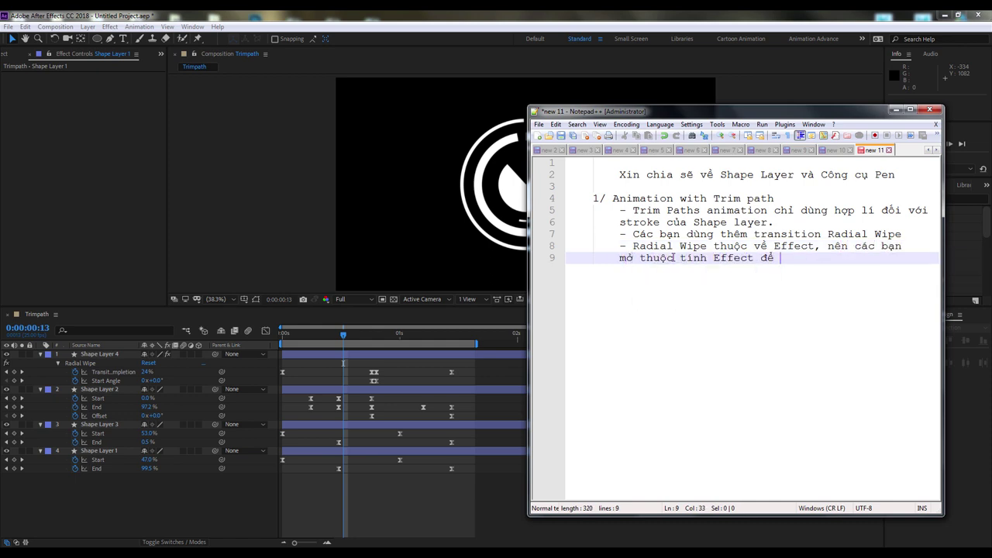
text(làm chuyển động)
key(Return)
text(như mình đ)
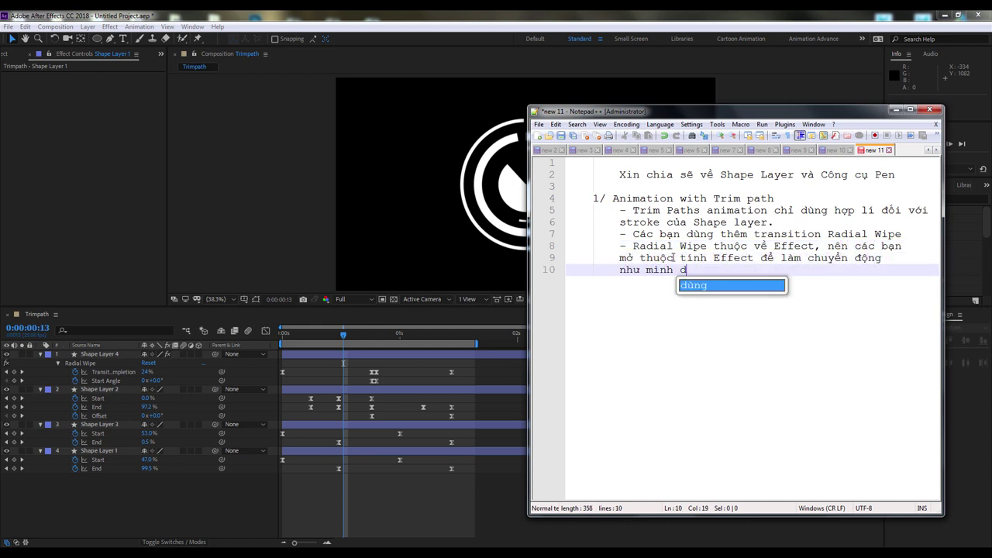
text(ã hướng dẫn)
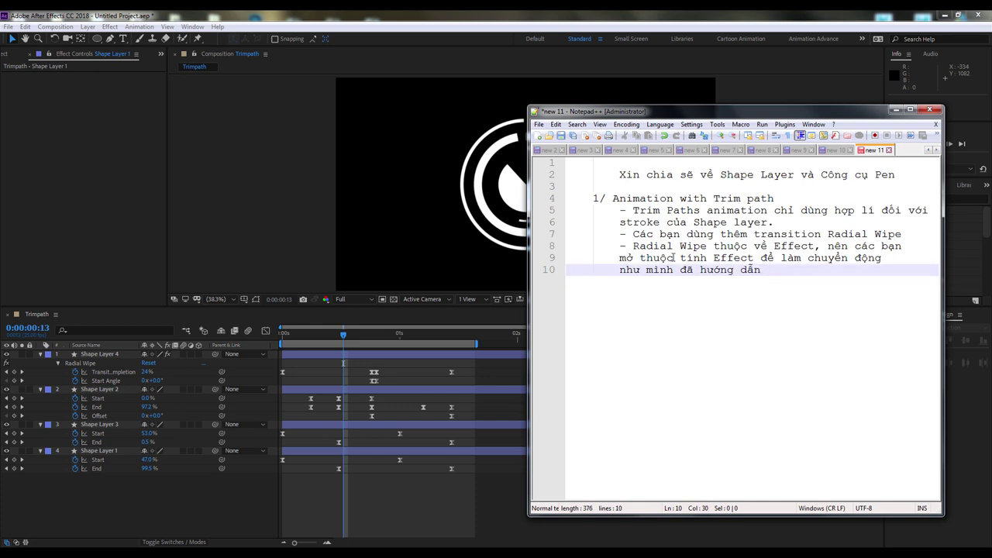
text(,.)
key(Return)
text(- Minh)
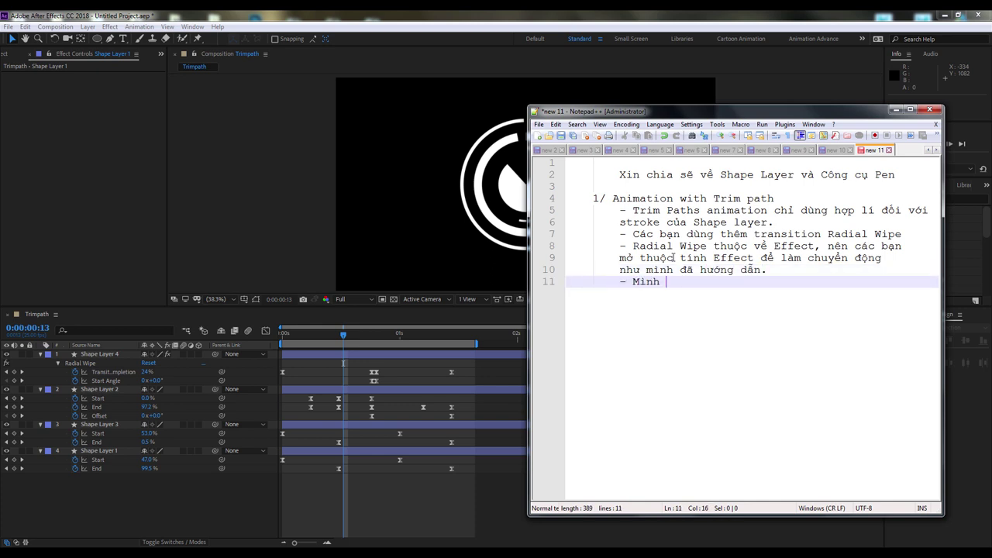
text(làm nét đứt cho đường )
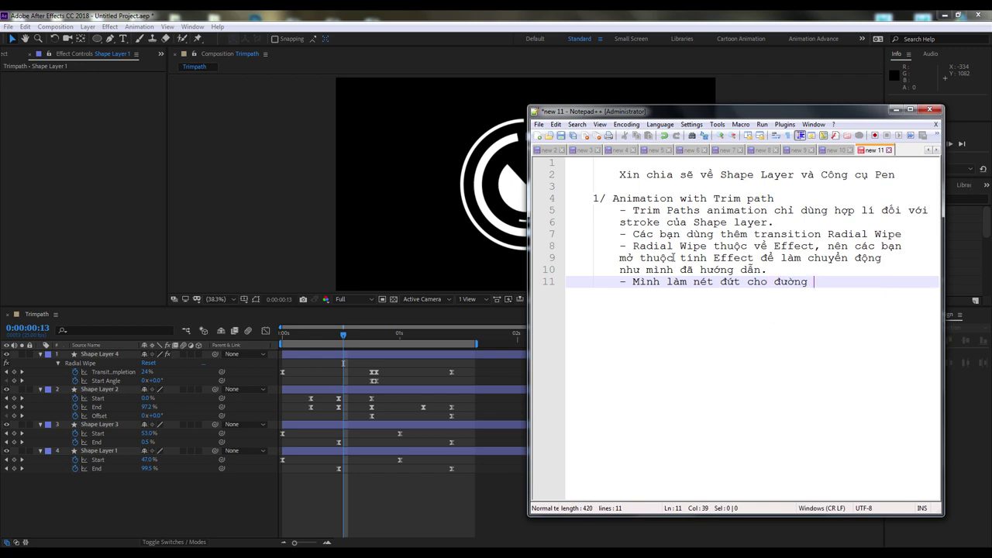
text(tròn)
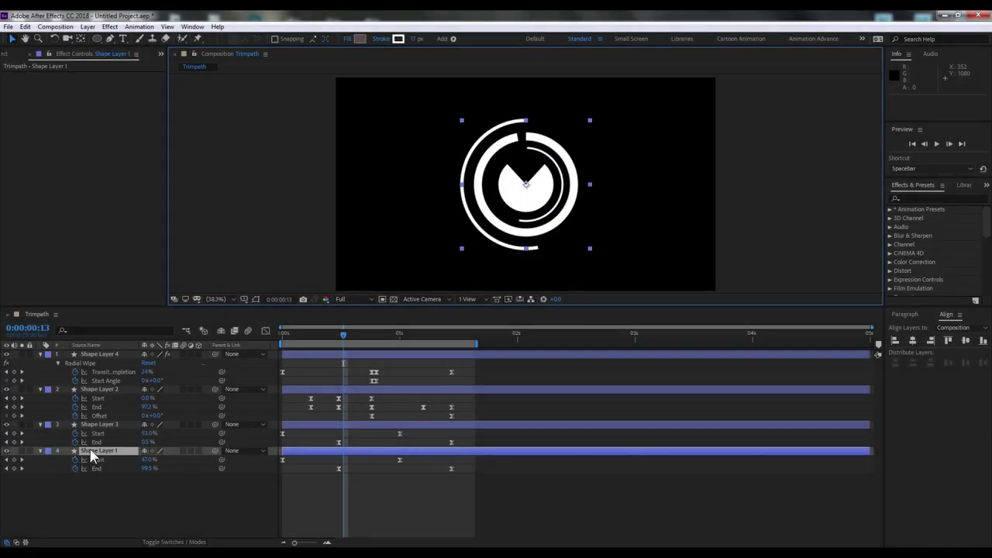
- Duplicate Shape Layer 1 and rename the copy 'dash'
click(105, 455)
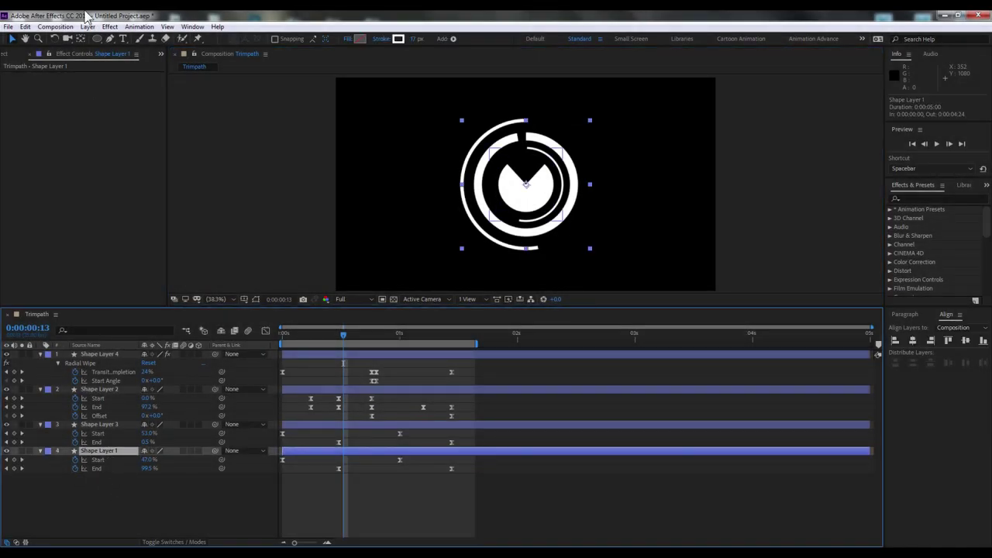
click(25, 27)
mouse_move(80, 232)
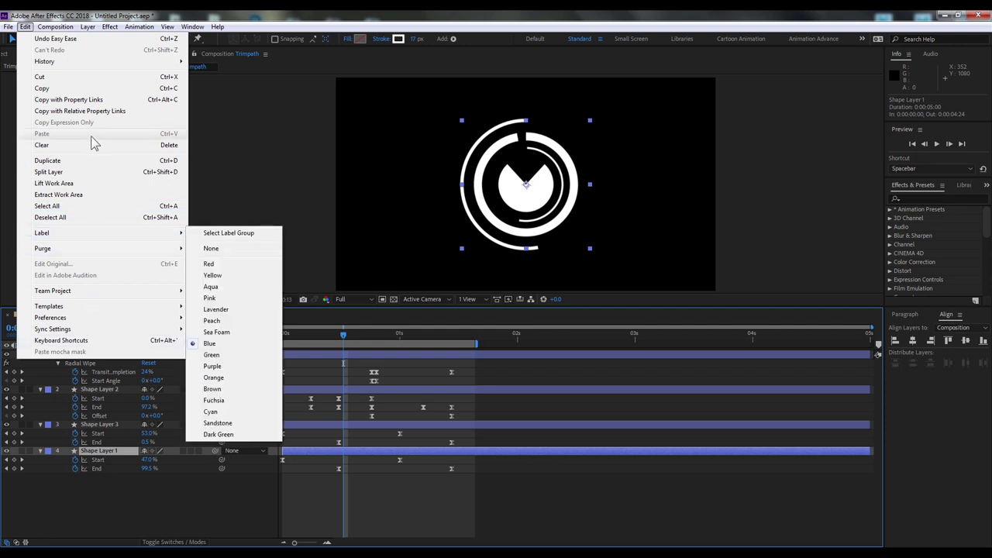
click(70, 161)
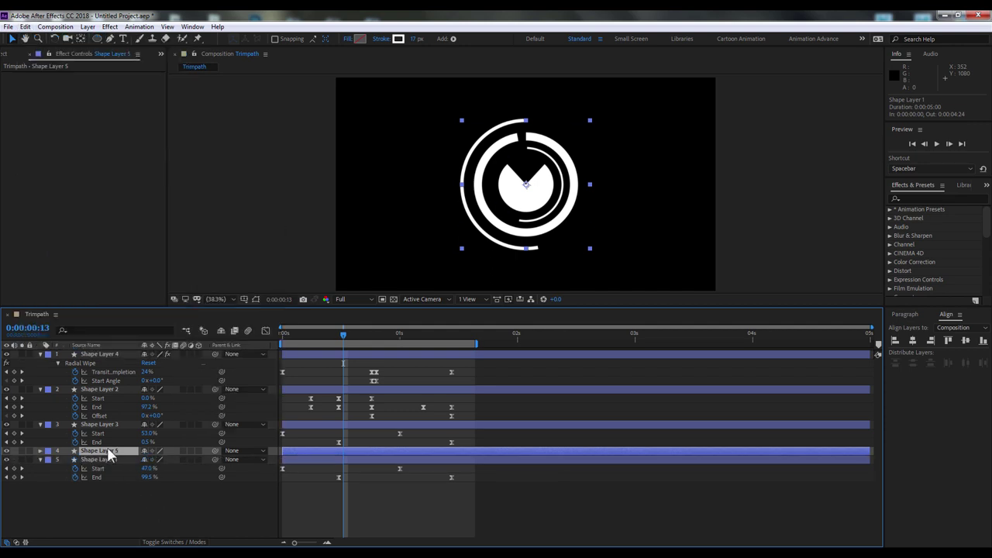
right_click(107, 451)
click(124, 442)
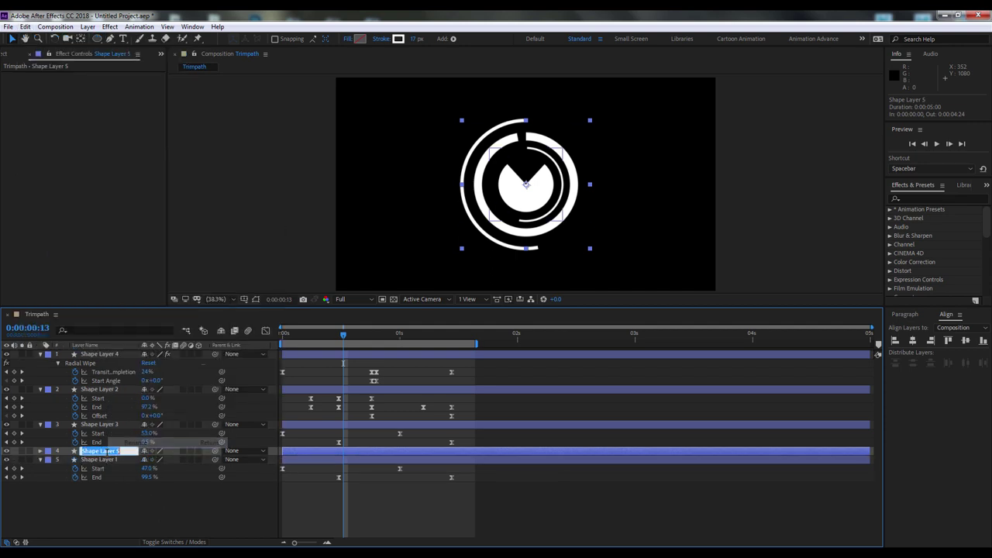
text(dash)
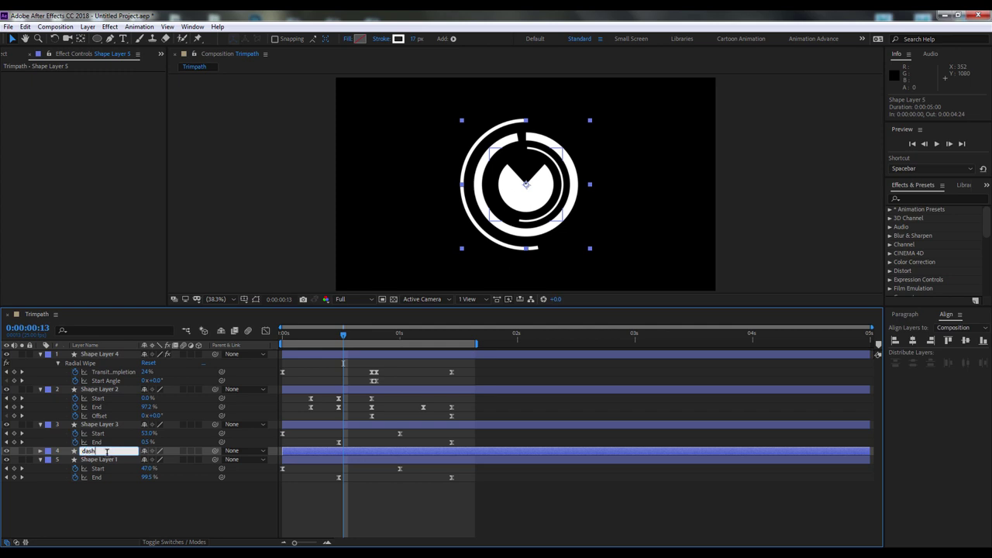
key(Return)
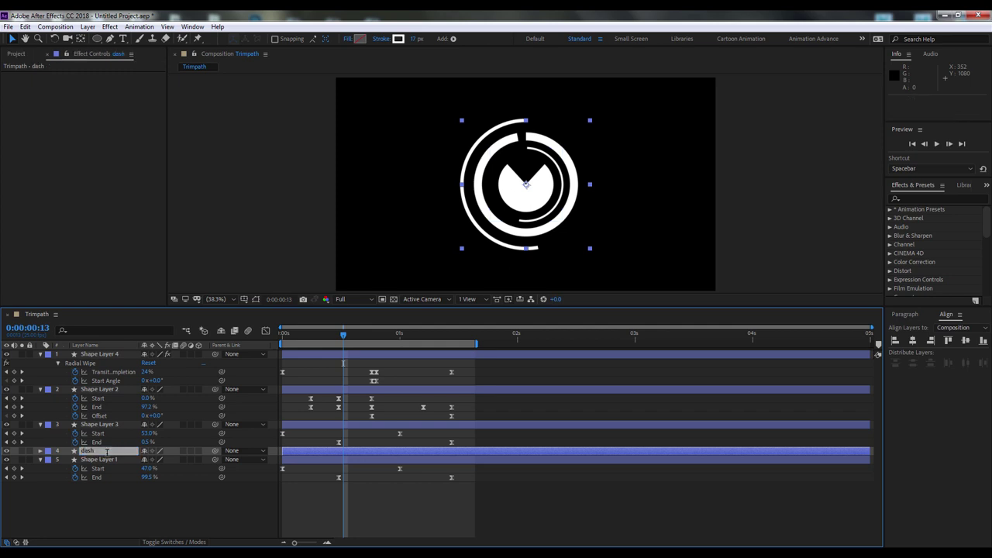
- Scale the dash layer up to 116%
click(41, 451)
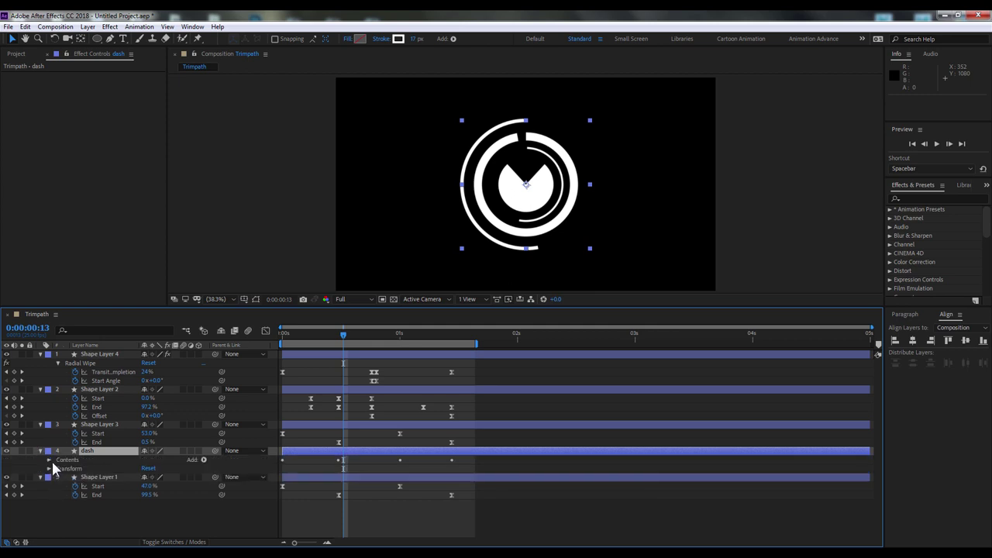
click(49, 461)
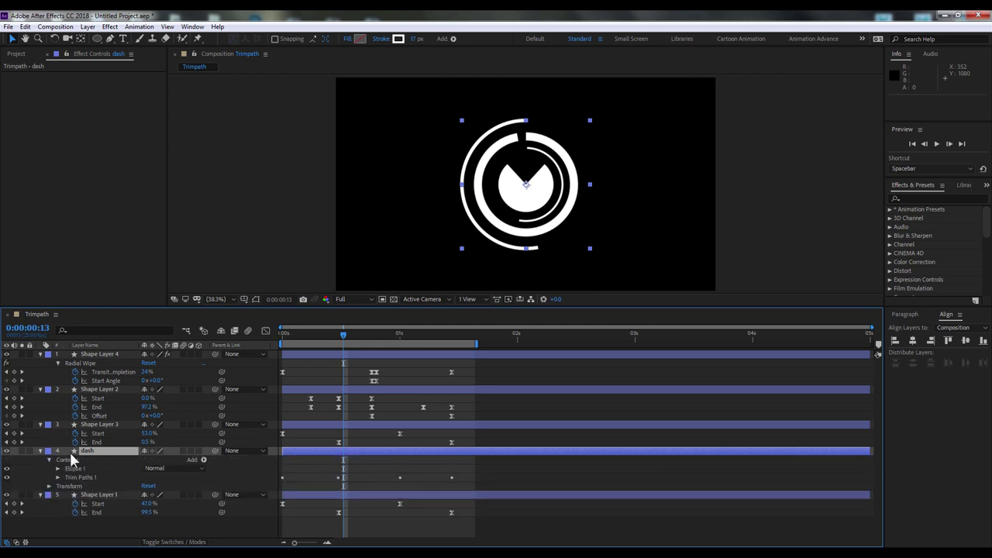
click(72, 486)
key(s)
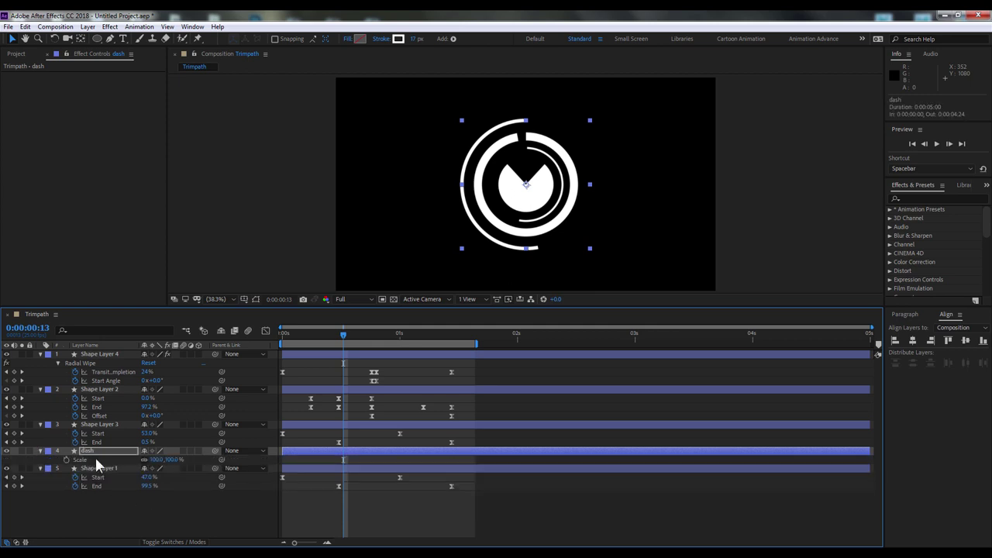
drag(159, 460, 179, 461)
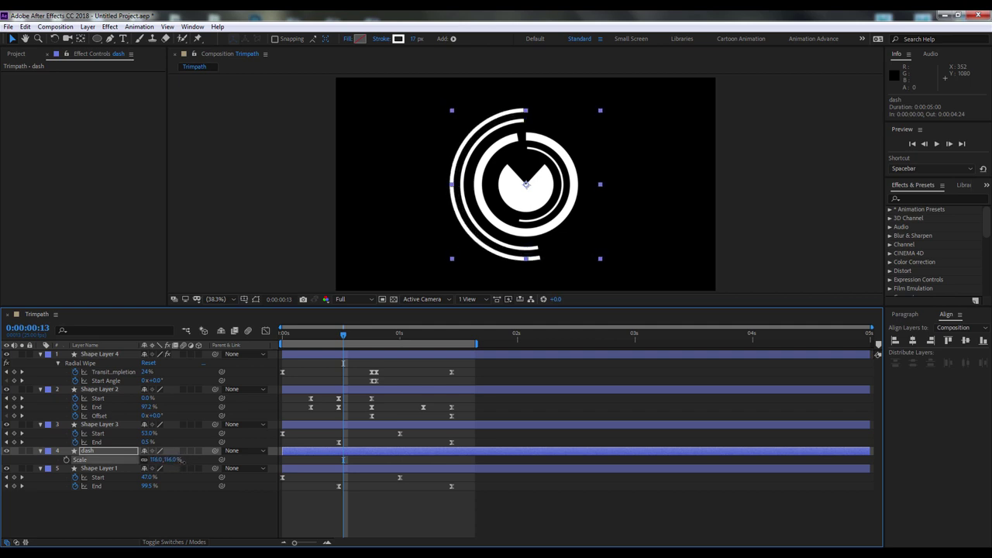
key(F2)
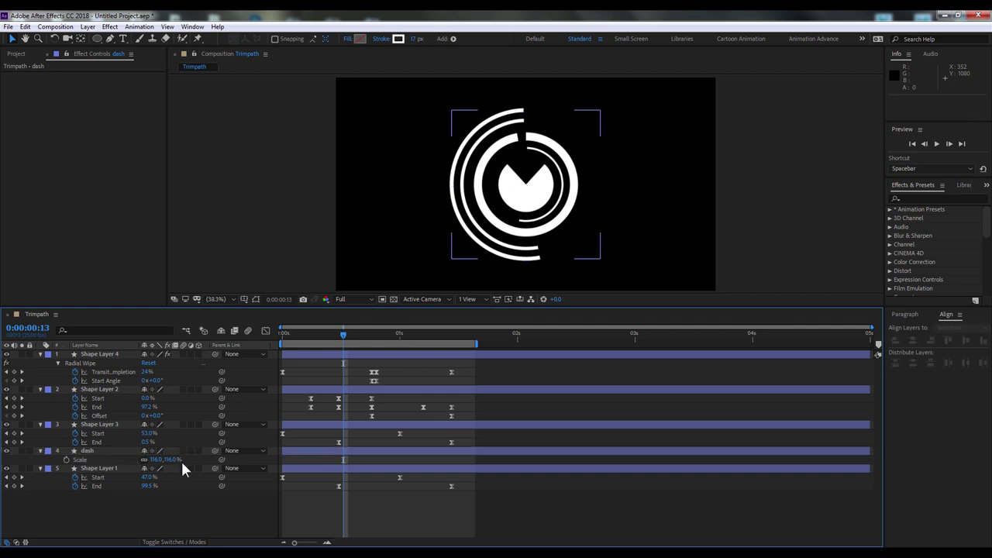
click(109, 451)
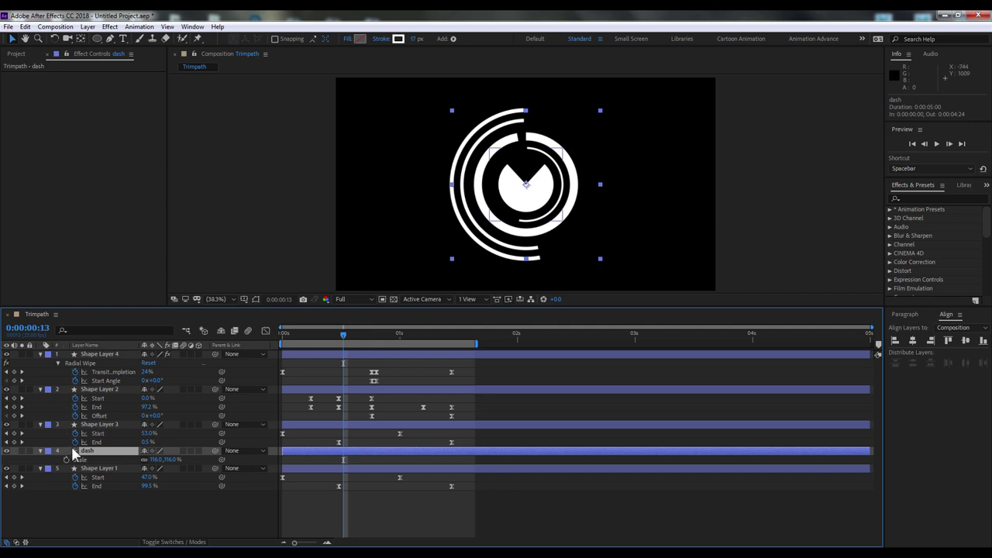
- Set the dash layer's Ellipse 1 Stroke 1 width to 10 for a thinner outer ring
click(41, 451)
click(41, 450)
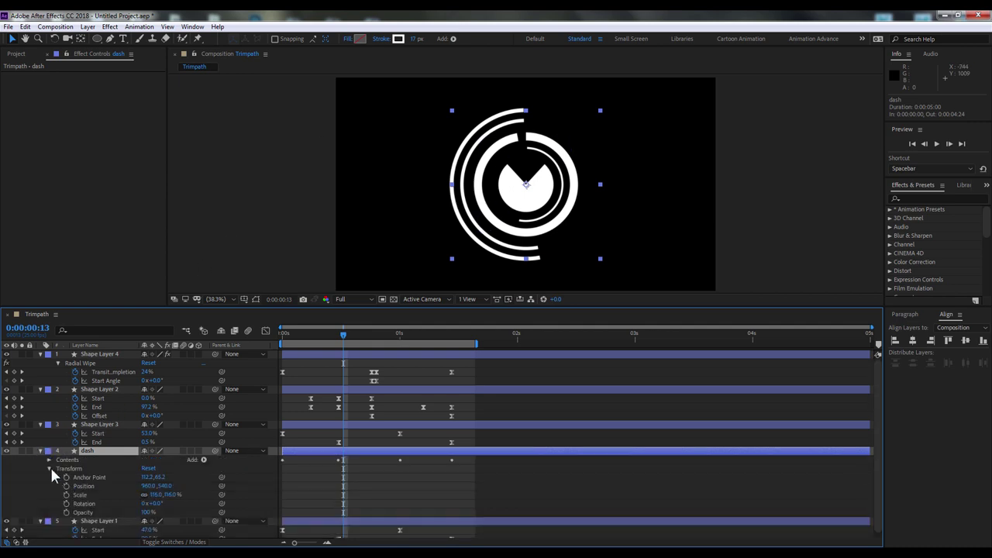
click(49, 469)
click(49, 460)
click(57, 468)
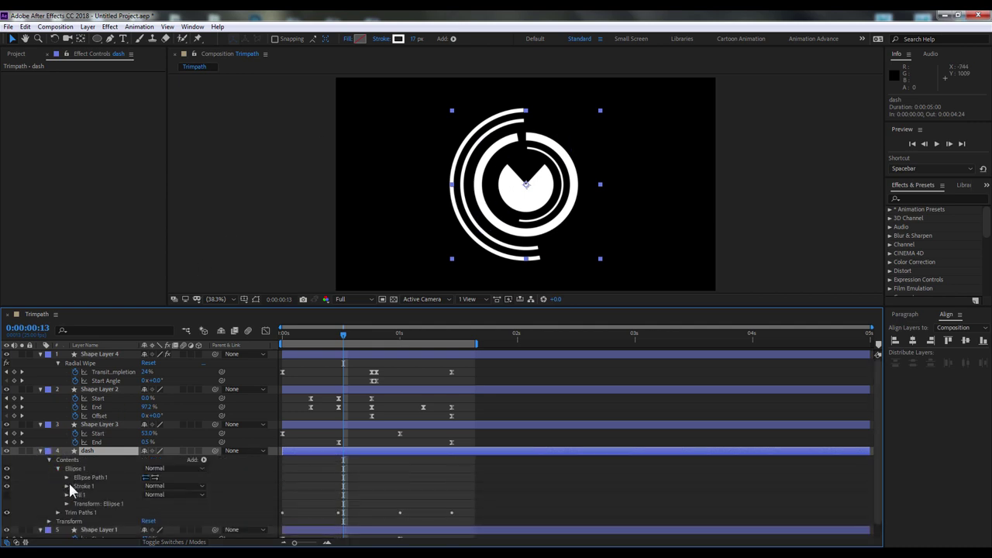
click(66, 486)
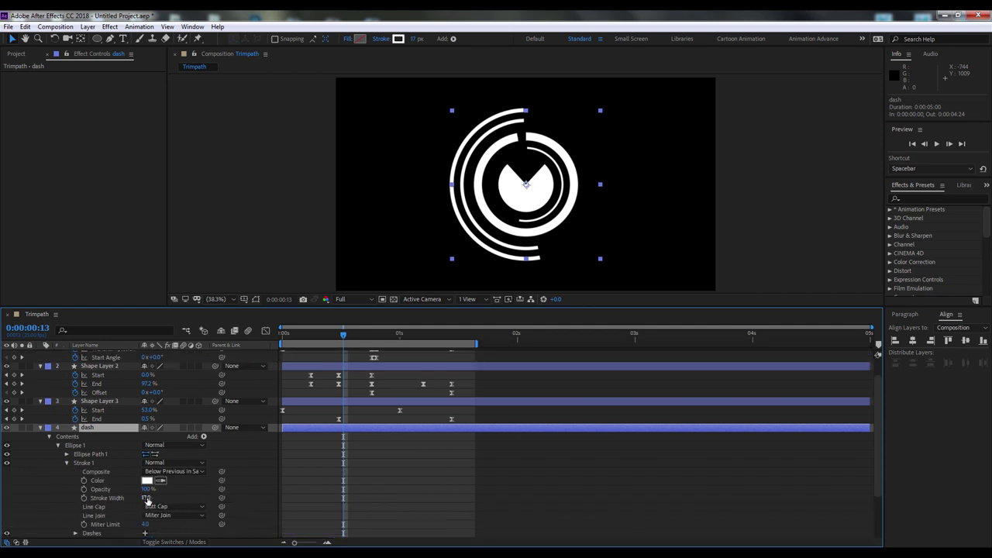
click(147, 498)
text(10)
key(Return)
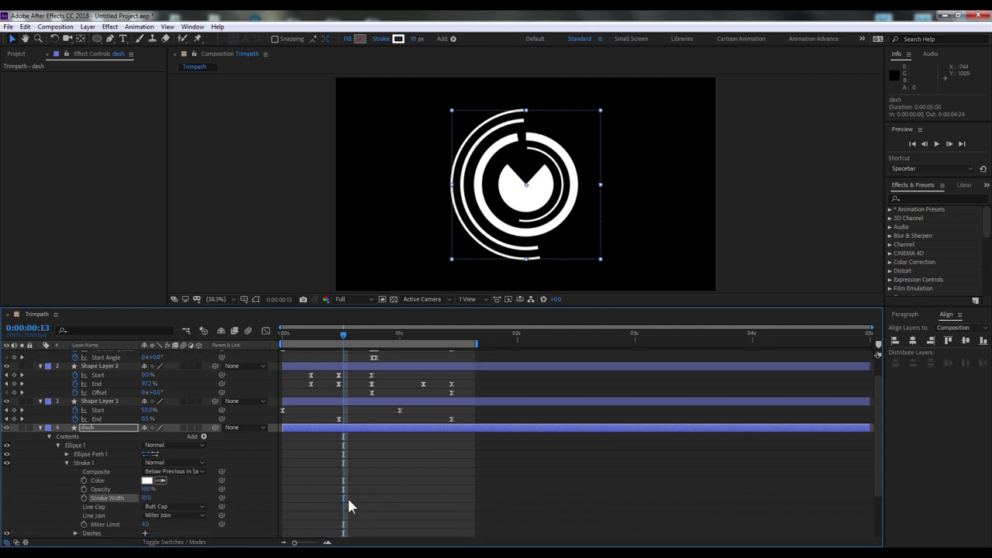
scroll(162, 484, down, 3)
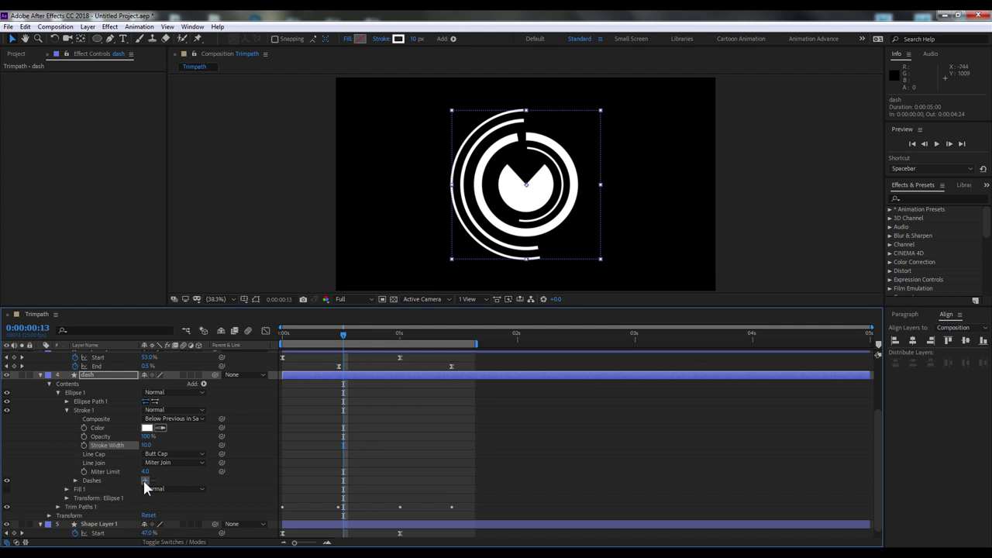
- Add dashes to the outer ring's Stroke 1 with Dash 37 and Round Cap ends
click(144, 481)
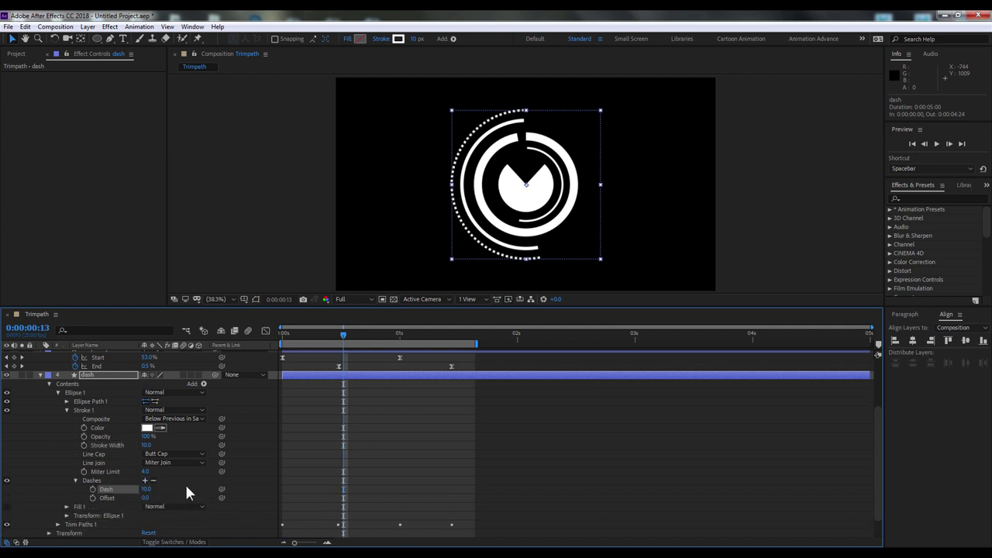
drag(146, 490, 168, 494)
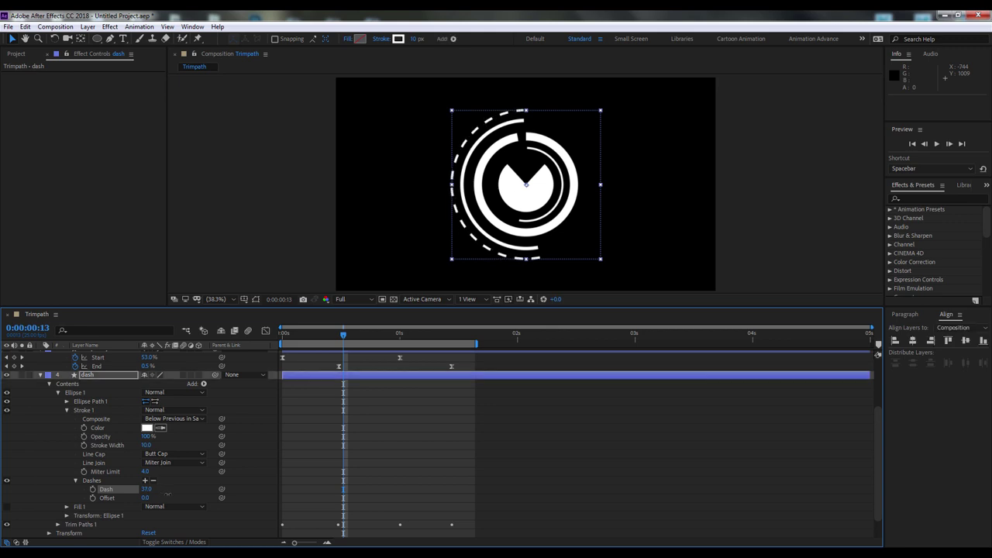
click(165, 463)
click(165, 453)
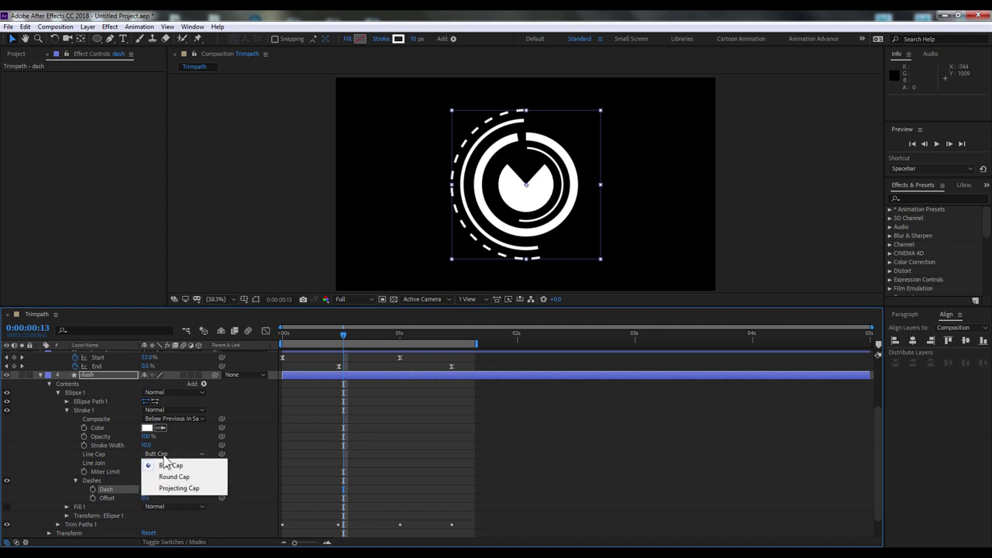
click(167, 476)
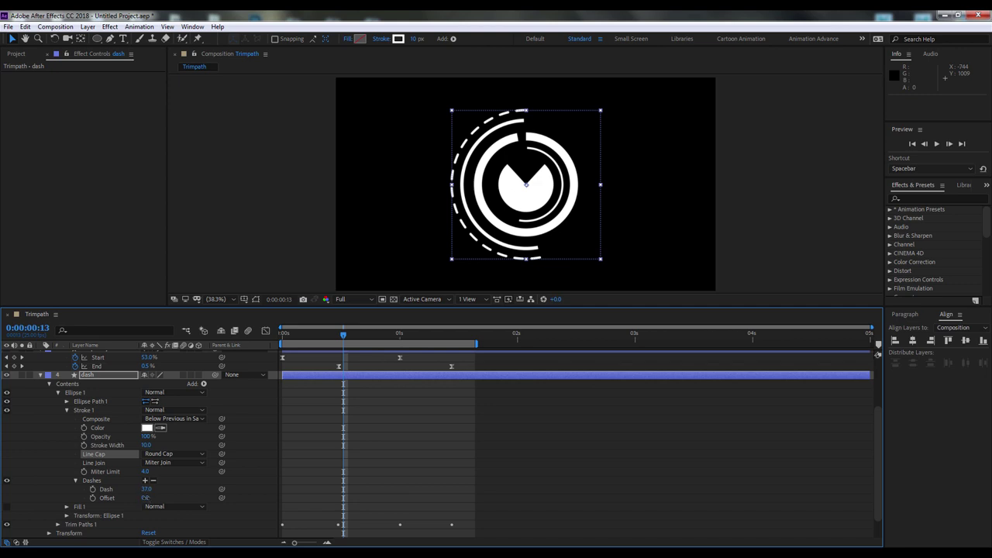
- Reset the dash Offset to 0 and scrub the timeline to preview the rings
drag(145, 498, 166, 496)
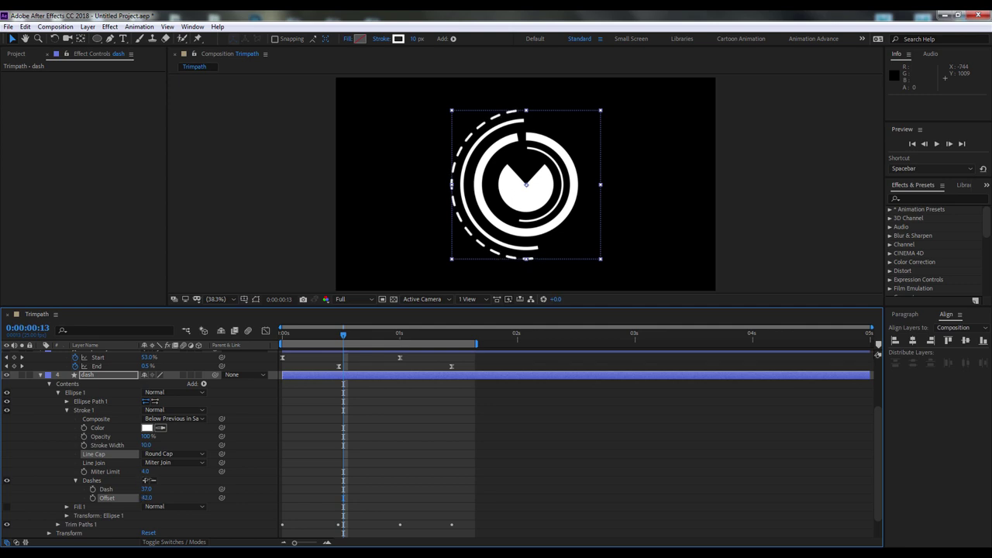
key(ctrl+z)
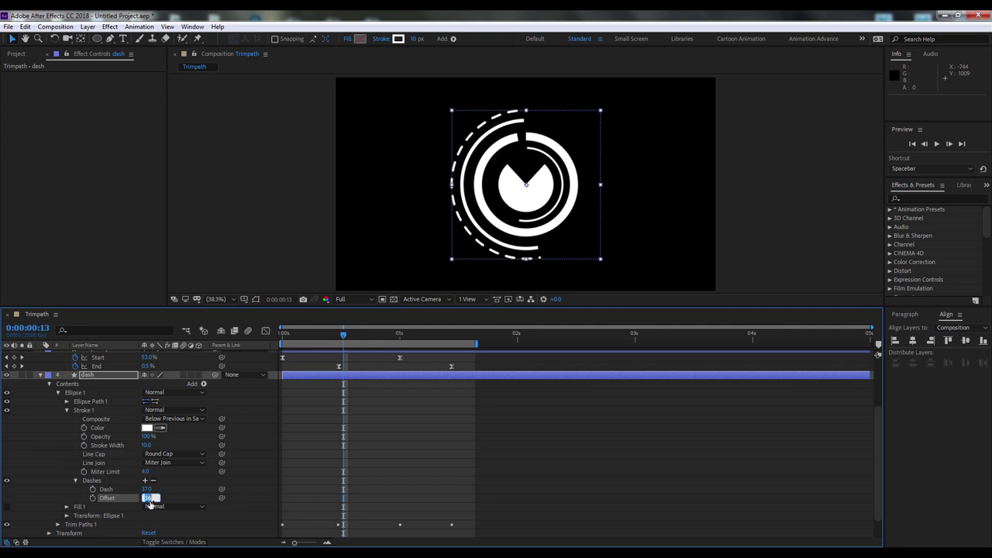
text(0)
drag(146, 489, 149, 489)
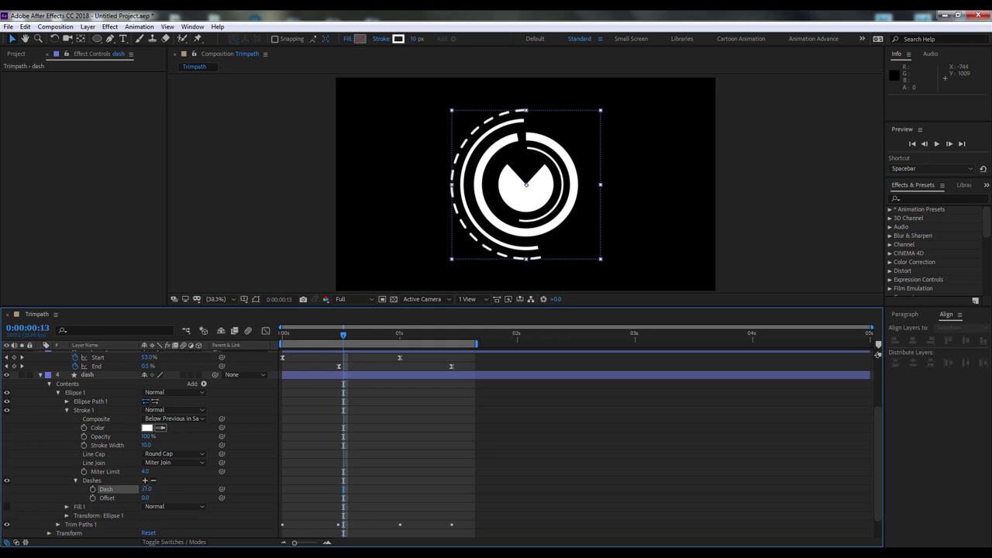
click(285, 334)
drag(291, 342, 353, 342)
- Set the ring's Stroke Width to 6 px
click(144, 446)
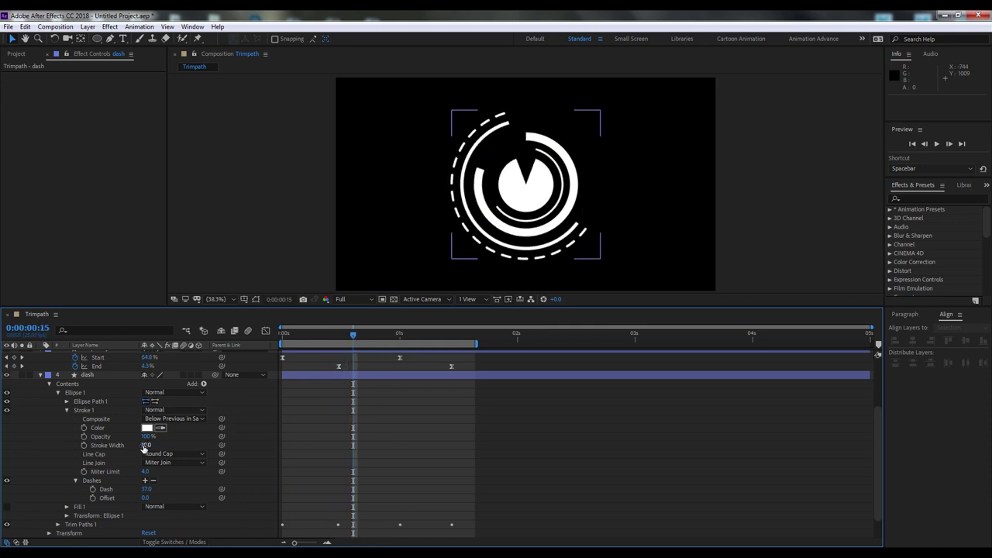
click(145, 446)
text(6)
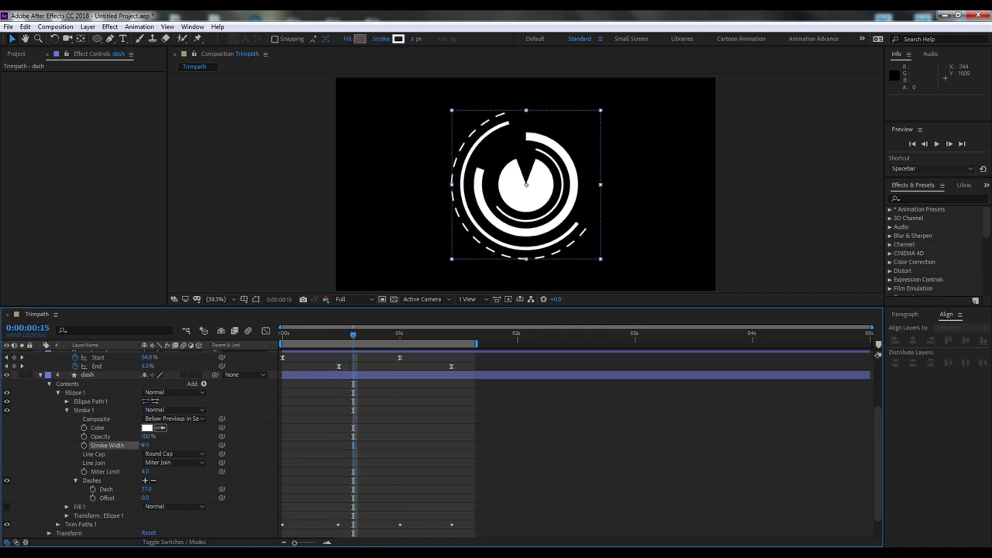
key(Return)
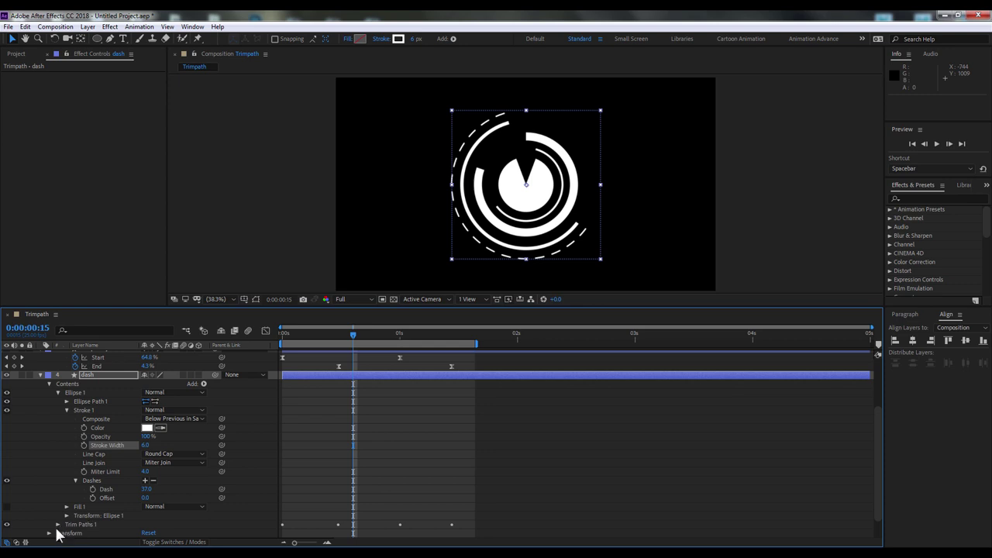
- Scale the dash layer down to 91% and scrub back to preview the inner dashed ring
click(49, 533)
scroll(120, 490, down, 3)
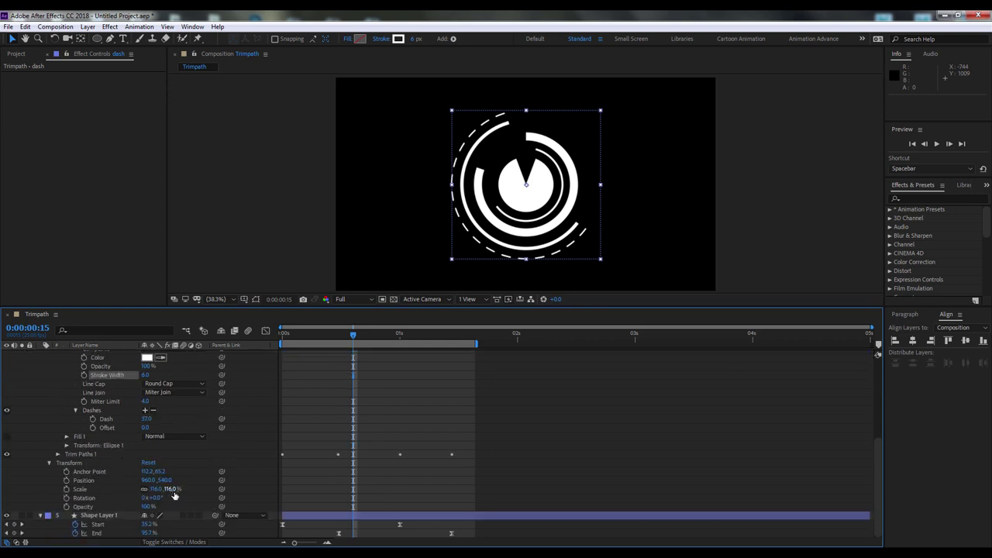
drag(174, 493, 155, 493)
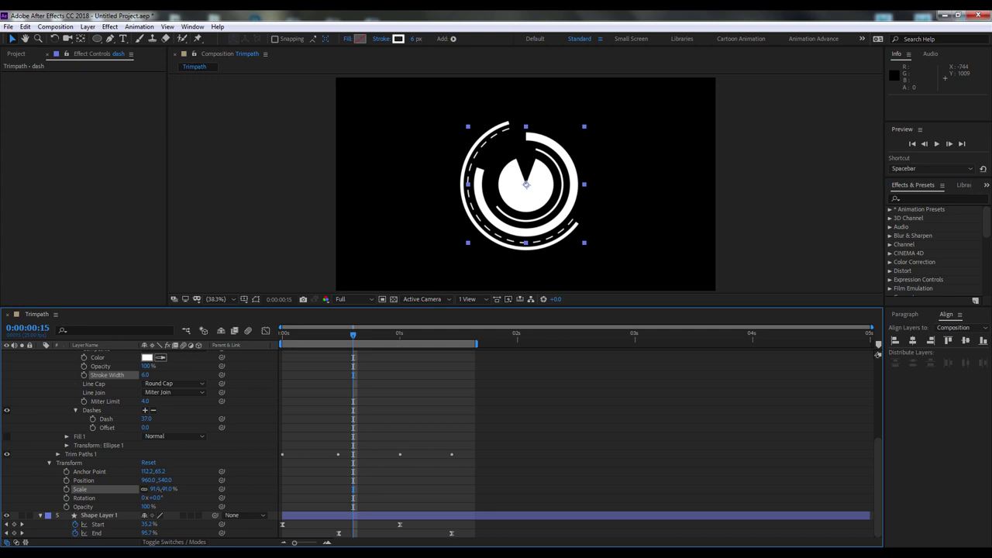
drag(158, 489, 245, 494)
click(313, 481)
mouse_move(282, 334)
mouse_down()
mouse_move(413, 334)
mouse_move(330, 315)
mouse_move(433, 328)
mouse_move(313, 320)
mouse_move(320, 324)
mouse_up()
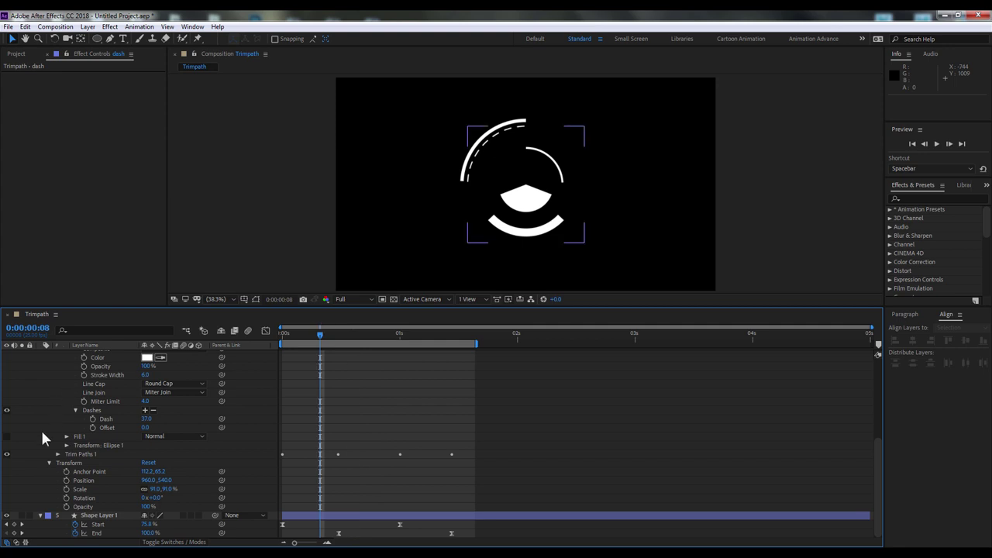
scroll(86, 432, up, 2)
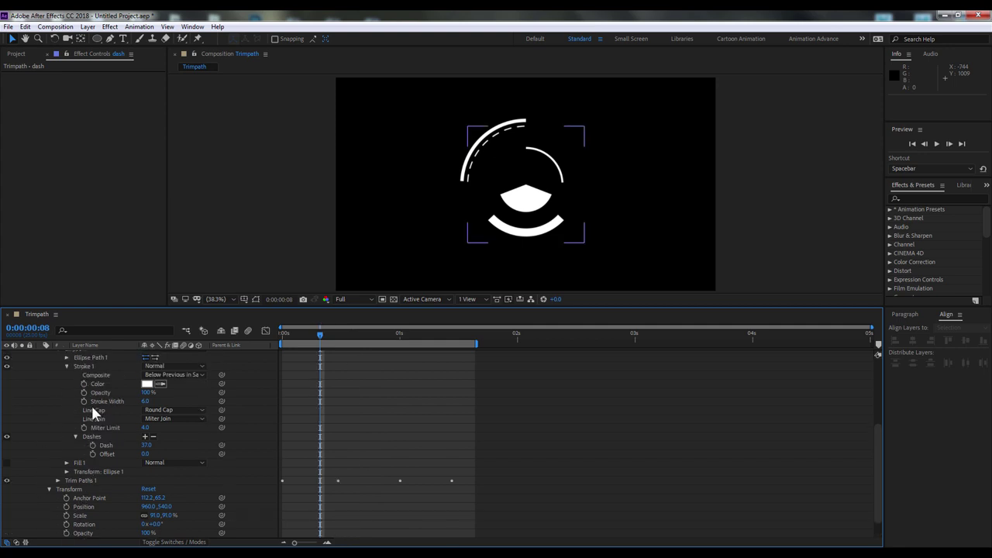
scroll(92, 406, up, 2)
- Duplicate the dash layer as dash 2 and set its Scale to 114%
click(85, 360)
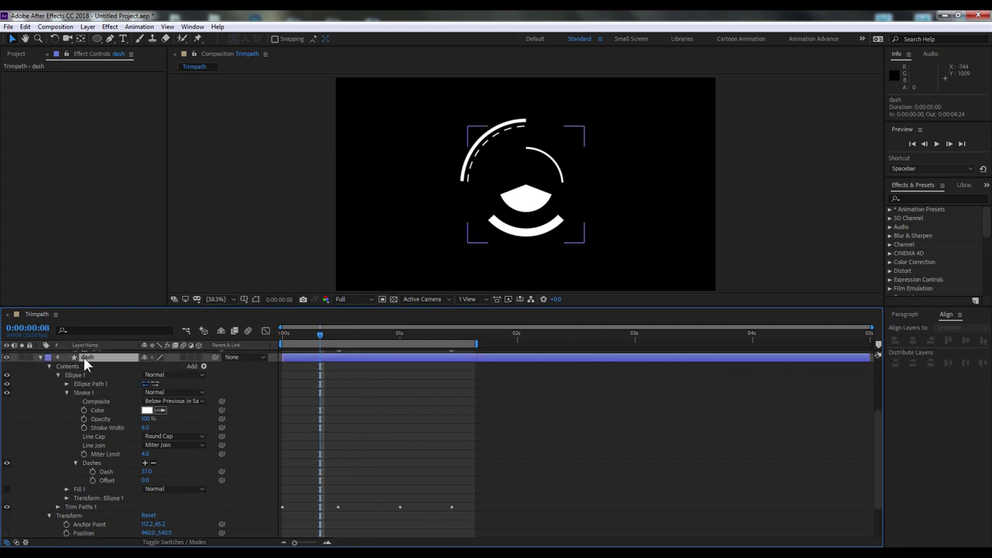
click(26, 27)
click(47, 160)
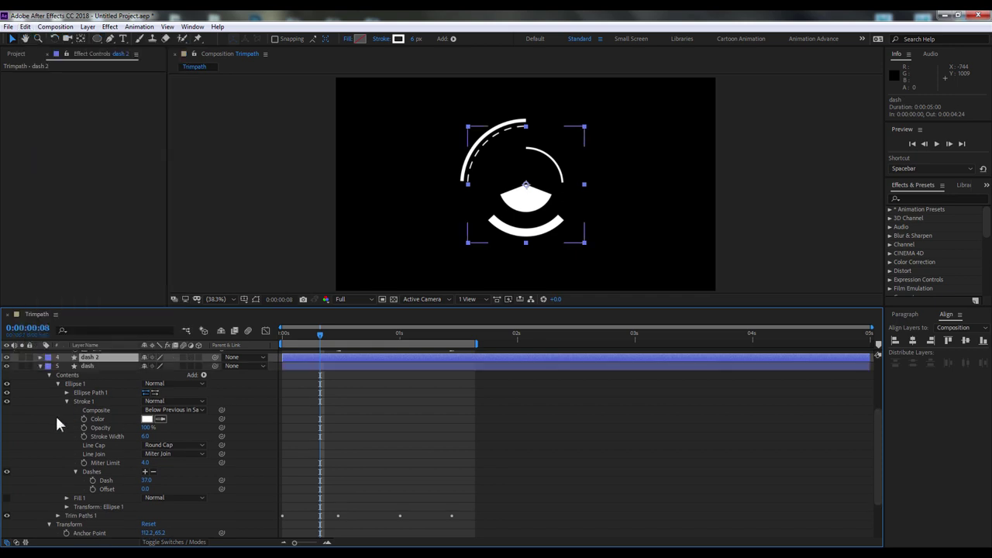
click(39, 356)
click(49, 375)
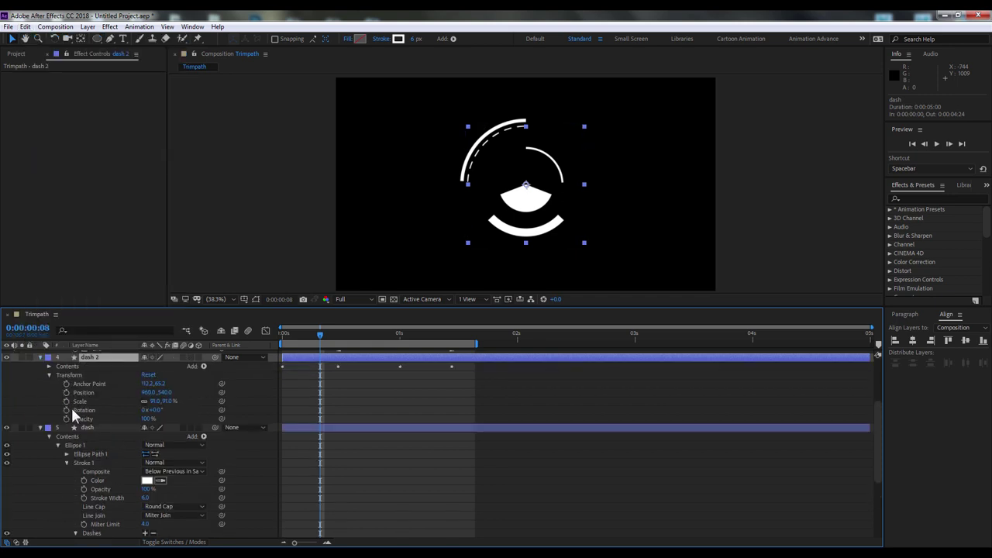
click(344, 335)
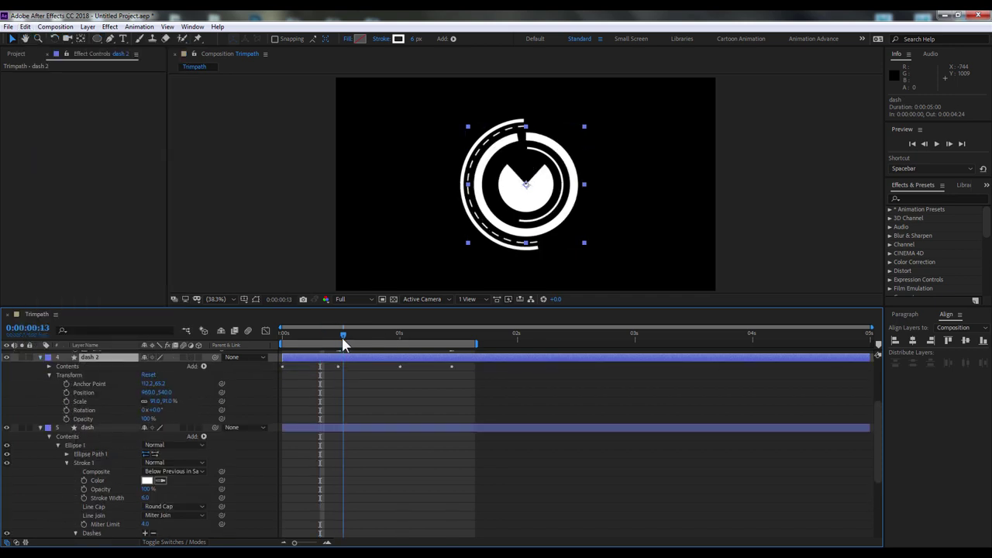
drag(169, 405, 187, 405)
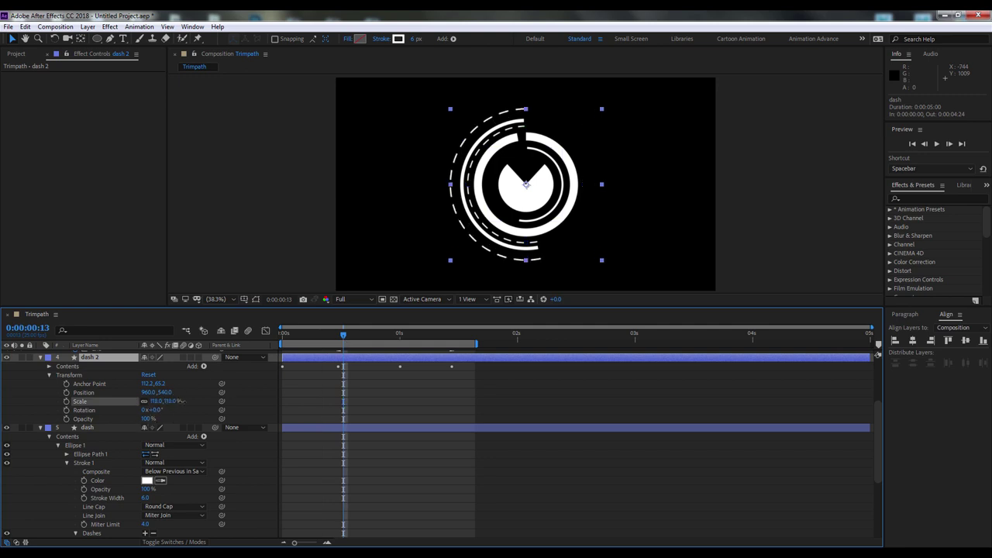
key(Return)
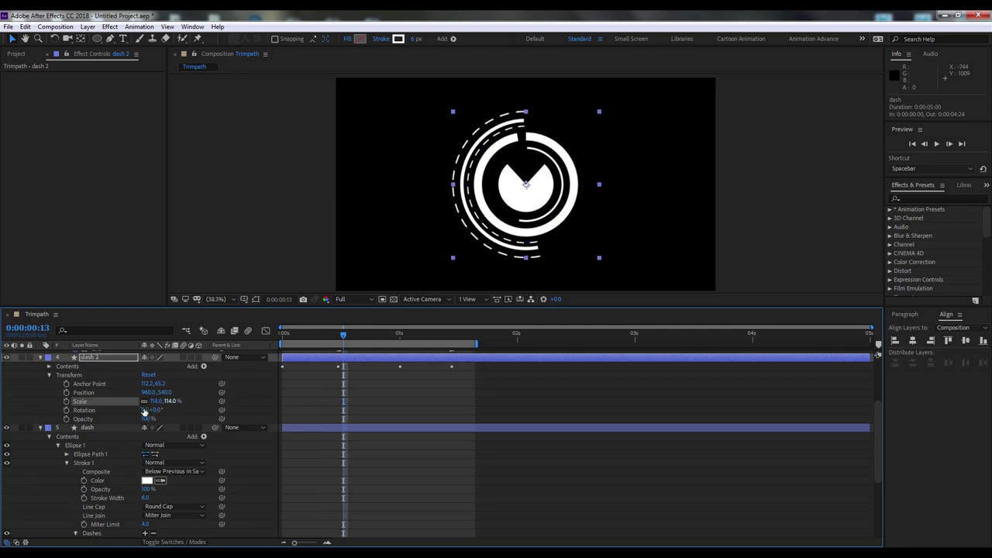
- Expand dash 2's Contents > Ellipse 1 > Stroke 1 settings
click(48, 374)
click(49, 366)
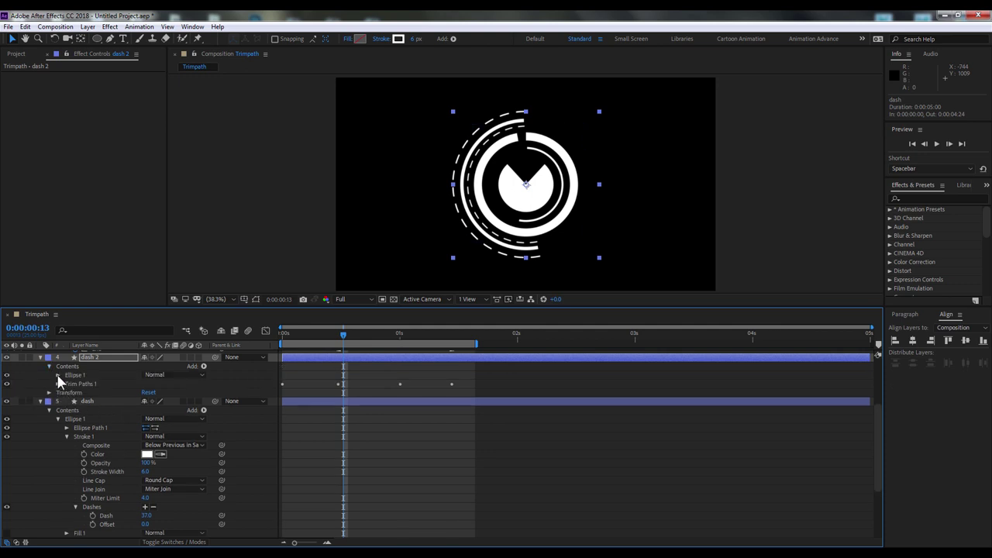
click(56, 373)
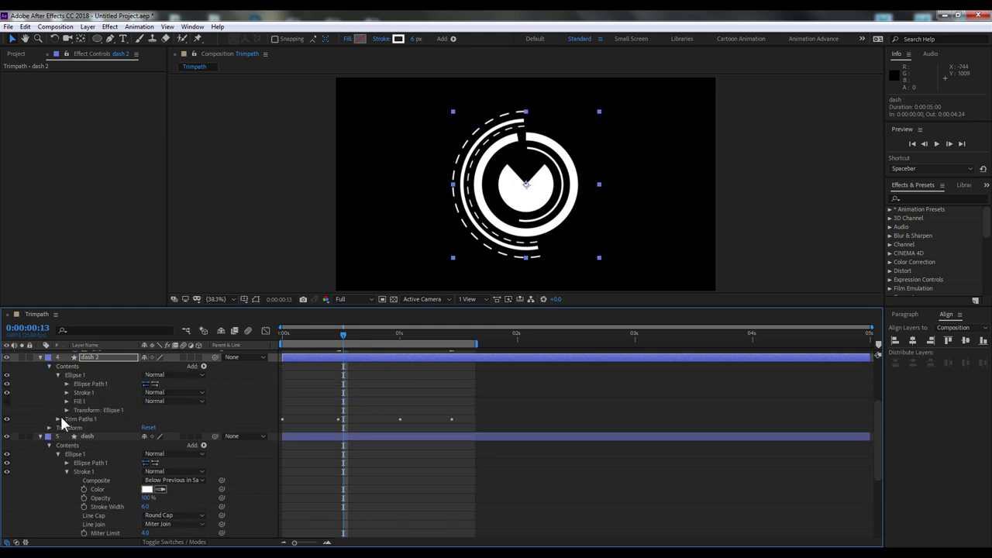
click(67, 393)
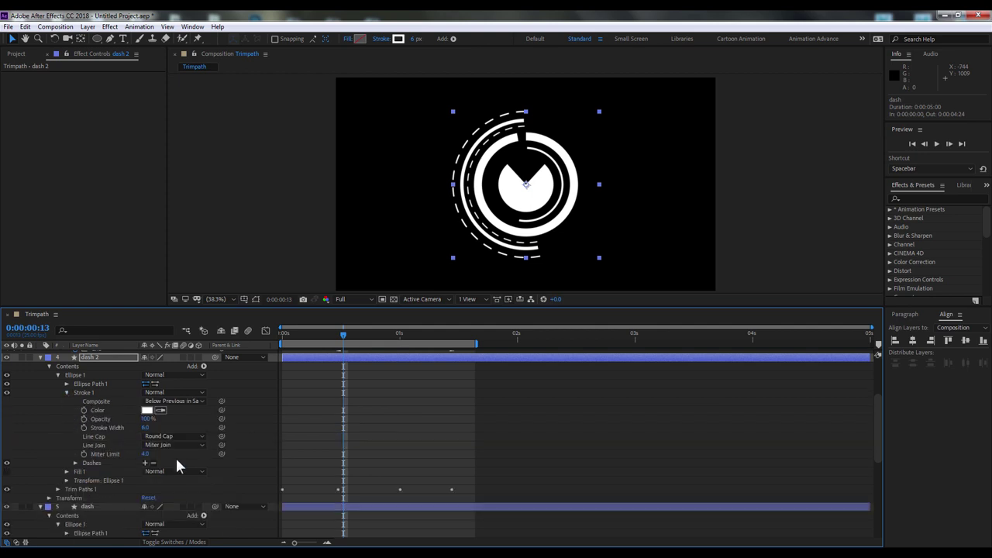
- Add a Gap to dash 2's dash pattern and experiment with Dash, Offset and Gap values
click(75, 464)
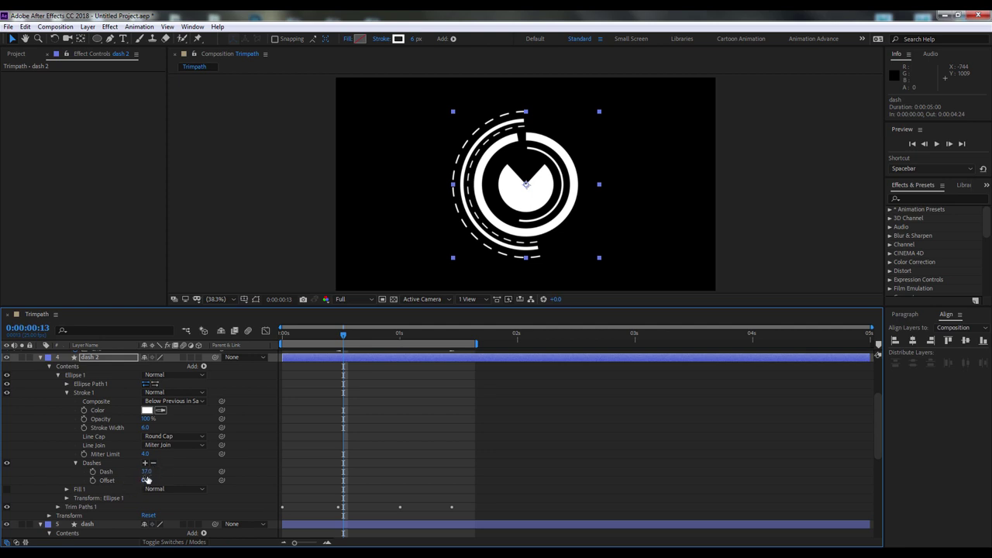
mouse_move(146, 471)
mouse_down()
mouse_move(132, 471)
mouse_move(151, 438)
mouse_up()
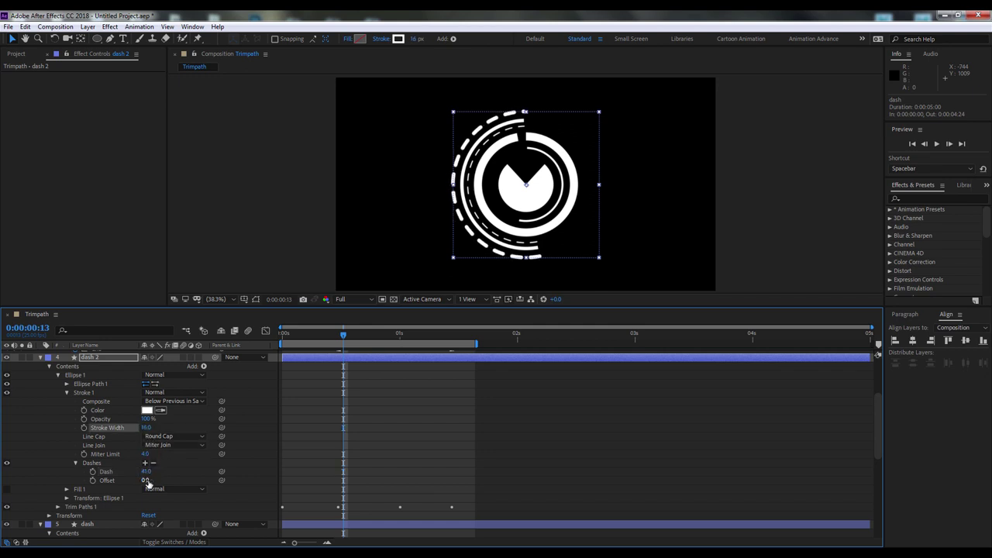
drag(144, 454, 150, 455)
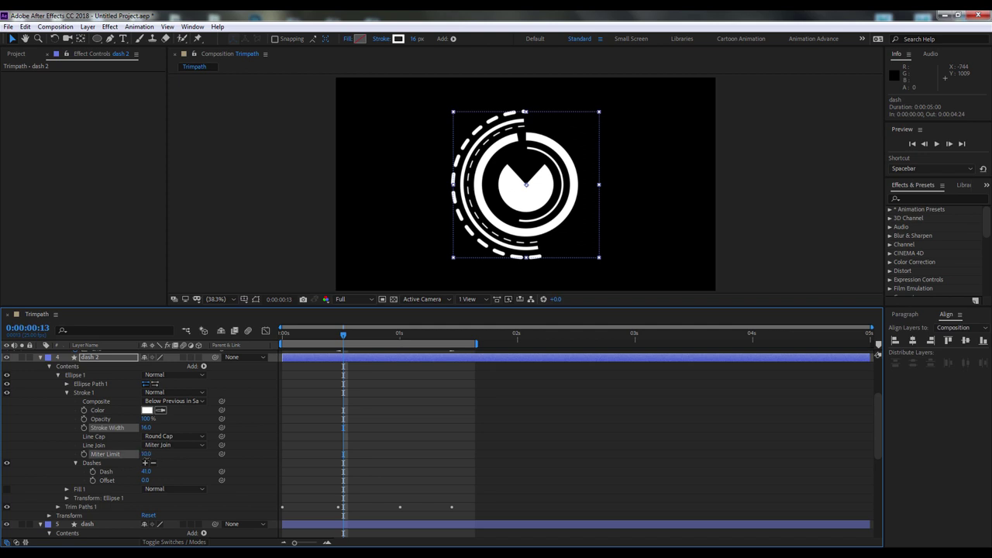
key(ctrl+z)
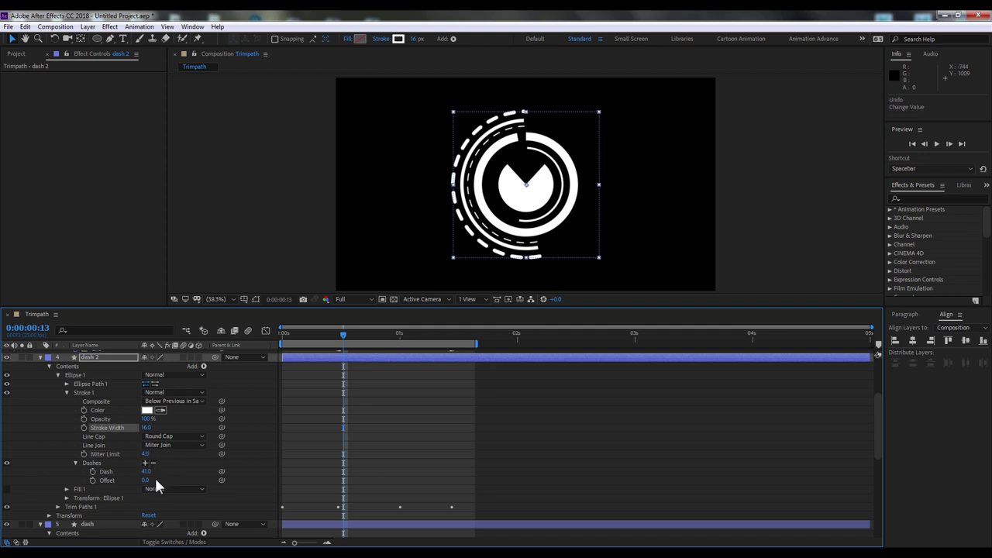
drag(145, 479, 109, 480)
mouse_move(109, 480)
mouse_down()
mouse_move(376, 454)
mouse_move(160, 452)
mouse_move(160, 464)
mouse_up()
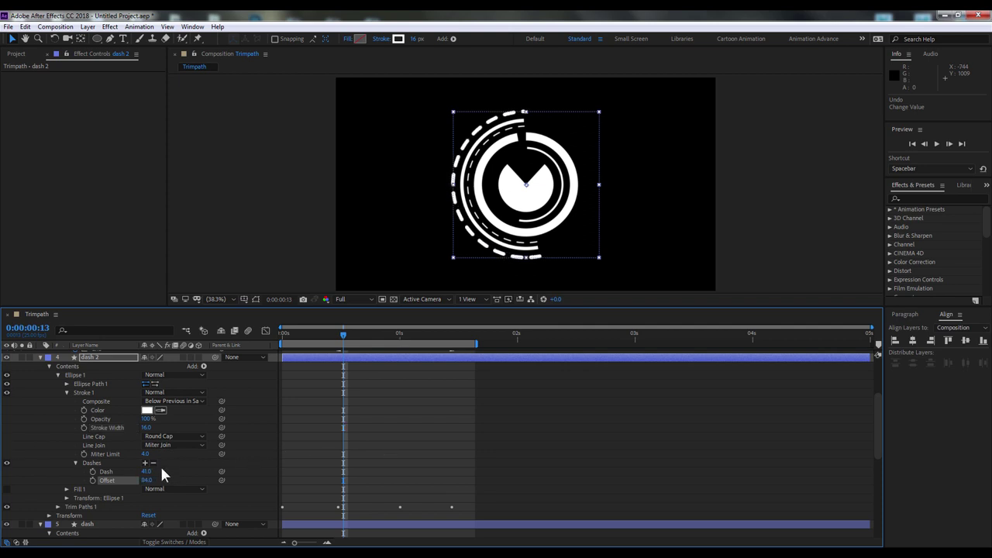
click(145, 463)
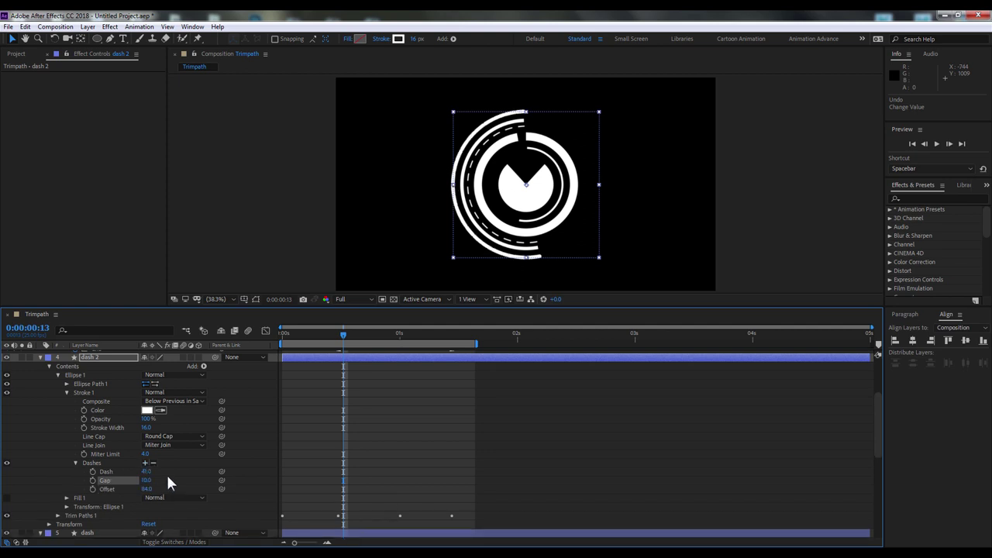
drag(153, 481, 183, 478)
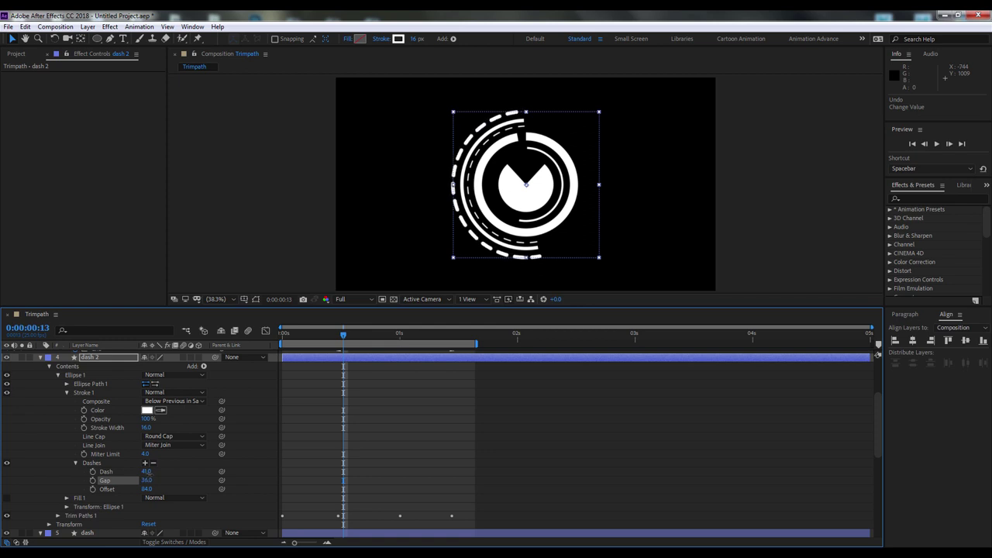
drag(147, 473, 119, 471)
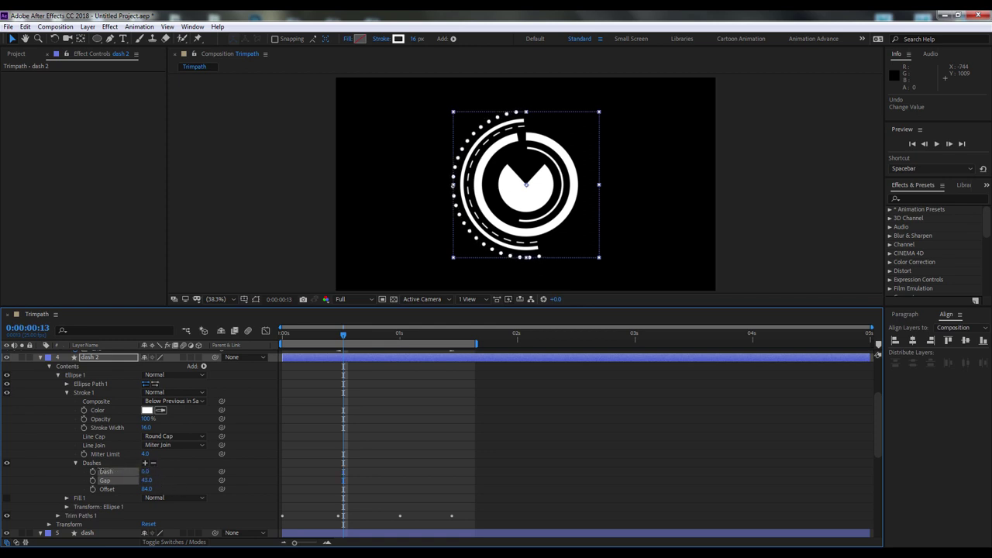
drag(144, 472, 185, 481)
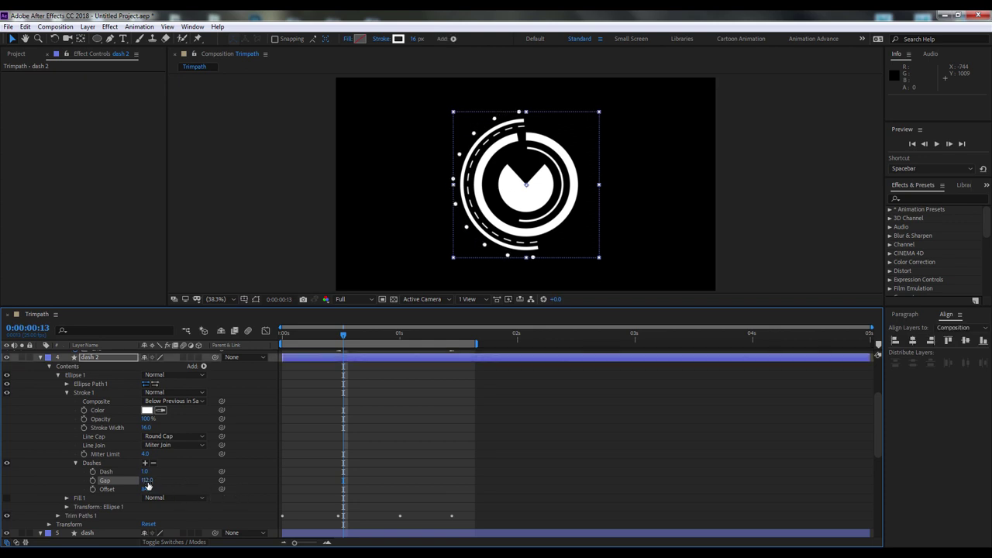
- Set Dash 0, Stroke Width 17 and Gap 91 for round dots, then deselect
click(147, 482)
text(110)
key(Return)
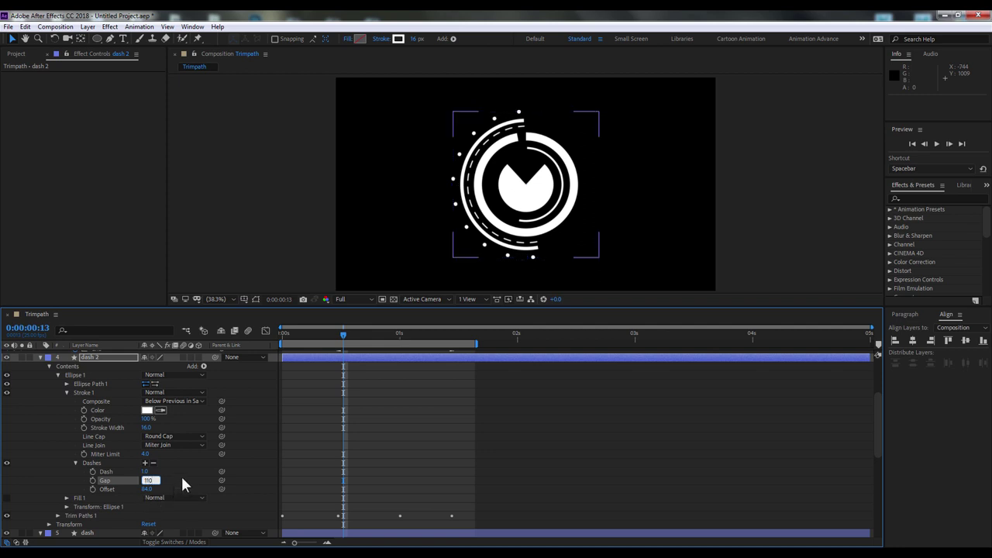
drag(146, 472, 137, 471)
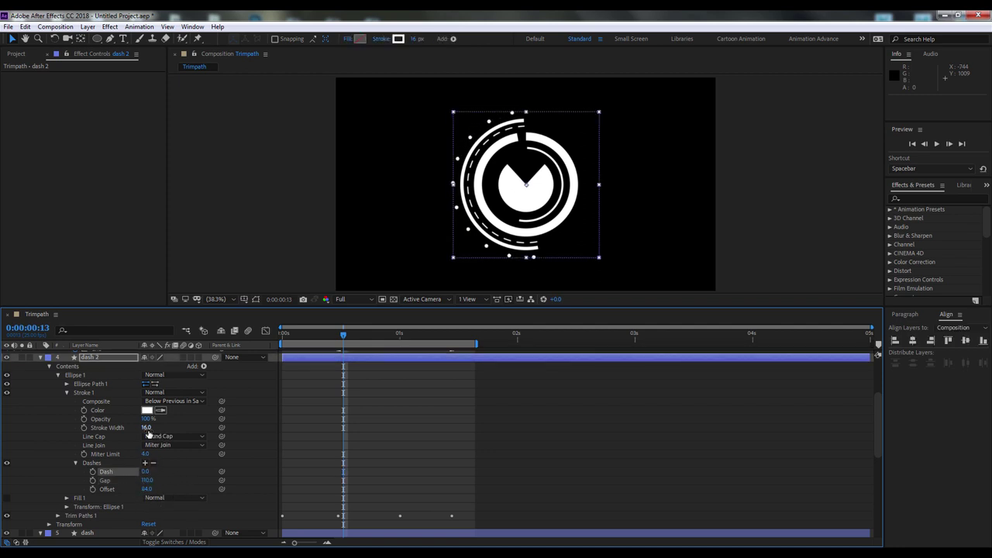
drag(146, 427, 146, 427)
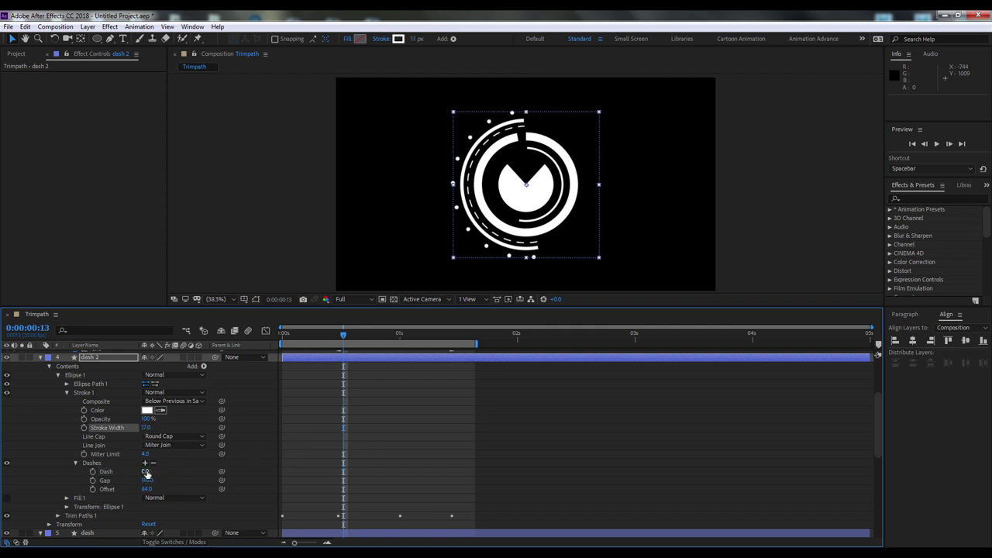
drag(147, 472, 141, 471)
click(128, 472)
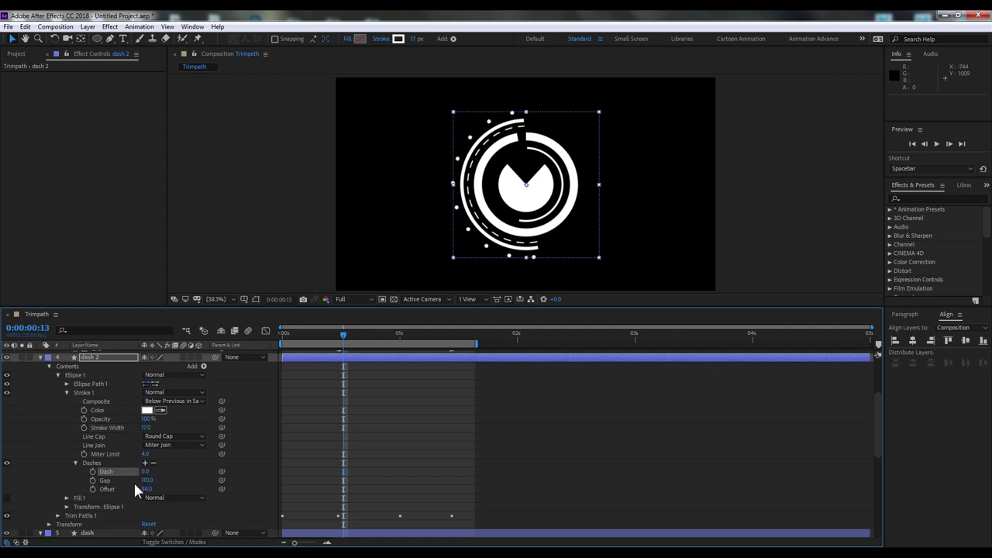
drag(146, 481, 132, 480)
click(341, 419)
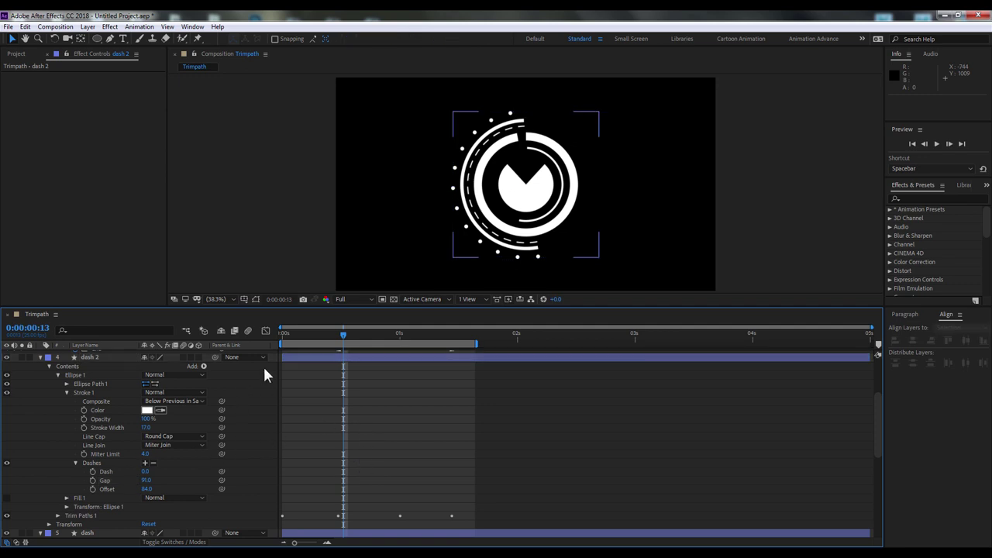
- Time-reverse dash 2's Trim Paths Start and End keyframes and scrub to preview
click(58, 515)
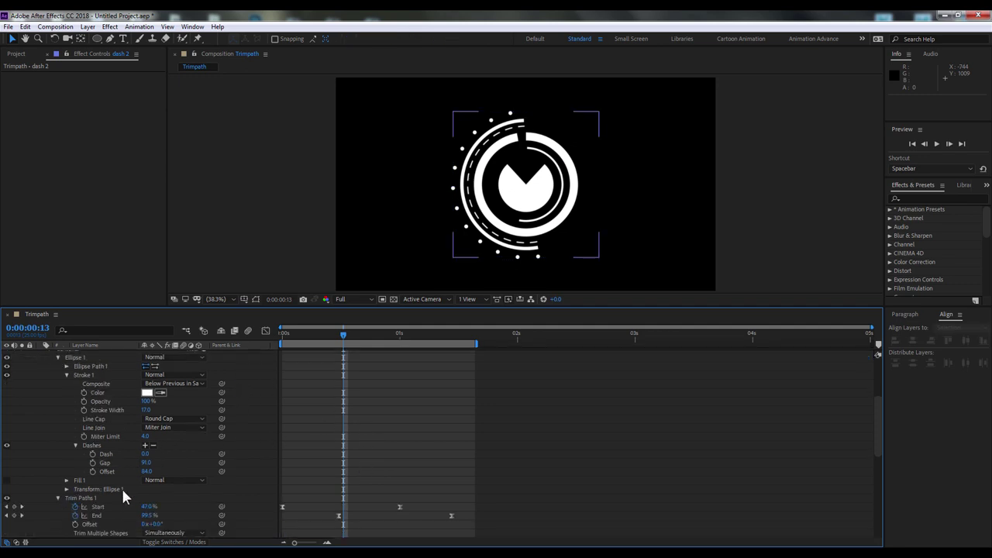
scroll(123, 486, down, 3)
drag(461, 464, 262, 505)
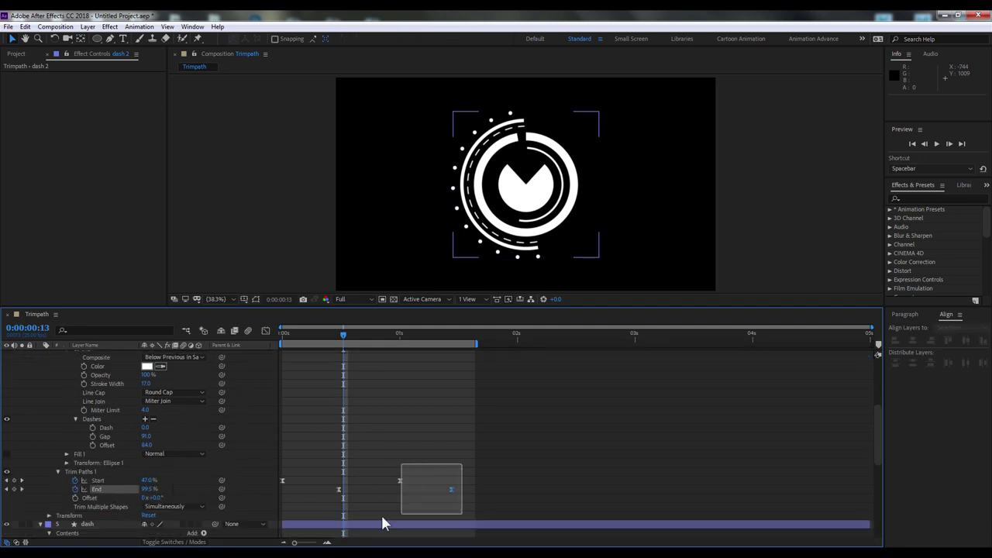
right_click(282, 480)
mouse_move(372, 473)
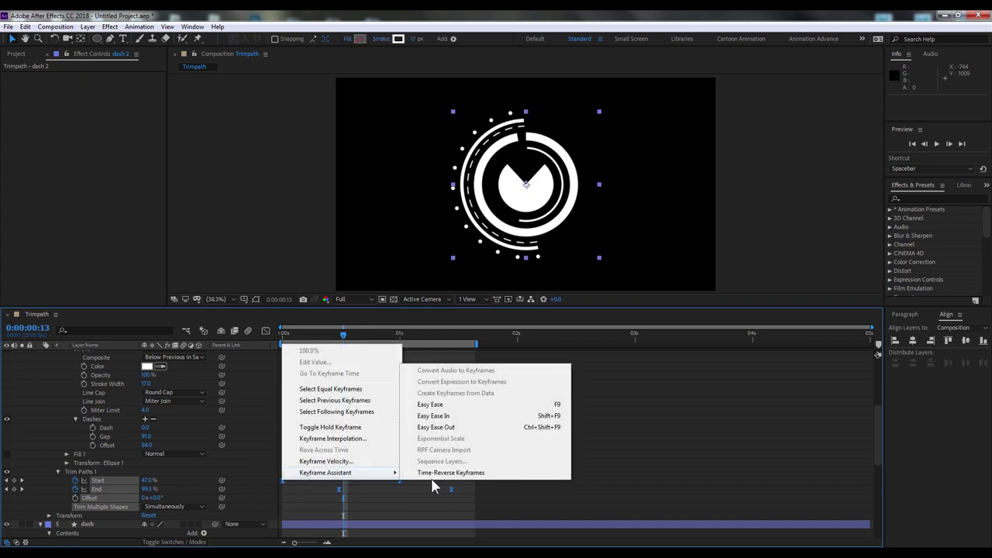
click(482, 471)
click(423, 457)
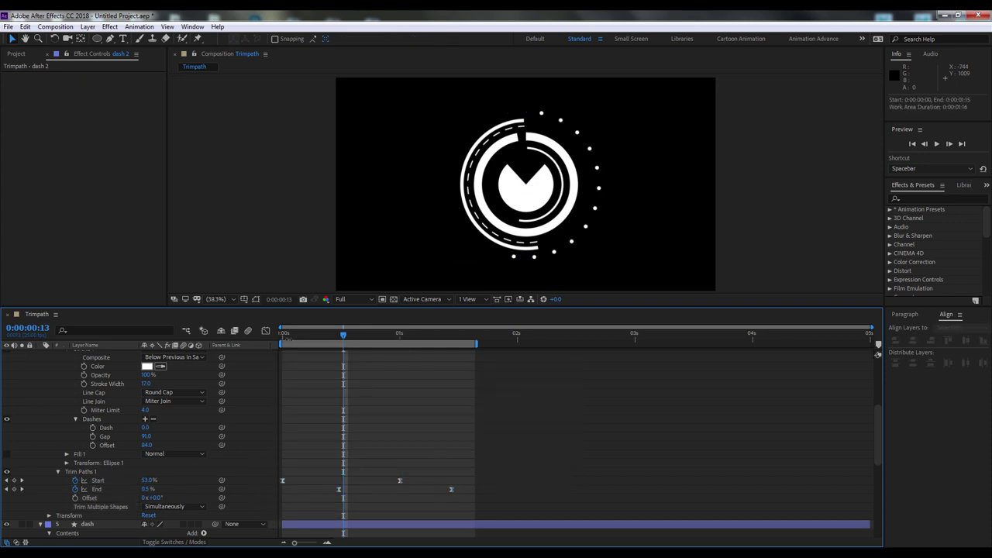
mouse_move(286, 342)
mouse_down()
mouse_move(387, 353)
mouse_move(313, 345)
mouse_move(362, 344)
mouse_up()
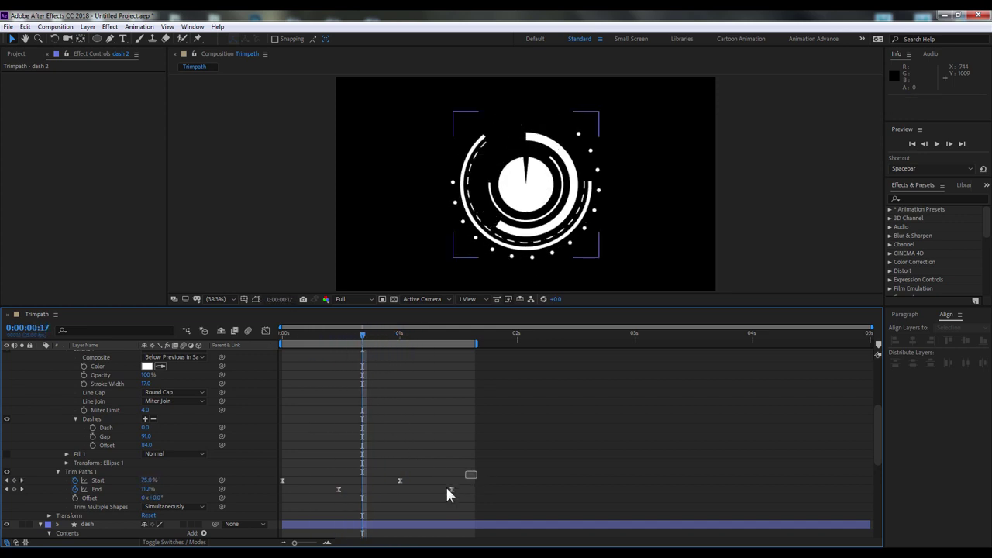
- Reselect the Start and End keyframes and time-reverse them again
drag(478, 471, 279, 511)
right_click(282, 481)
click(329, 463)
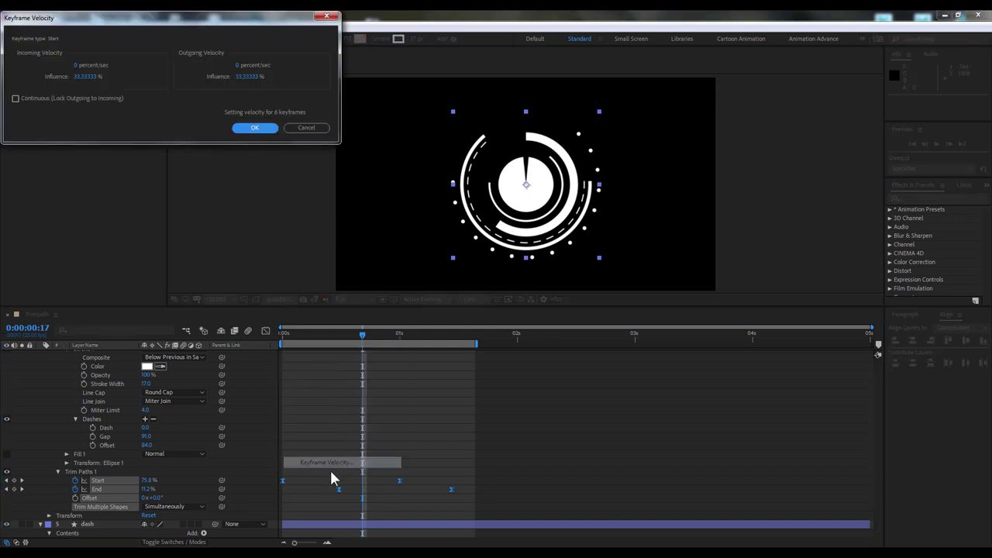
click(307, 127)
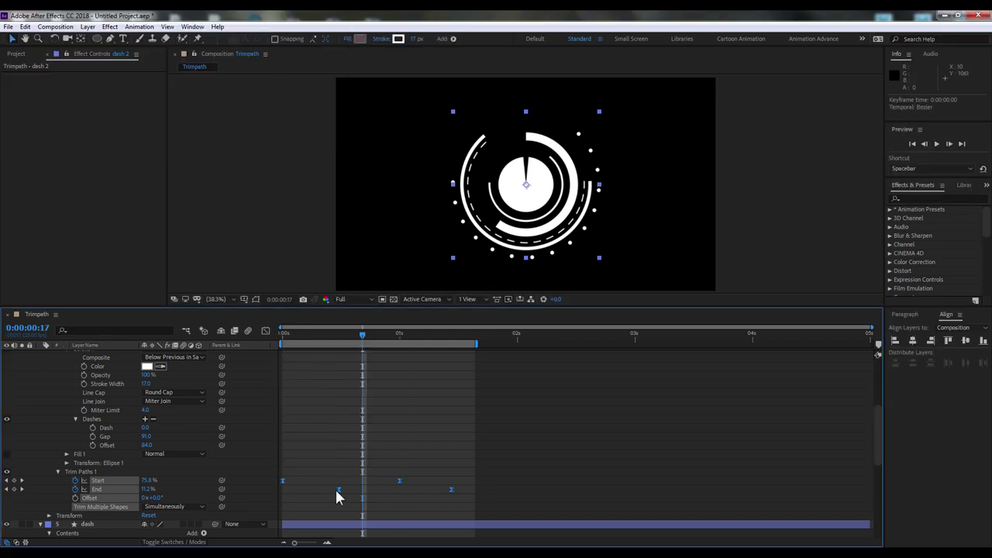
right_click(336, 488)
mouse_move(385, 484)
click(481, 486)
drag(451, 486, 419, 487)
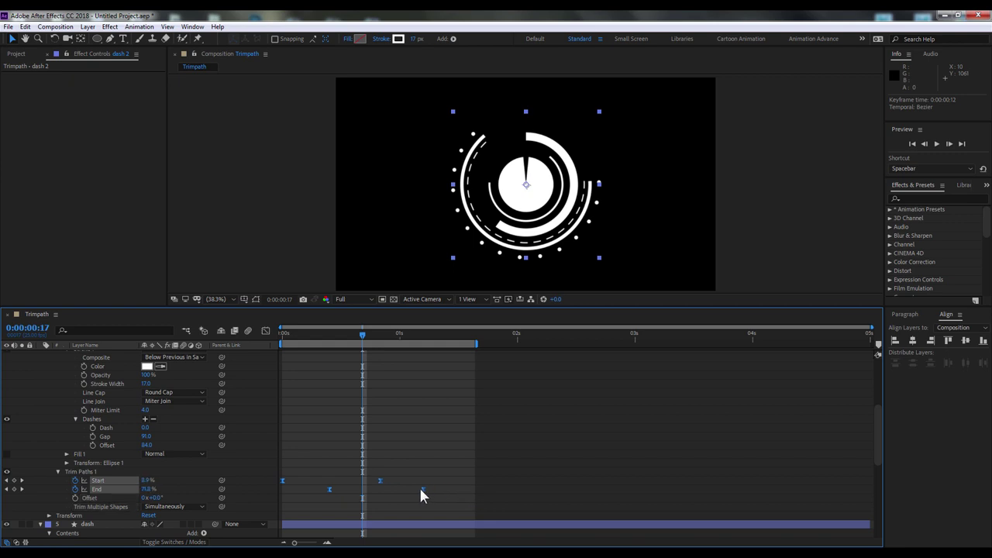
key(ctrl+z)
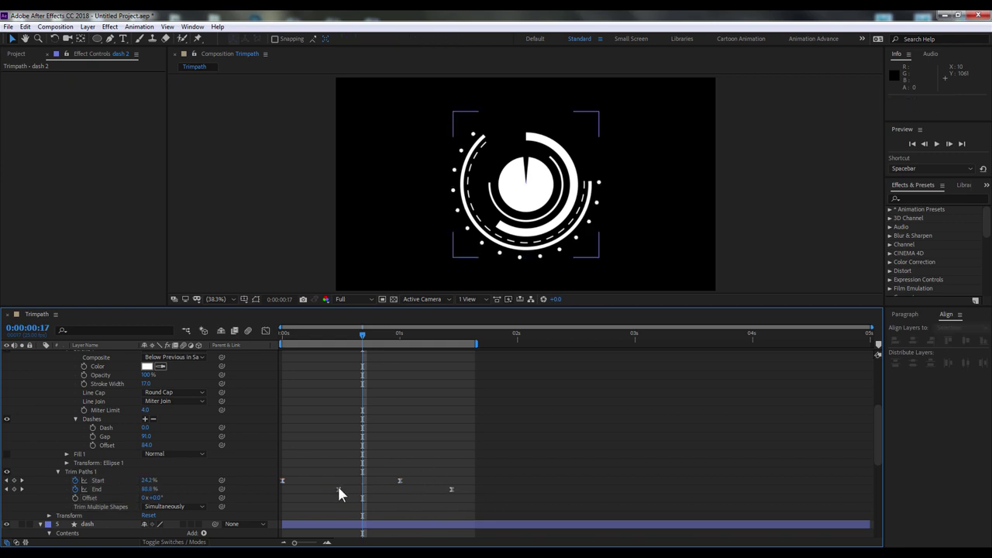
- Shift the End and Start keyframes earlier, then play a preview from the first frame
drag(339, 490, 315, 490)
drag(398, 480, 374, 481)
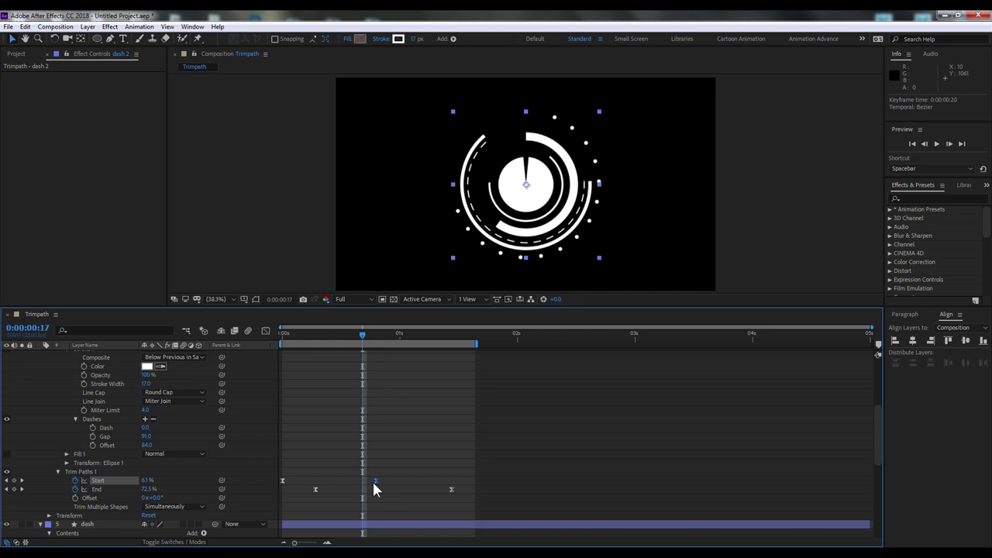
click(451, 489)
drag(375, 481, 366, 481)
drag(362, 334, 235, 333)
key(space)
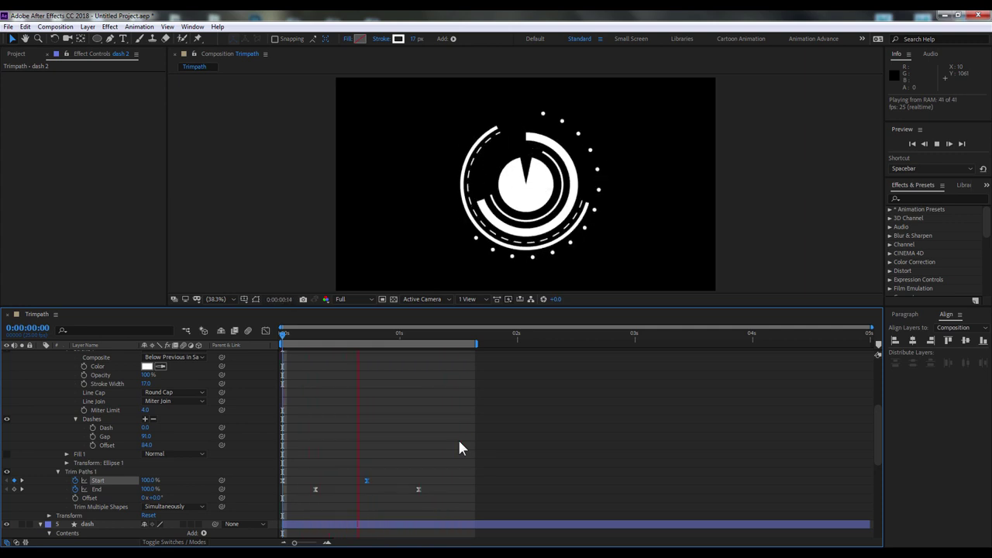
key(space)
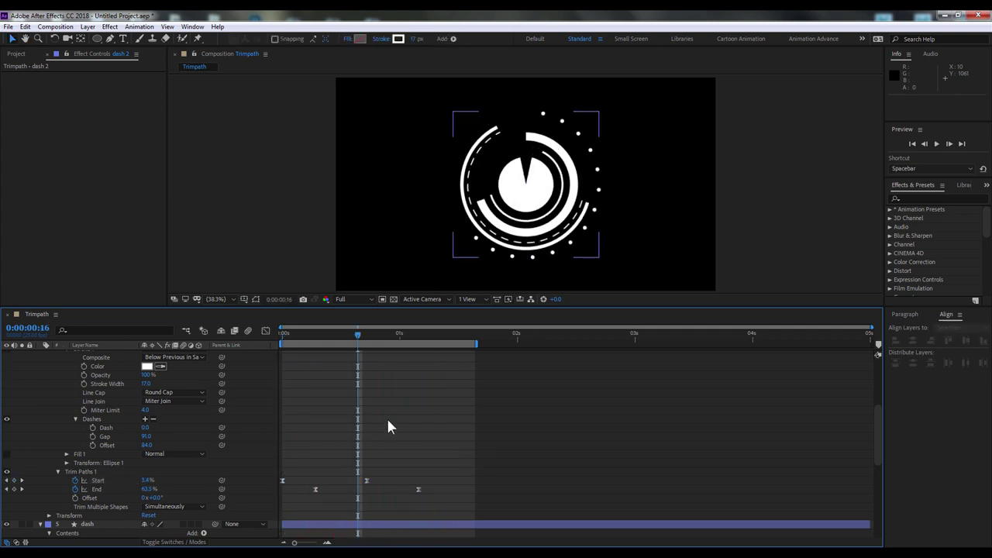
- Collapse all layer properties, deselect, and scrub the timeline back to the start
key(ctrl+grave)
click(374, 425)
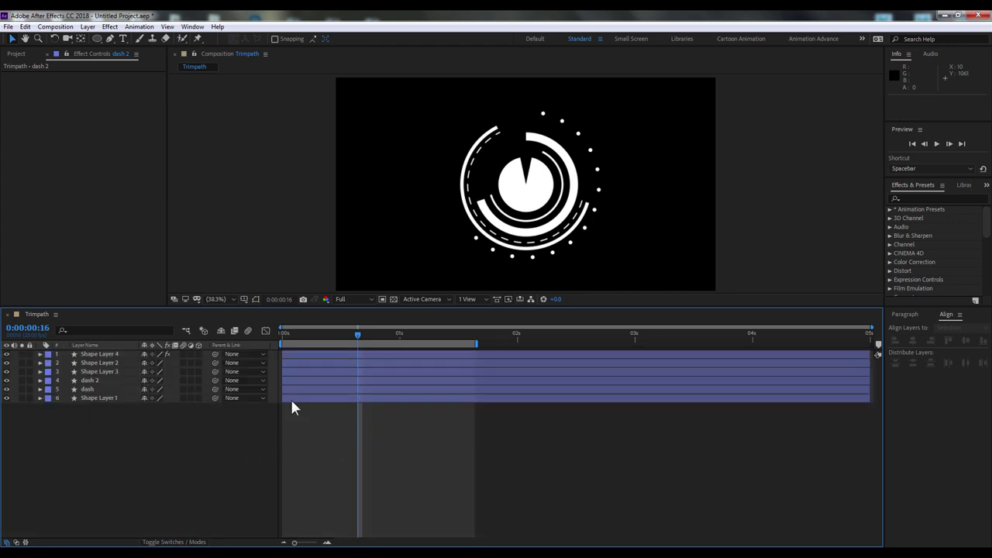
drag(379, 338, 461, 348)
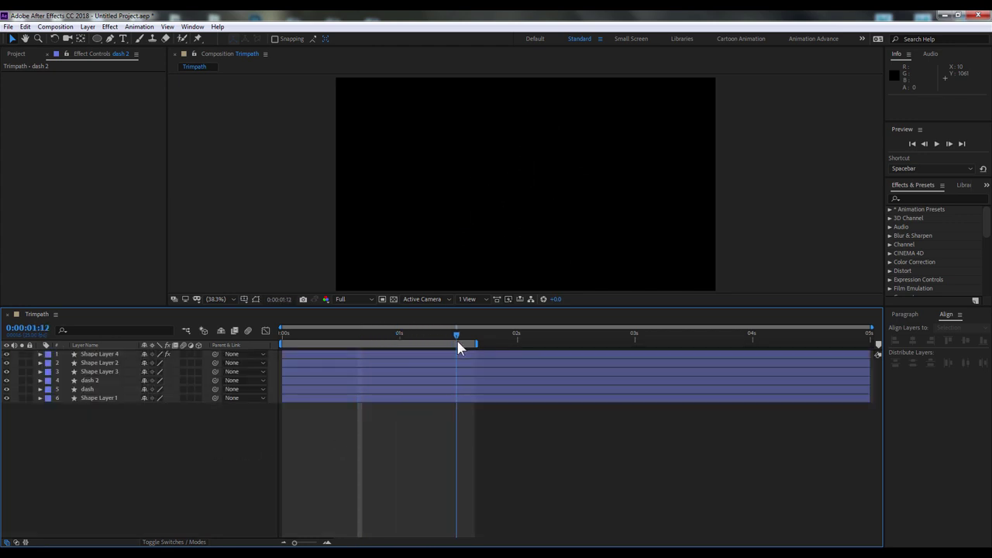
drag(459, 346, 261, 344)
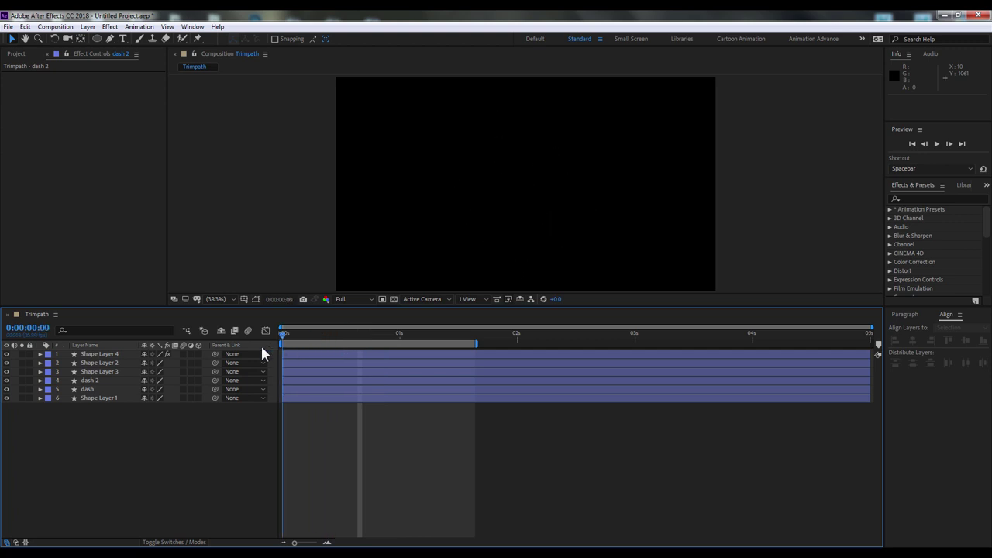
- Add the note '- Dash sẽ điều chỉnh đường đứt nét cho các bạn' and start a '- Tối ưu hoa' bullet
key(alt+Tab)
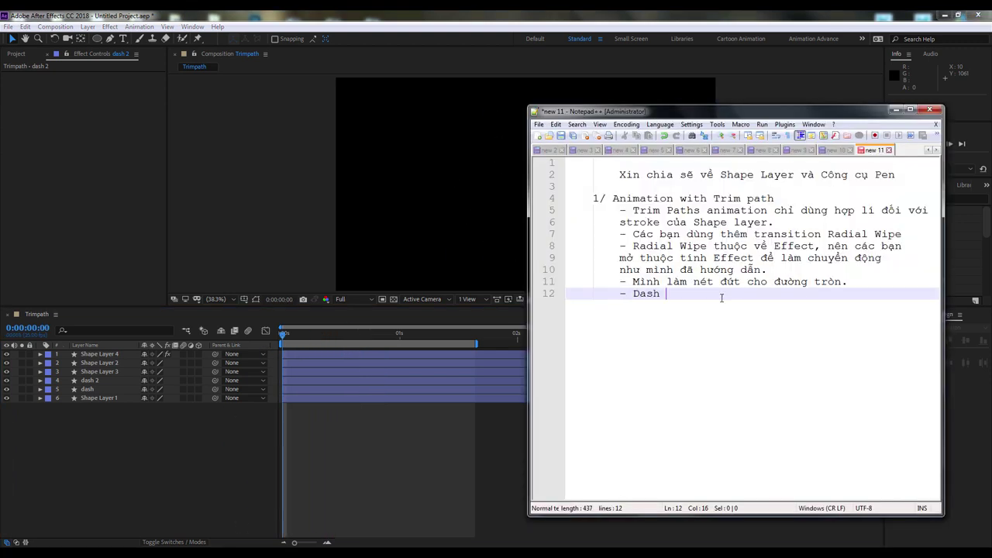
text(u chỉnh đường ne)
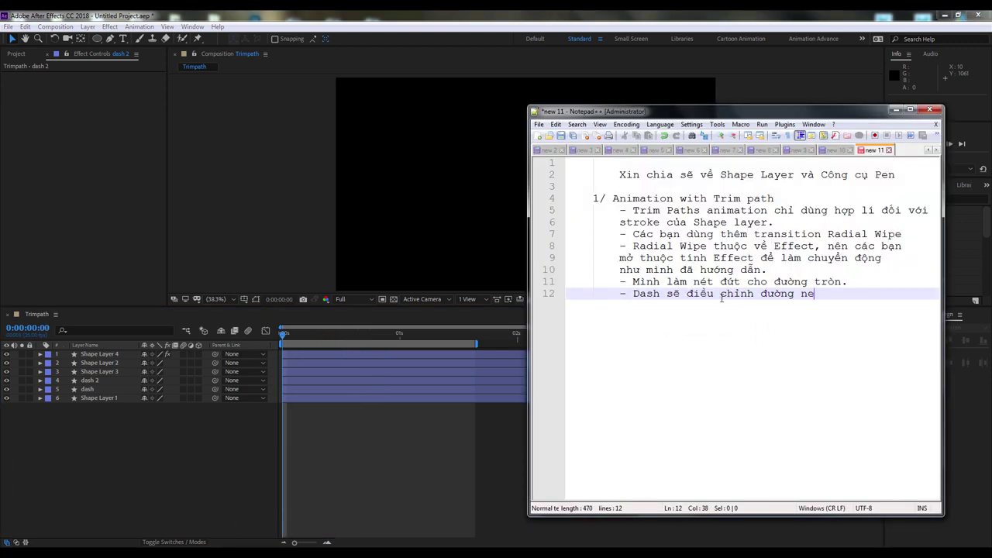
text( đứt nét cho)
text( cash ban)
key(Return)
text(- To)
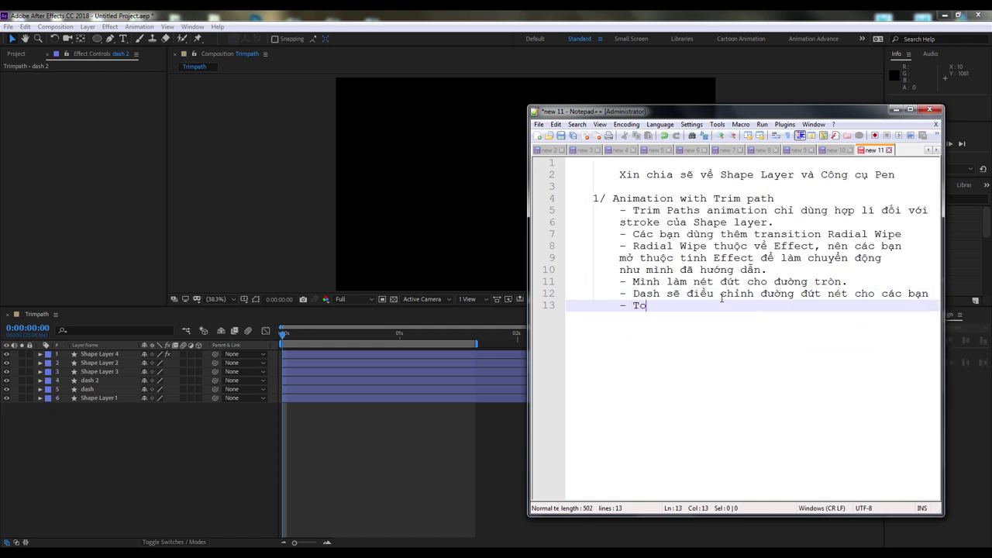
text(ối ưu hoa)
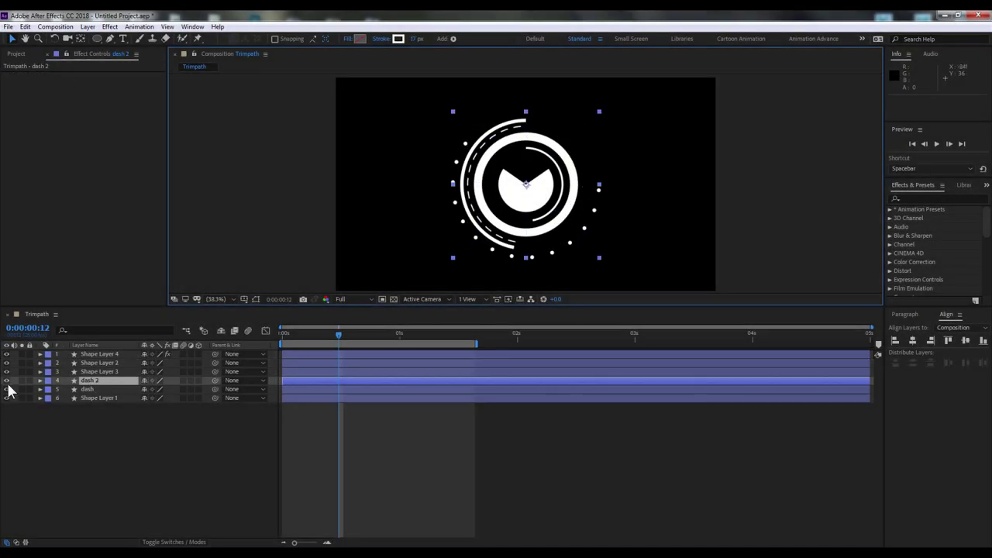
- Reveal the Opacity of Shape Layer 4, dash 2 and Shape Layer 1
click(97, 363)
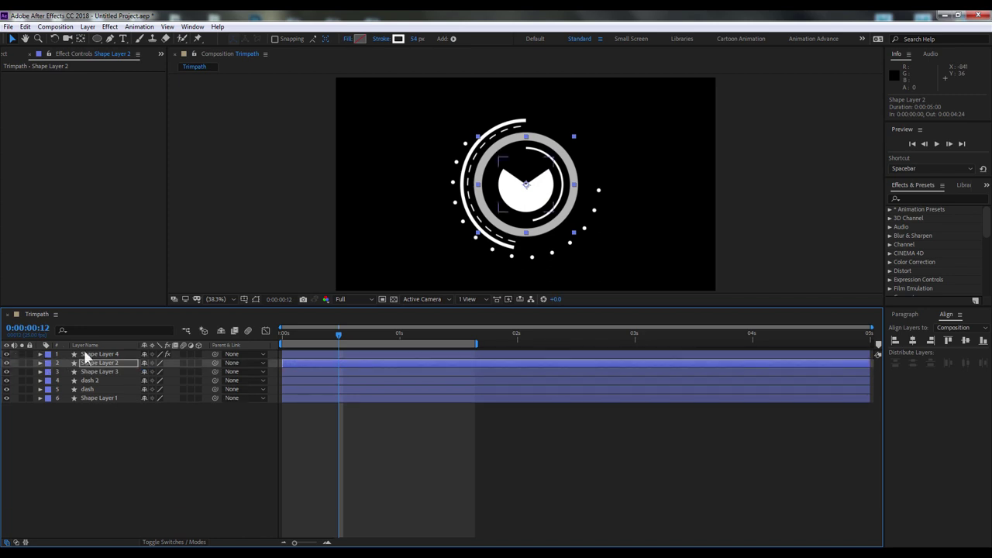
click(84, 355)
key(t)
key(k)
click(89, 389)
key(t)
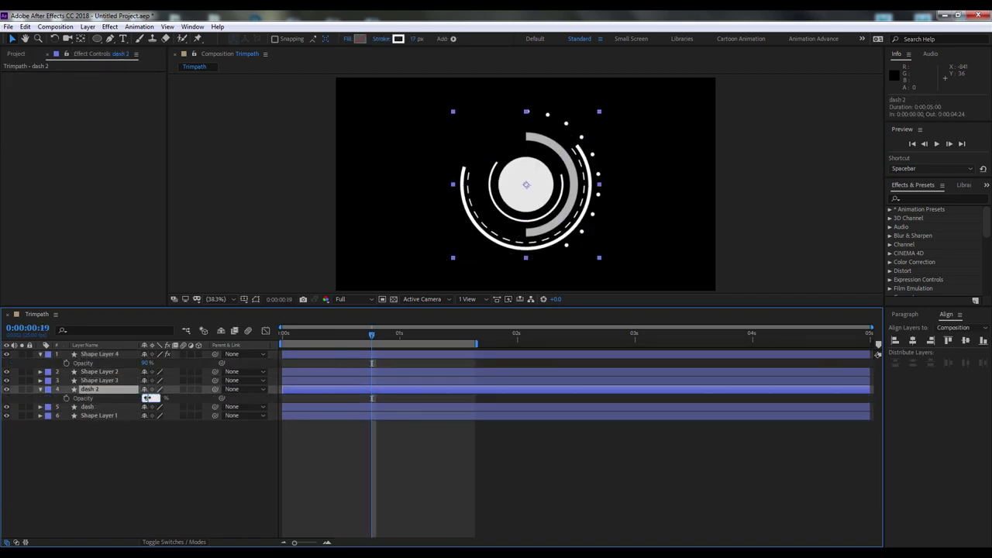
click(97, 416)
key(t)
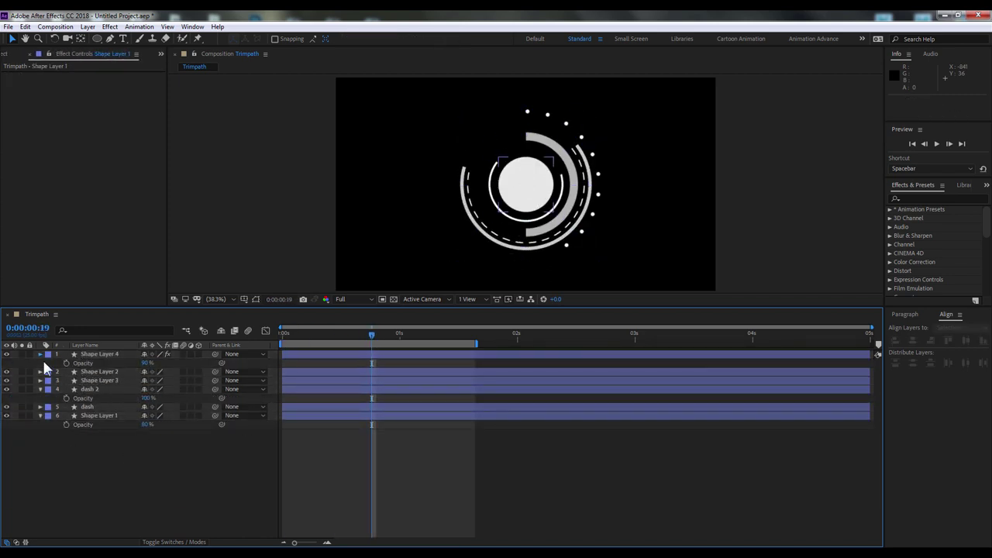
- Add an adjustment layer named Glow and apply the Glow effect to it
click(87, 26)
click(287, 104)
text(Glow)
key(Return)
click(110, 26)
mouse_move(186, 293)
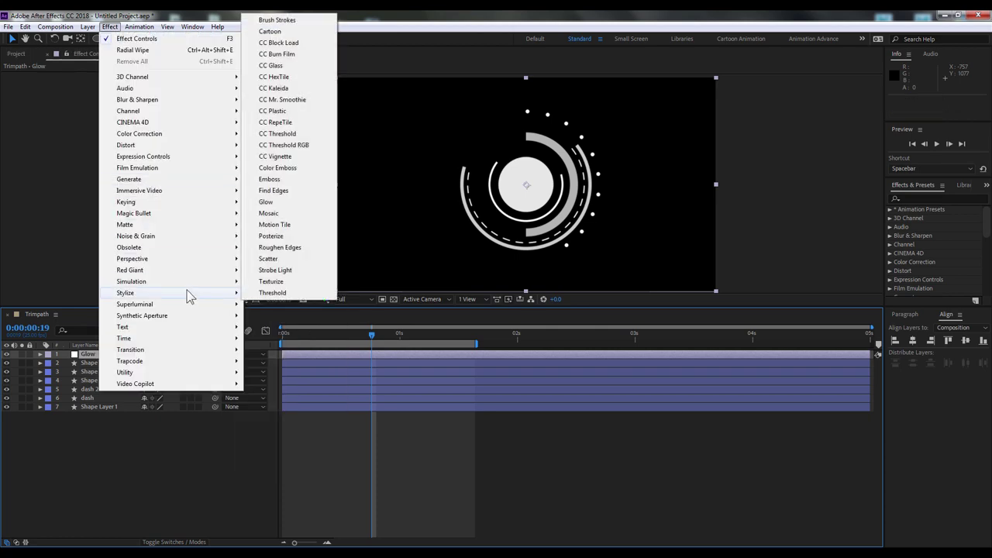
click(266, 202)
- Add a 'color' layer with a lilac Fill effect and move it below Shape Layer 2
click(263, 394)
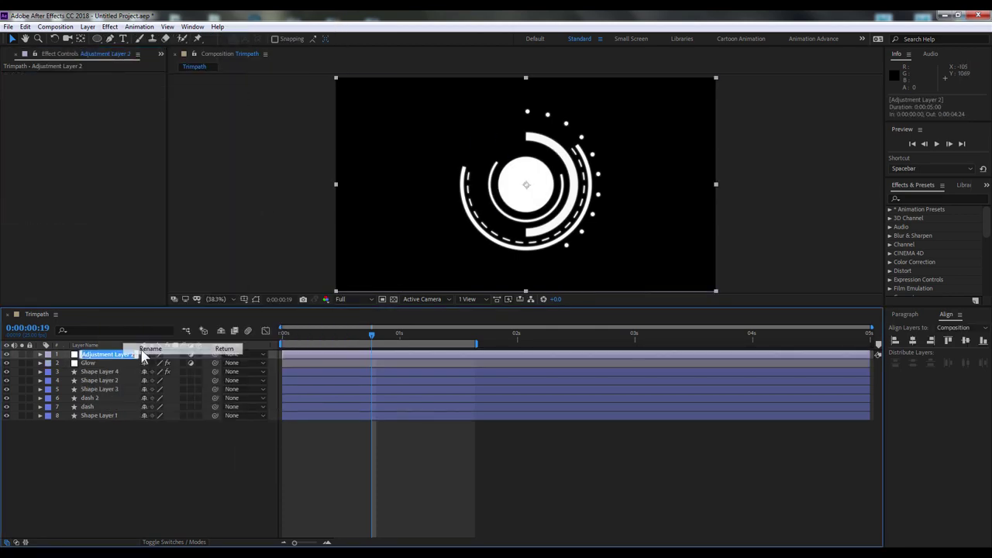
text(color)
key(Return)
click(110, 26)
mouse_move(140, 134)
click(300, 349)
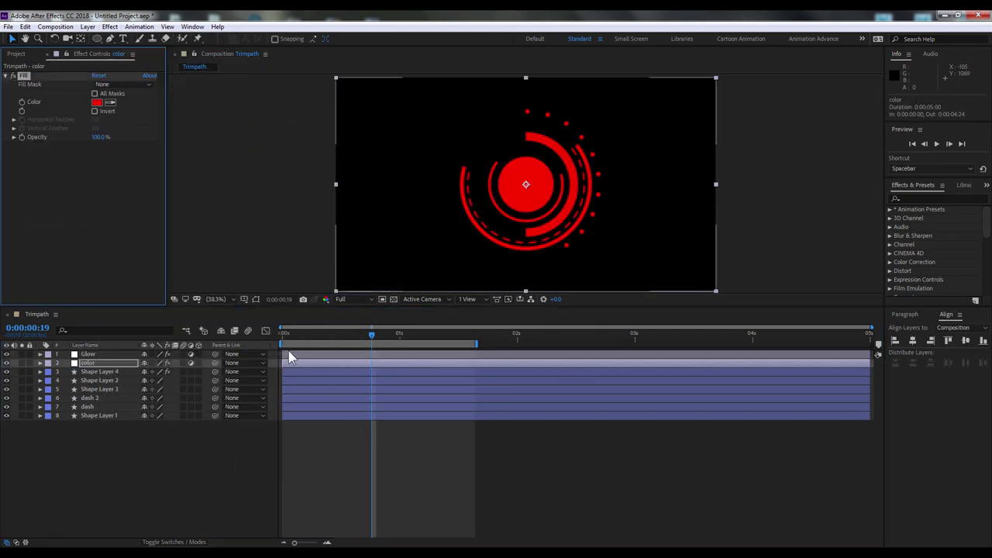
click(93, 98)
drag(156, 145, 157, 75)
drag(77, 38, 69, 35)
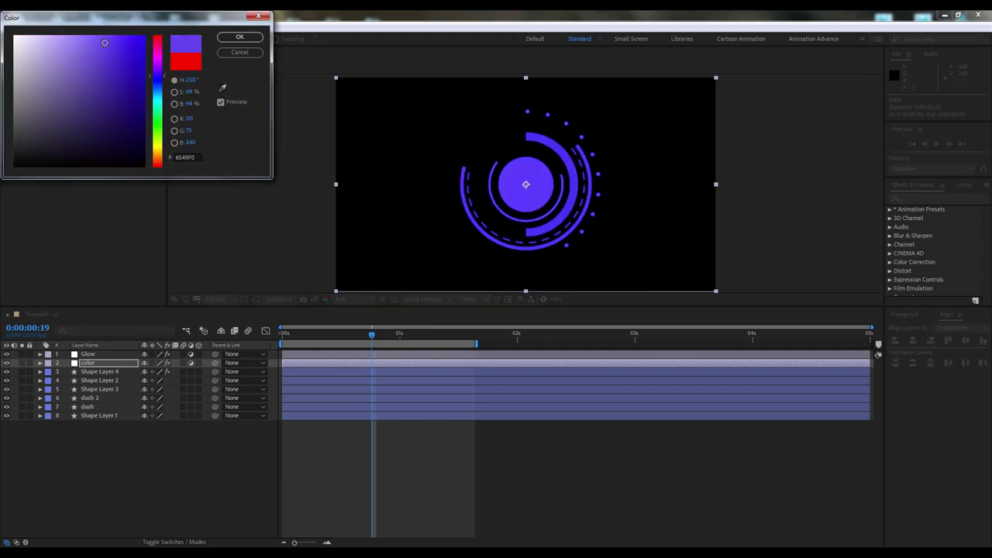
click(240, 36)
drag(99, 365, 99, 380)
- Duplicate the Glow effect as Glow 2 and make its colour yellow
click(87, 354)
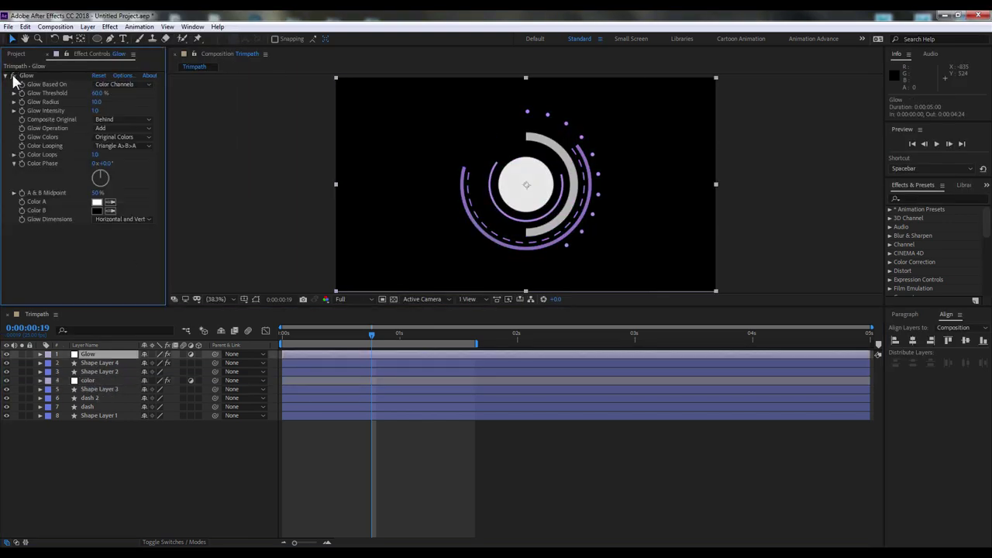
click(25, 27)
click(37, 91)
key(ctrl+v)
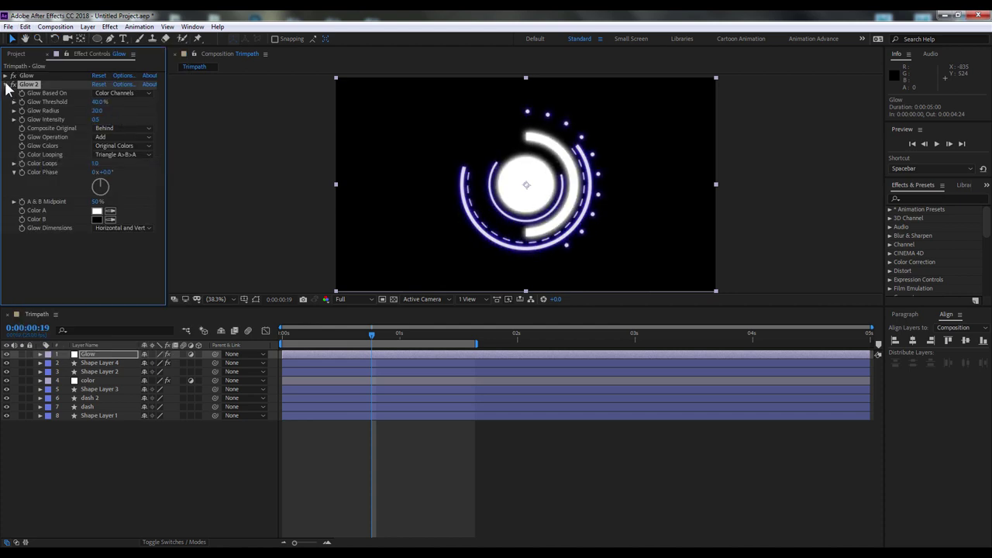
click(97, 210)
drag(161, 133, 160, 55)
click(242, 37)
- Set Glow 2's operation to Screen and scrub the animation to check the glow
click(13, 84)
click(7, 84)
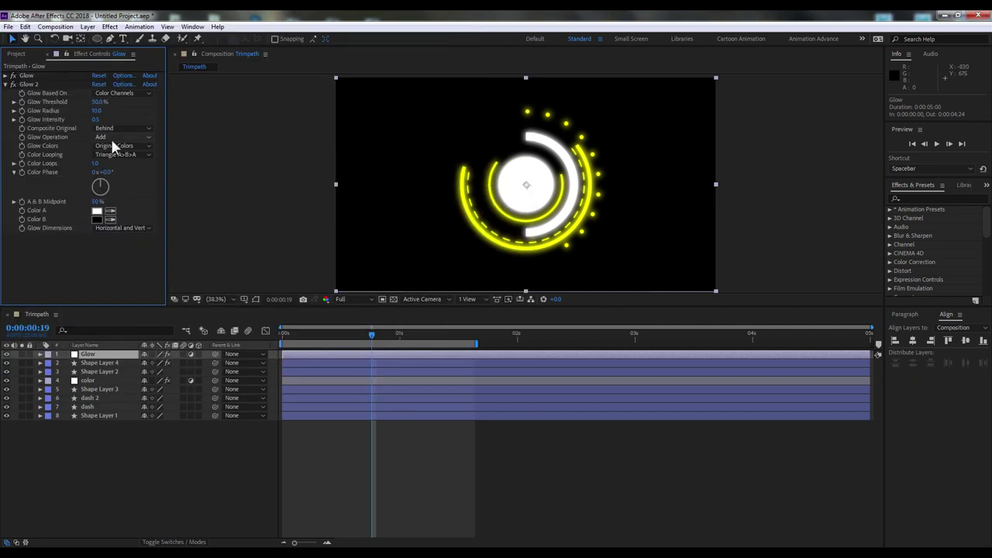
click(102, 136)
click(108, 193)
click(7, 84)
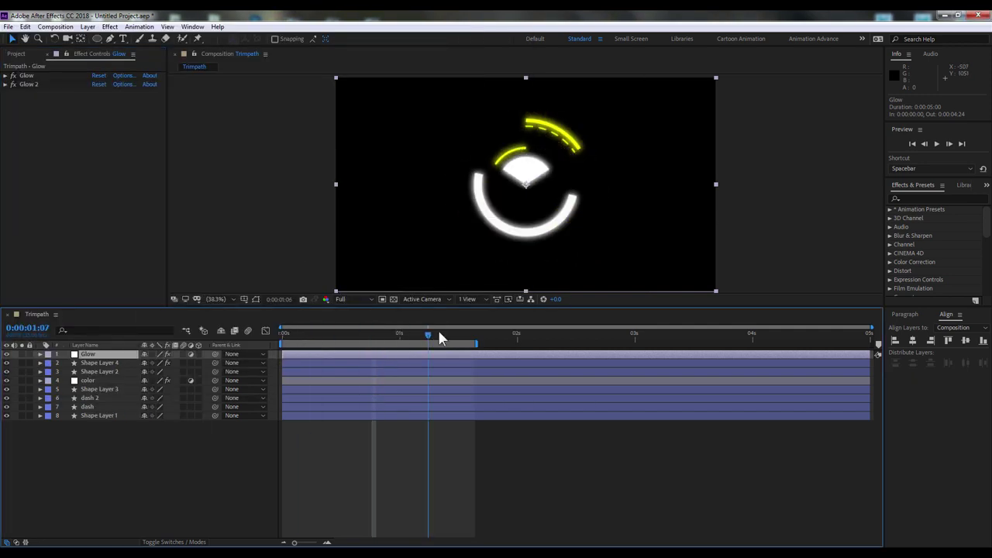
drag(437, 334, 399, 335)
click(7, 76)
- Create a HUD composition with Koala.jpg scaled to fit the comp height
click(15, 54)
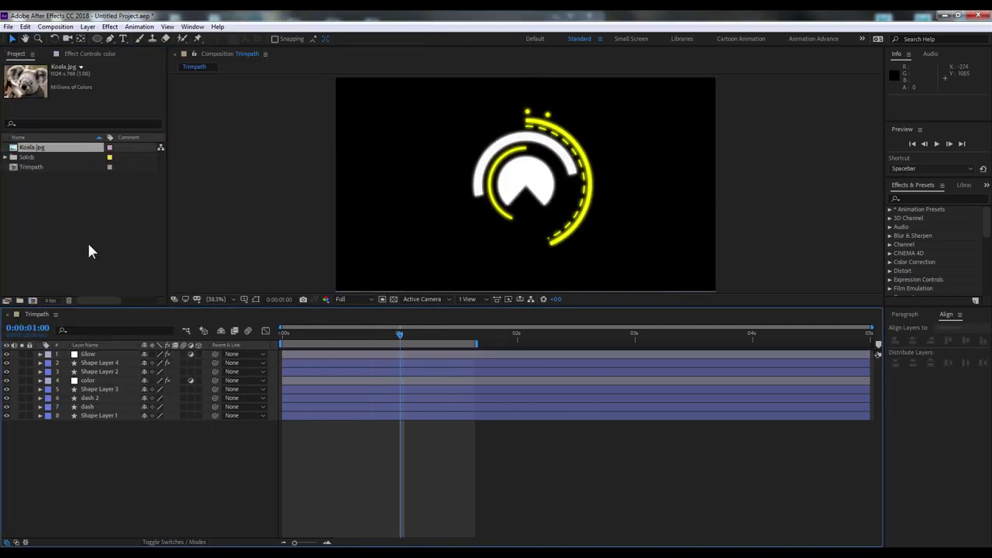
key(ctrl+n)
text(HUD)
key(Return)
drag(33, 158, 526, 186)
key(ctrl+alt+shift+h)
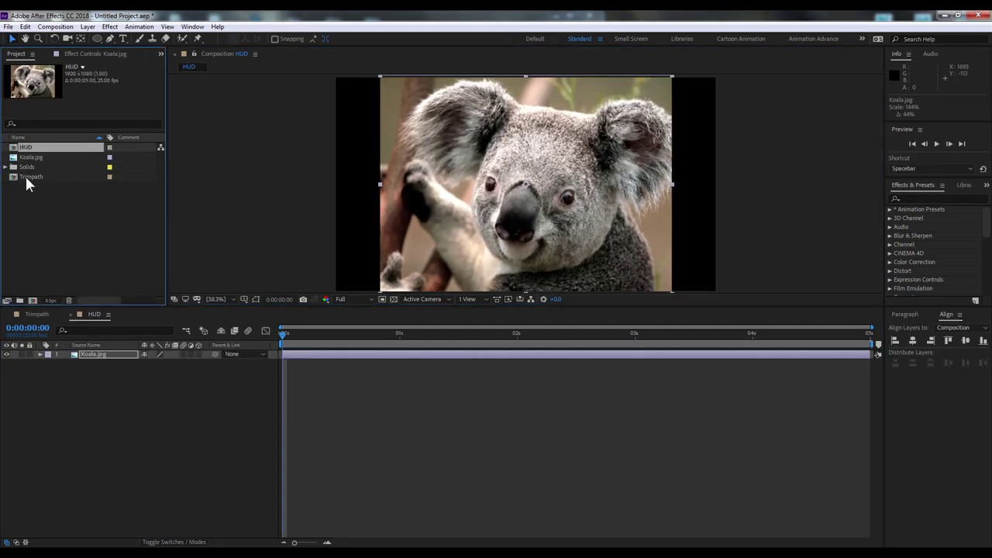
- Add the Trimpath comp above the koala and set its Opacity to 91%
drag(31, 176, 116, 354)
drag(283, 333, 372, 333)
click(40, 354)
click(49, 363)
drag(147, 406, 175, 407)
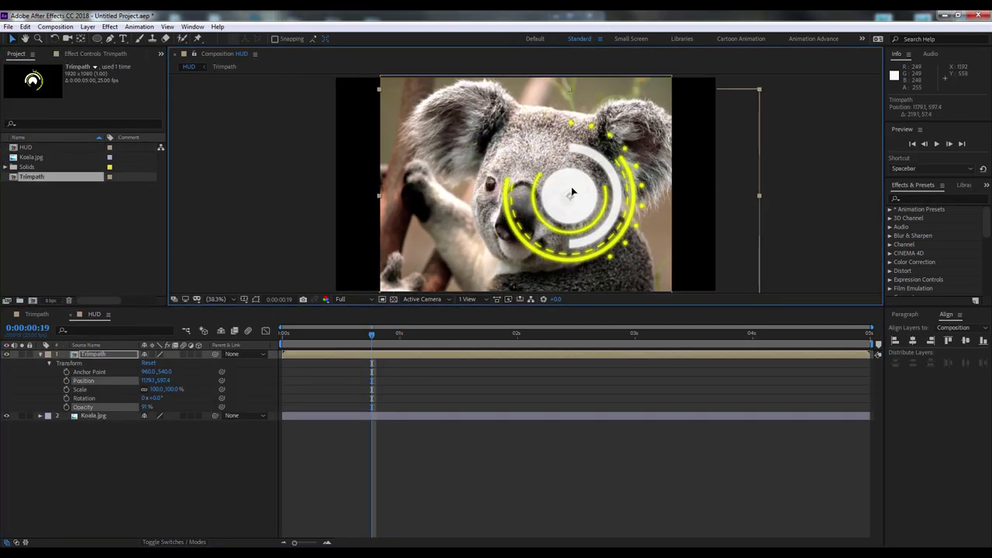
- Open the Trimpath precomp to select its layers, then return to HUD near the start
double_click(93, 355)
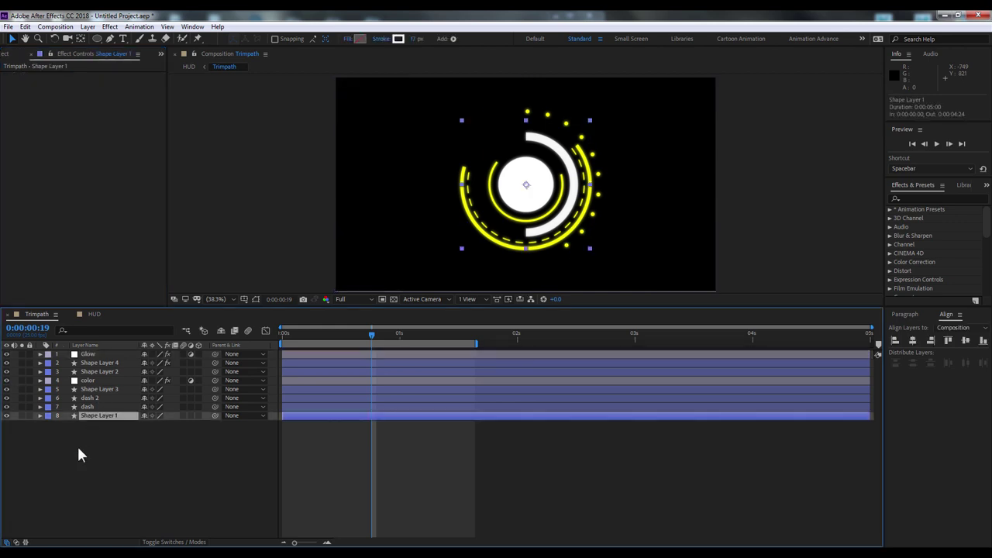
drag(78, 452, 101, 384)
click(93, 314)
click(315, 332)
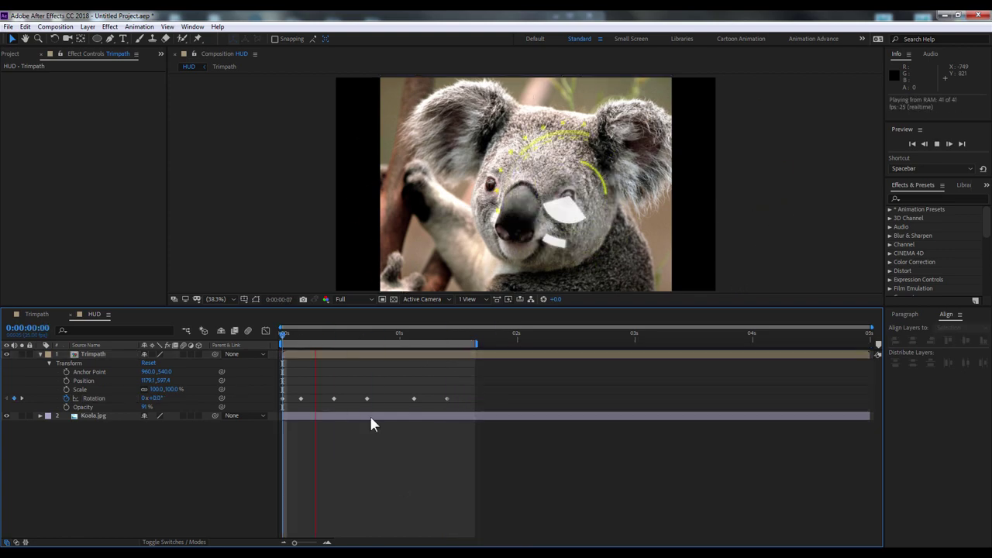
- Add the '2/ Pen for animation' heading and the bullet '- Vẽ 1 đối tượng và chuyển động theo đường pen'
click(39, 314)
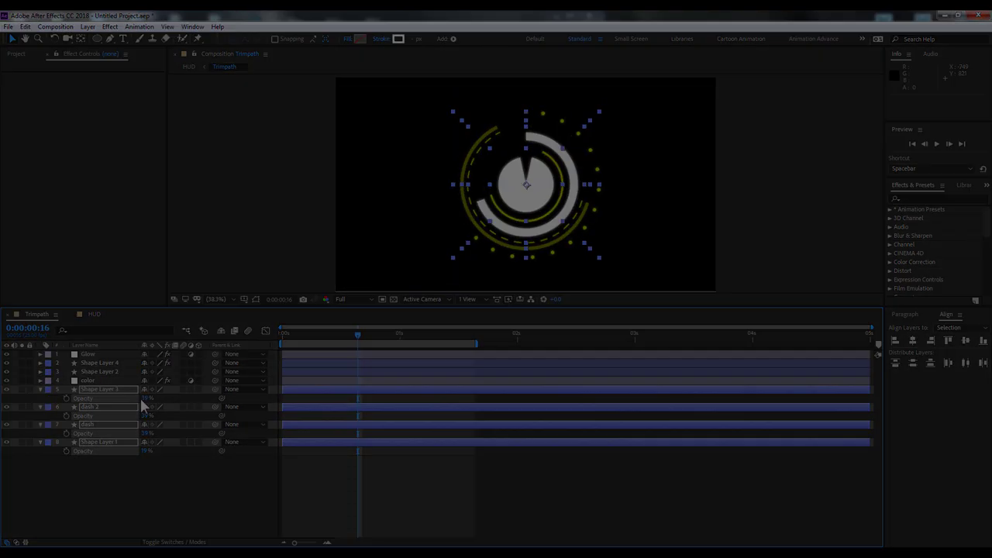
text(Pen wt)
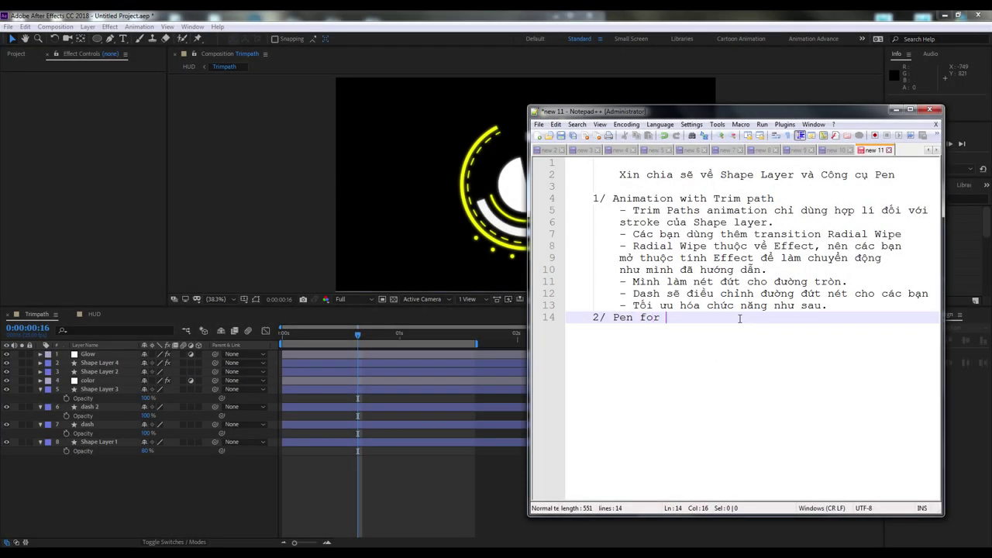
text(animation)
key(Return)
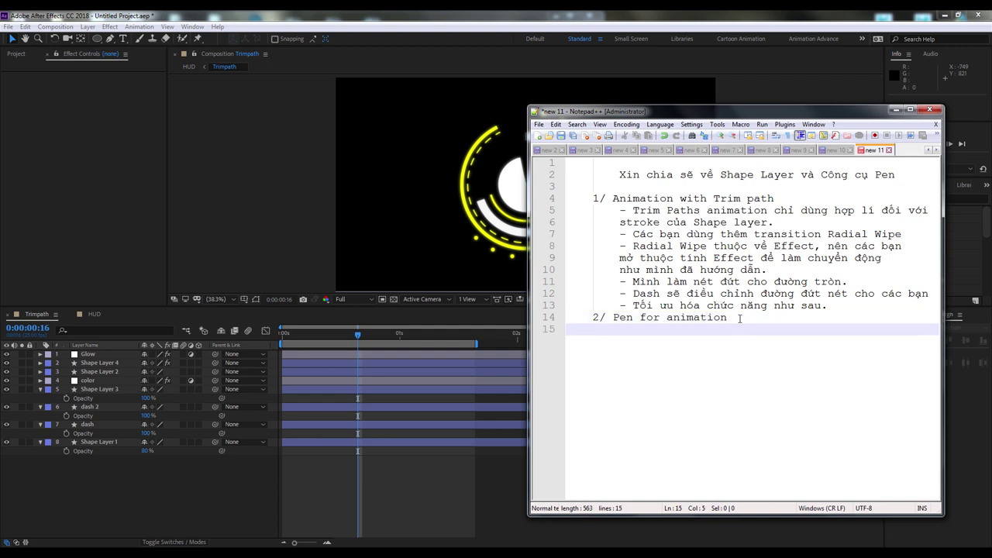
text(- Vẽ 1 )
text(đối tượng và chu)
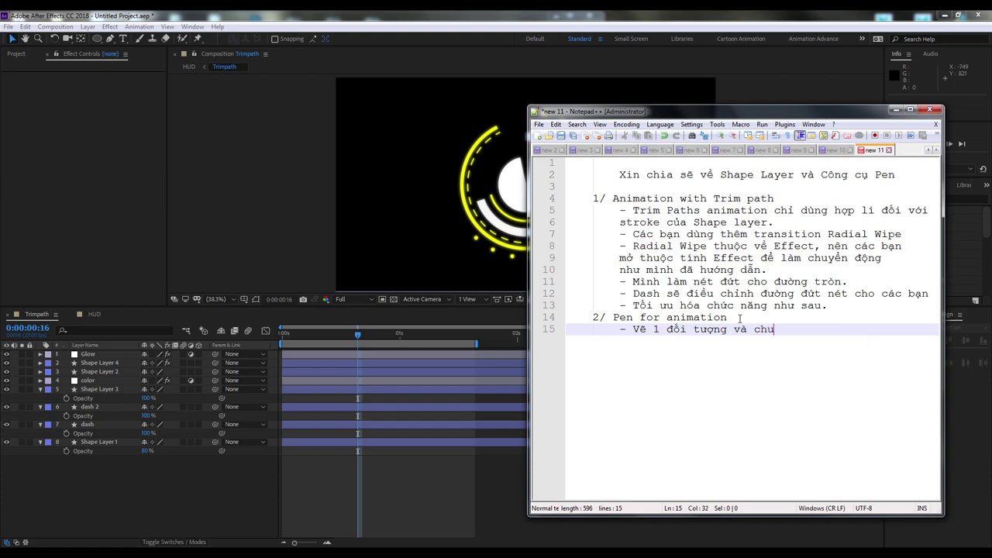
text(yển động theo đường pen)
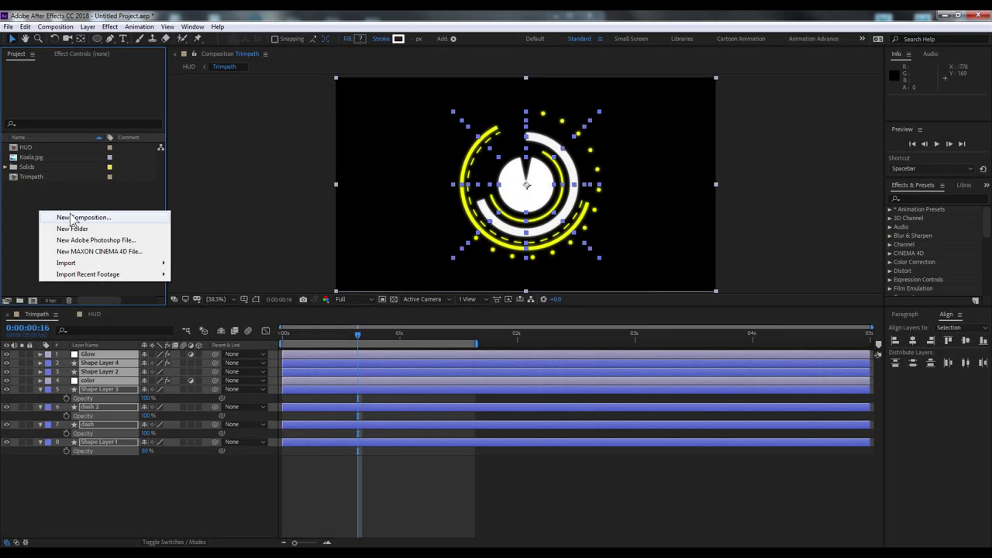
- Create a composition named 'Path Animation' with a duration of 0:00:10:00
click(73, 221)
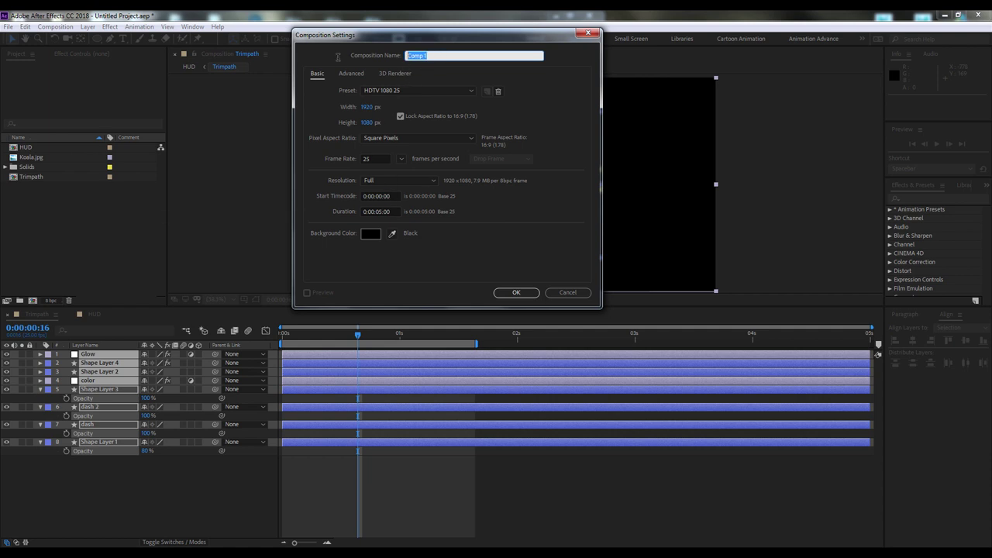
text(Pat)
text(h )
text(Animation)
click(380, 211)
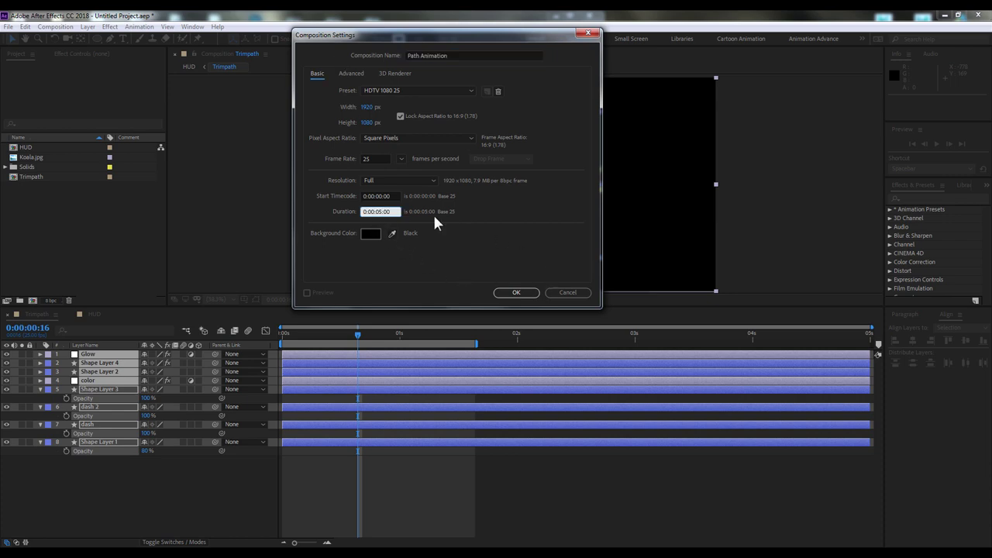
text(0:00)
click(514, 293)
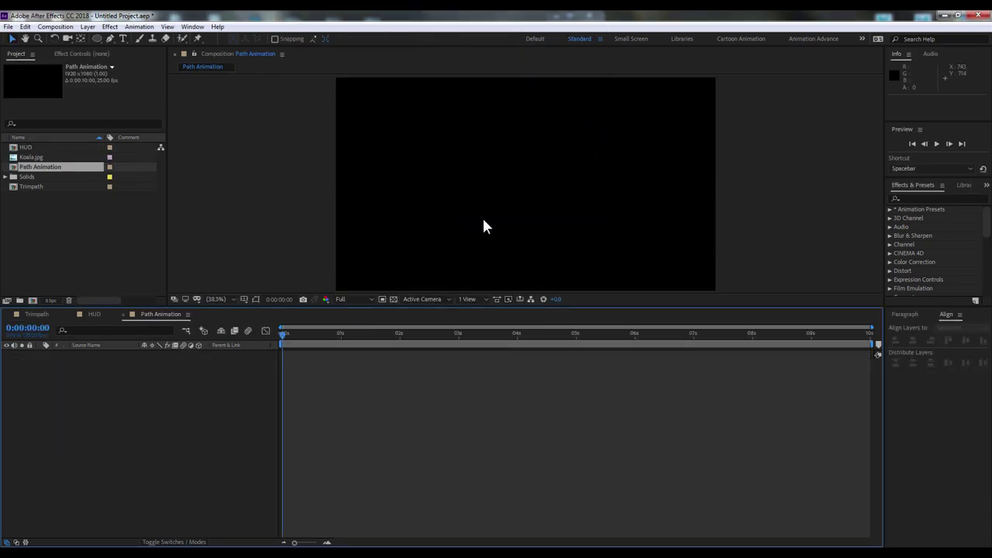
- Select the Pen tool and add a new empty shape layer from the timeline menu
click(110, 39)
right_click(144, 395)
mouse_move(160, 399)
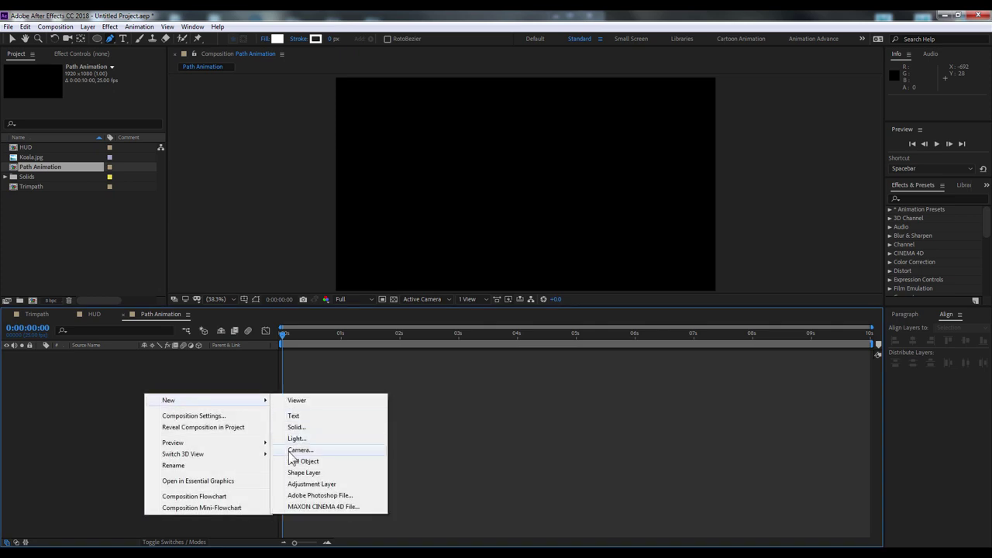
click(306, 472)
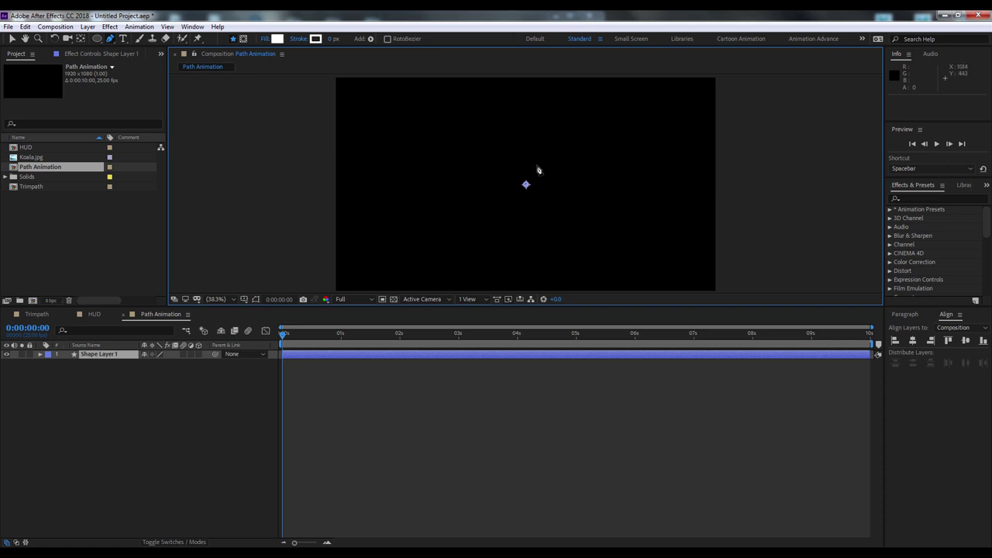
- Draw a white triangle and add notch points to shape it into an arrowhead
click(536, 164)
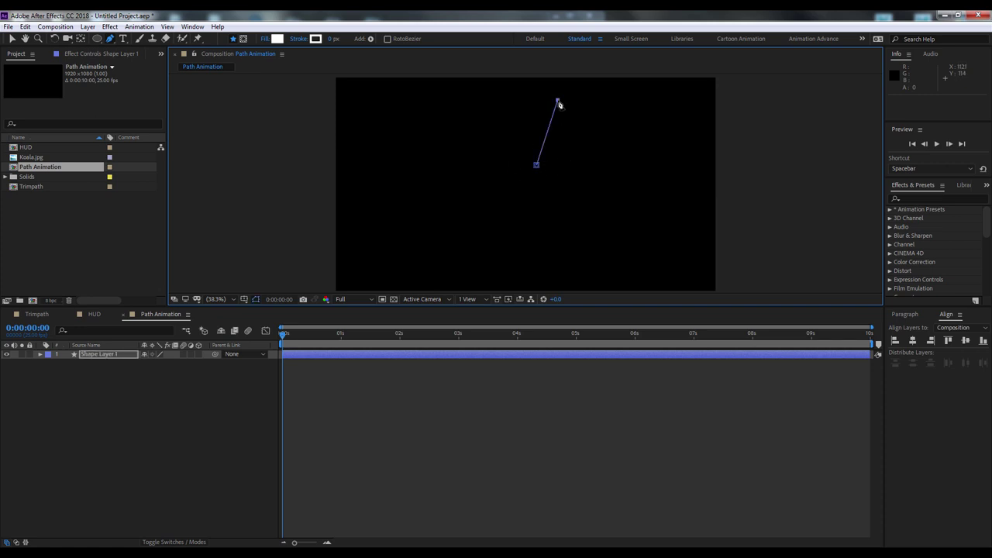
click(592, 166)
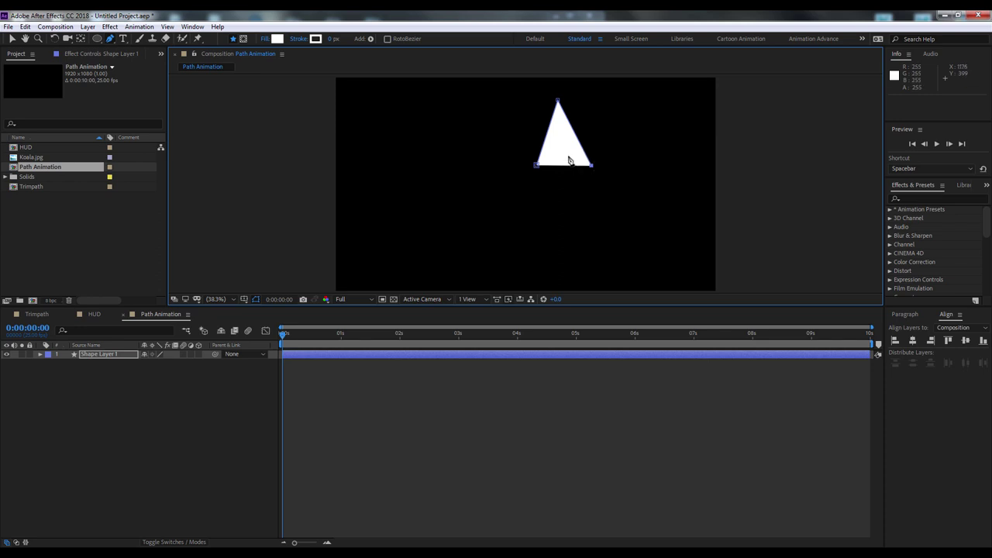
drag(568, 159, 524, 172)
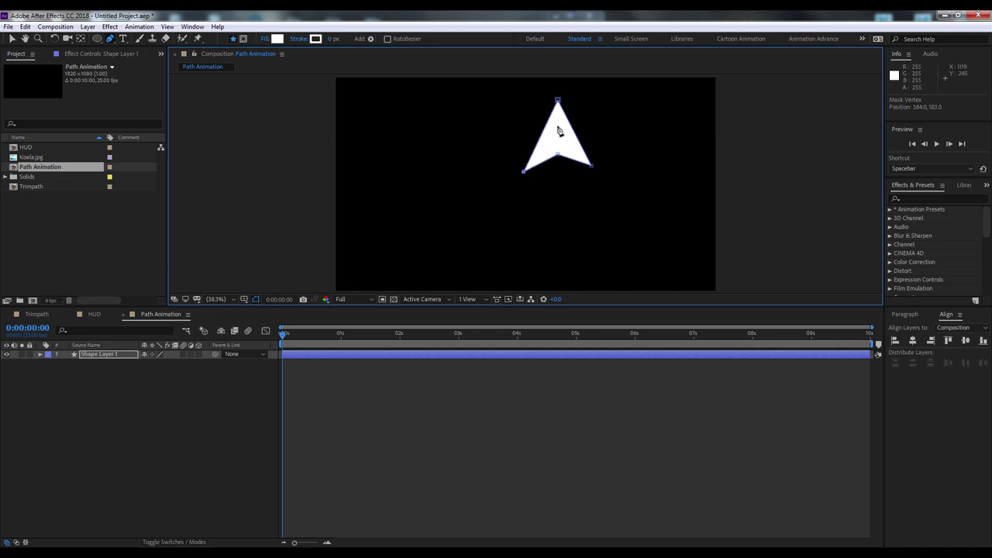
click(558, 132)
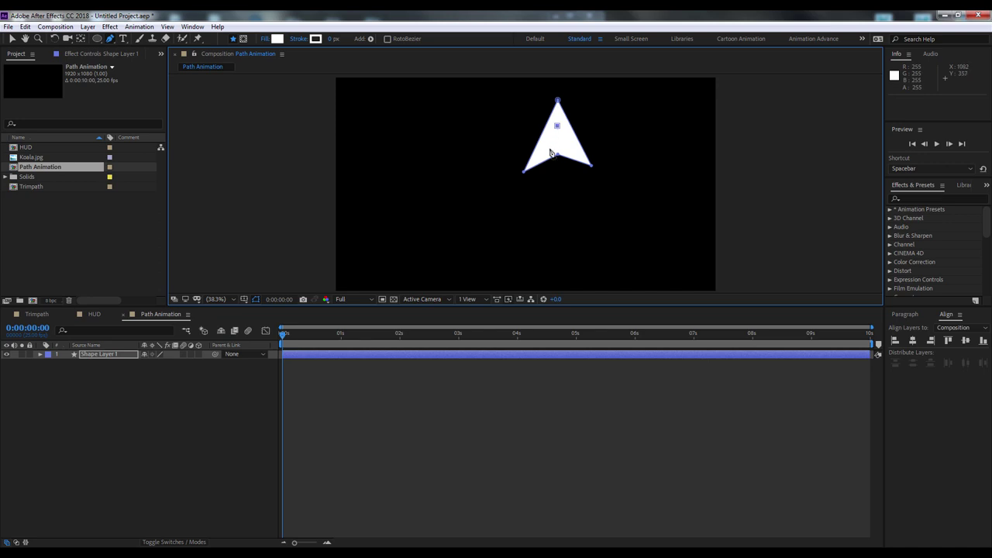
drag(548, 159, 552, 137)
click(557, 148)
click(569, 158)
click(546, 161)
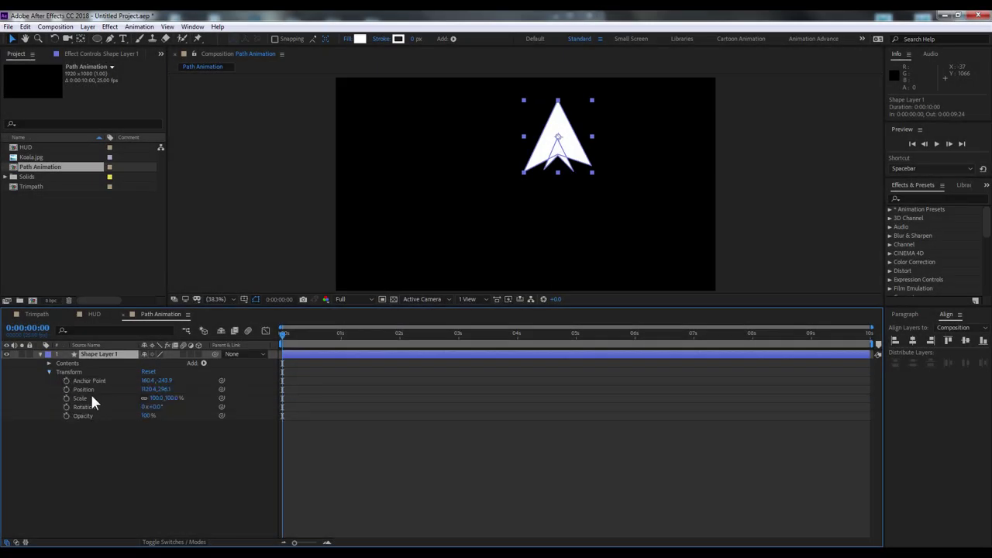
- Reveal the arrow layer's Position and move the arrow right and down in the frame
click(110, 389)
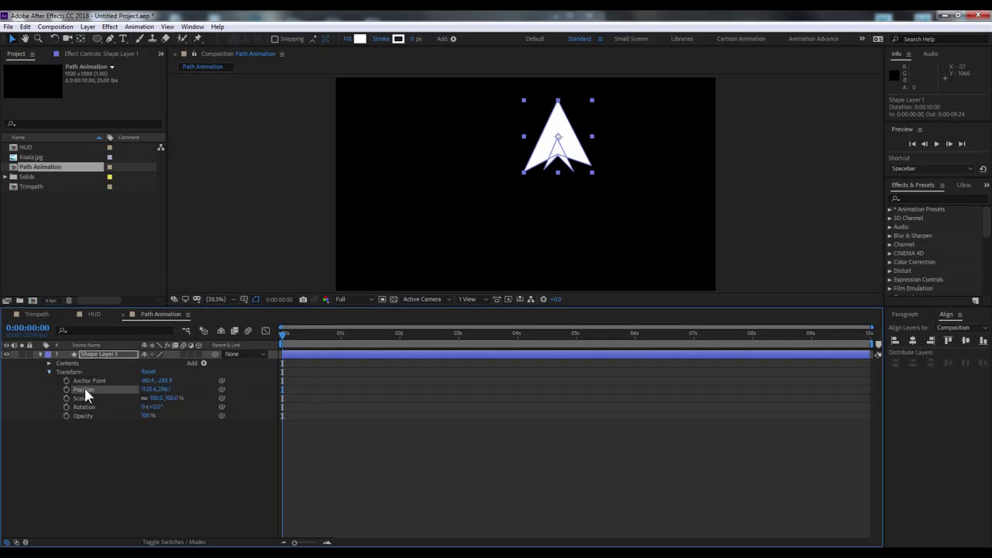
key(p)
click(116, 431)
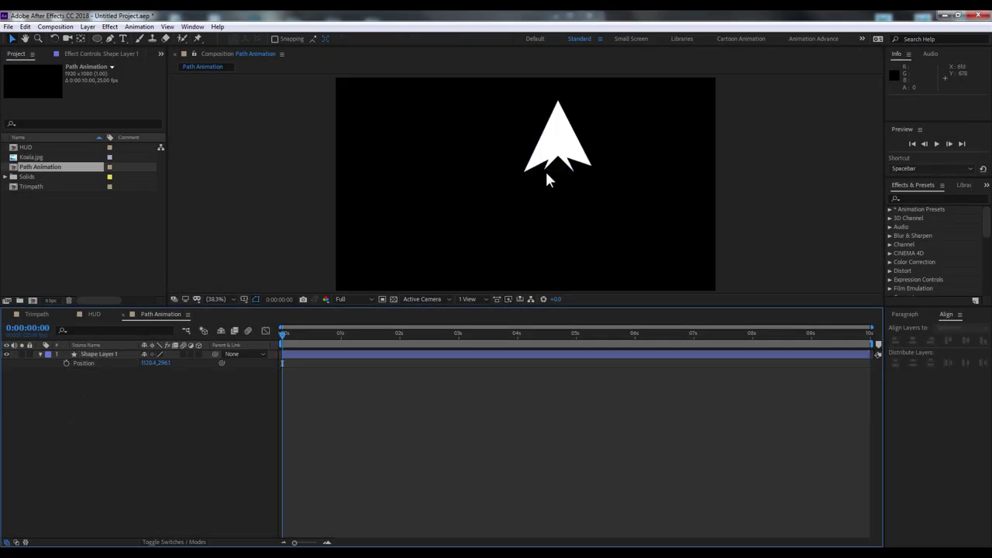
mouse_move(594, 109)
mouse_down()
mouse_move(671, 165)
mouse_move(661, 164)
mouse_up()
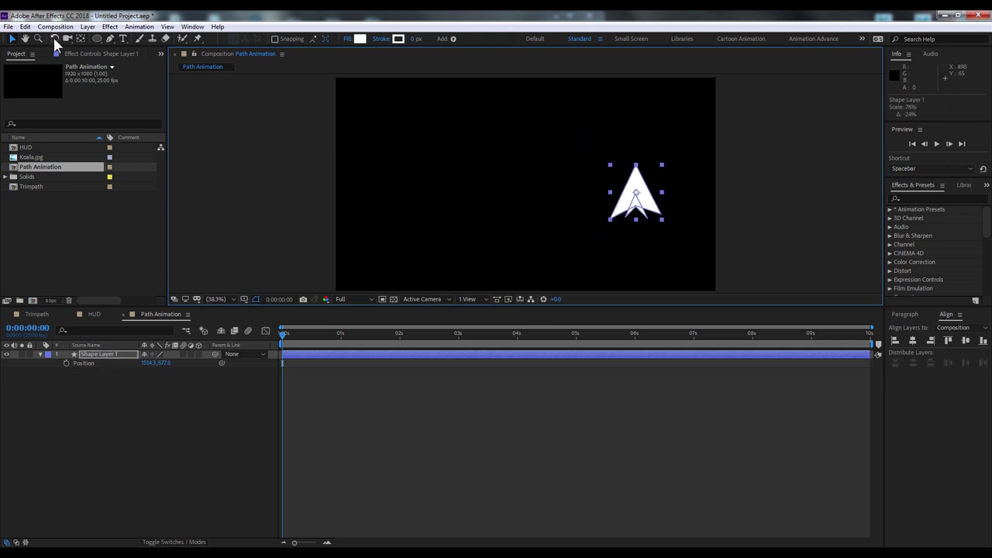
- Rotate Shape Layer 1 to -95.9° so the arrow points left, then deselect it
key(w)
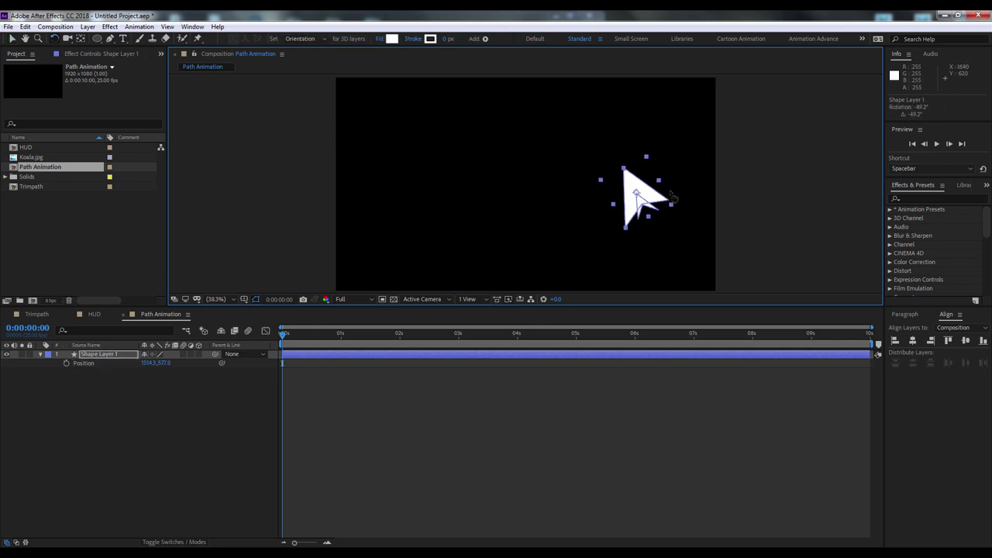
drag(642, 214, 666, 193)
click(109, 356)
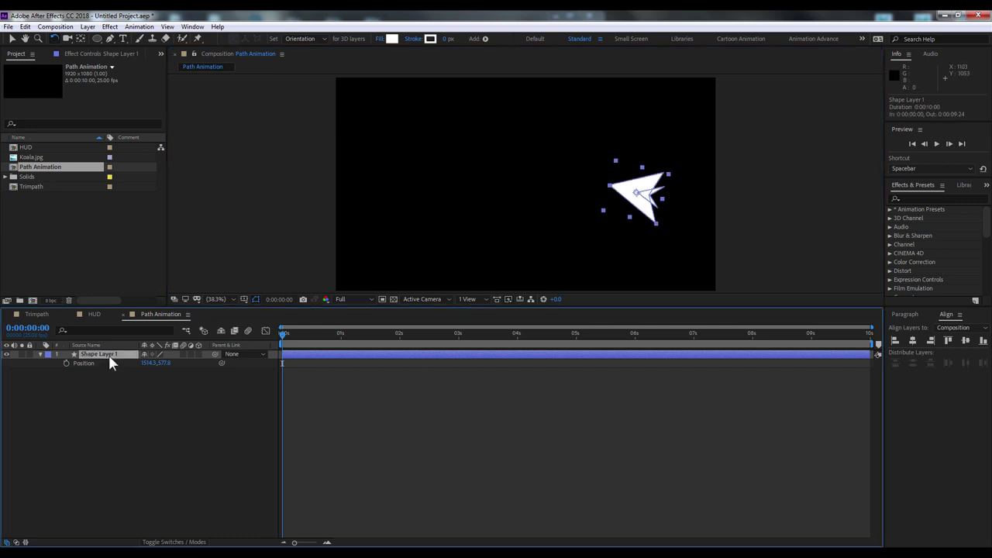
key(shift+r)
drag(156, 374, 185, 395)
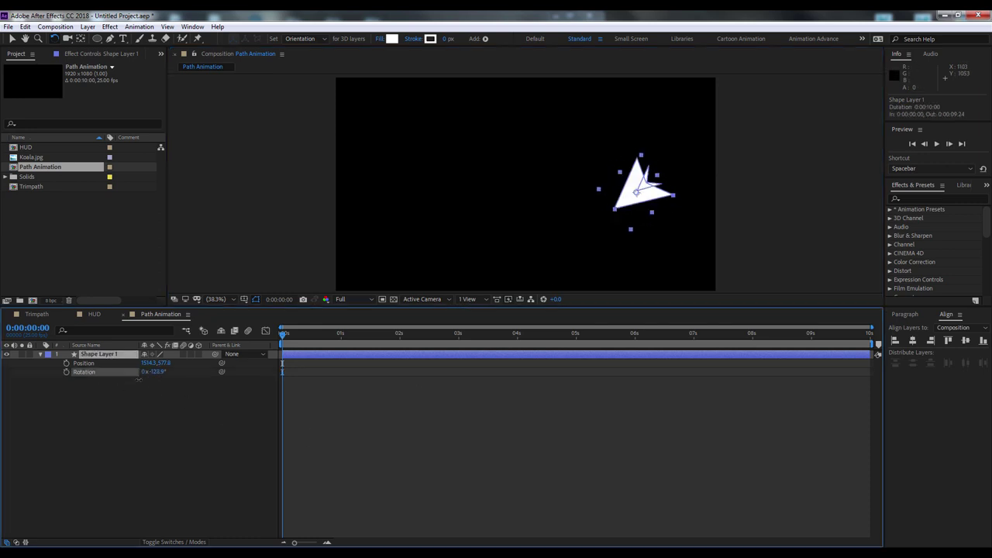
click(184, 395)
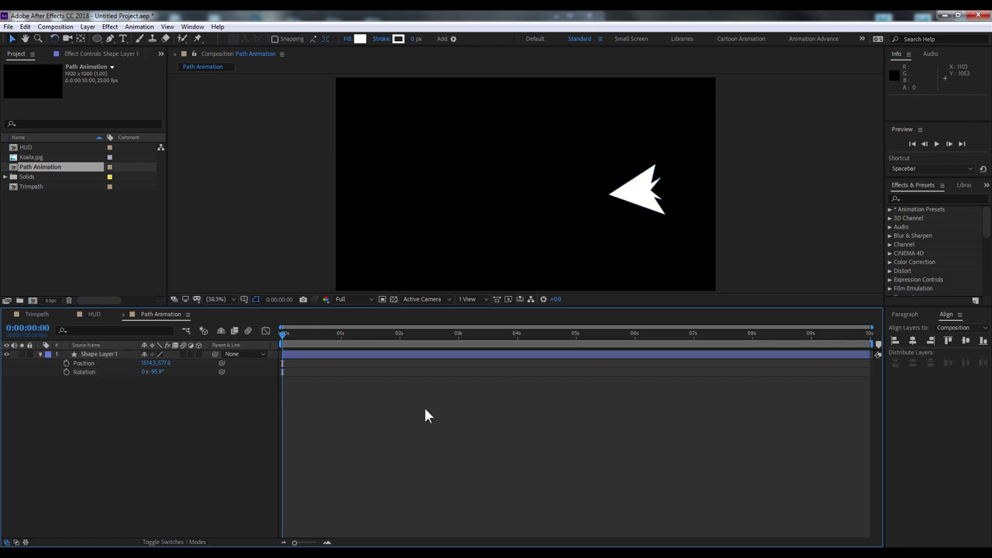
click(658, 215)
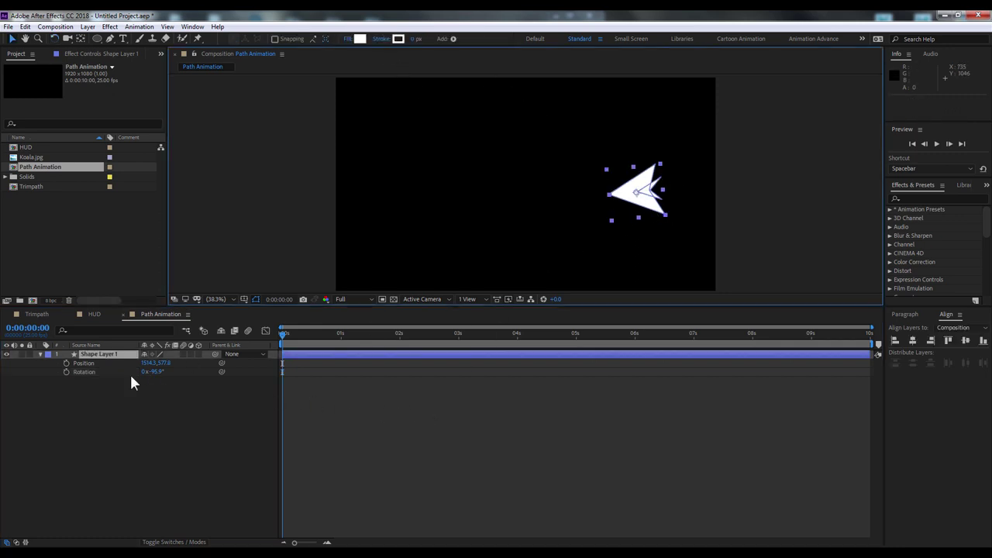
click(114, 397)
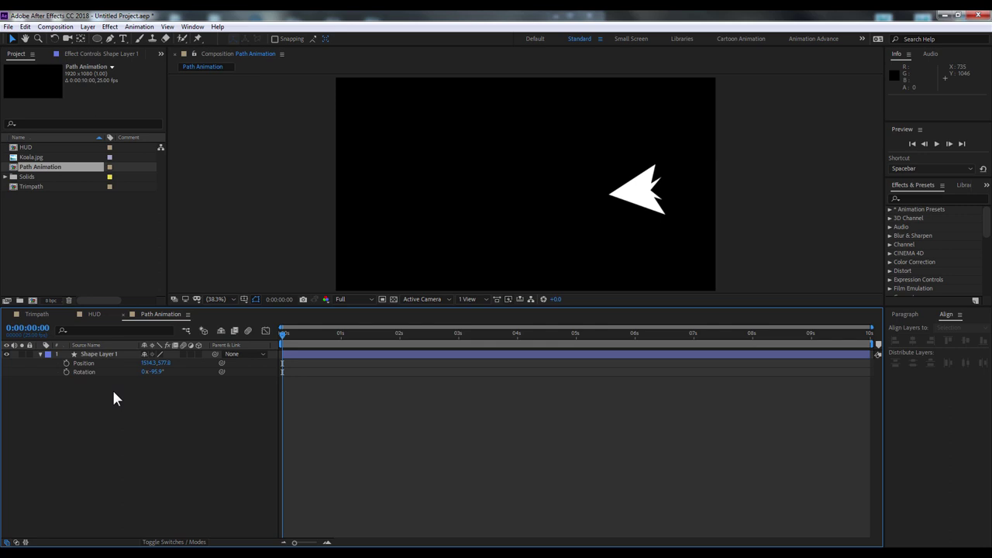
- Add Shape Layer 2 via Layer > New and set the Pen tool's fill to None
click(88, 26)
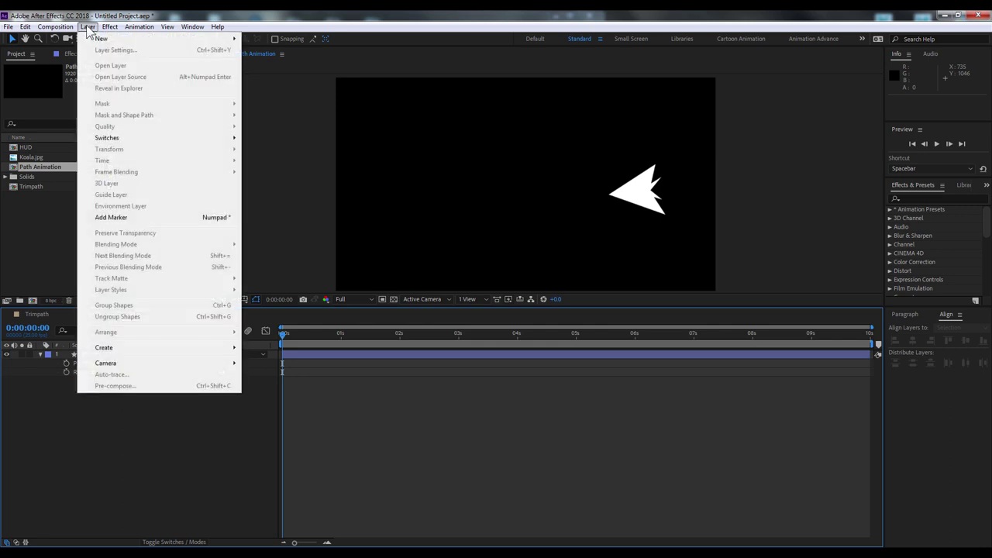
mouse_move(232, 38)
click(279, 95)
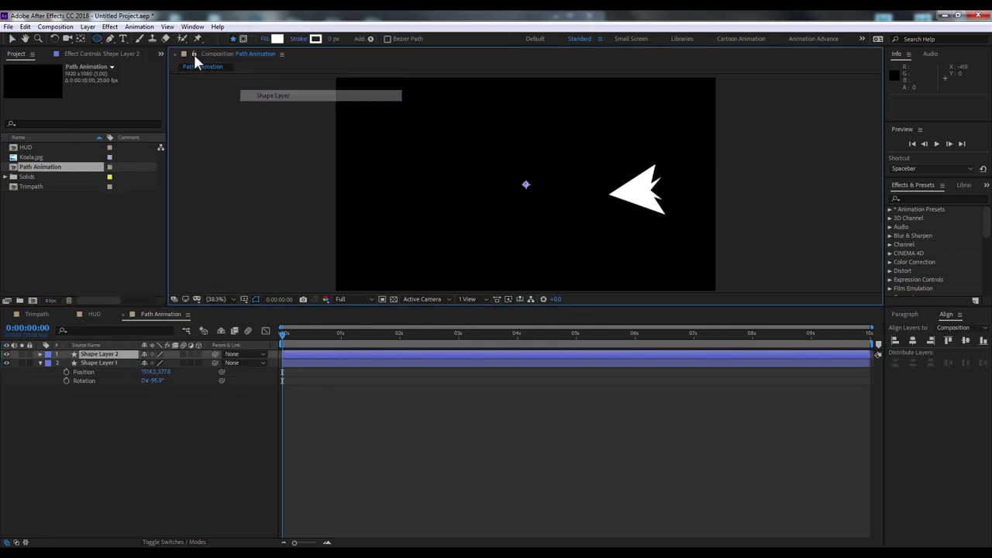
click(111, 39)
click(261, 42)
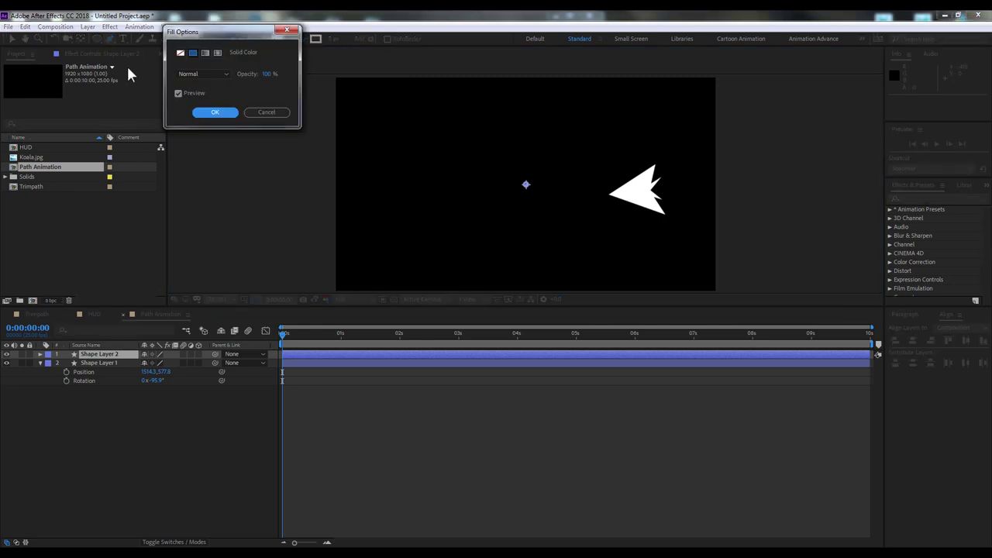
click(179, 49)
click(210, 111)
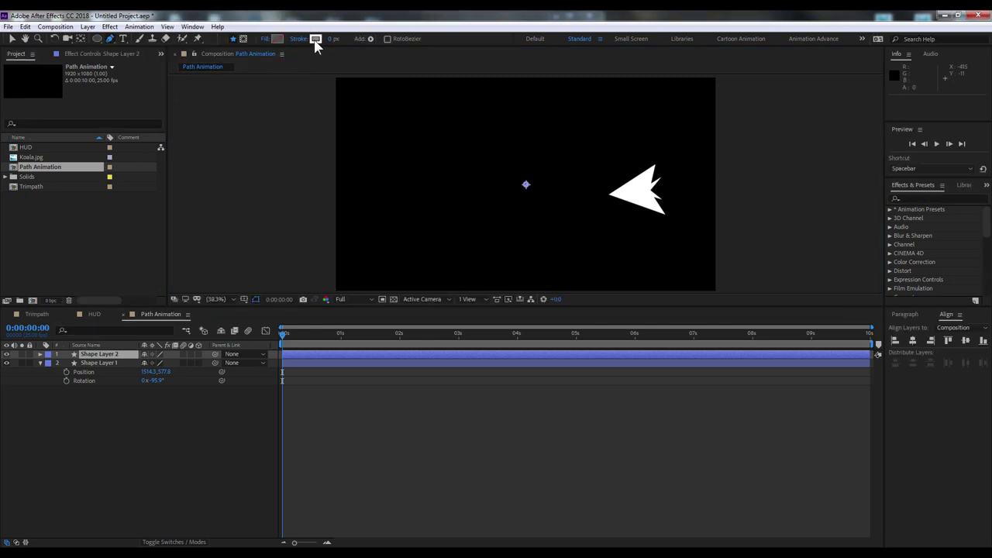
click(315, 38)
click(245, 37)
- Adjust the view magnification and draw a long looping Bezier path across the composition
click(215, 299)
click(286, 306)
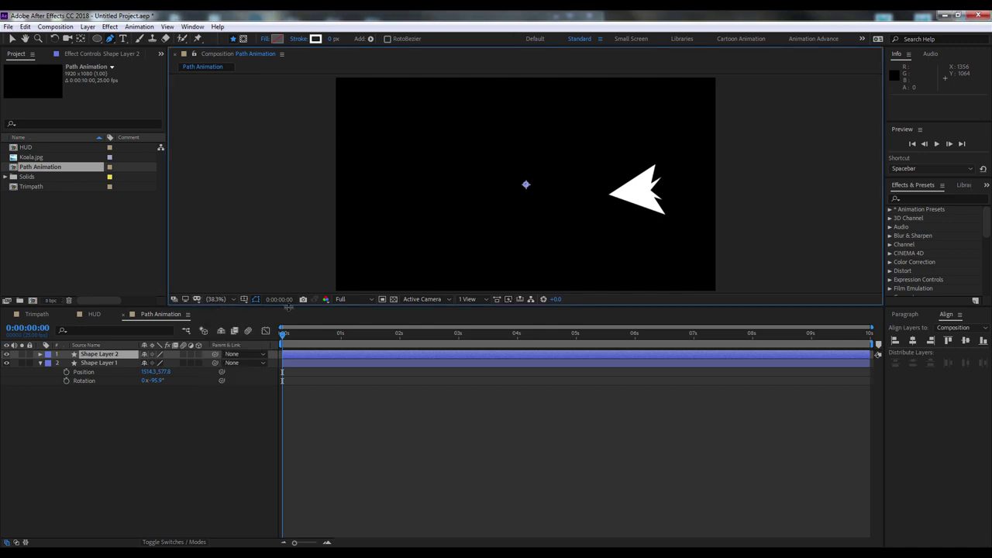
drag(729, 307, 735, 335)
click(760, 310)
drag(597, 147, 636, 76)
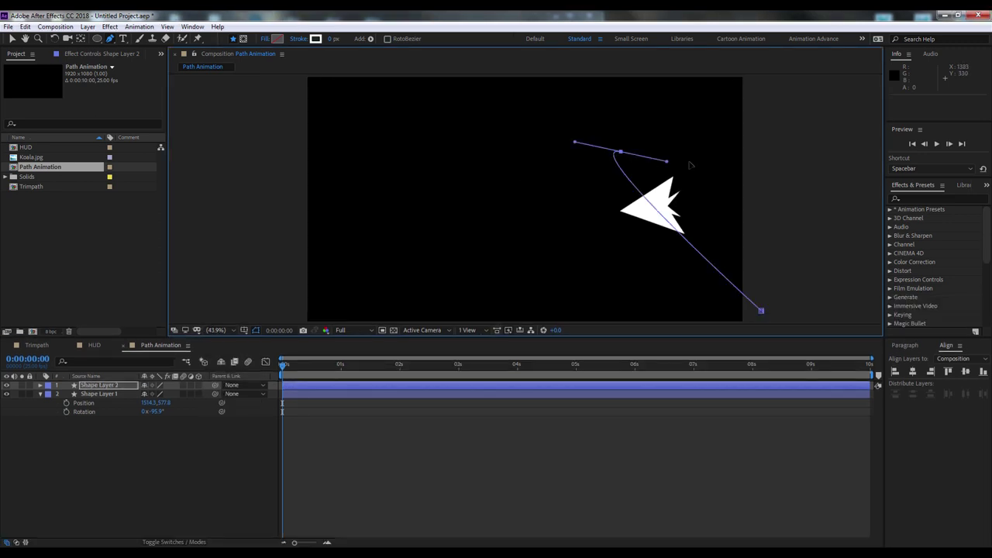
drag(756, 163, 757, 110)
drag(519, 271, 388, 250)
drag(533, 86, 799, 192)
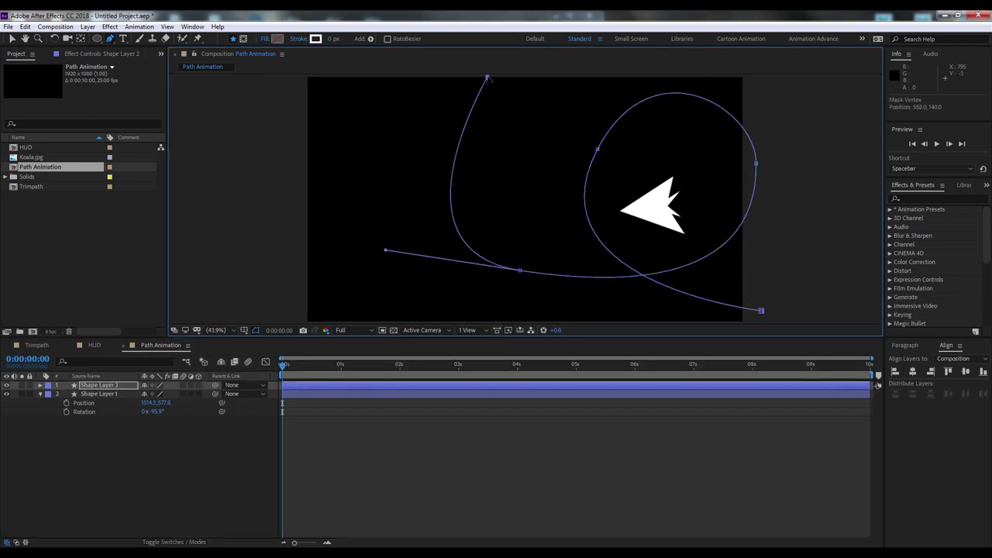
drag(378, 193, 187, 169)
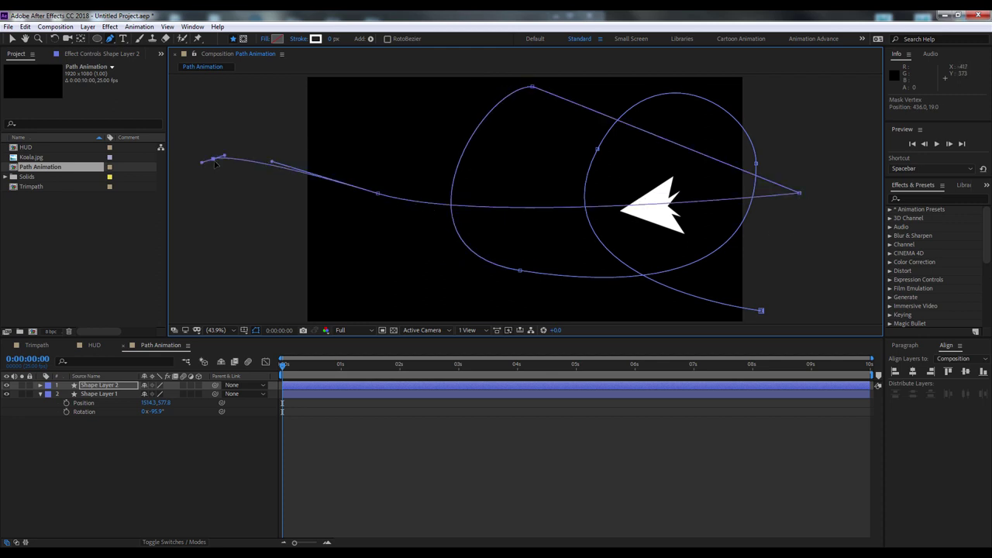
click(74, 388)
click(40, 386)
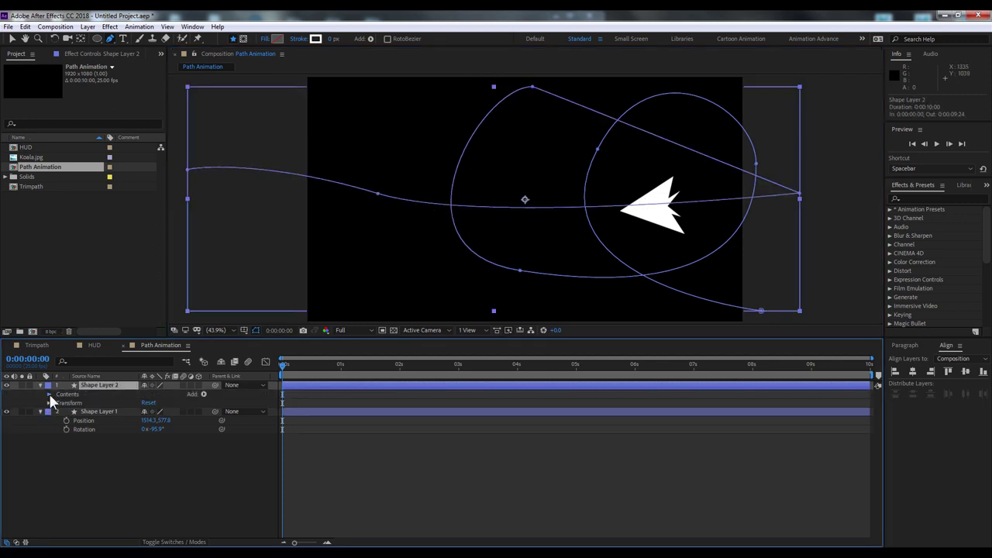
- Copy the Path property from Shape Layer 2's Shape 1 > Path 1
click(48, 394)
click(59, 402)
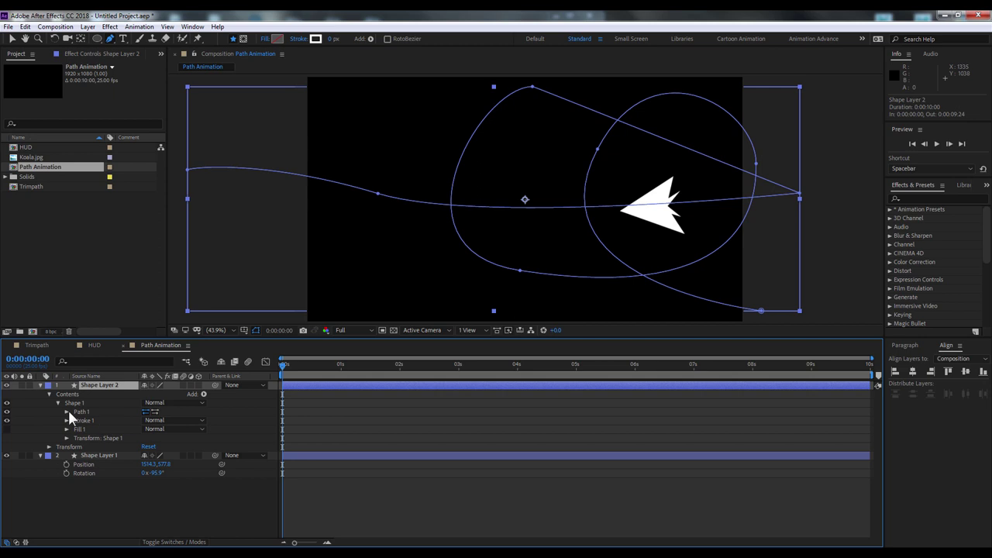
click(68, 412)
click(102, 419)
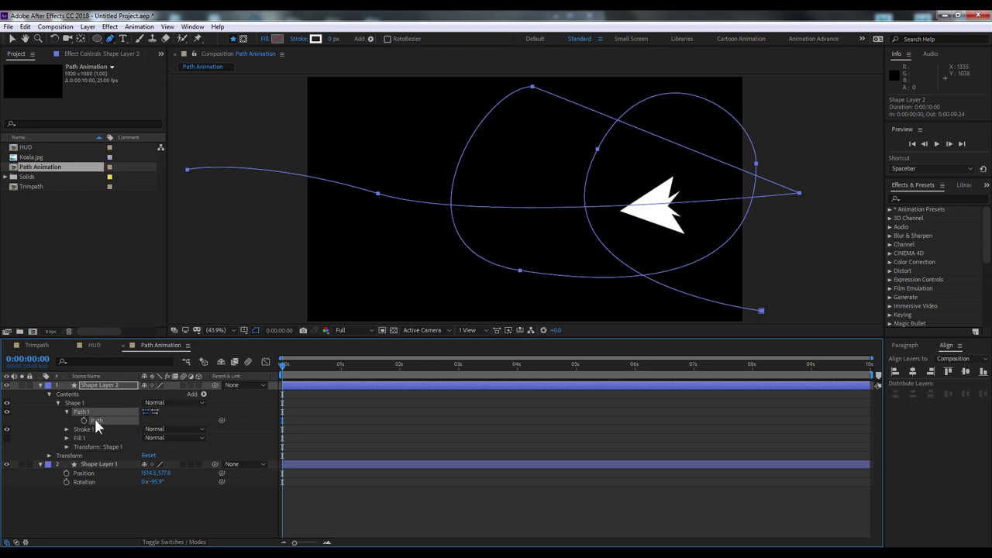
click(25, 26)
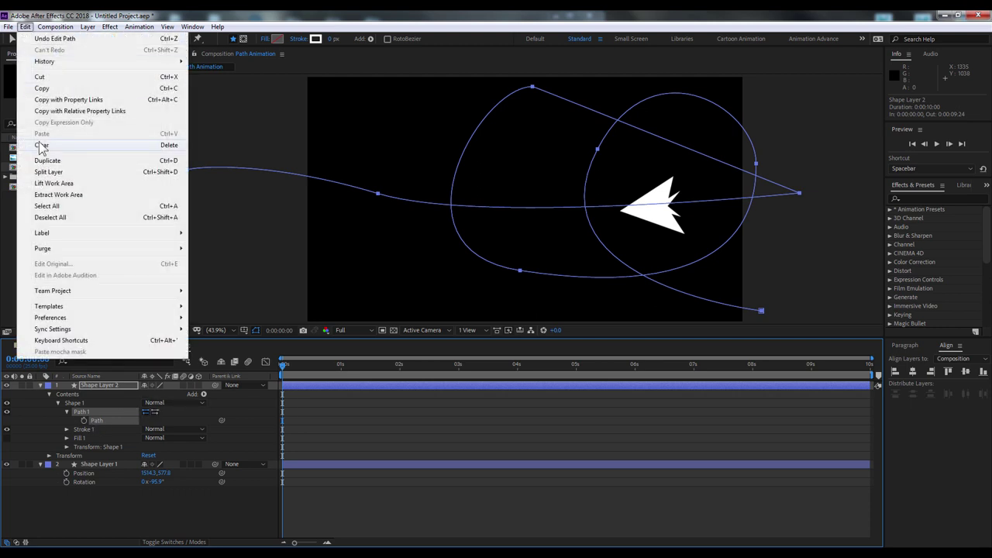
click(56, 91)
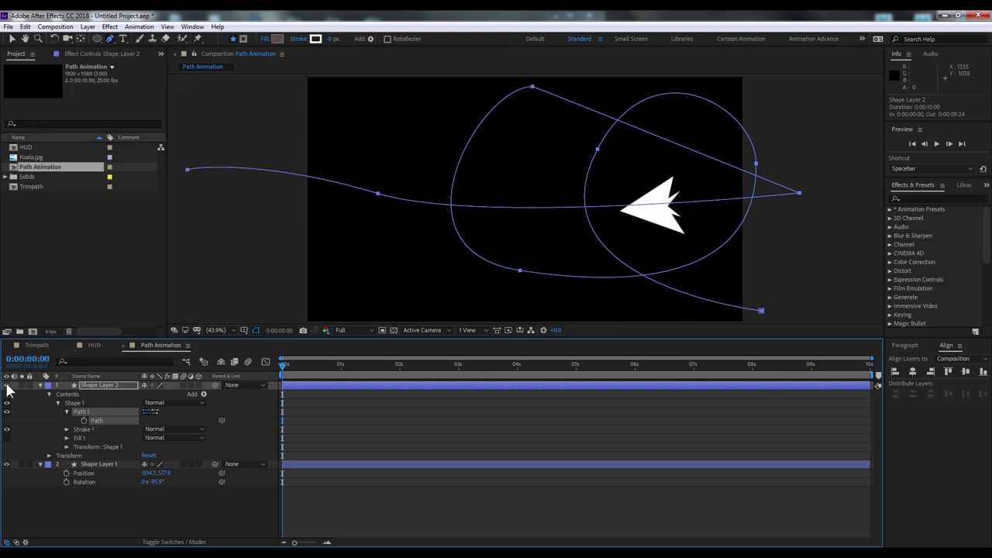
- Paste the path into the arrow's Position at 1 second and end the motion at 5 seconds
click(92, 464)
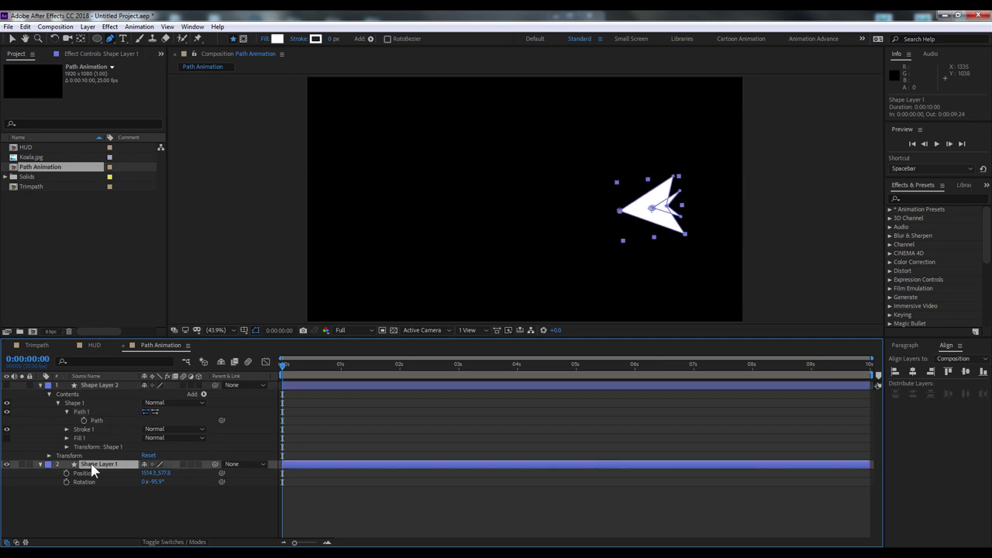
mouse_move(294, 358)
mouse_down()
mouse_move(341, 379)
mouse_move(251, 383)
mouse_up()
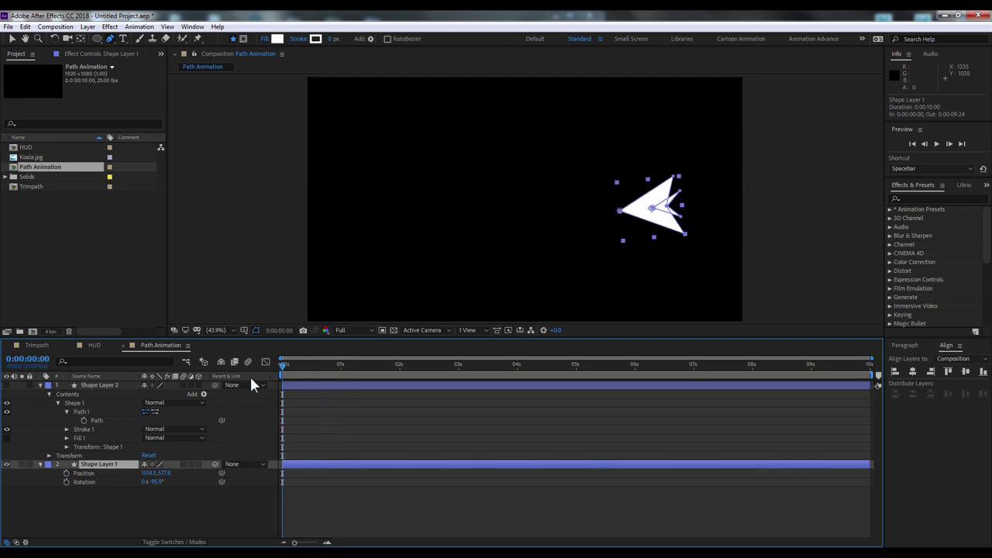
click(89, 473)
click(25, 27)
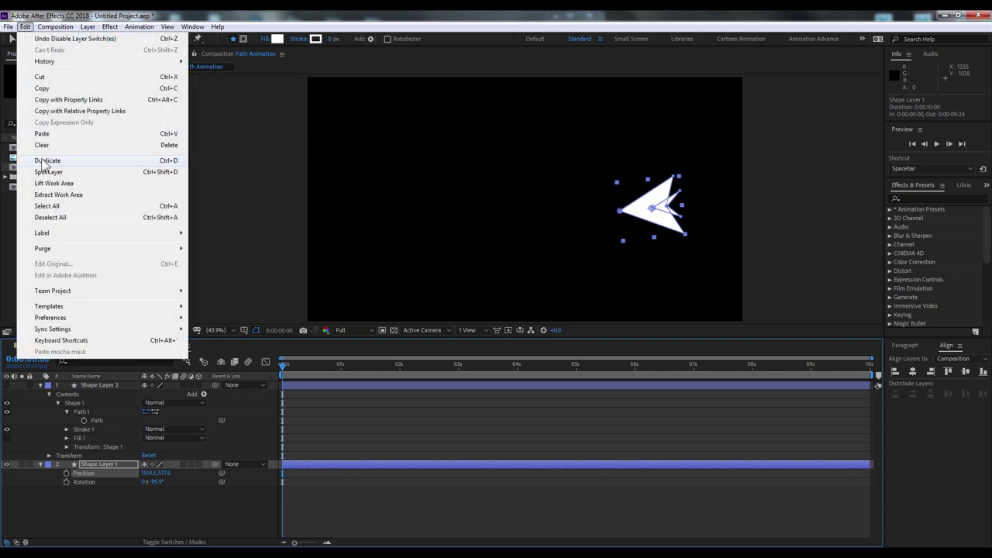
click(62, 134)
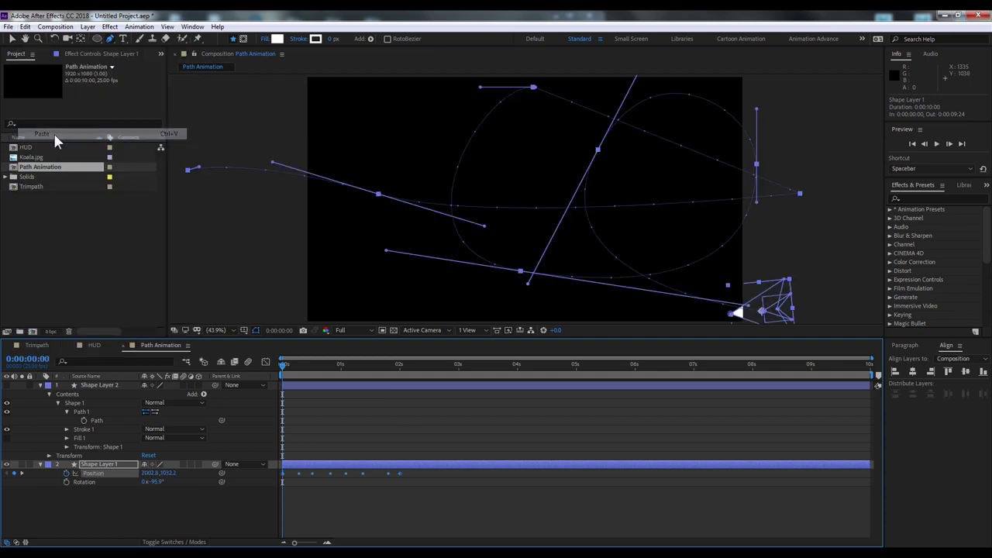
click(12, 38)
click(395, 395)
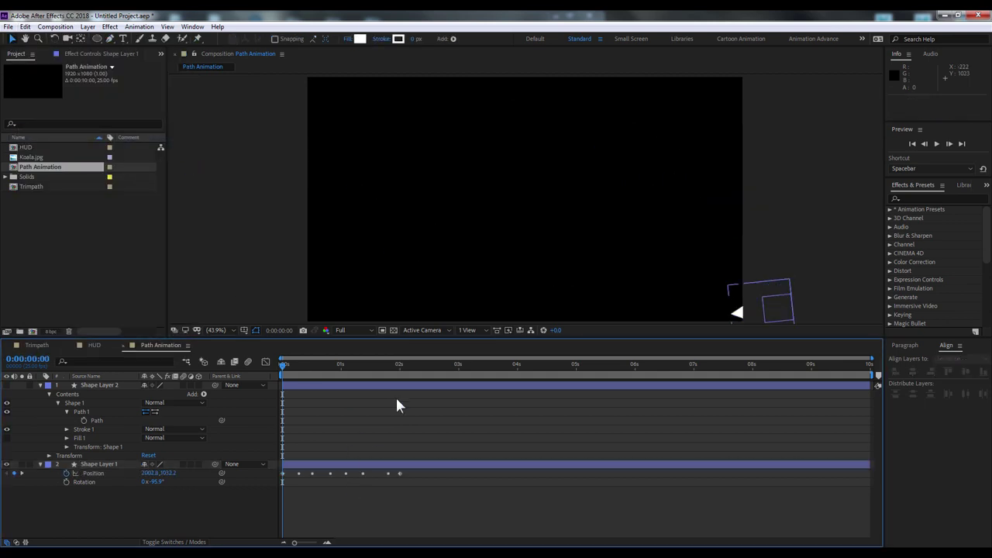
click(576, 372)
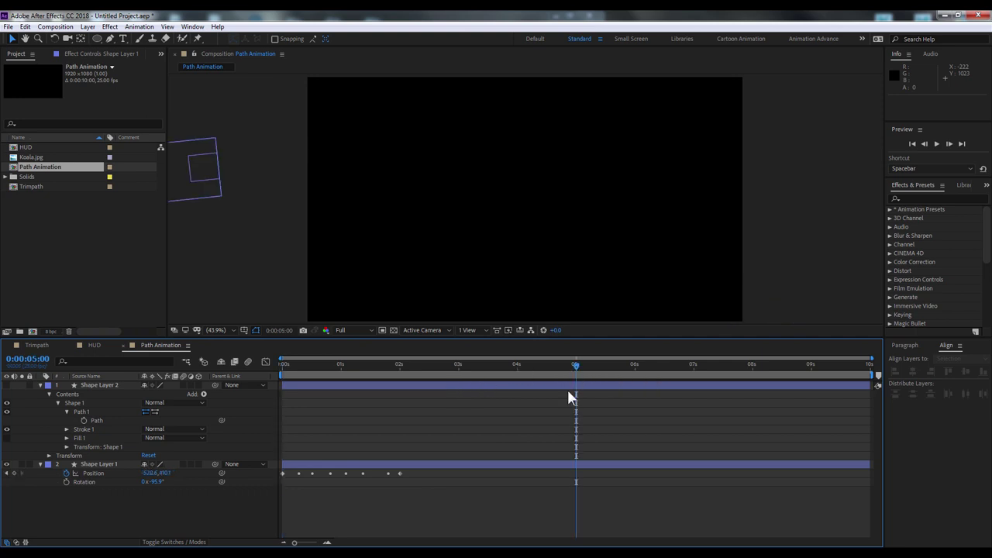
drag(400, 474, 575, 474)
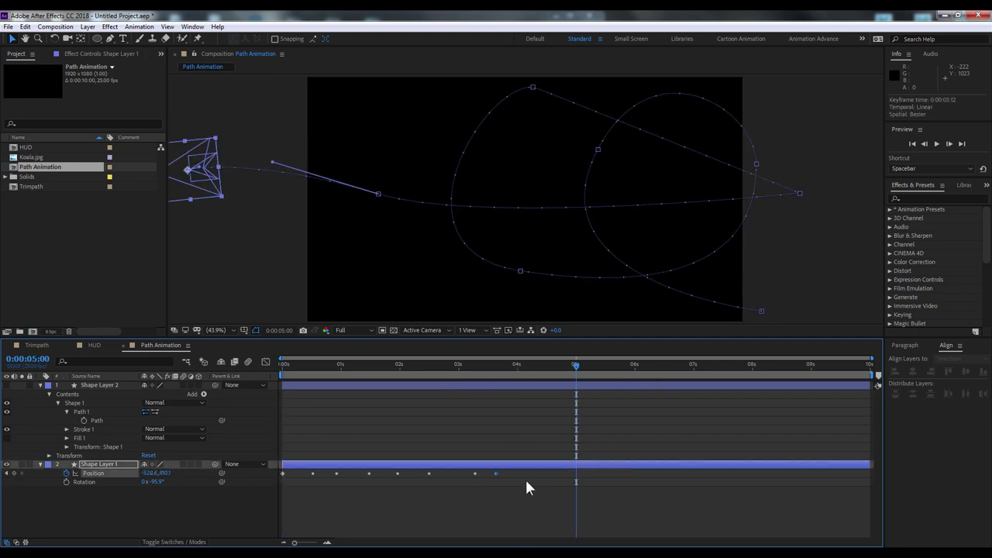
- Preview, then move the last Position keyframe to 7 seconds and end the work area there
click(558, 498)
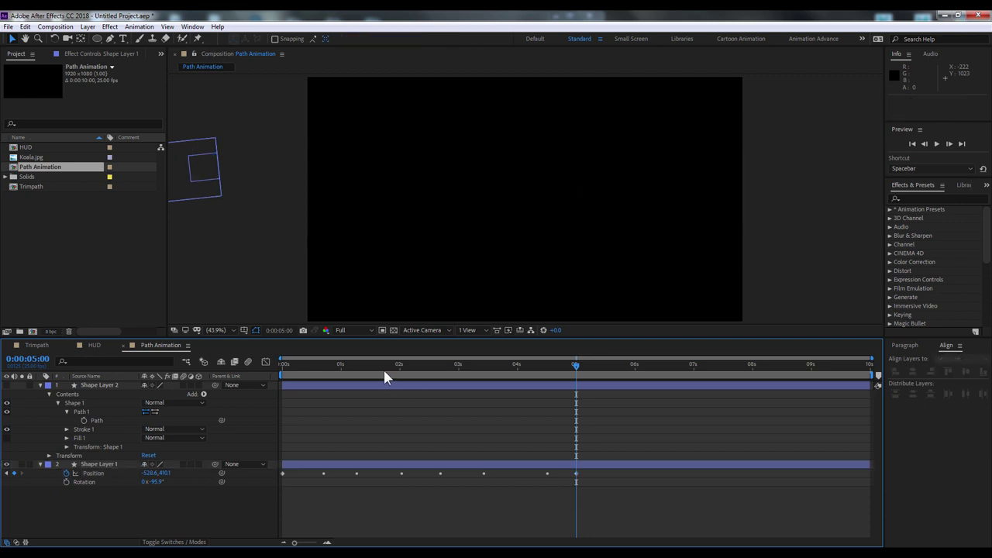
key(Home)
key(space)
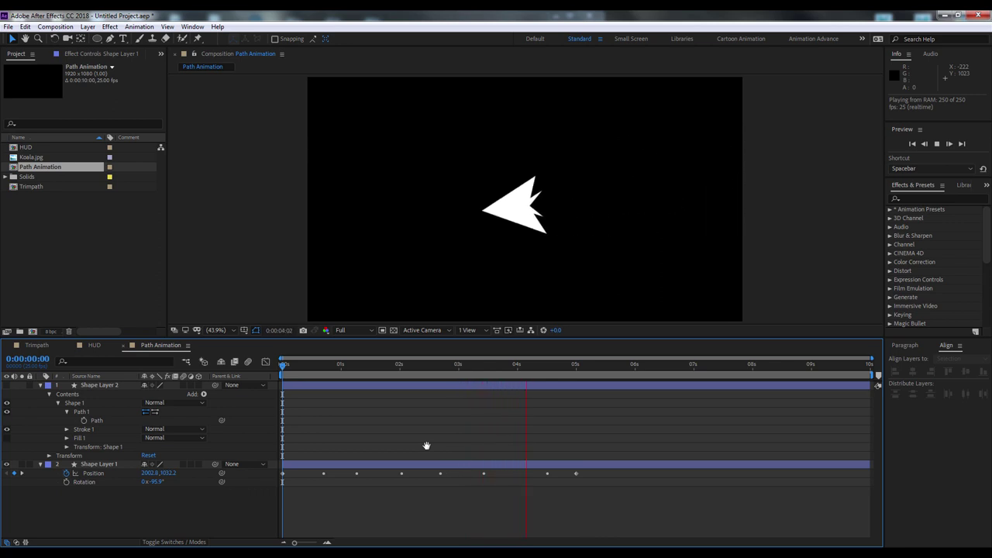
key(space)
drag(698, 365, 694, 366)
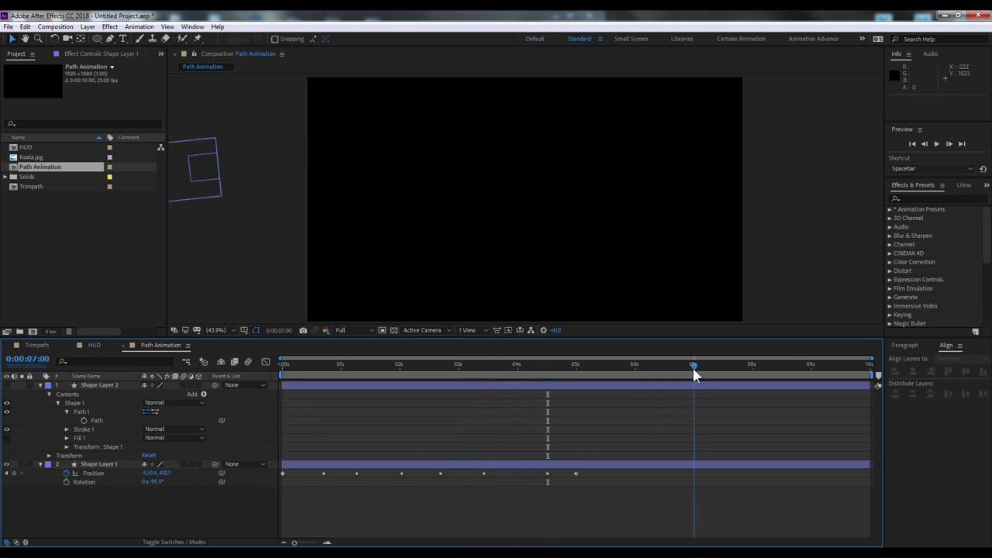
drag(575, 473, 695, 484)
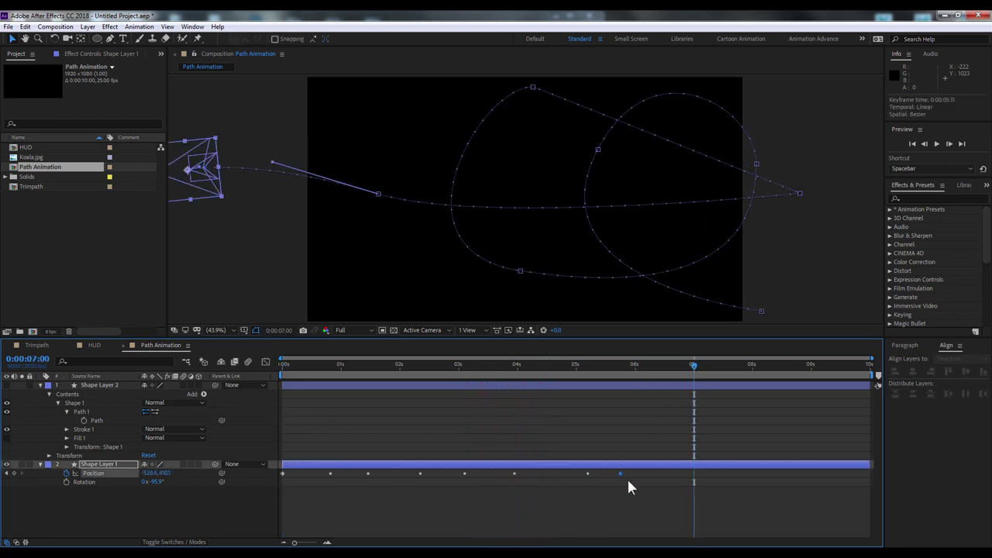
key(n)
click(682, 495)
mouse_move(539, 363)
mouse_down()
mouse_move(475, 366)
mouse_move(599, 381)
mouse_up()
drag(635, 389, 620, 385)
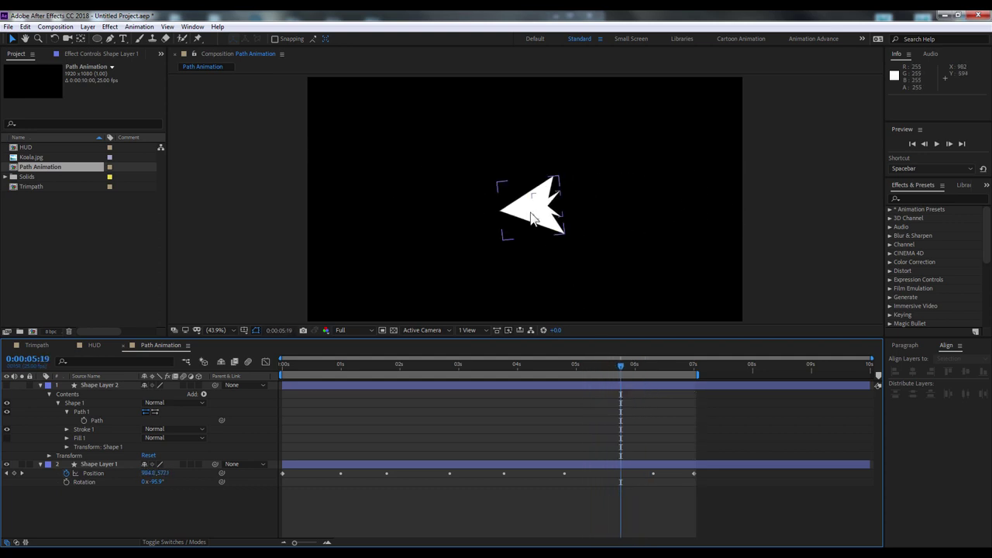
click(532, 215)
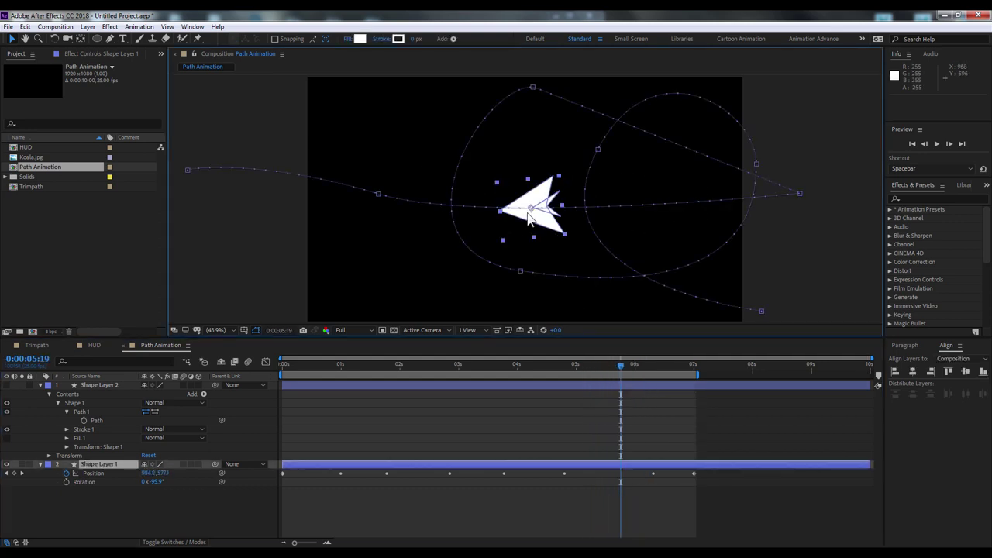
- Set Auto-Orient to Orient Along Path and rotate the arrow about 90° to face forward
click(87, 27)
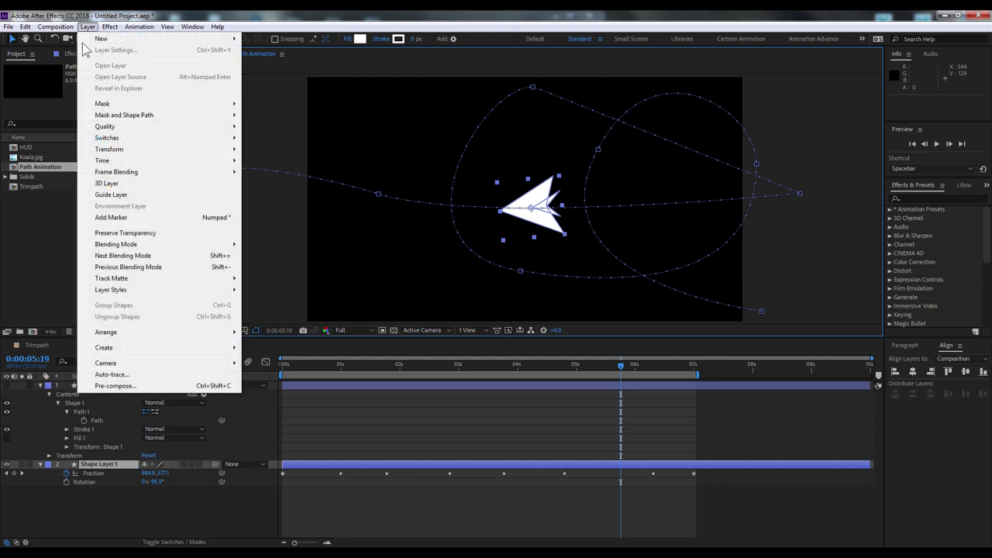
mouse_move(130, 150)
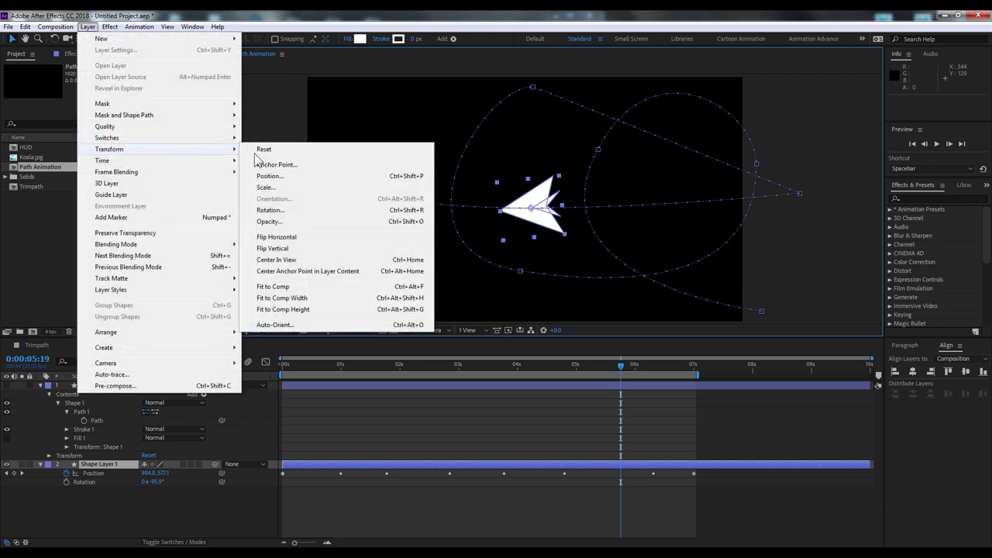
click(301, 330)
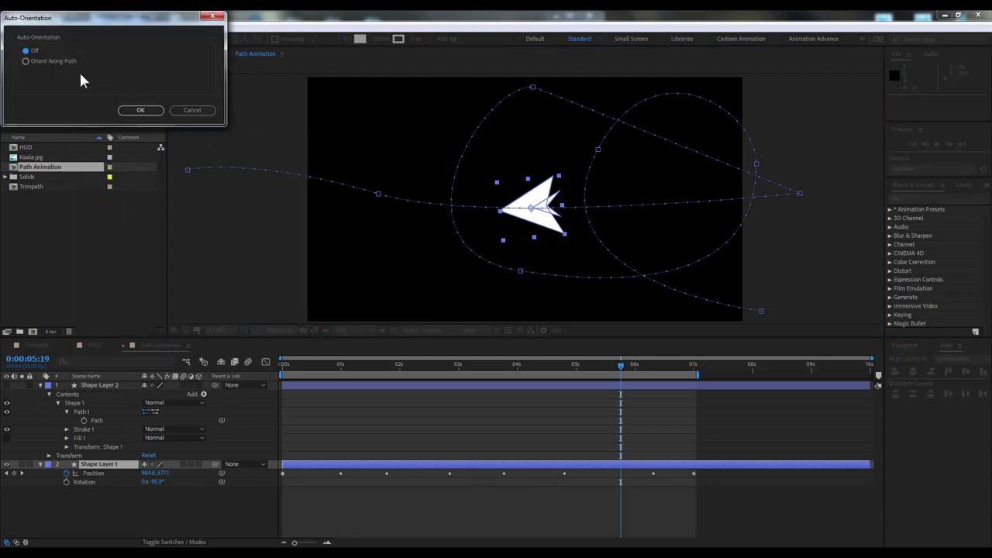
click(59, 62)
click(138, 109)
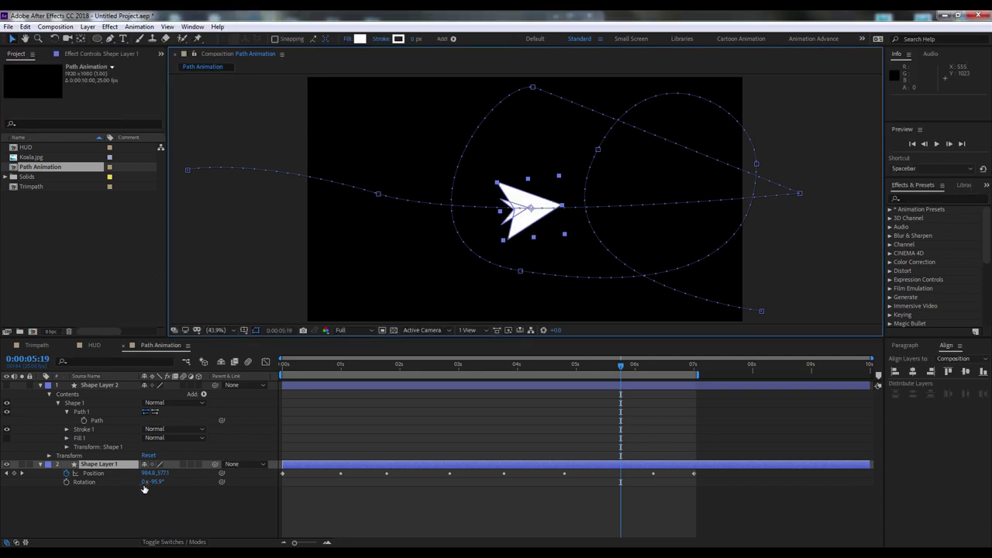
drag(158, 484, 261, 488)
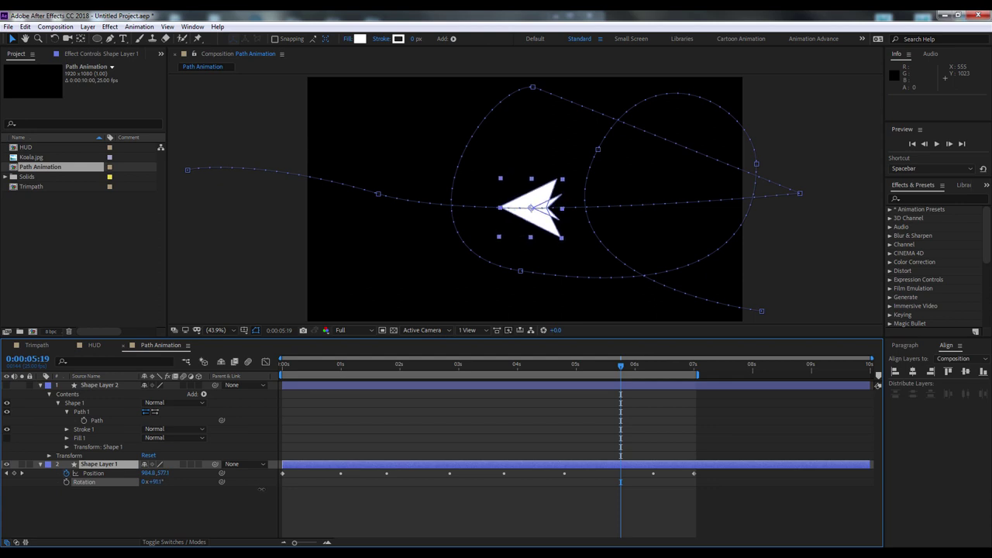
key(Return)
mouse_move(557, 371)
mouse_down()
mouse_move(519, 357)
mouse_move(607, 352)
mouse_move(215, 364)
mouse_up()
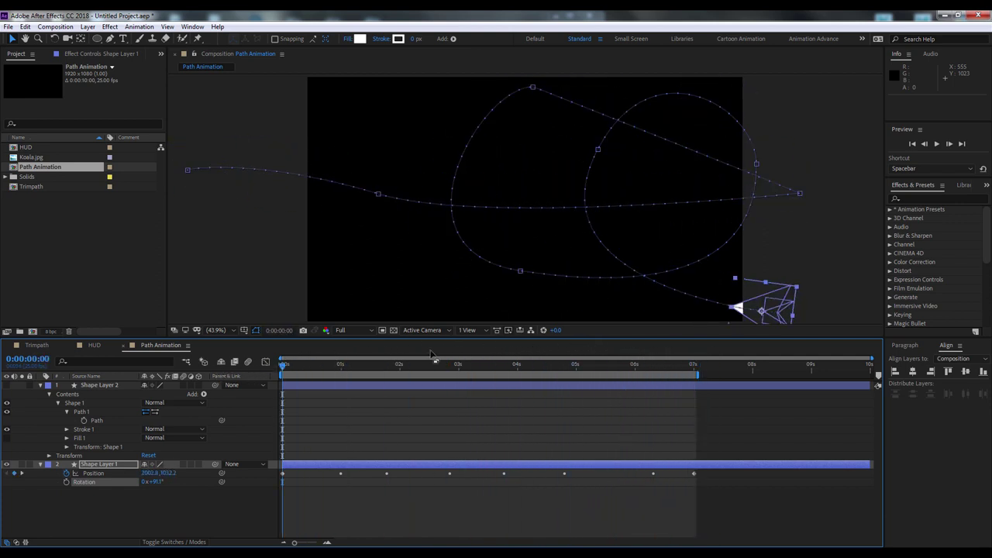
- Shift the arrow's start position right and down, then preview the flight from the start
scroll(837, 261, down, 3)
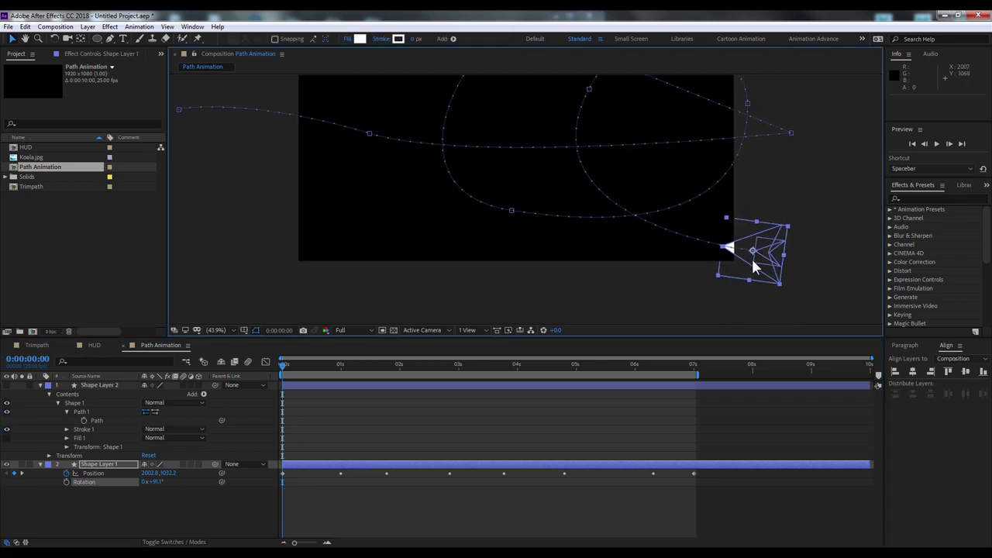
drag(752, 268, 792, 272)
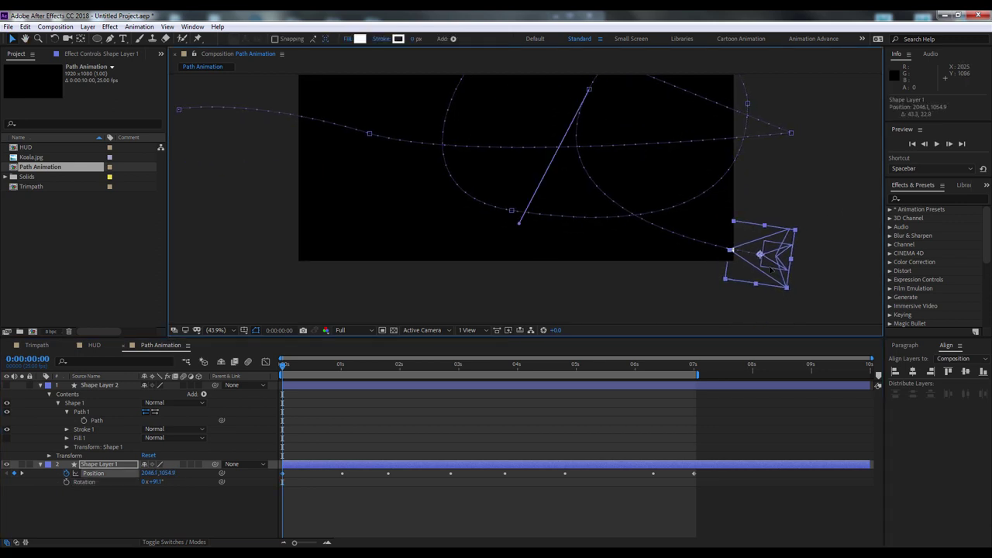
click(545, 503)
key(space)
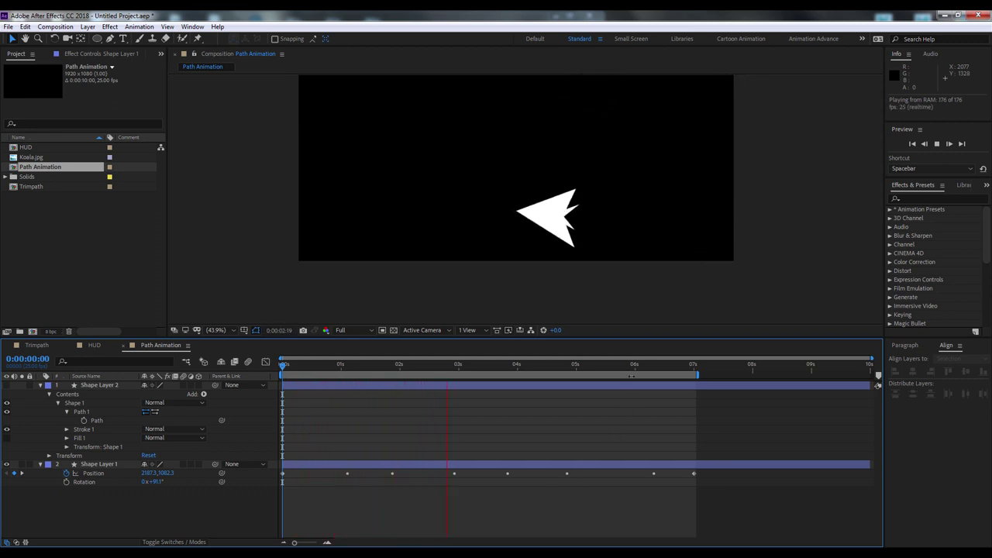
key(space)
drag(636, 226, 638, 276)
key(comma)
key(comma)
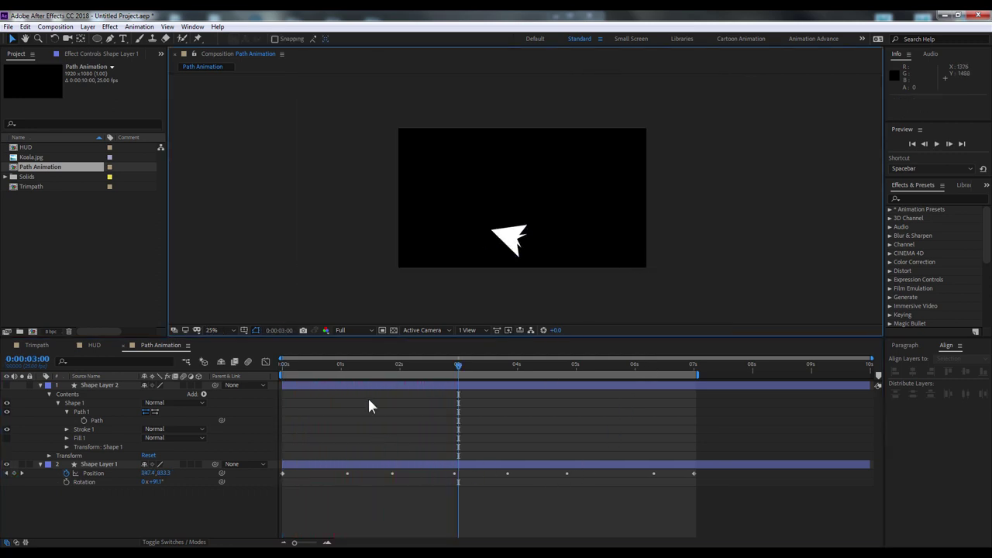
click(354, 365)
key(Home)
key(space)
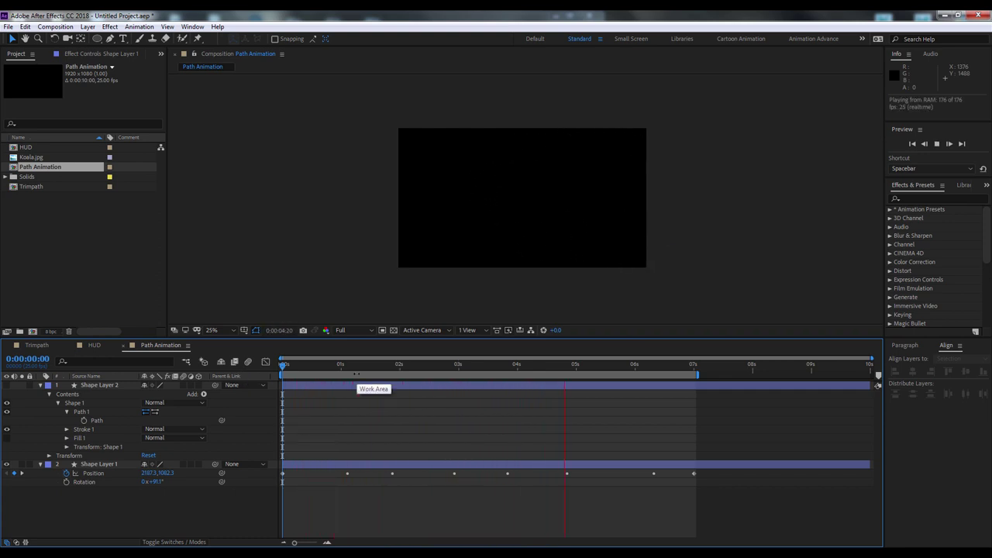
key(space)
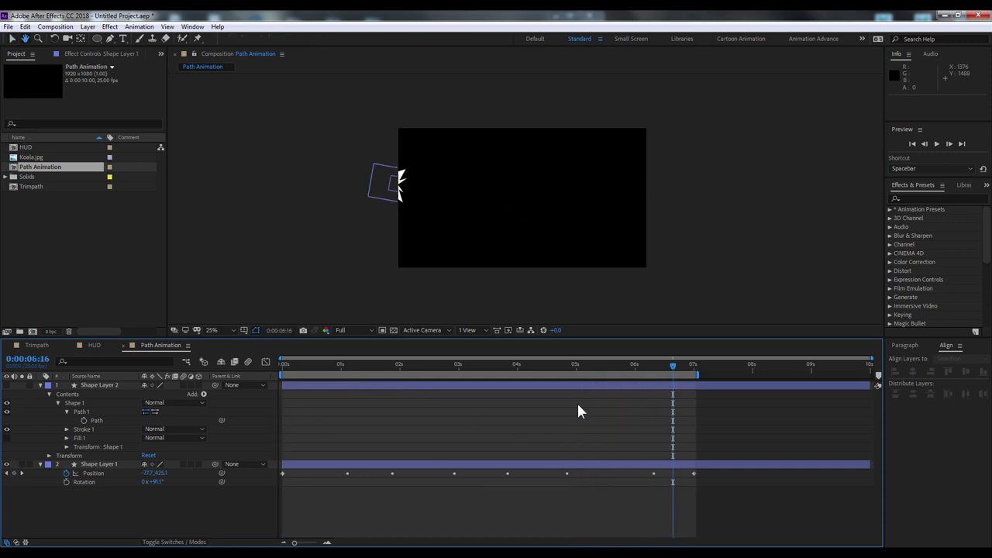
- Move one Position keyframe earlier and nudge another later around 3:12, then preview
drag(352, 371, 508, 382)
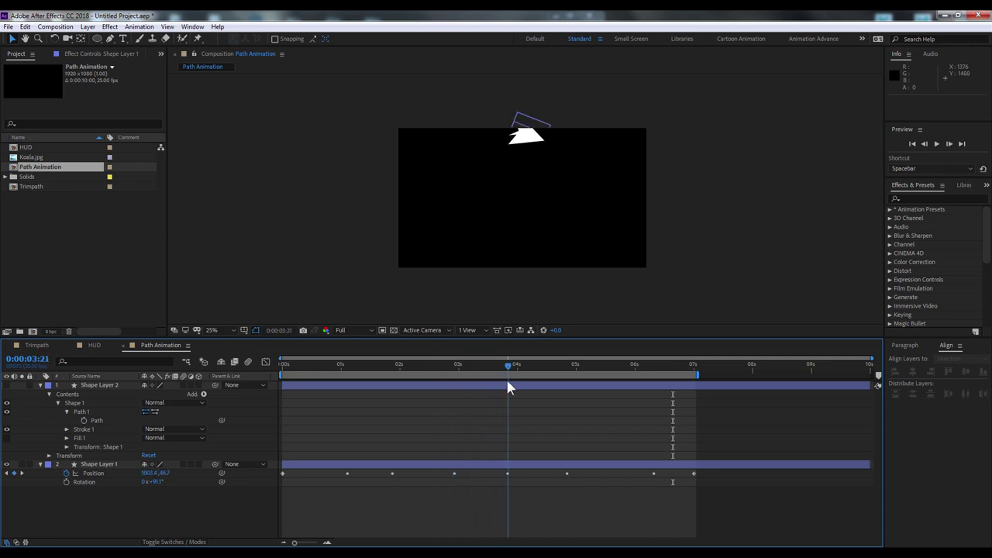
drag(567, 473, 544, 473)
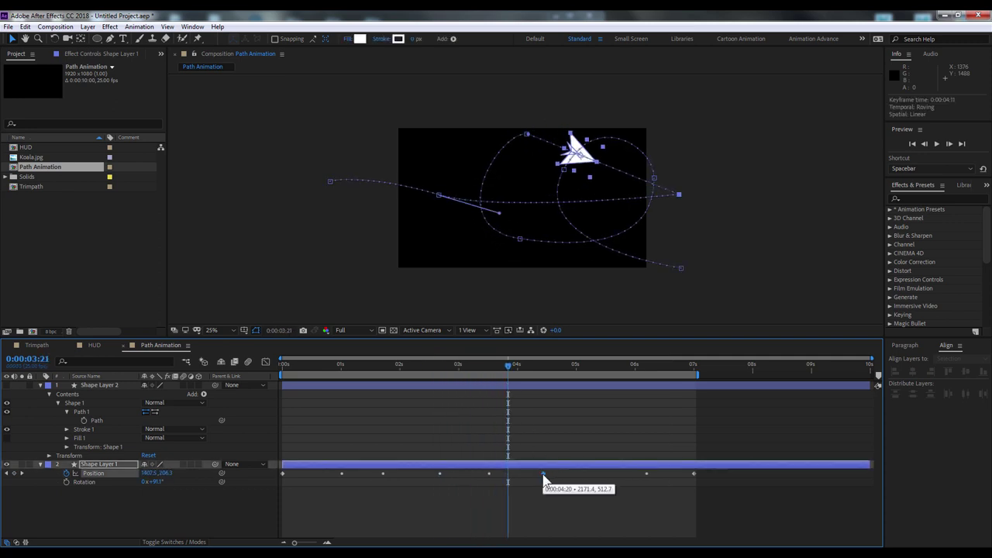
click(547, 488)
click(492, 363)
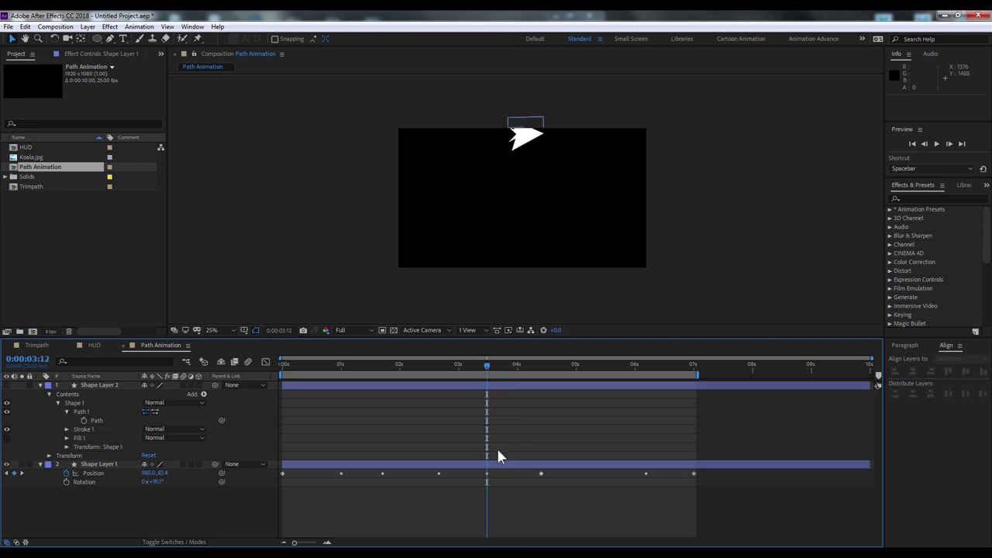
drag(488, 473, 498, 473)
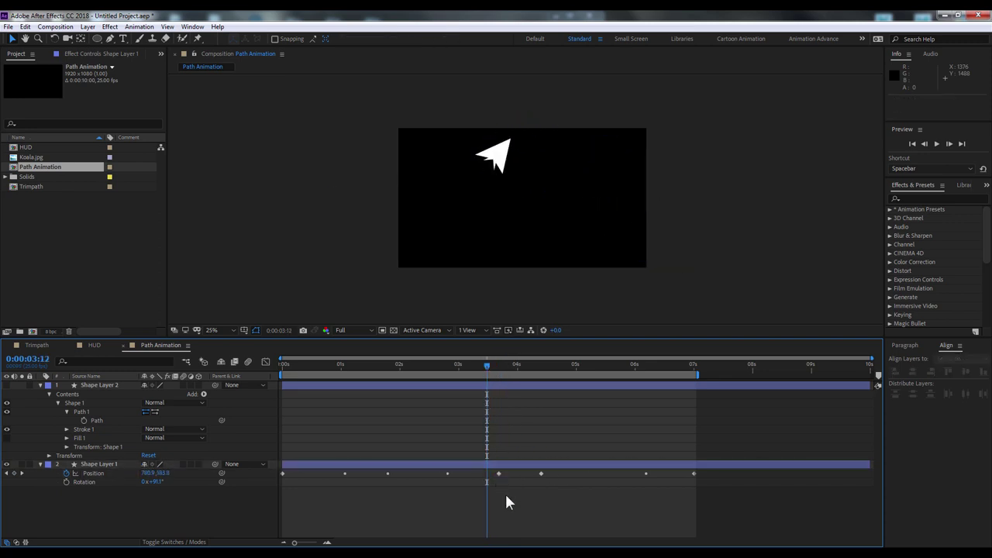
key(space)
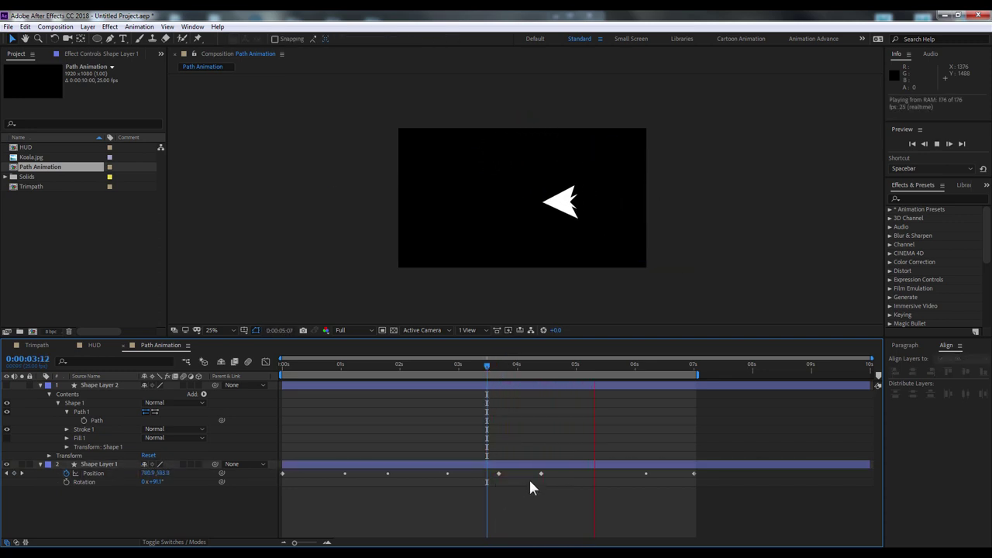
key(space)
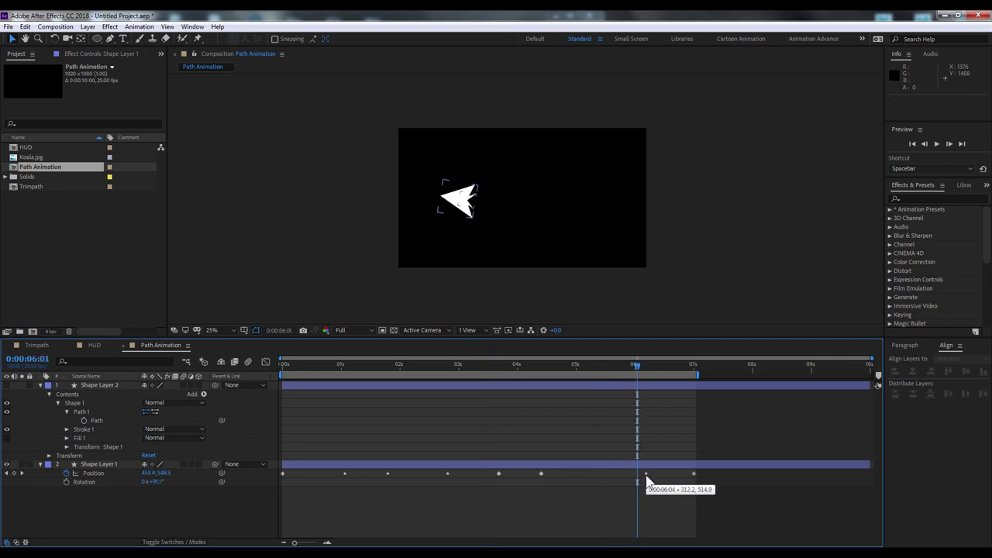
- Pull a later Position keyframe earlier and shift another to about 3:22, then replay the preview
drag(639, 474, 620, 474)
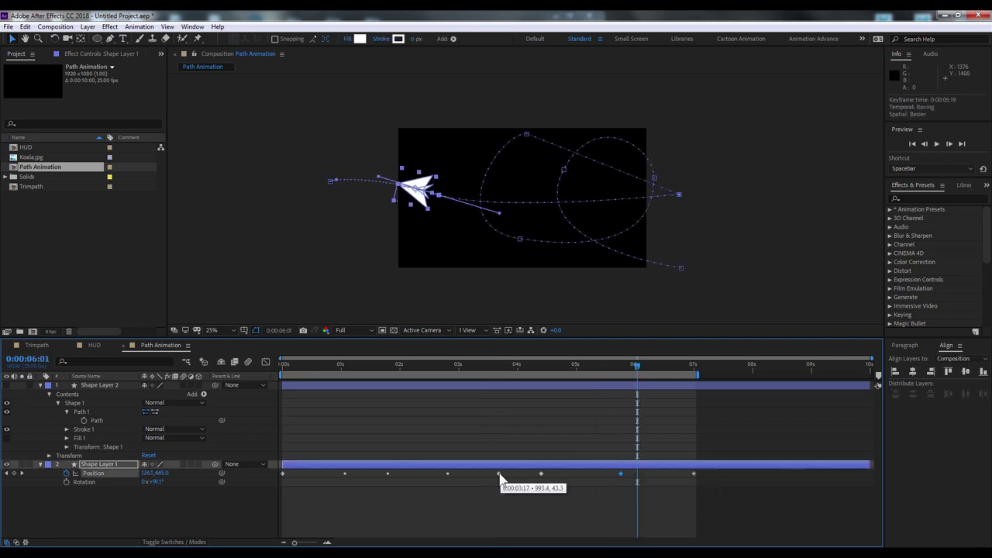
drag(500, 478, 512, 478)
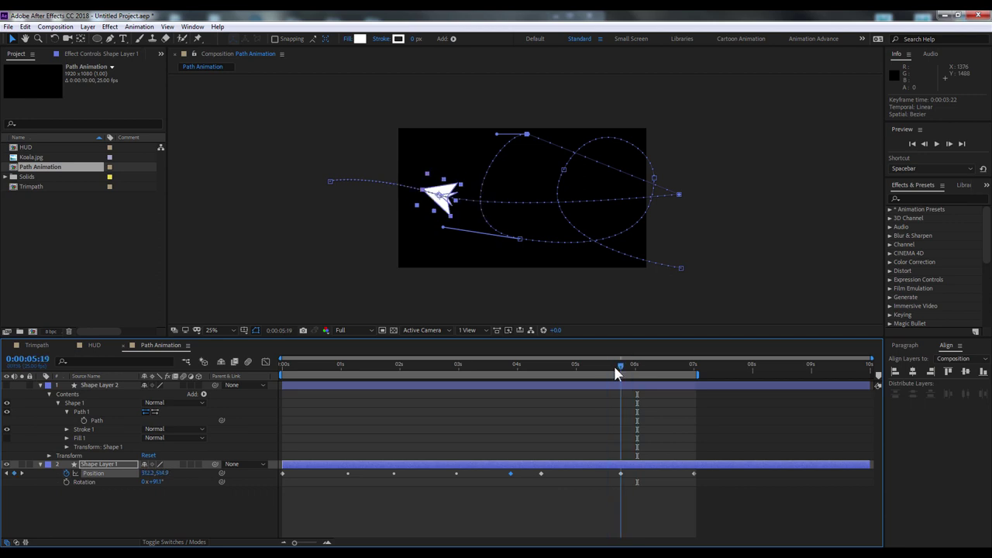
drag(621, 364, 496, 364)
key(space)
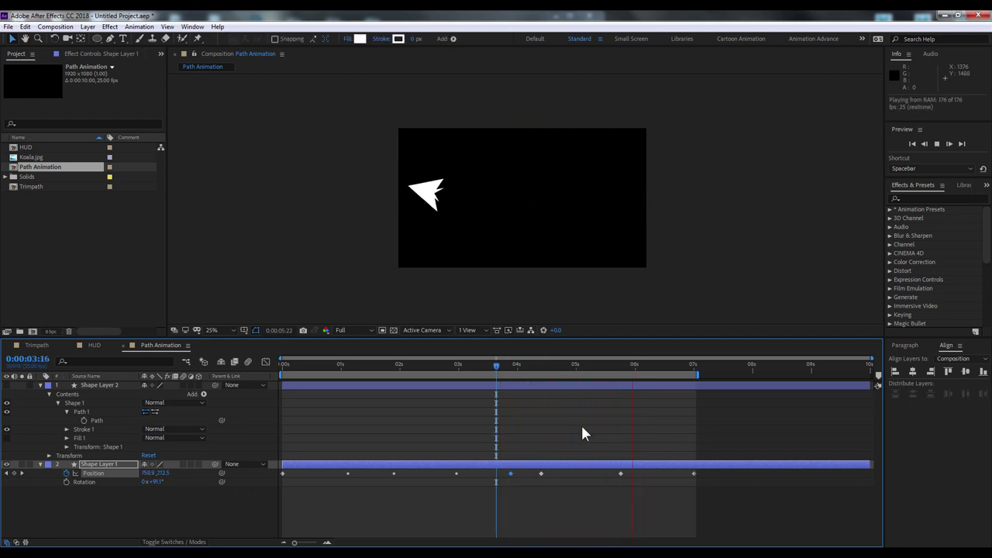
key(space)
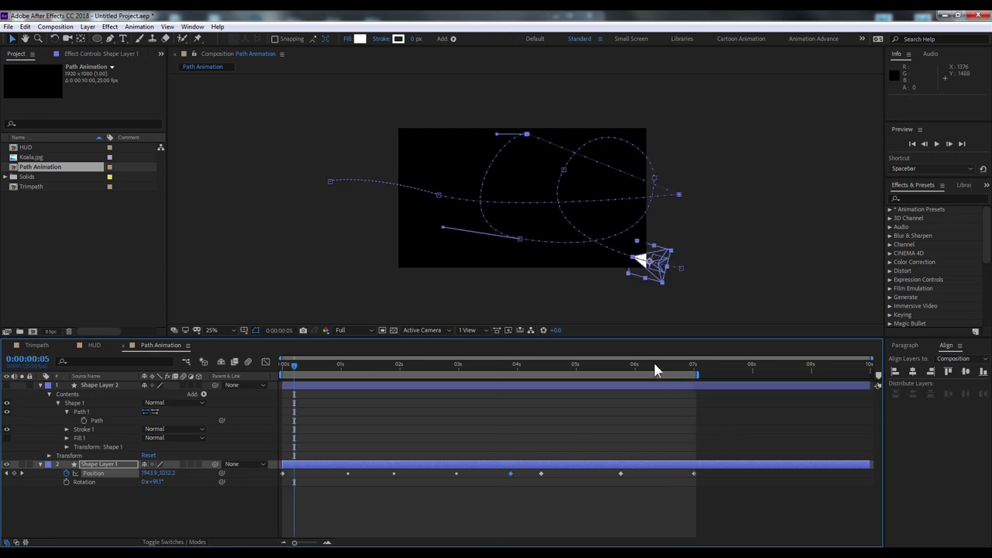
key(space)
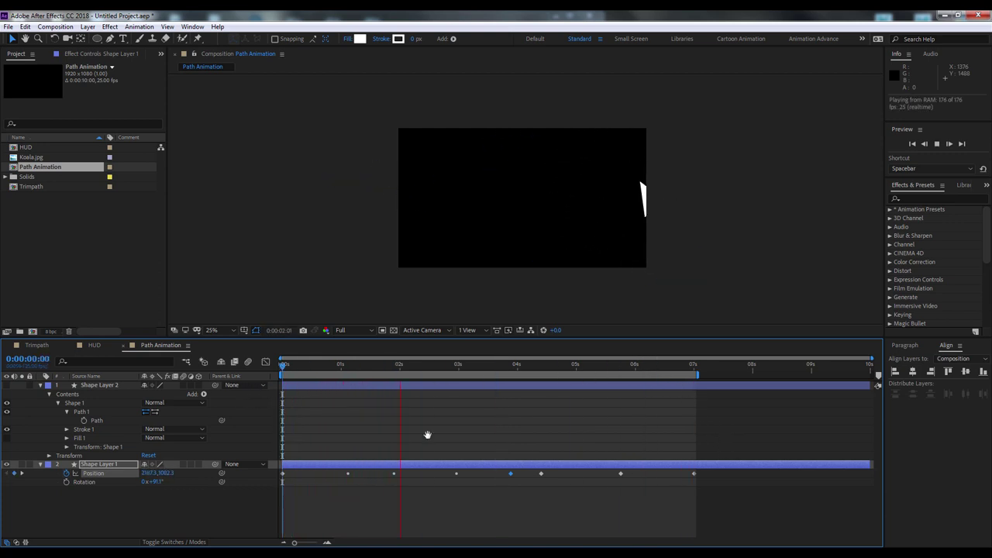
key(space)
- Move an early Position keyframe toward the start and shift another to about 1:17
drag(348, 474, 318, 474)
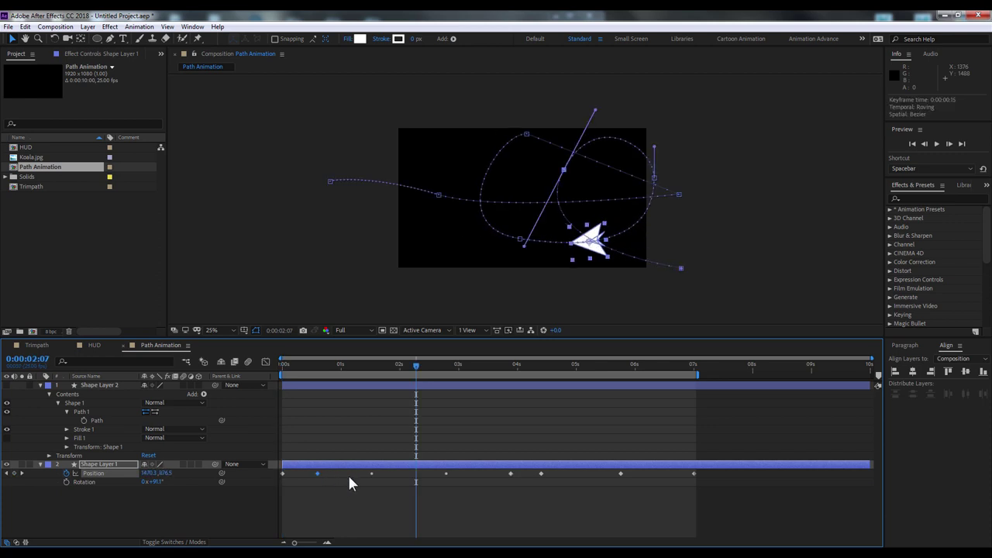
drag(353, 374, 371, 380)
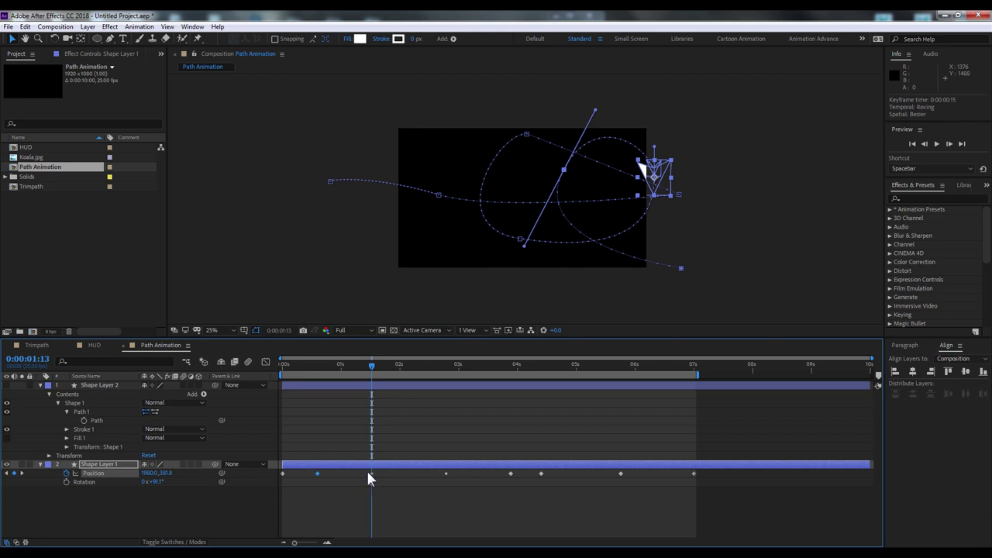
drag(369, 474, 380, 474)
key(space)
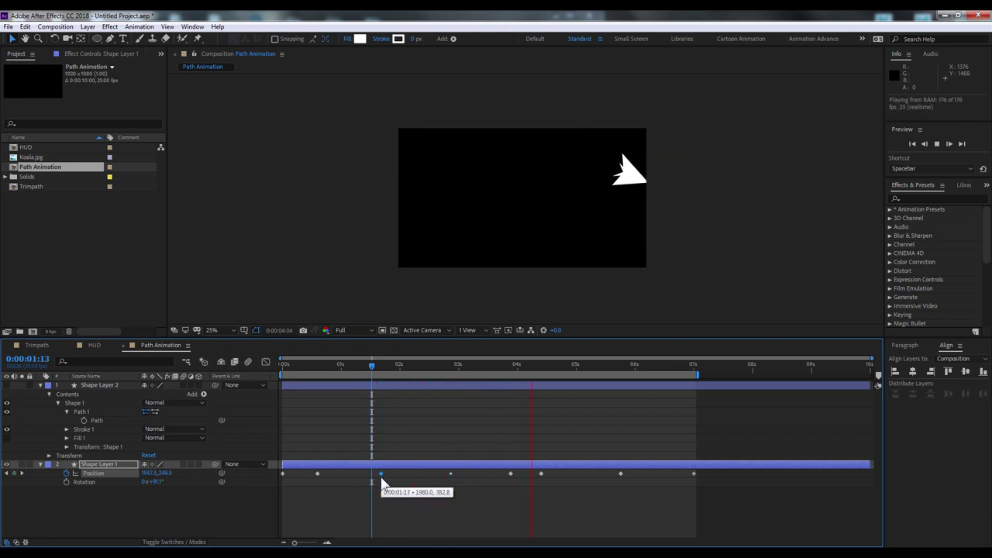
key(space)
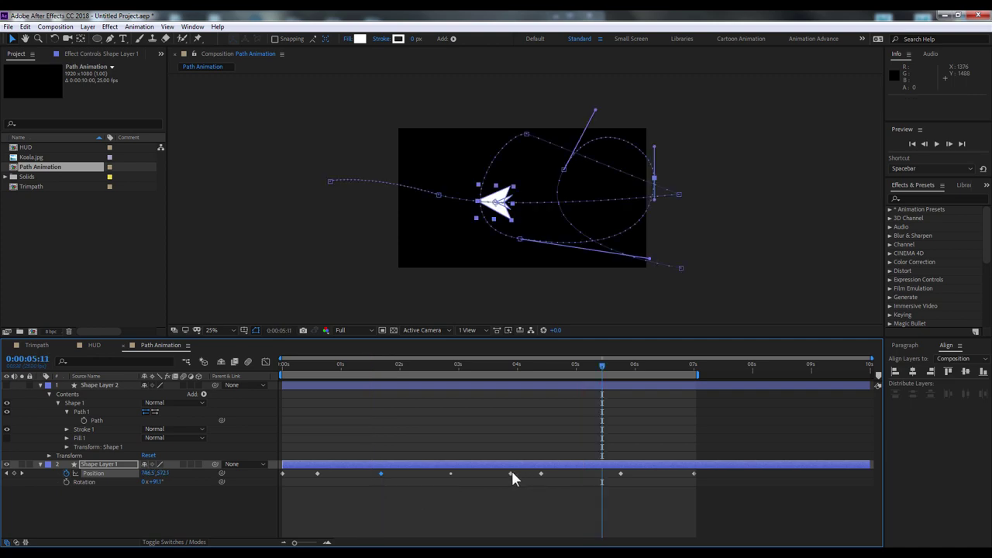
click(510, 473)
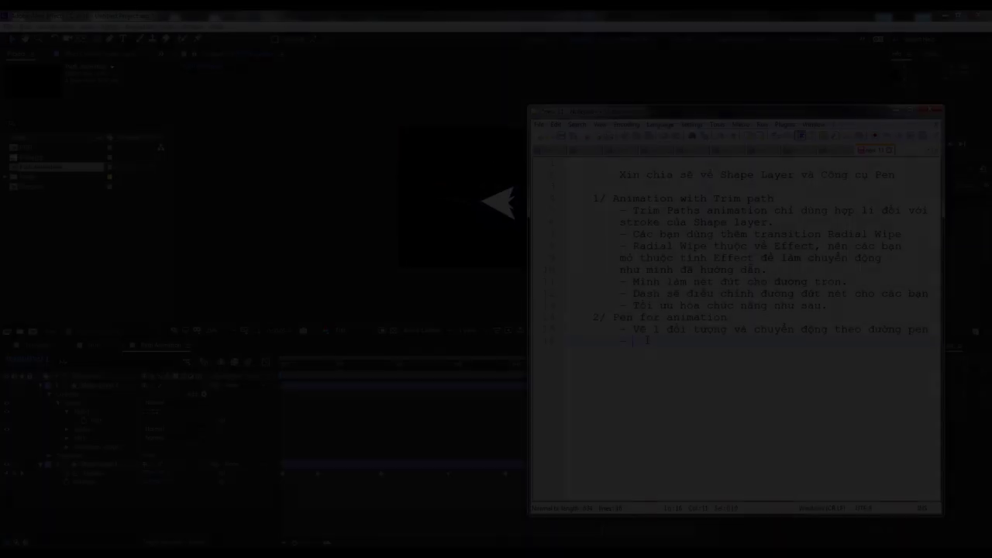
- Complete the note line 'Máy bay đã bay theo đường Paths' and begin the bullet 'Trim paths cho đường ba'
text(đã bay theo đường Paths)
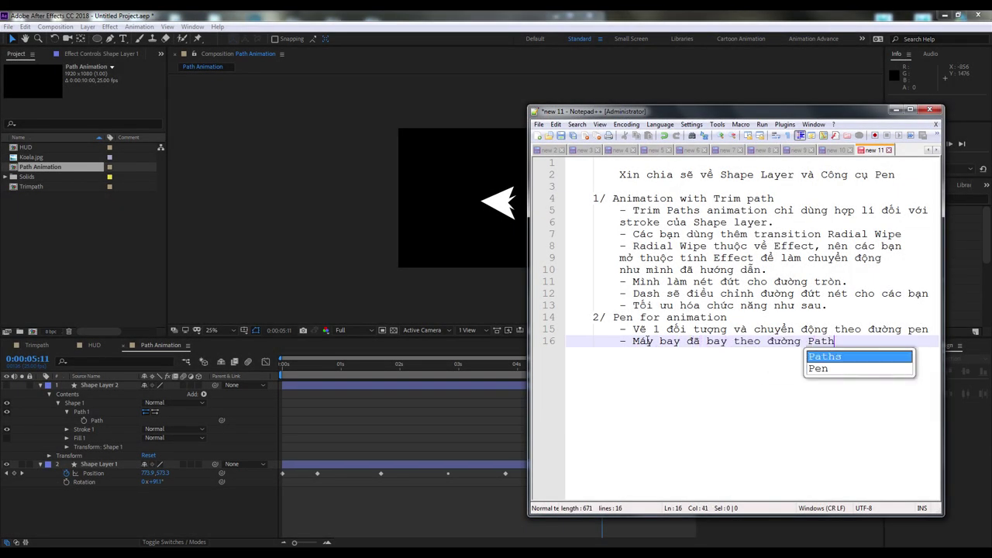
key(Return)
text(-)
key(Return)
click(650, 353)
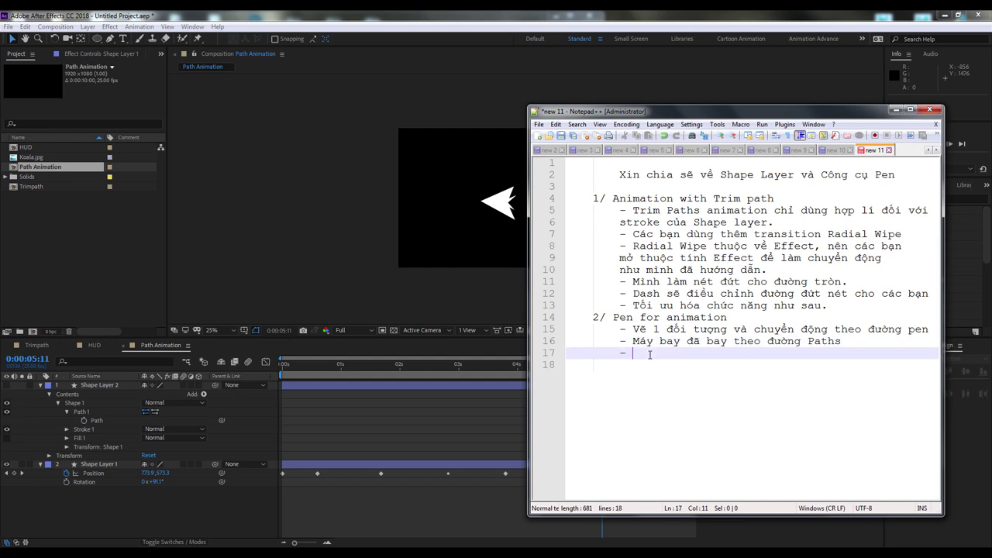
text(Trim paths cho đ)
text(ường ba)
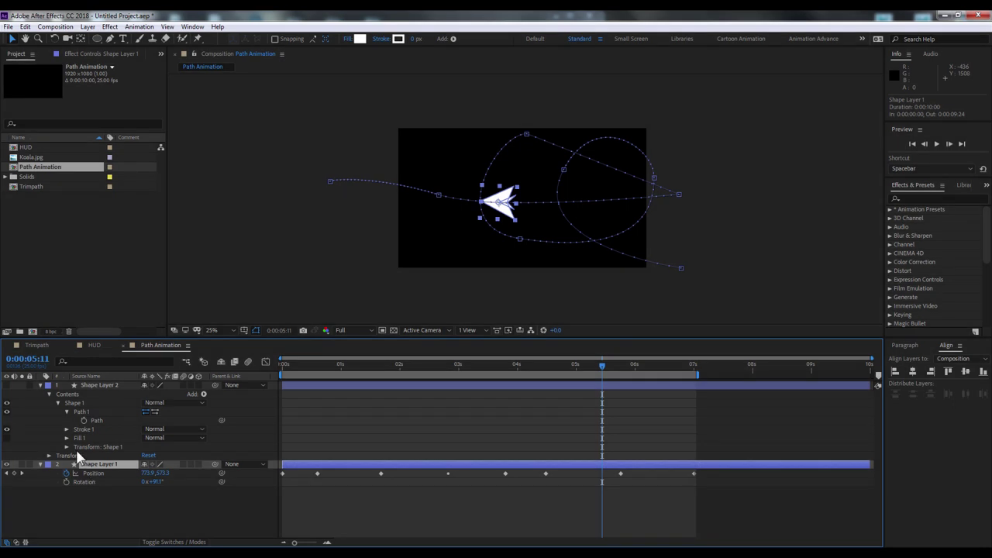
- Give Shape Layer 2's loop path a visible 7-pixel stroke, with path outlines hidden
click(97, 385)
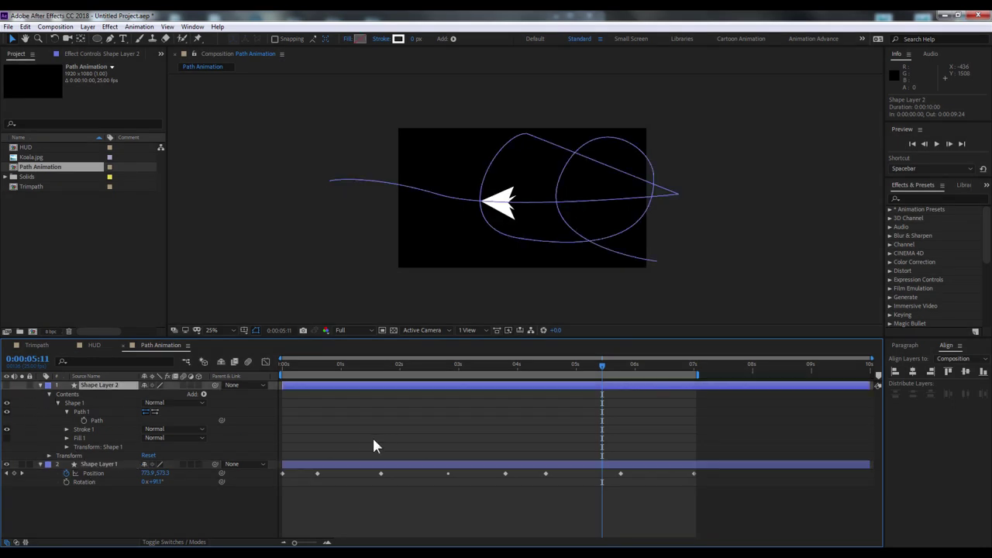
click(371, 496)
click(68, 384)
click(256, 328)
drag(414, 44, 452, 87)
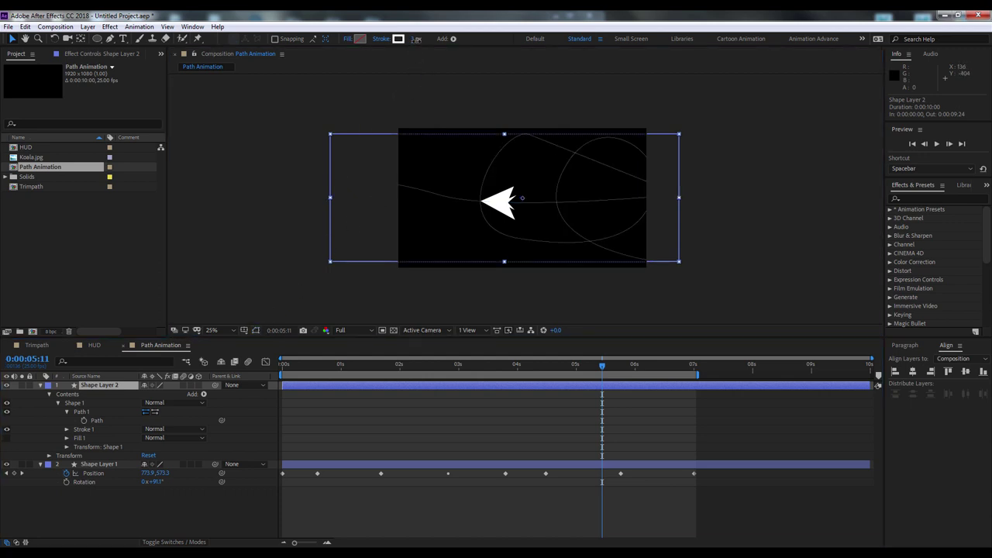
click(416, 40)
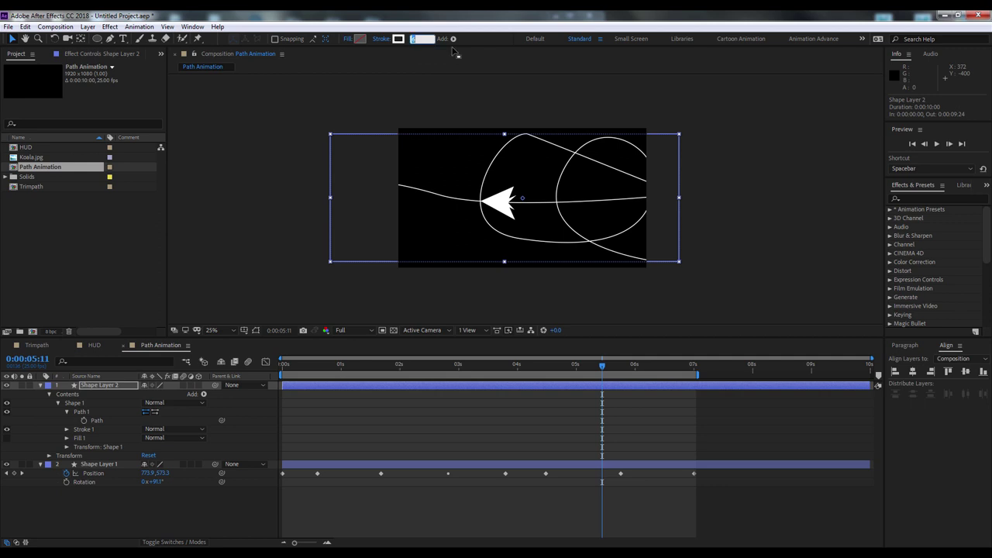
text(7)
key(Return)
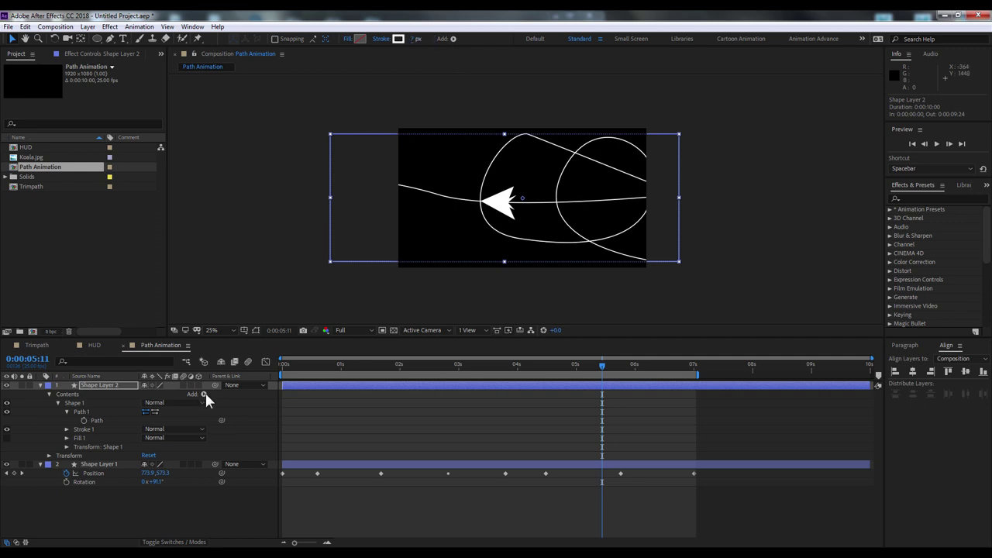
- Add dashes to Stroke 1, keeping the line cap as Butt Cap
click(58, 403)
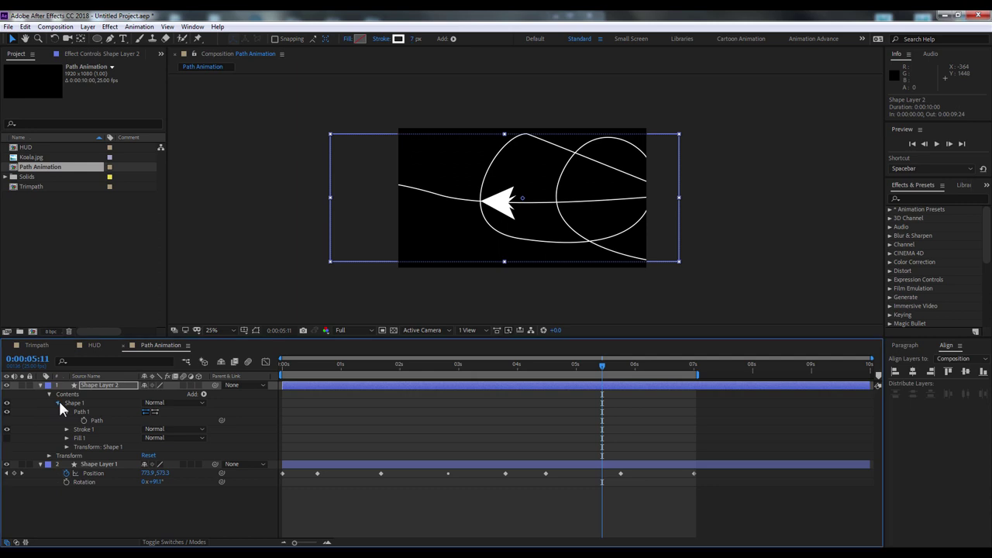
key(F2)
click(58, 403)
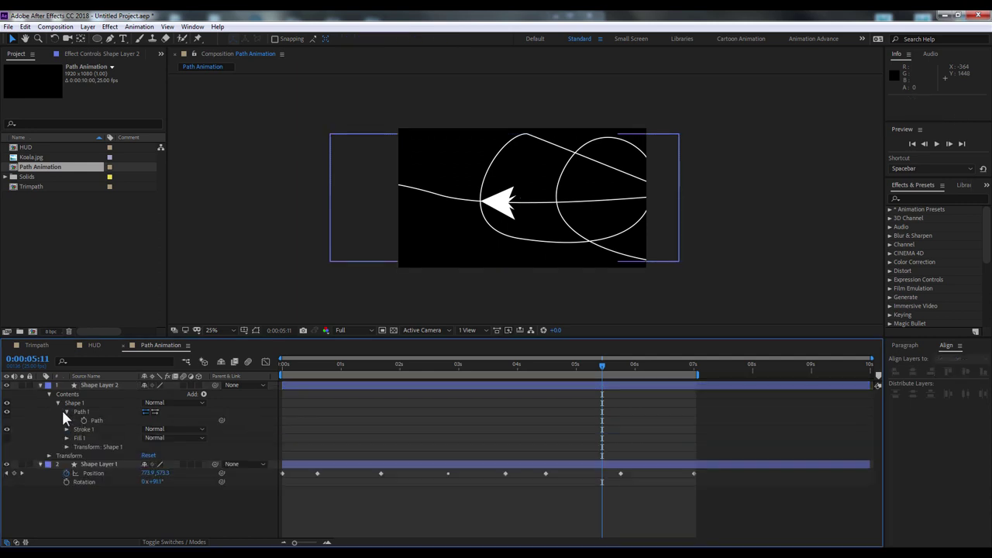
click(67, 420)
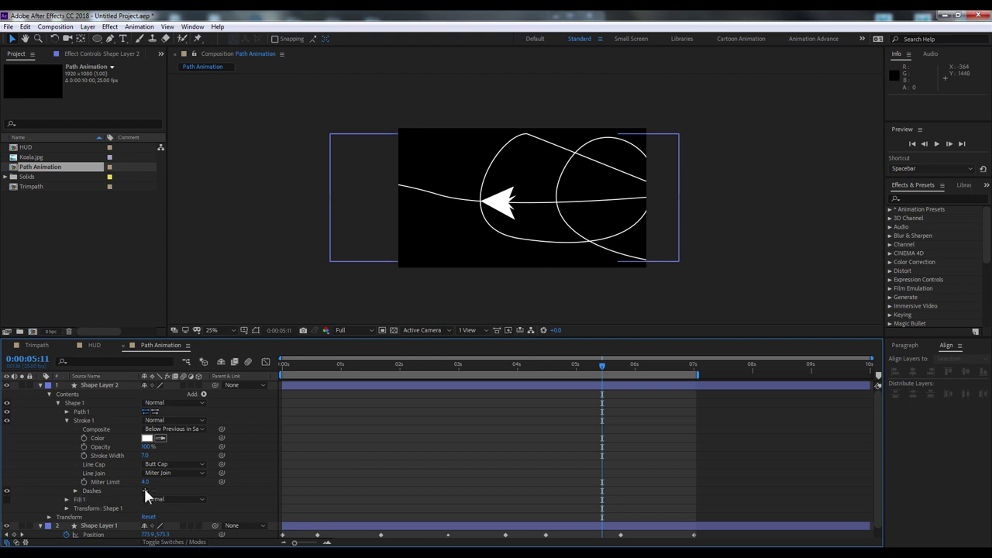
click(145, 491)
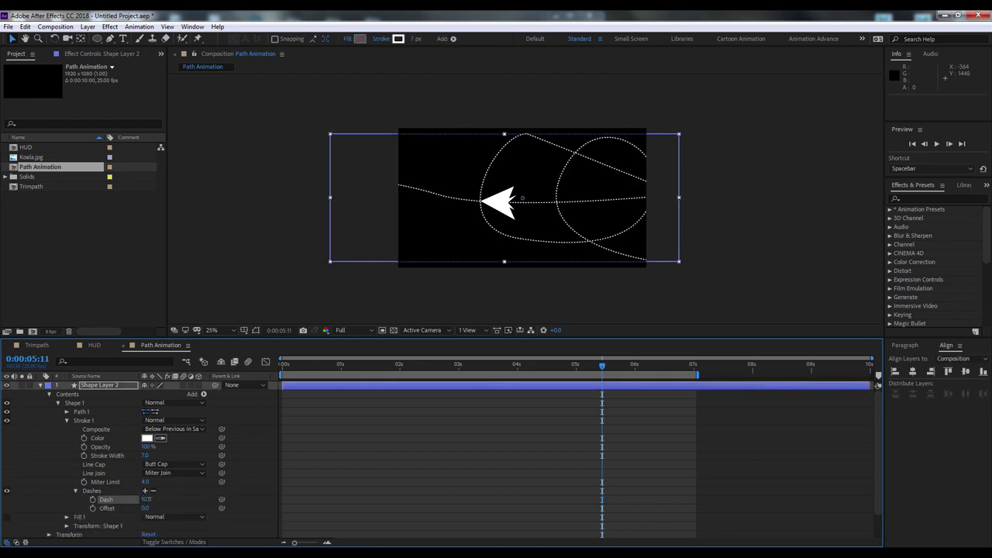
drag(145, 499, 169, 499)
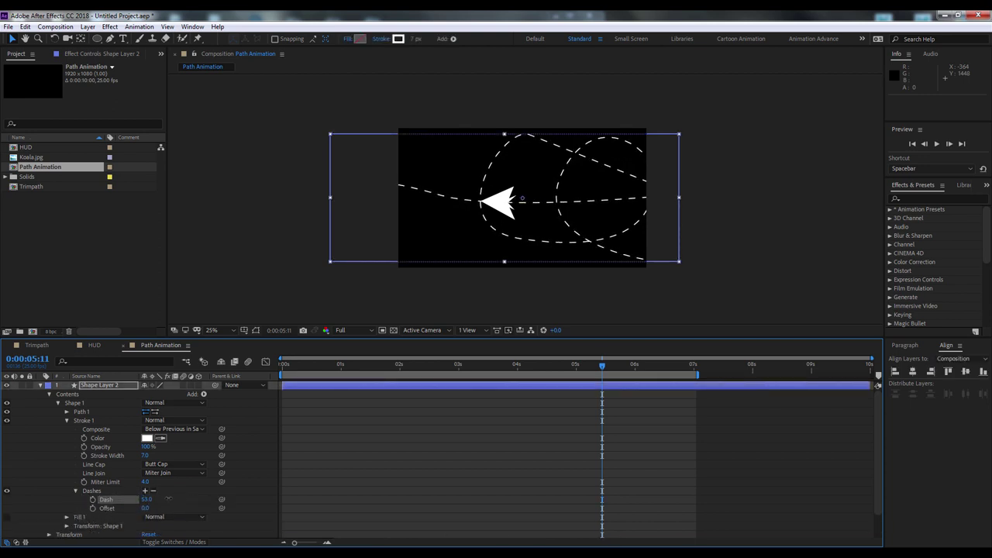
click(175, 463)
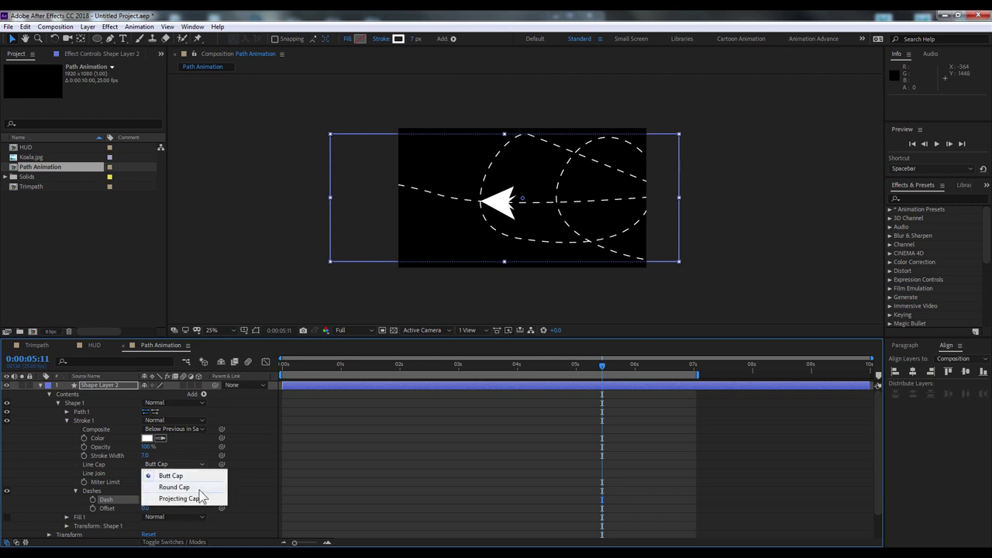
click(246, 490)
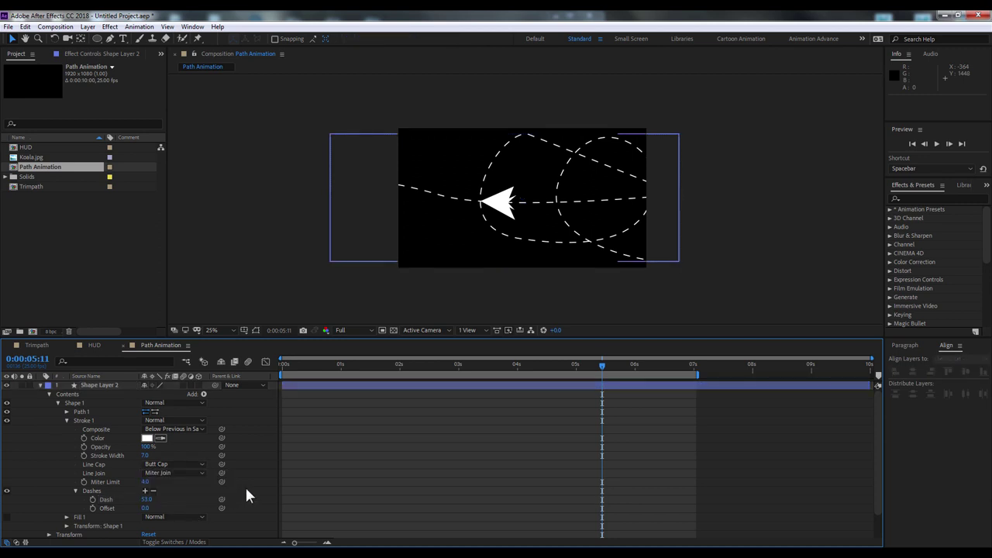
- Set the dash length to 41 and the stroke width to 8
click(145, 500)
text(59)
key(Return)
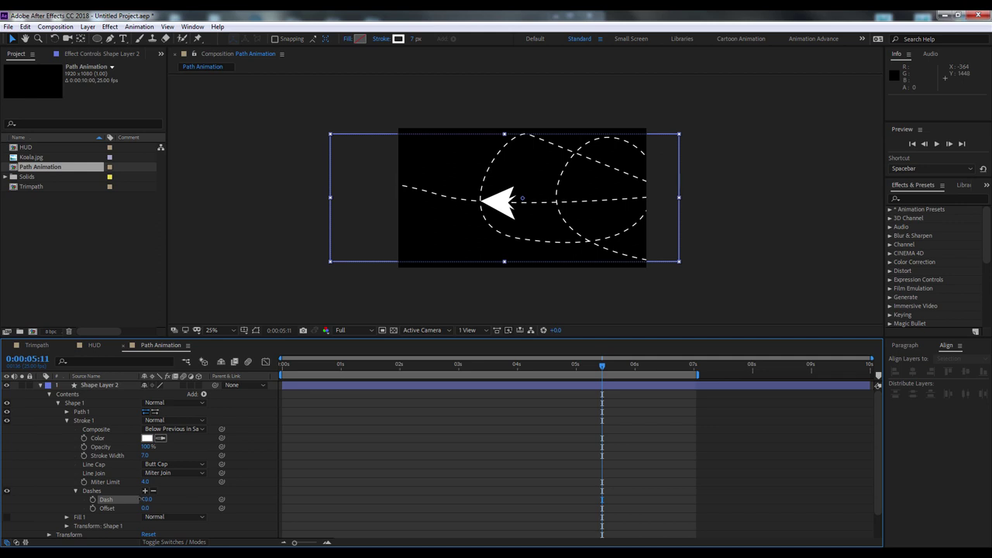
drag(142, 499, 138, 500)
key(Return)
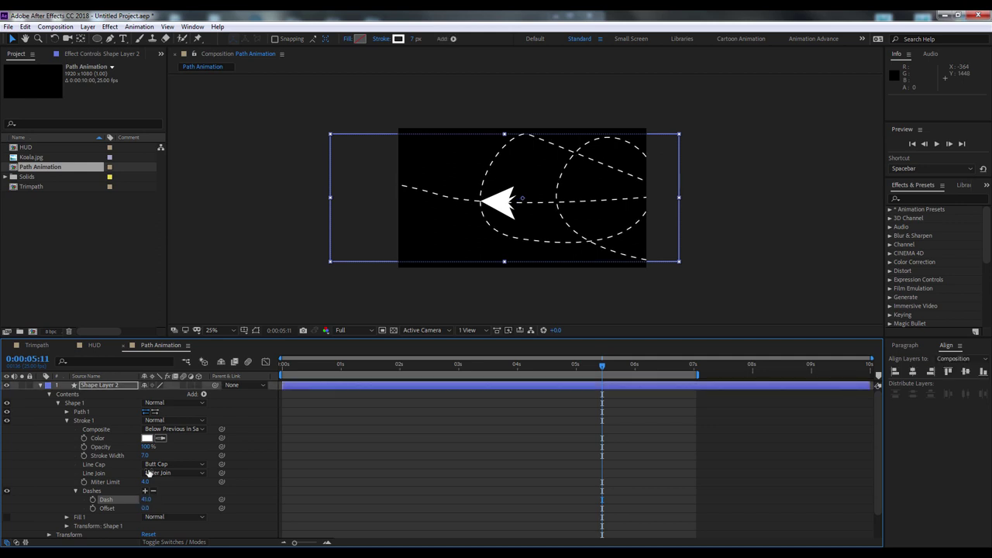
text(8)
key(Return)
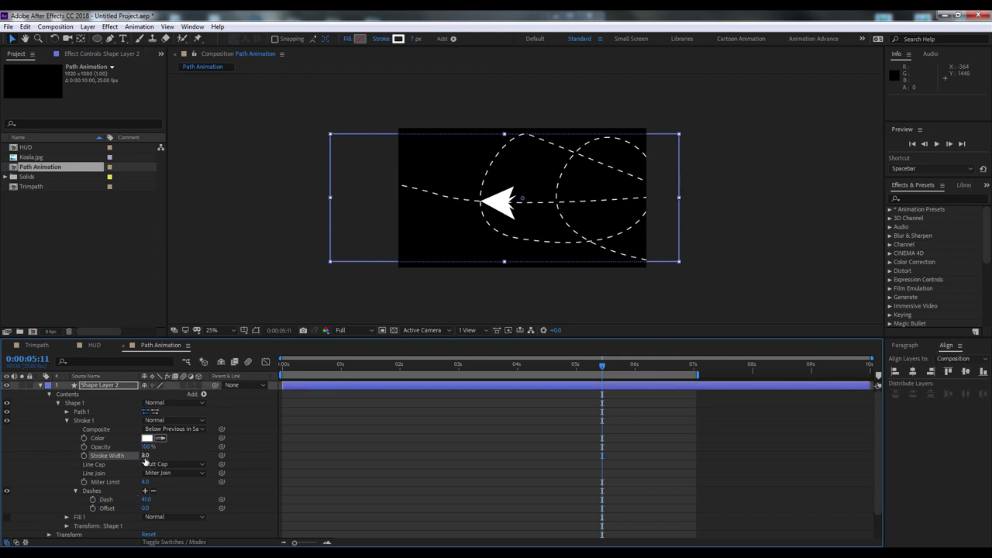
click(41, 385)
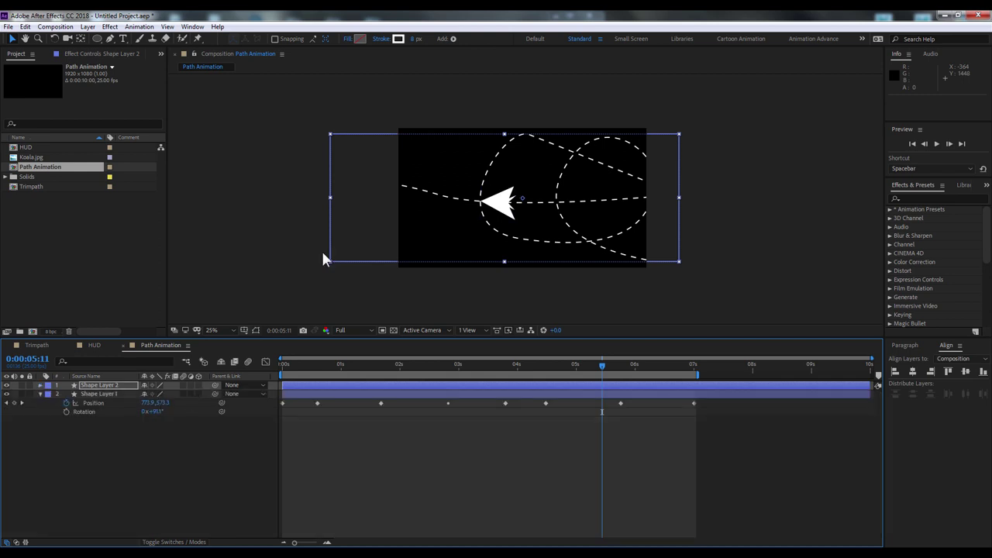
- Add Trim Paths to Shape Layer 2 and, at frame 0, drag its End down to 0%
click(453, 39)
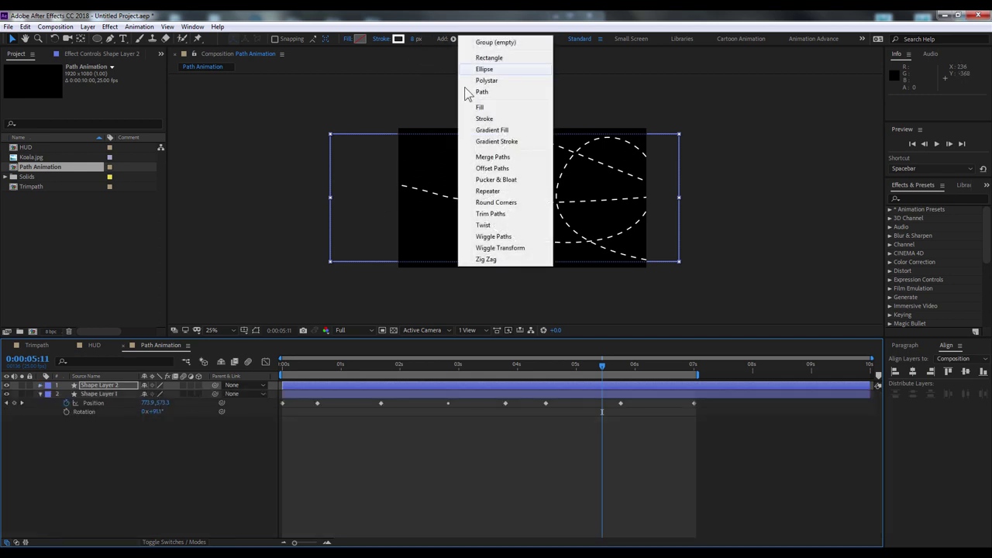
click(493, 215)
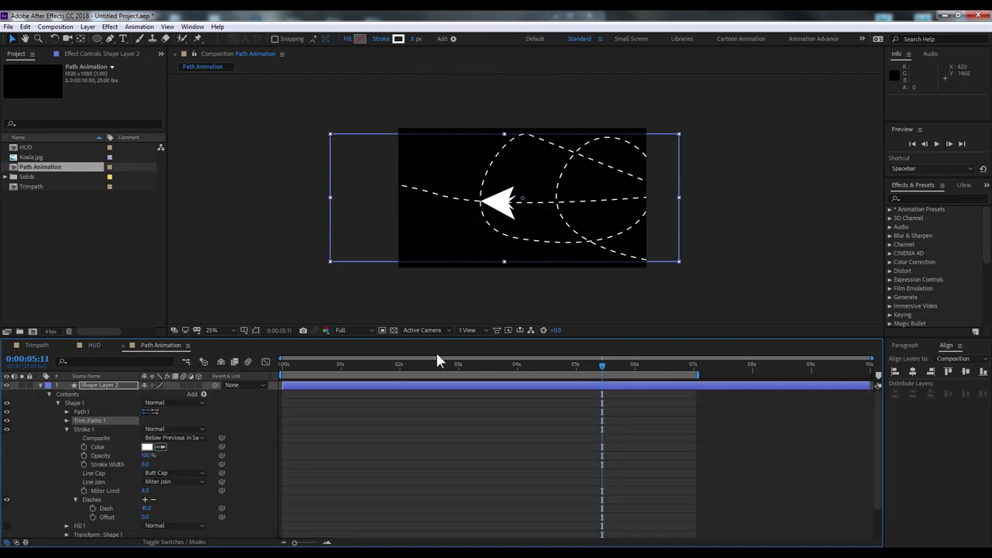
click(339, 368)
drag(341, 374, 238, 359)
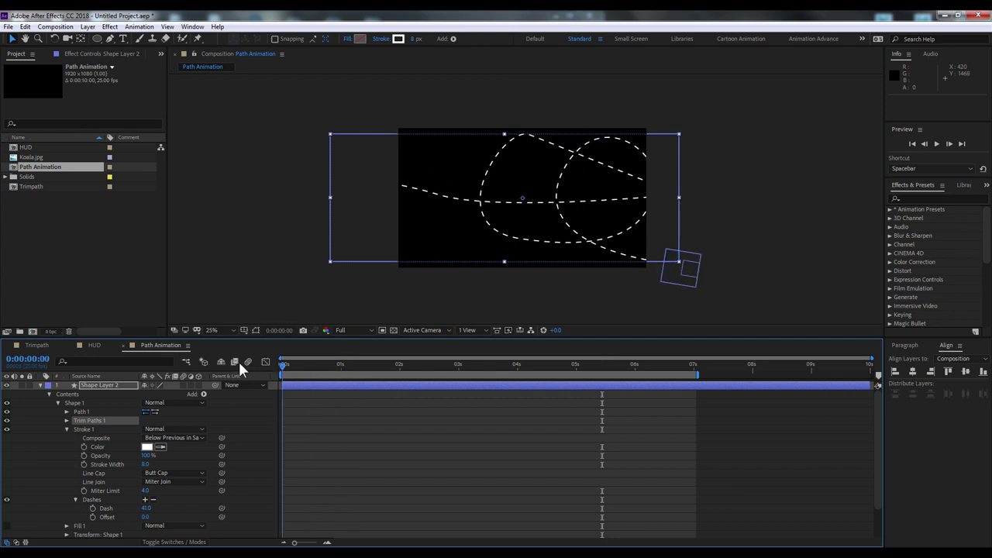
click(423, 470)
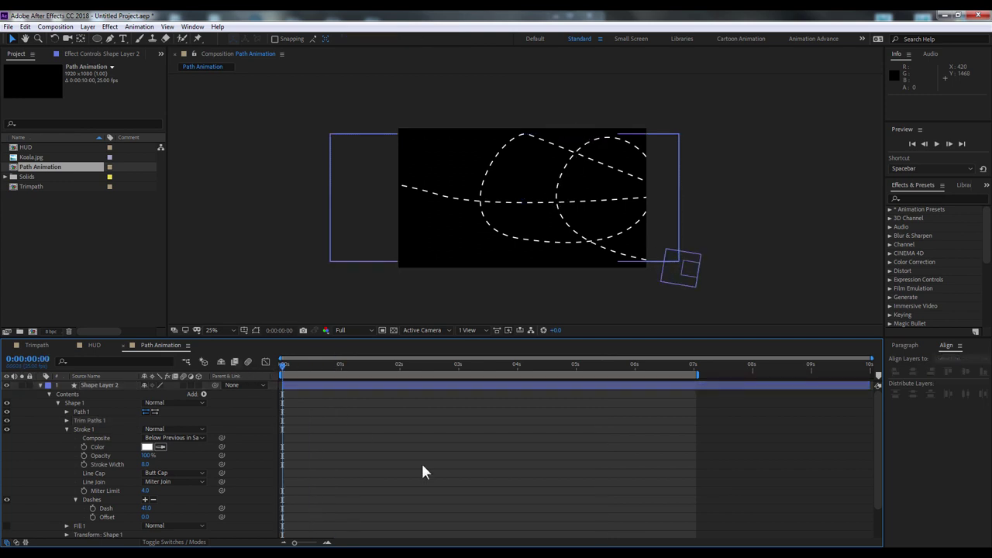
click(66, 428)
click(67, 420)
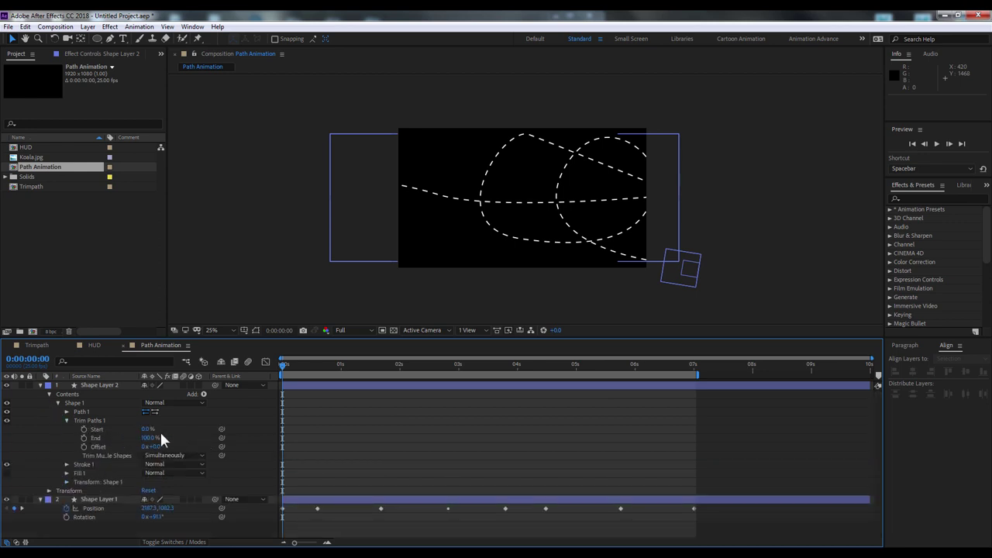
drag(150, 440, 127, 438)
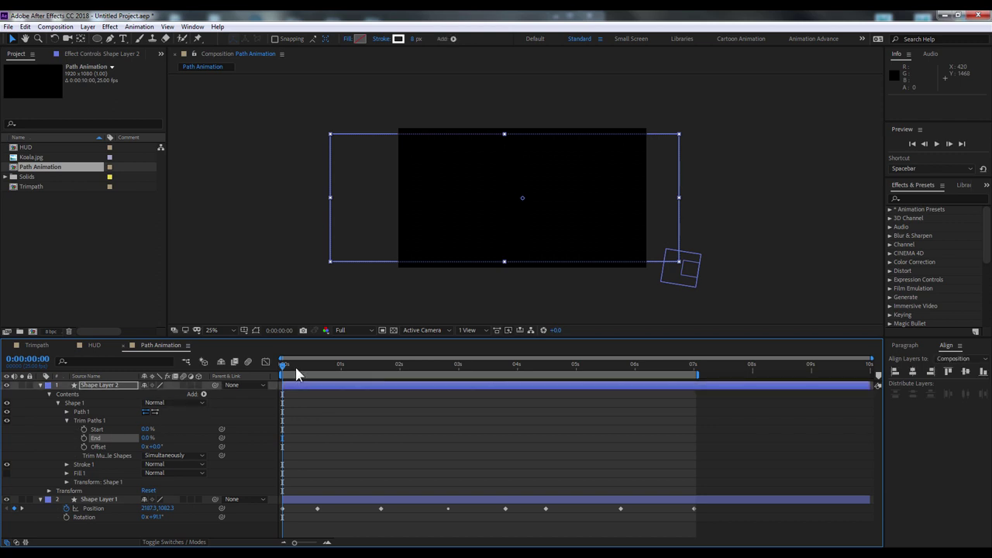
- Keyframe Trim Paths End so the trail starts at 0% and grows over time
drag(296, 375, 317, 374)
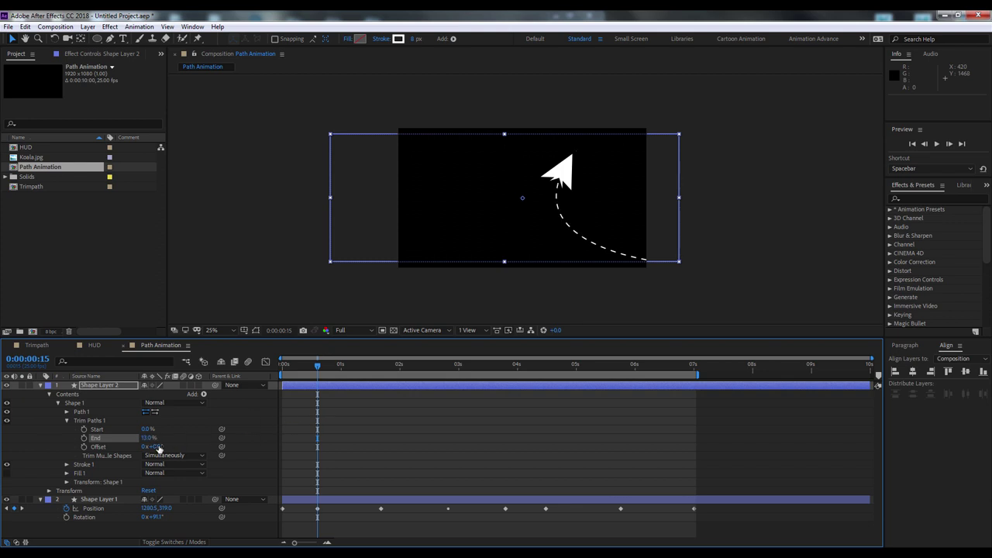
click(85, 439)
drag(312, 373, 268, 364)
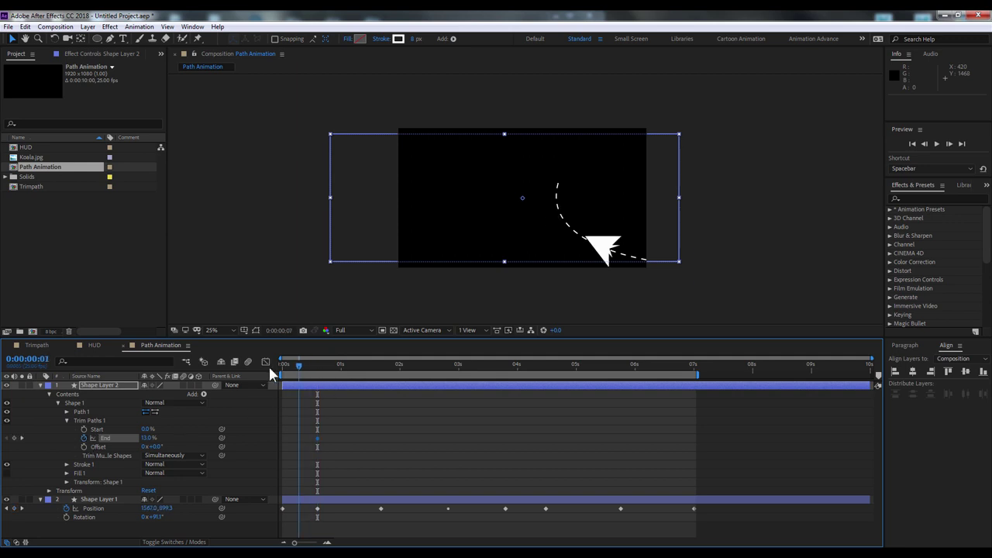
click(147, 439)
text(0)
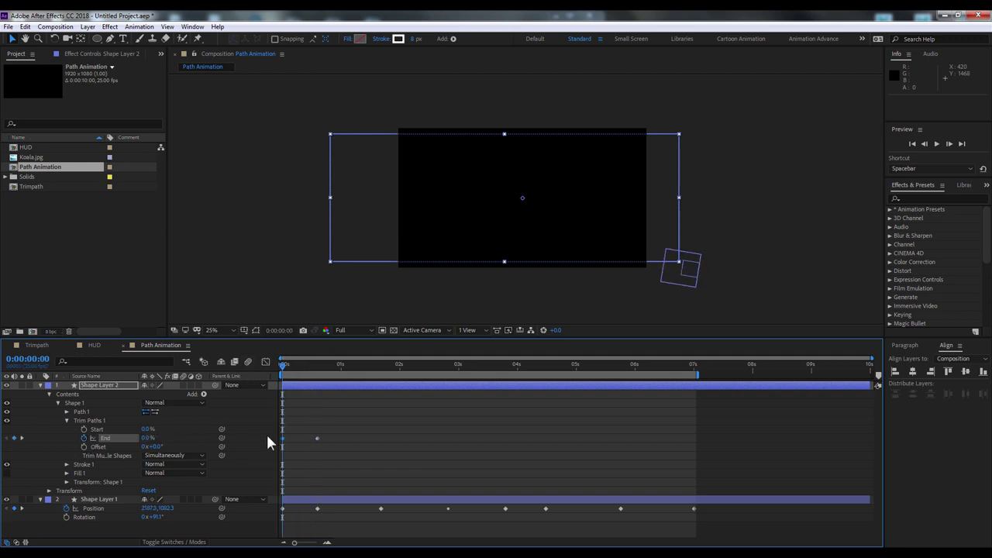
- Scrub to about 5 seconds to check the dashed trail follows the arrow, then preview
drag(274, 360, 448, 385)
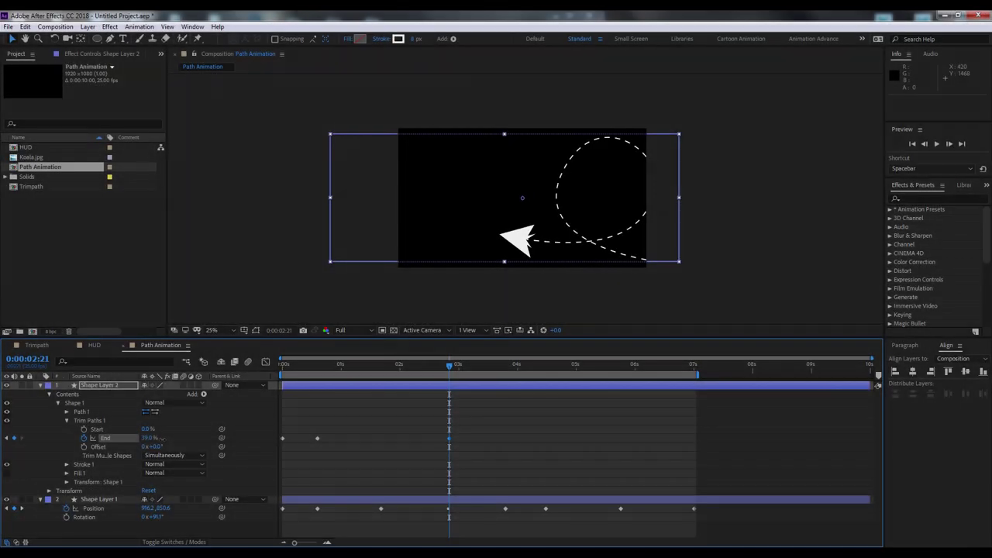
drag(449, 376, 620, 376)
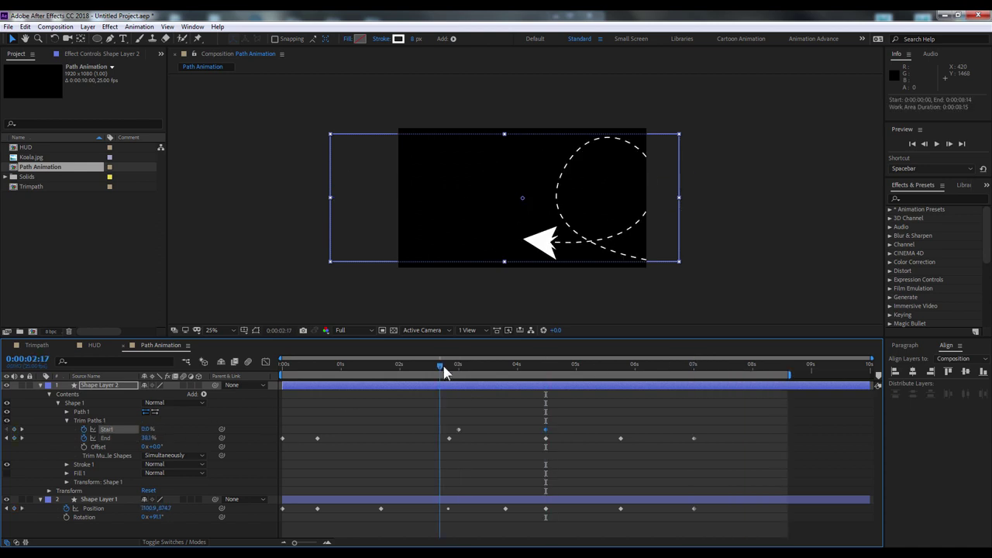
drag(443, 370, 620, 370)
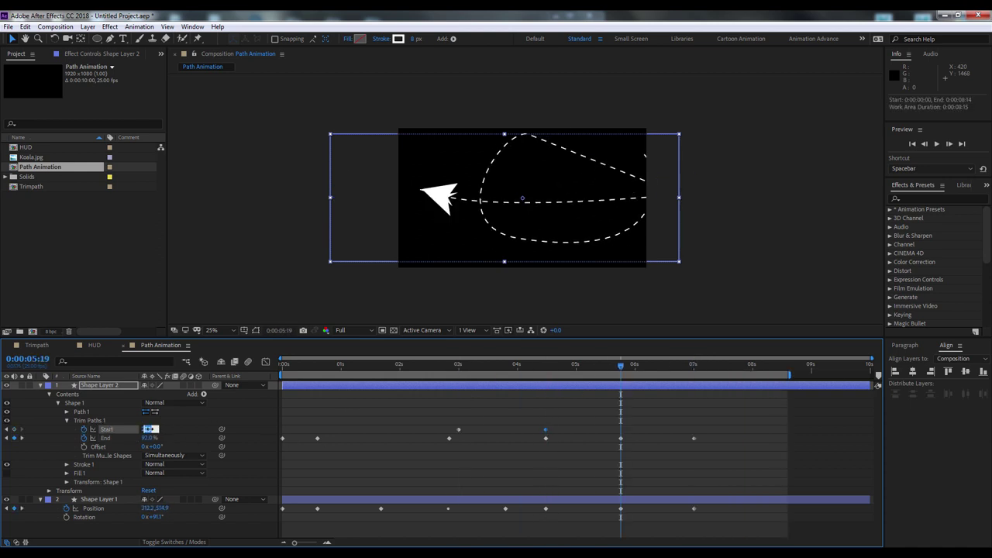
key(space)
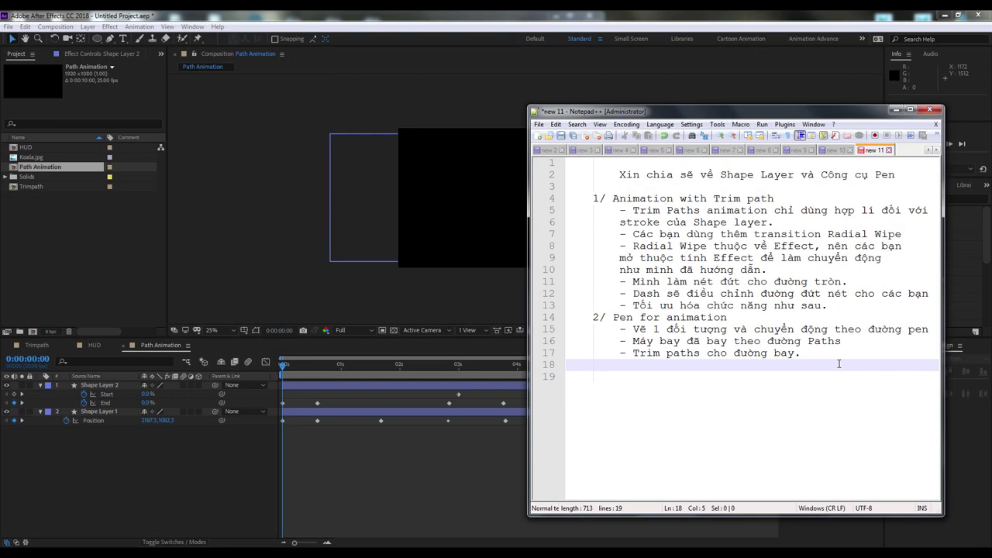
- Type 'Vậy là xong bài hướng dẫn' and then 'các bạn render ra thành video' on the next line
text(Vậy là xong bài hướng dẫn)
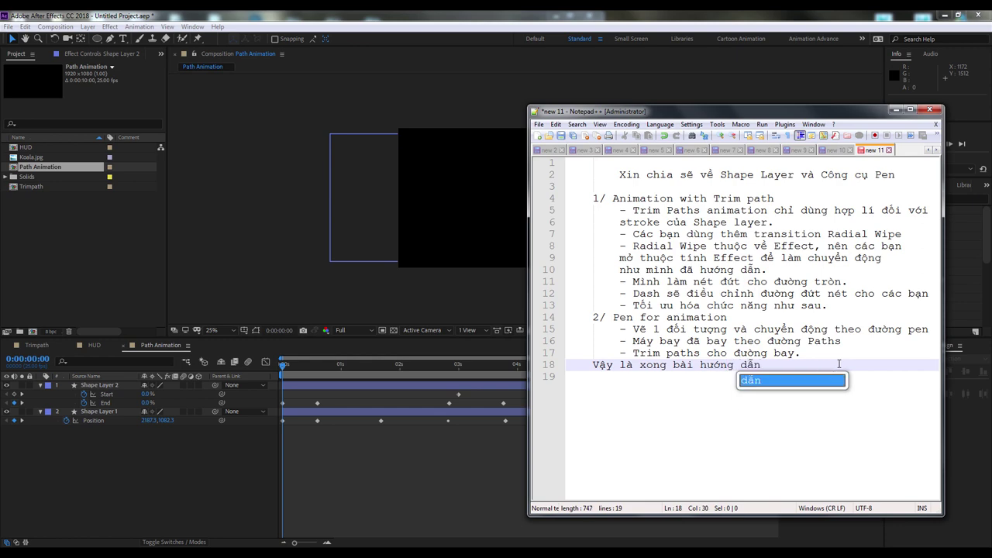
key(Return)
text(các bạn render ra th)
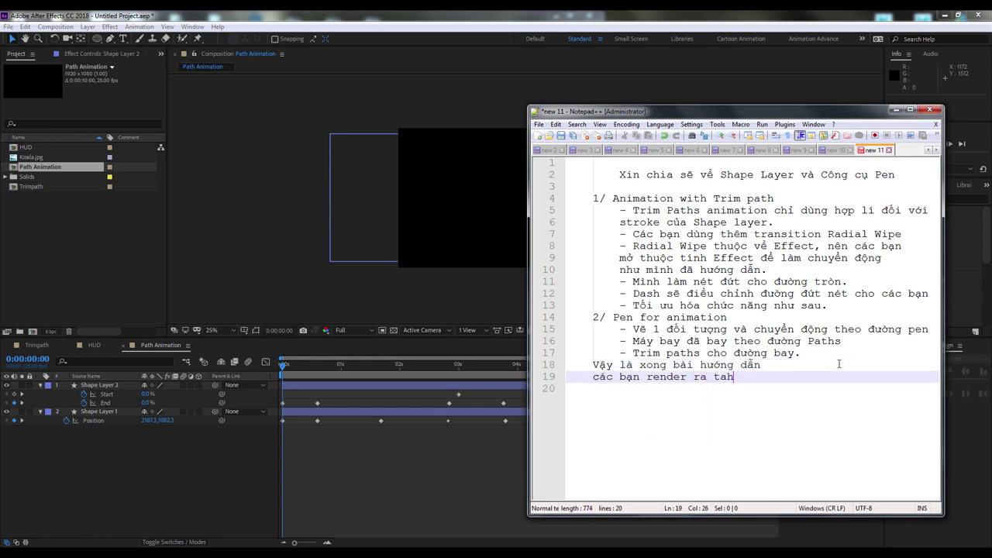